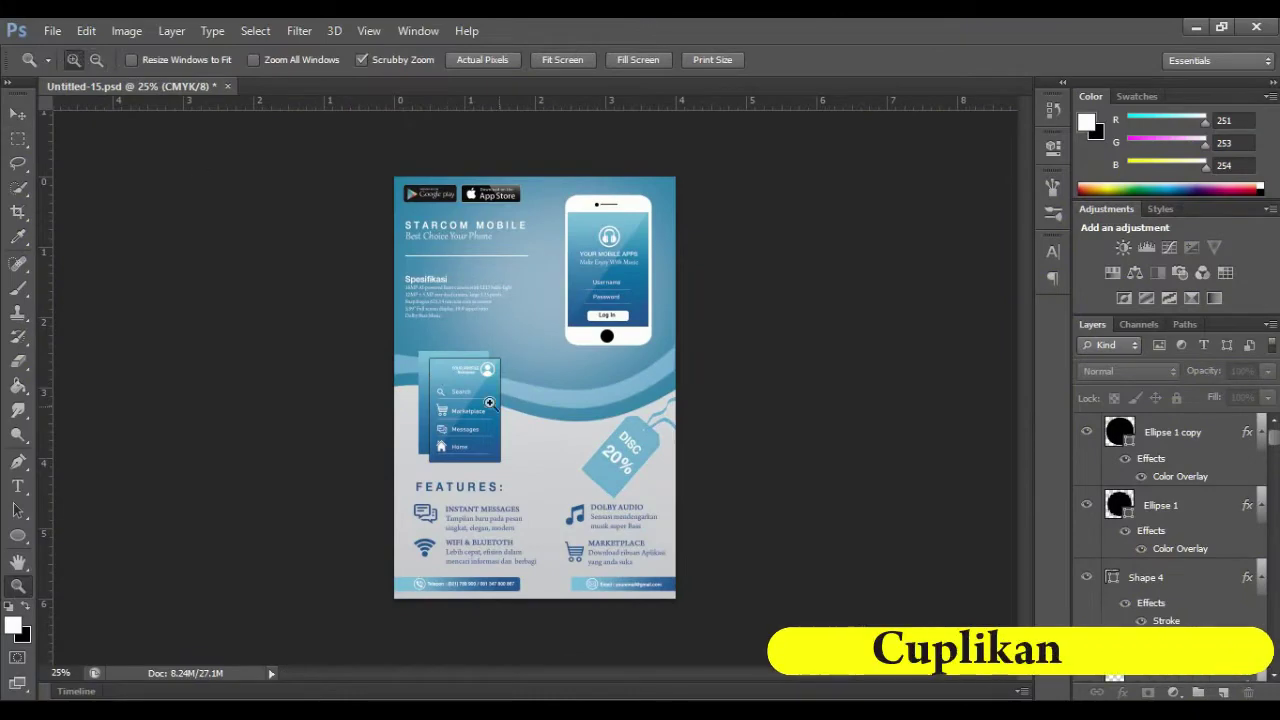
Step: Zoom in on the finished flyer's profile menu panel, then zoom back out to the whole flyer
{"action": "left_click", "coordinate": [520, 417]}
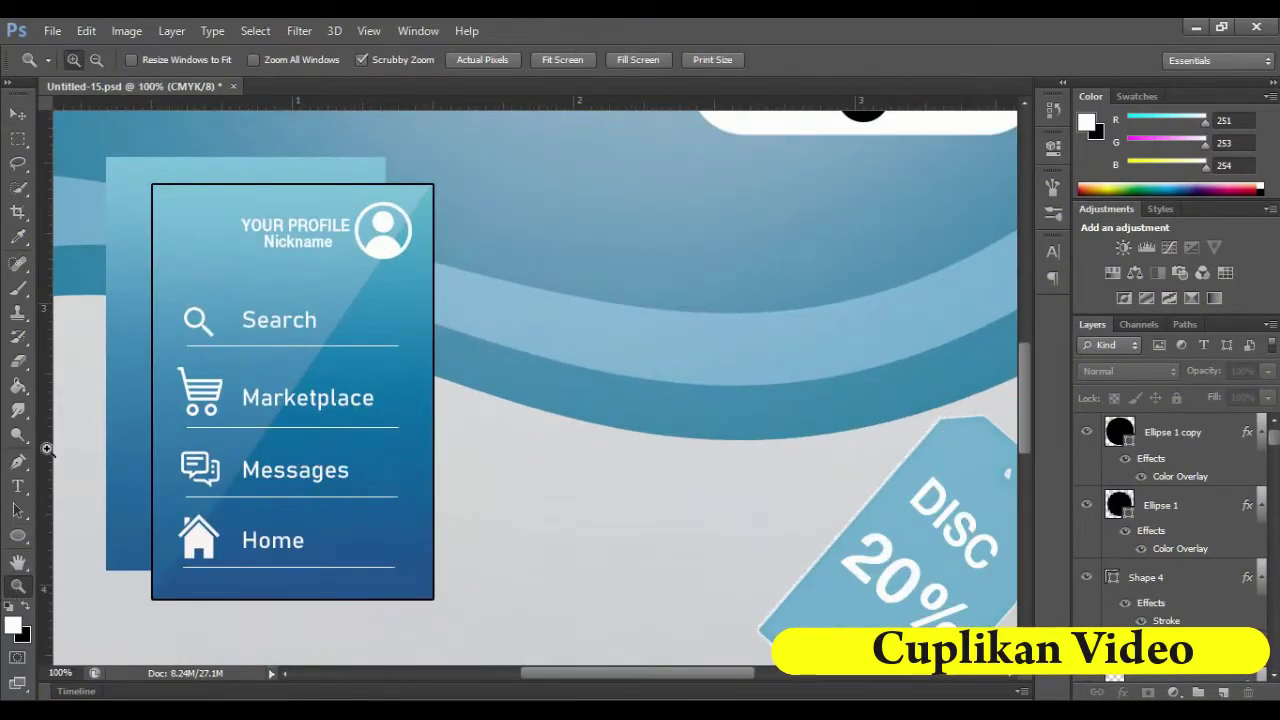
{"action": "left_click", "coordinate": [96, 59]}
{"action": "left_click", "coordinate": [654, 451]}
{"action": "left_click", "coordinate": [653, 453]}
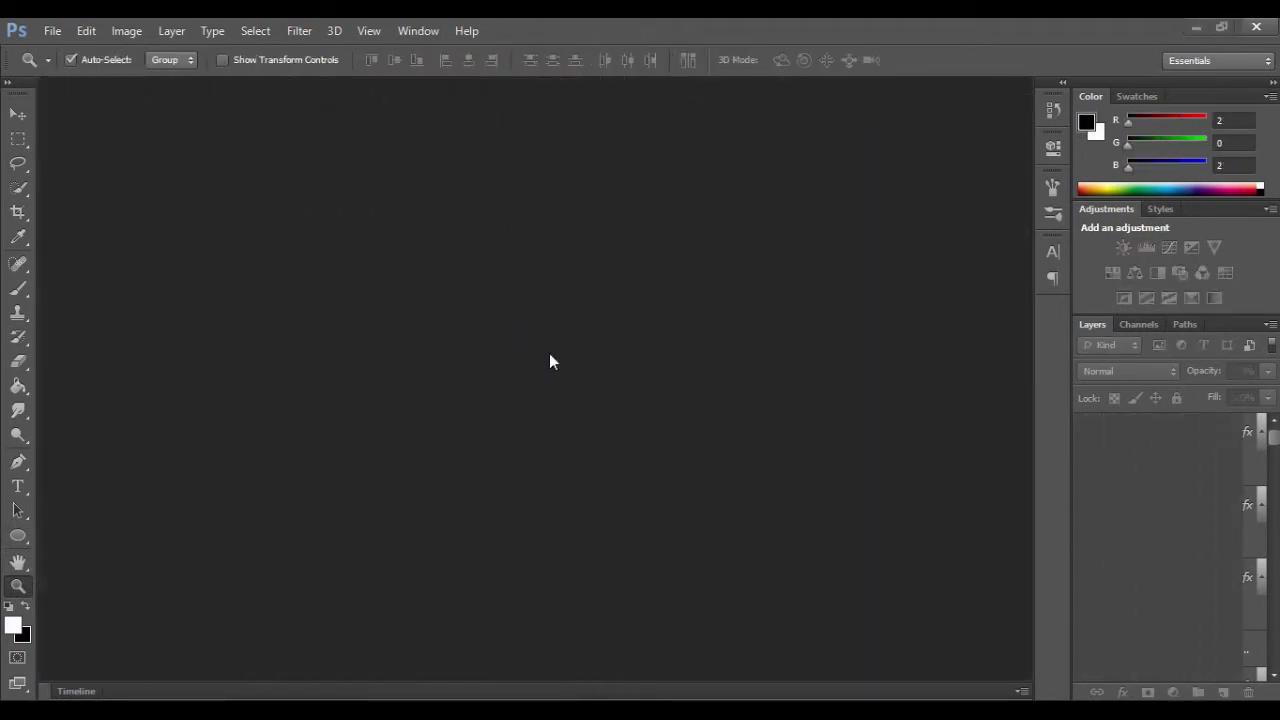
Step: Create a new 4 × 6 inch, 300 ppi CMYK document with a white background
{"action": "left_click", "coordinate": [52, 31]}
{"action": "left_click", "coordinate": [60, 51]}
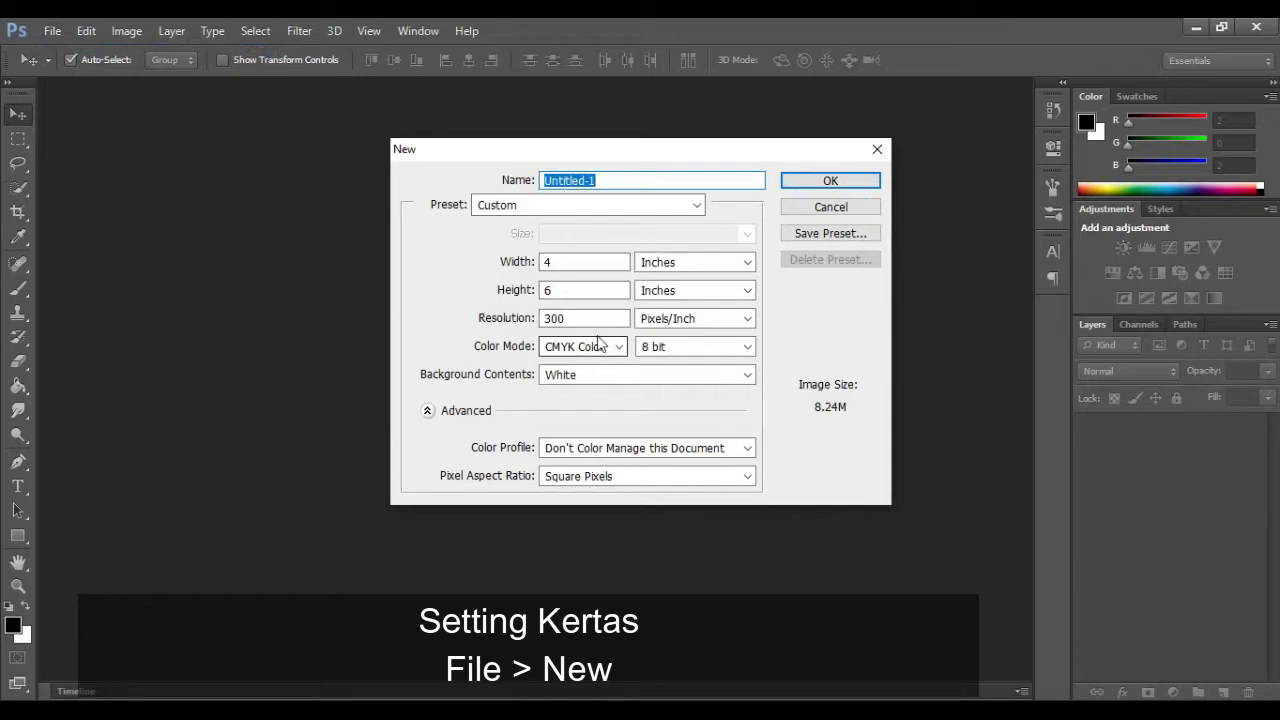
{"action": "left_click", "coordinate": [842, 181]}
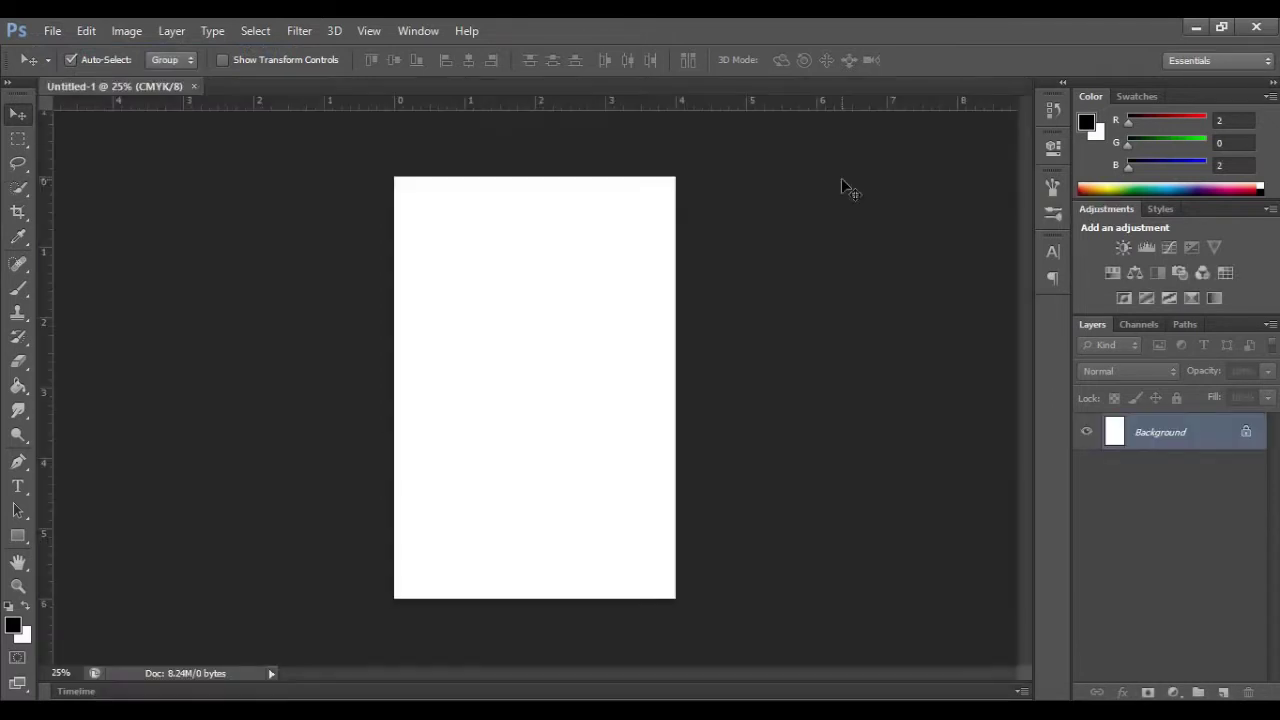
Step: Zoom the blank page to 33.33% and return to the Move tool
{"action": "left_click", "coordinate": [18, 587]}
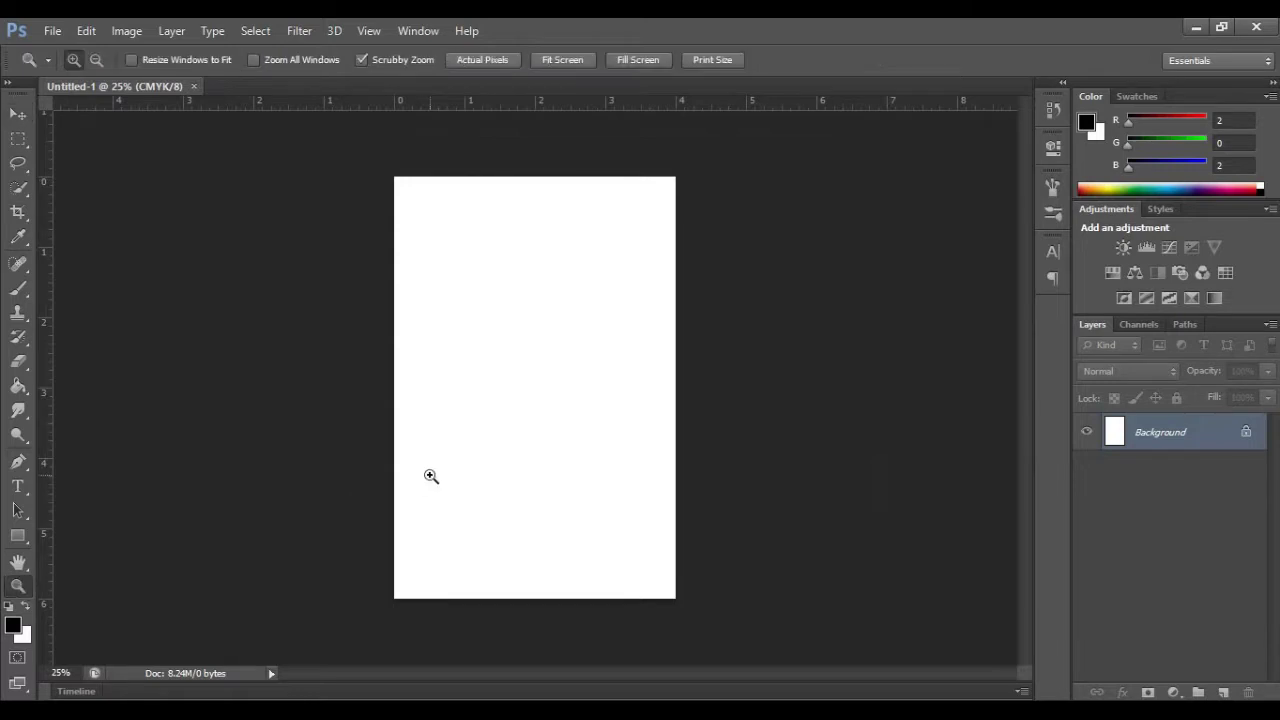
{"action": "left_click", "coordinate": [431, 476]}
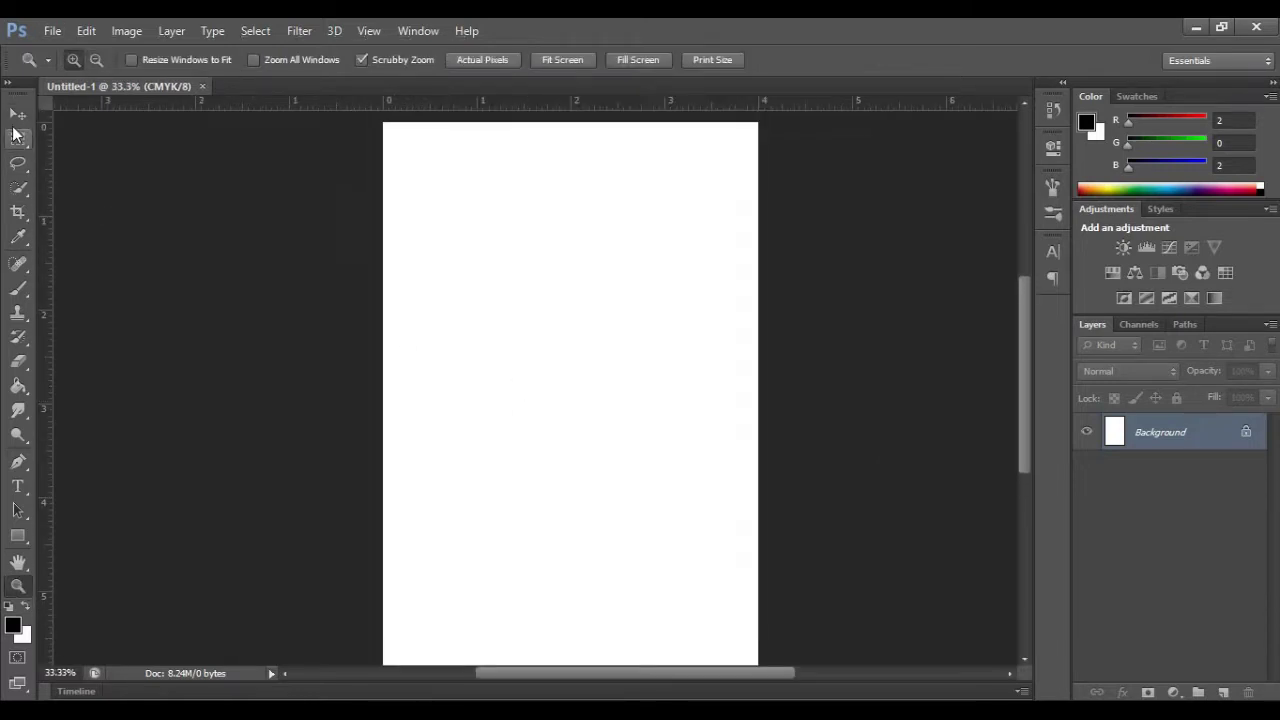
{"action": "key", "text": "v"}
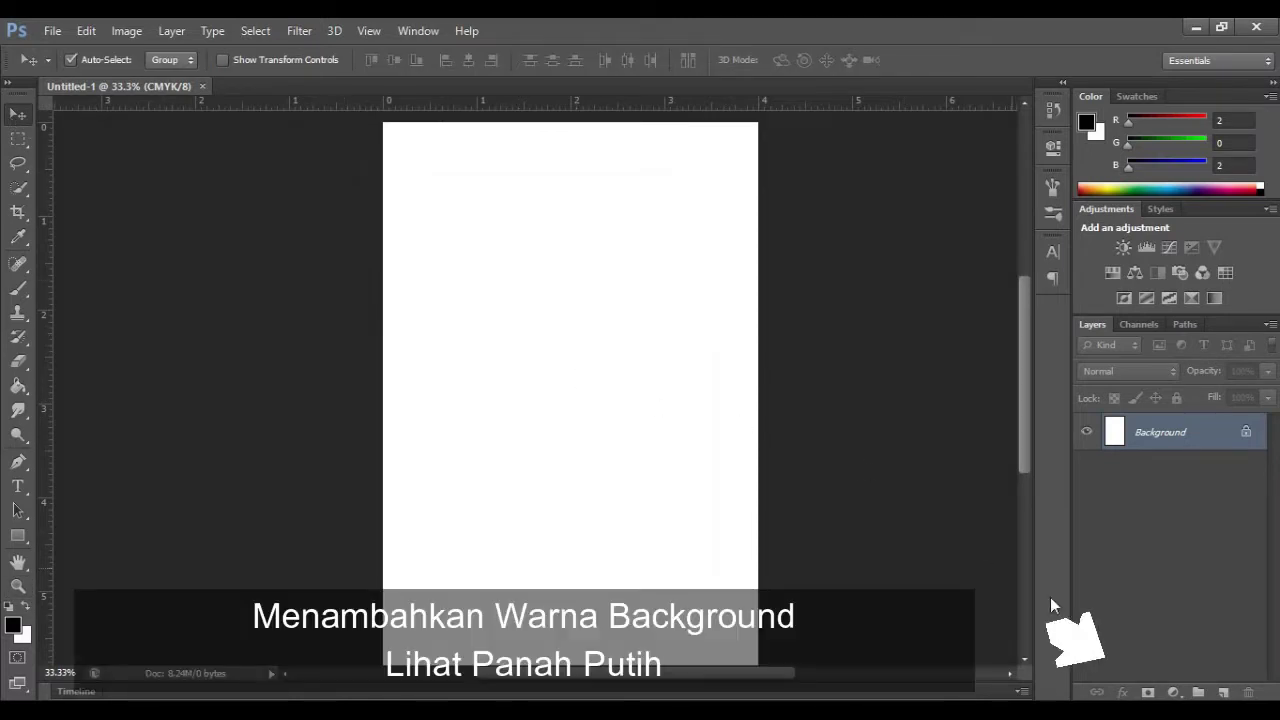
Step: Add a Gradient fill layer and raise its transparent stop to 100% opacity
{"action": "left_click", "coordinate": [1174, 692]}
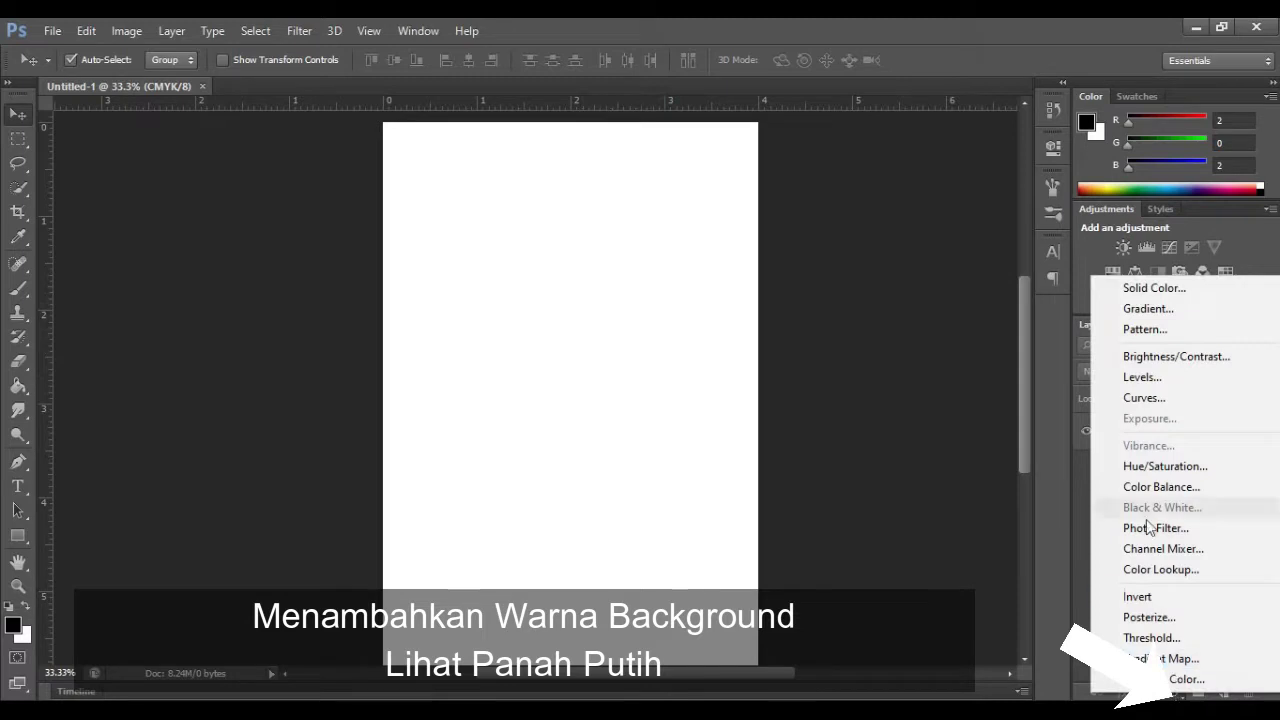
{"action": "left_click", "coordinate": [1125, 307]}
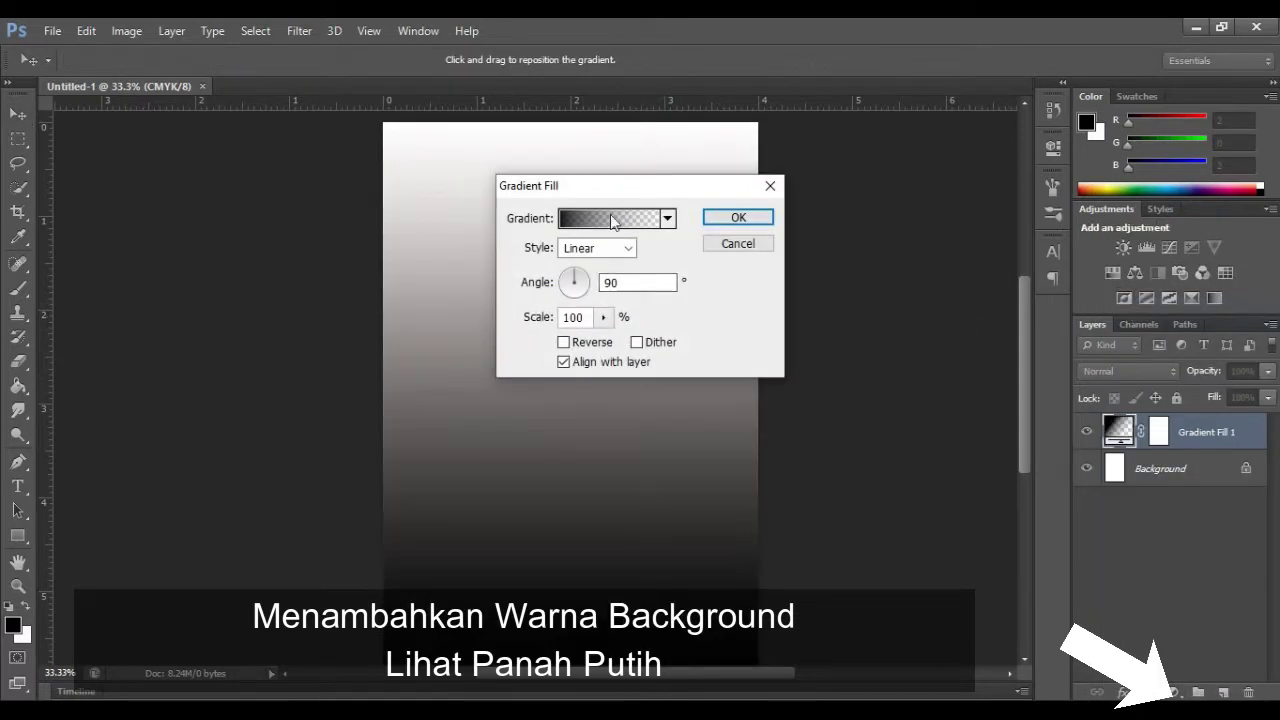
{"action": "left_click", "coordinate": [614, 218]}
{"action": "left_click", "coordinate": [820, 375]}
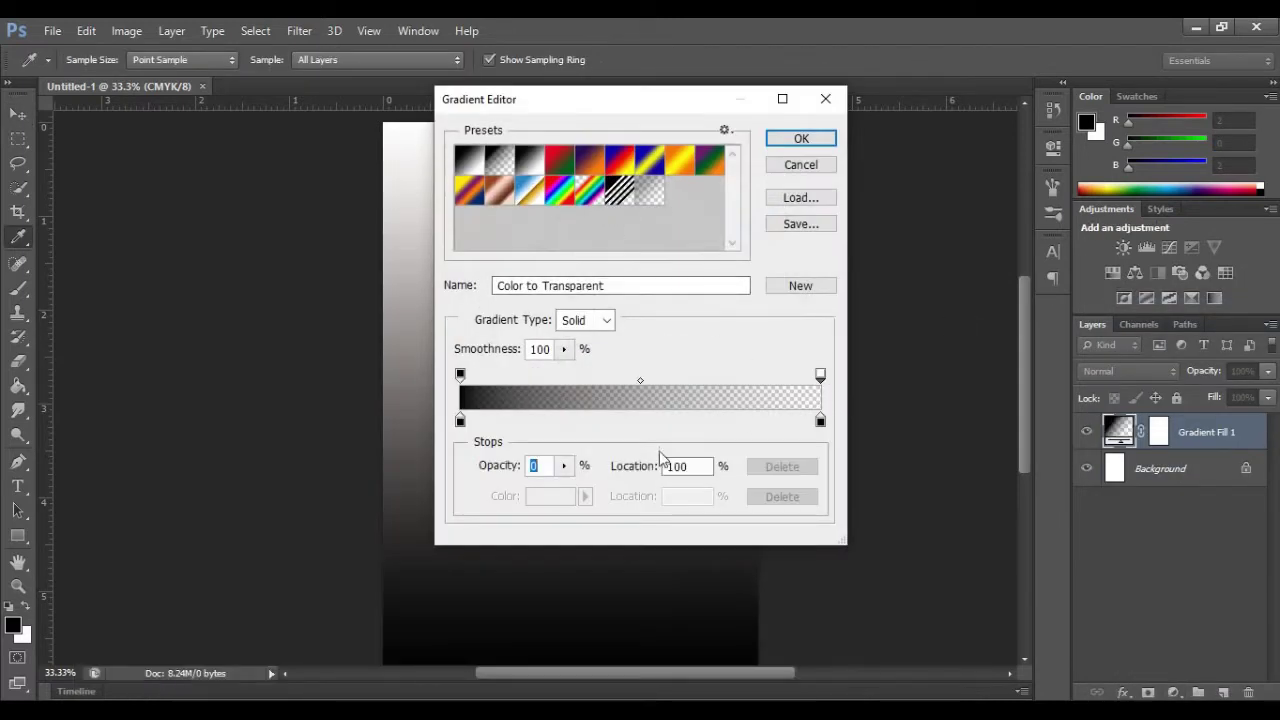
{"action": "left_click", "coordinate": [566, 466]}
{"action": "left_click_drag", "start_coordinate": [566, 488], "coordinate": [680, 503]}
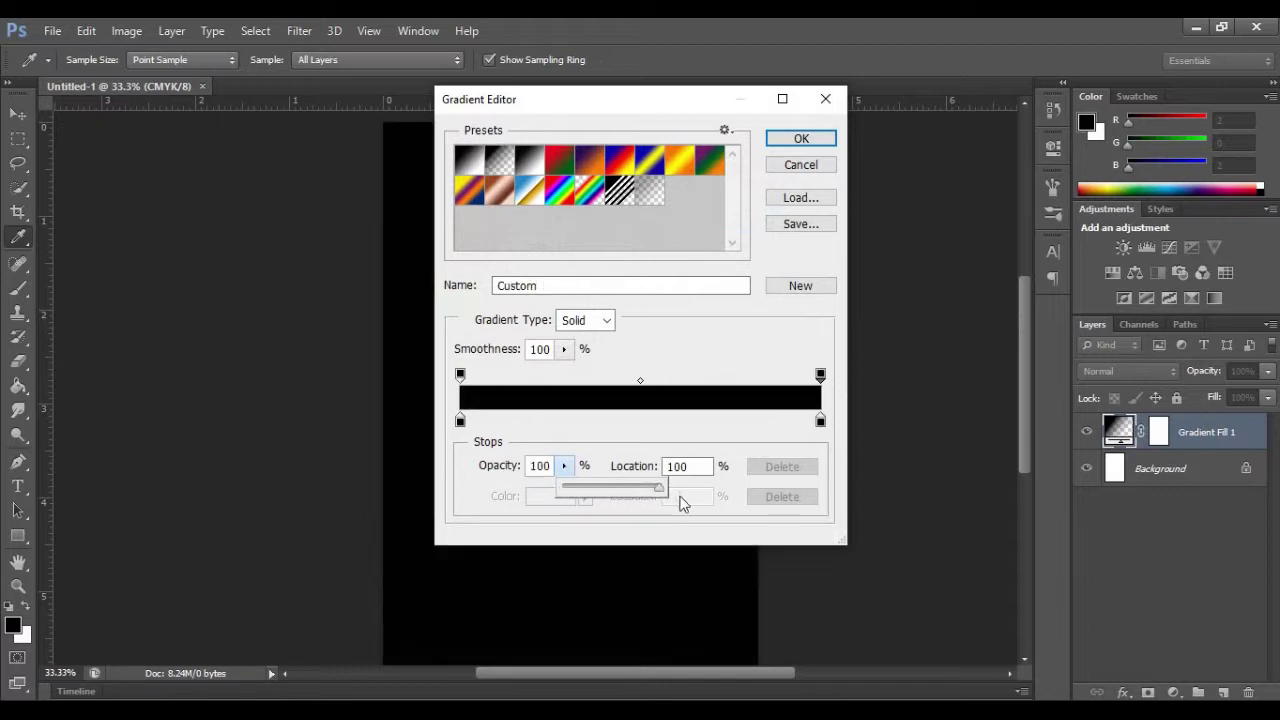
{"action": "left_click", "coordinate": [802, 140]}
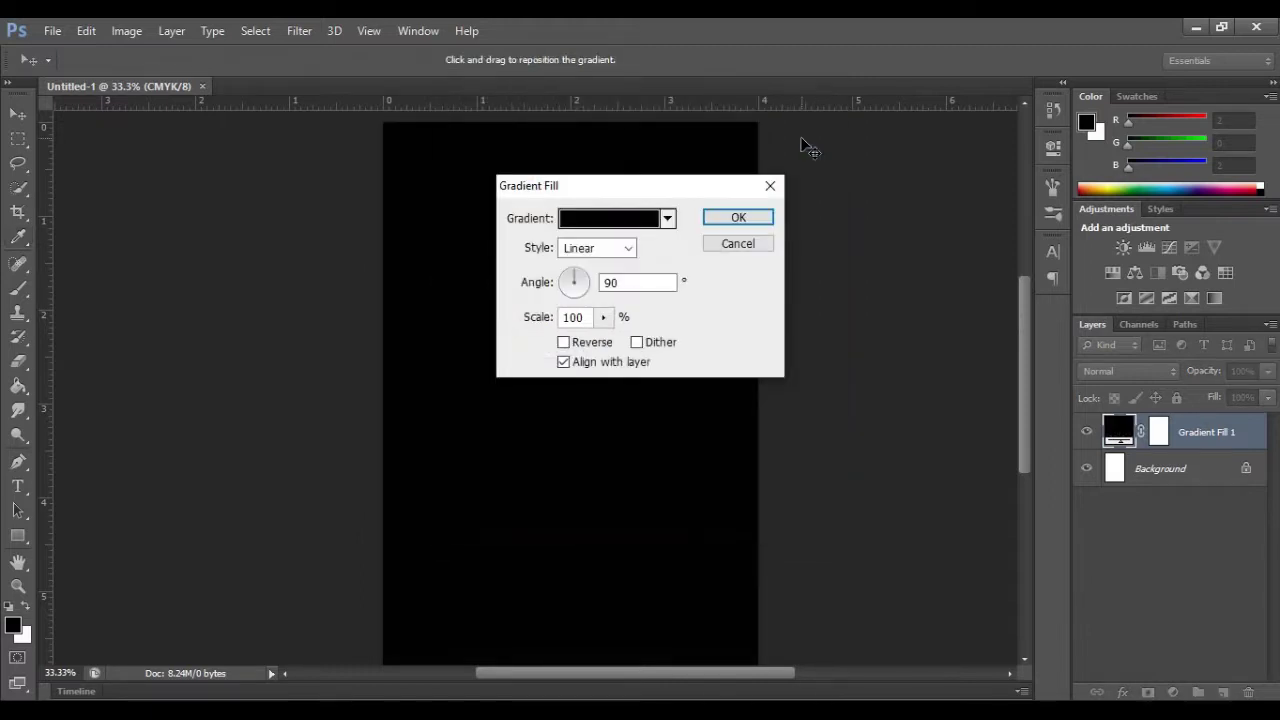
Step: Set the gradient's left stop to e5e7e6 and its right stop to c8c9cb
{"action": "left_click", "coordinate": [630, 219]}
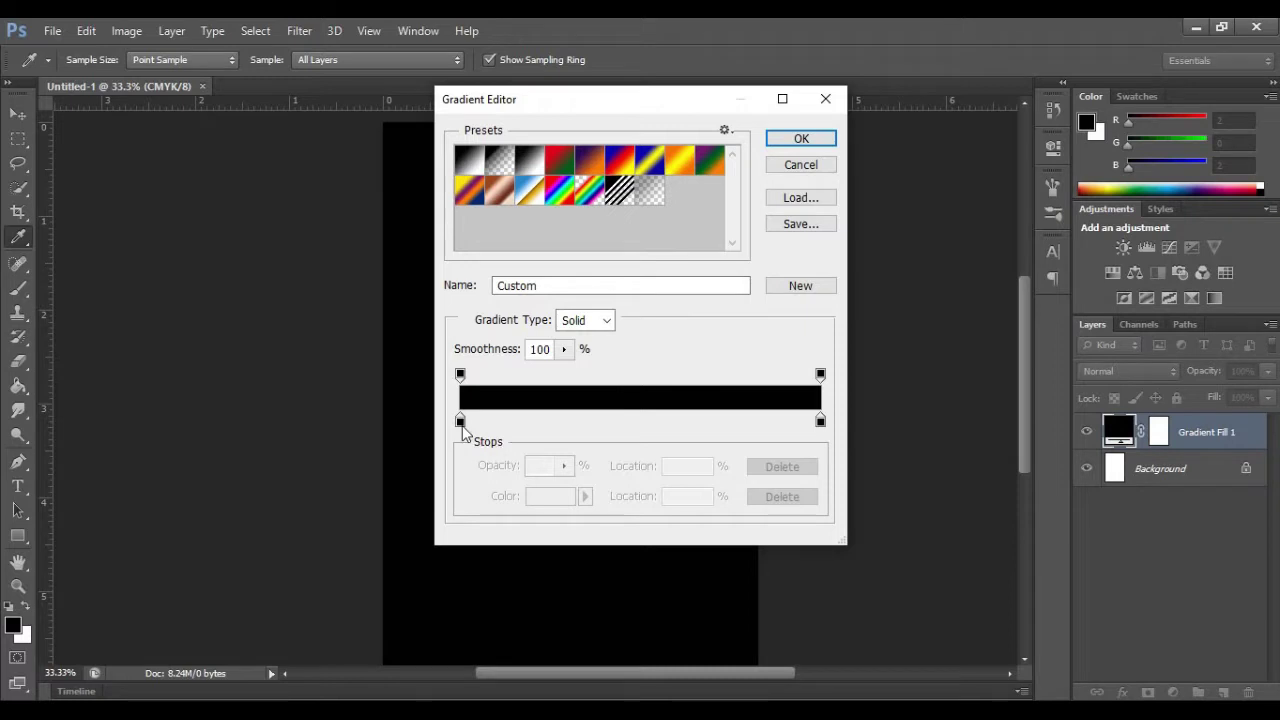
{"action": "double_click", "coordinate": [461, 424]}
{"action": "left_click", "coordinate": [1000, 464]}
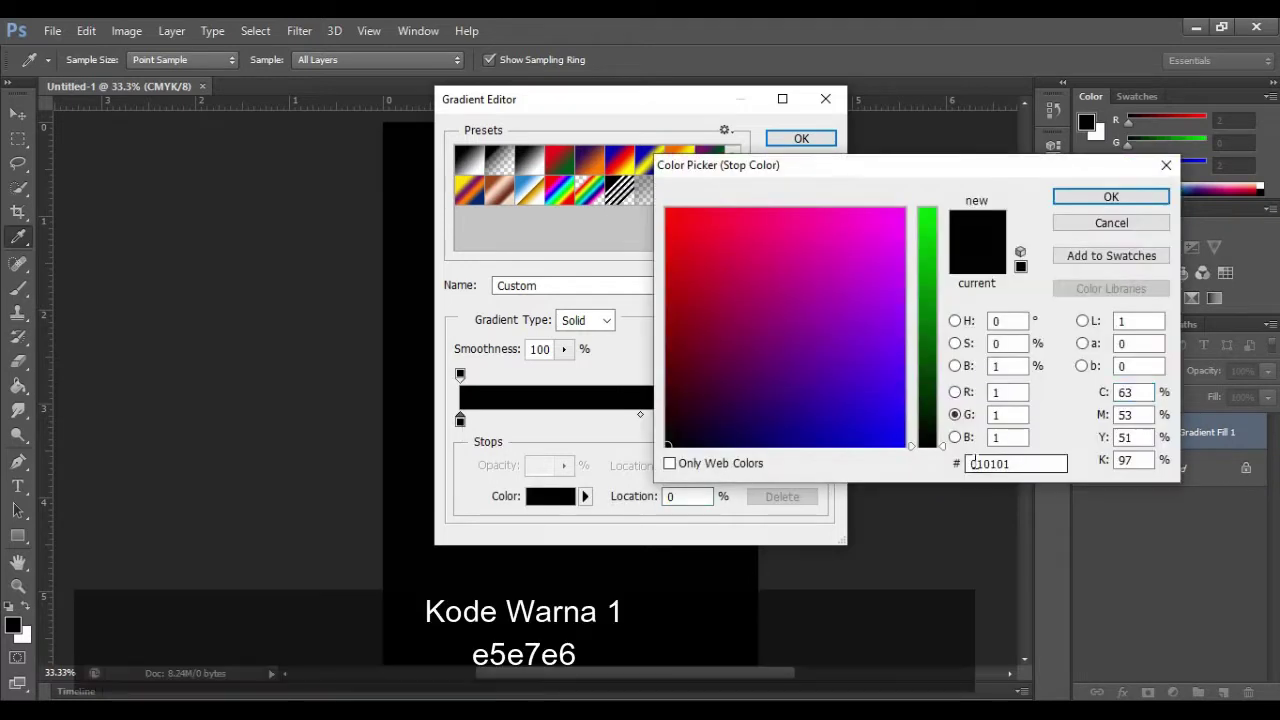
{"action": "type", "text": "e5e7e6"}
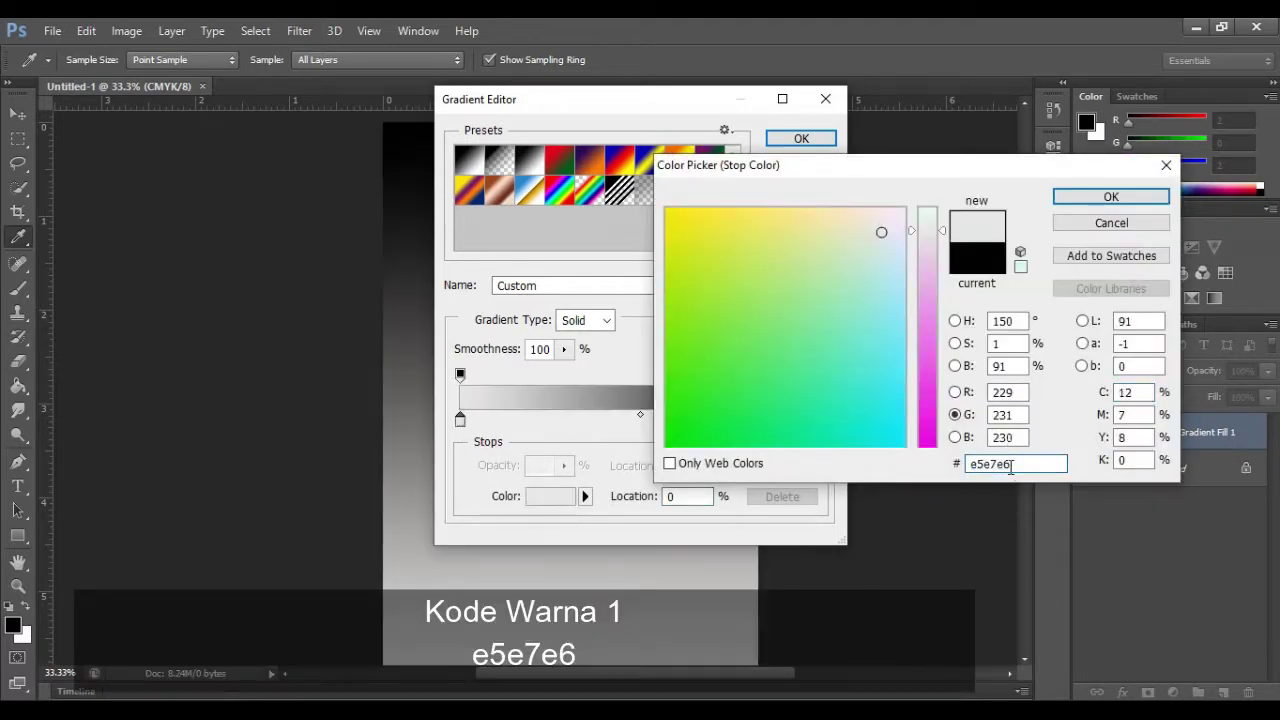
{"action": "left_click", "coordinate": [1110, 196]}
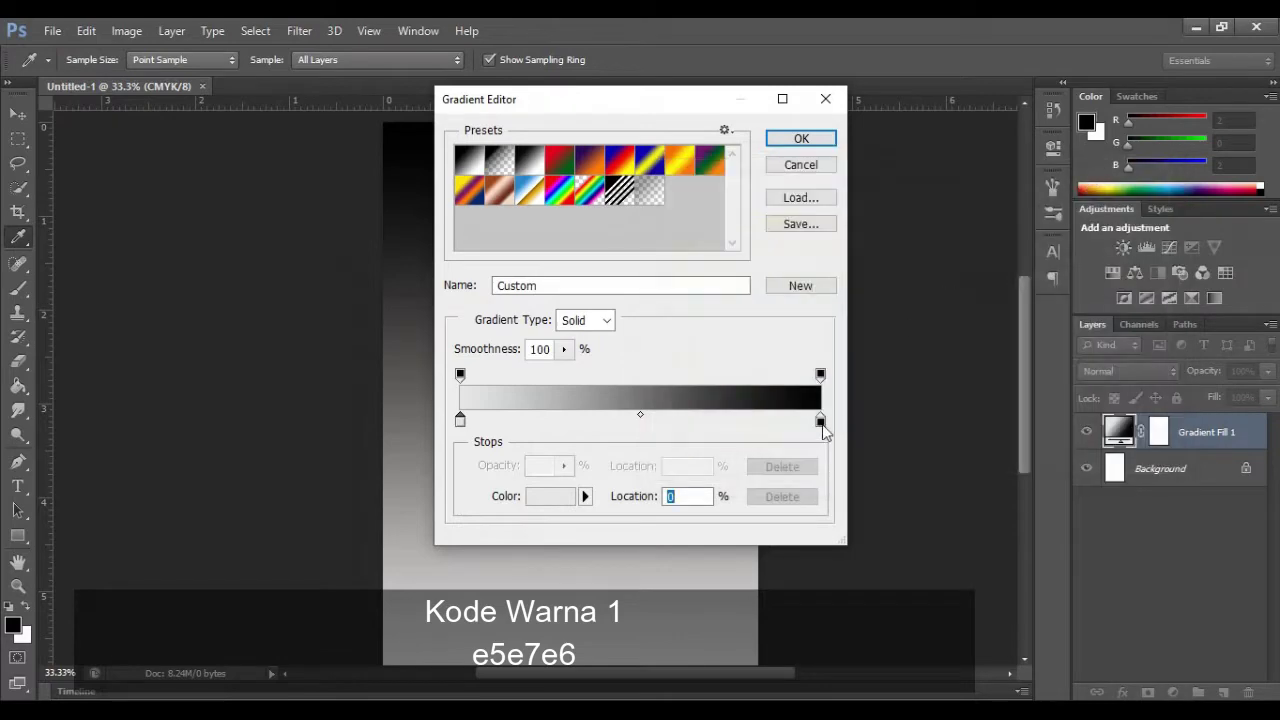
{"action": "double_click", "coordinate": [820, 421]}
{"action": "left_click_drag", "start_coordinate": [968, 464], "coordinate": [1027, 464]}
{"action": "type", "text": "c8c9cb"}
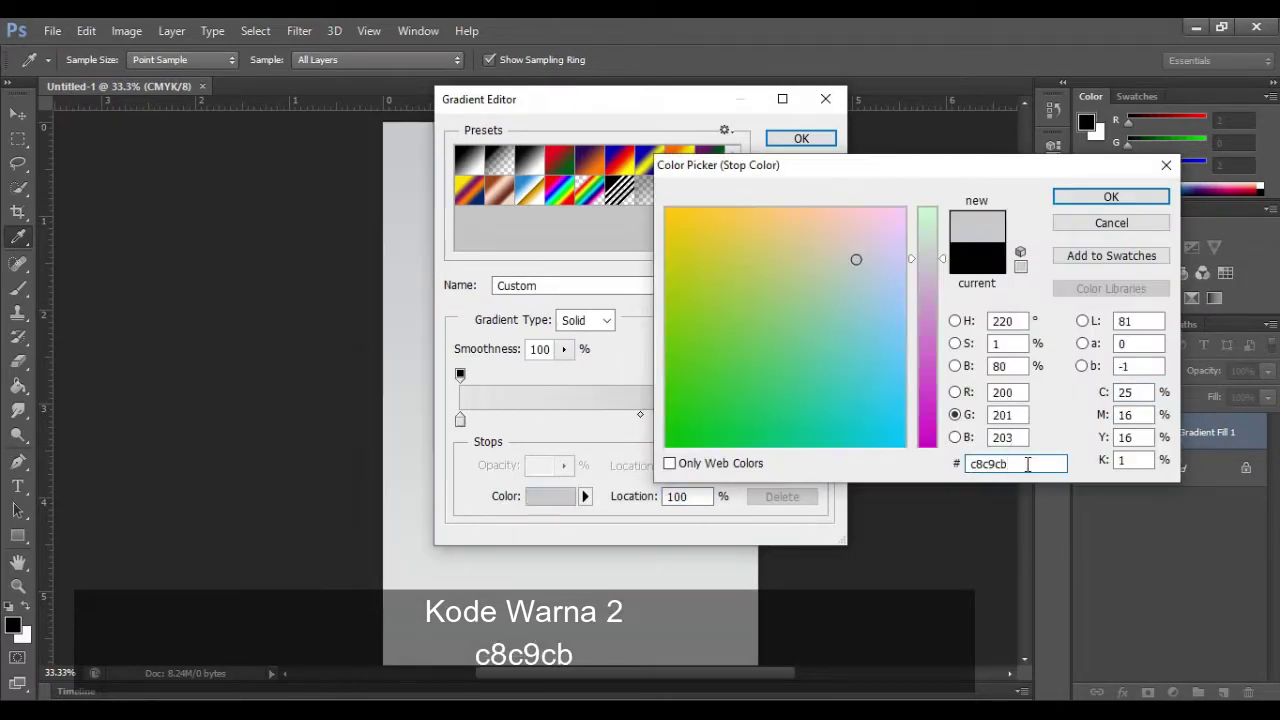
{"action": "left_click", "coordinate": [1110, 196]}
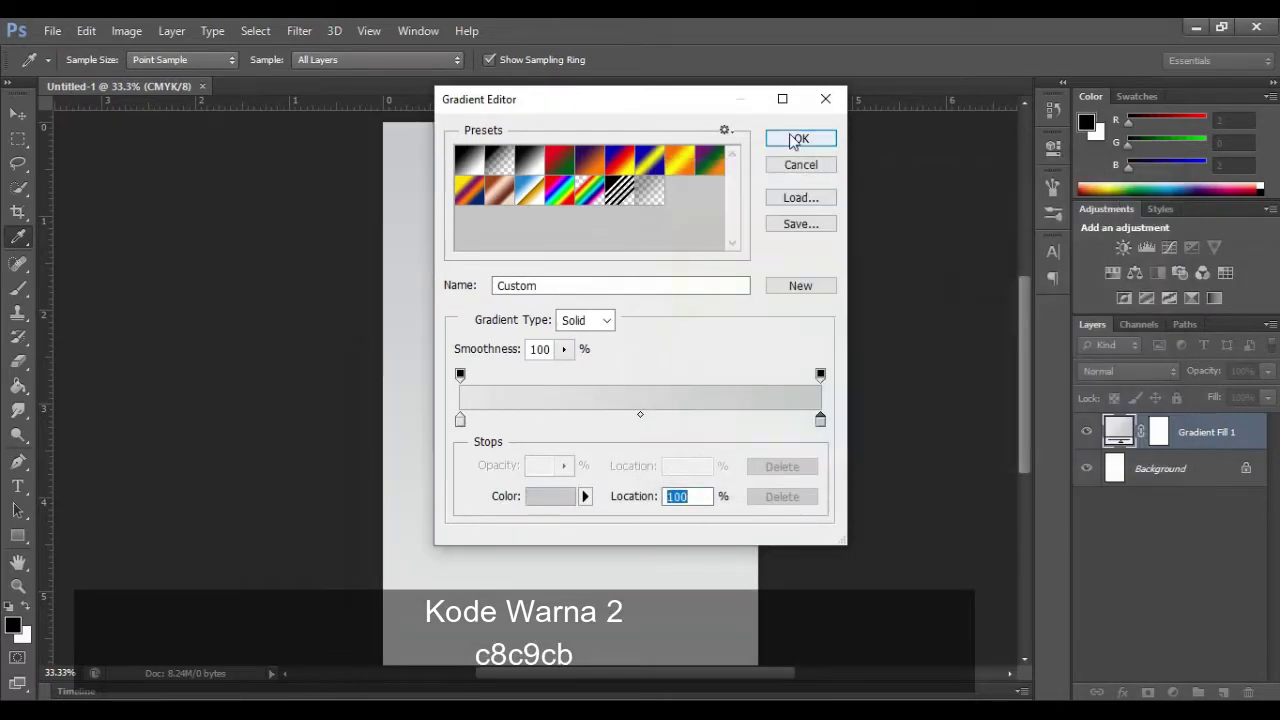
Step: Reverse the grey gradient and apply the fill layer
{"action": "left_click", "coordinate": [797, 139]}
{"action": "left_click", "coordinate": [563, 343]}
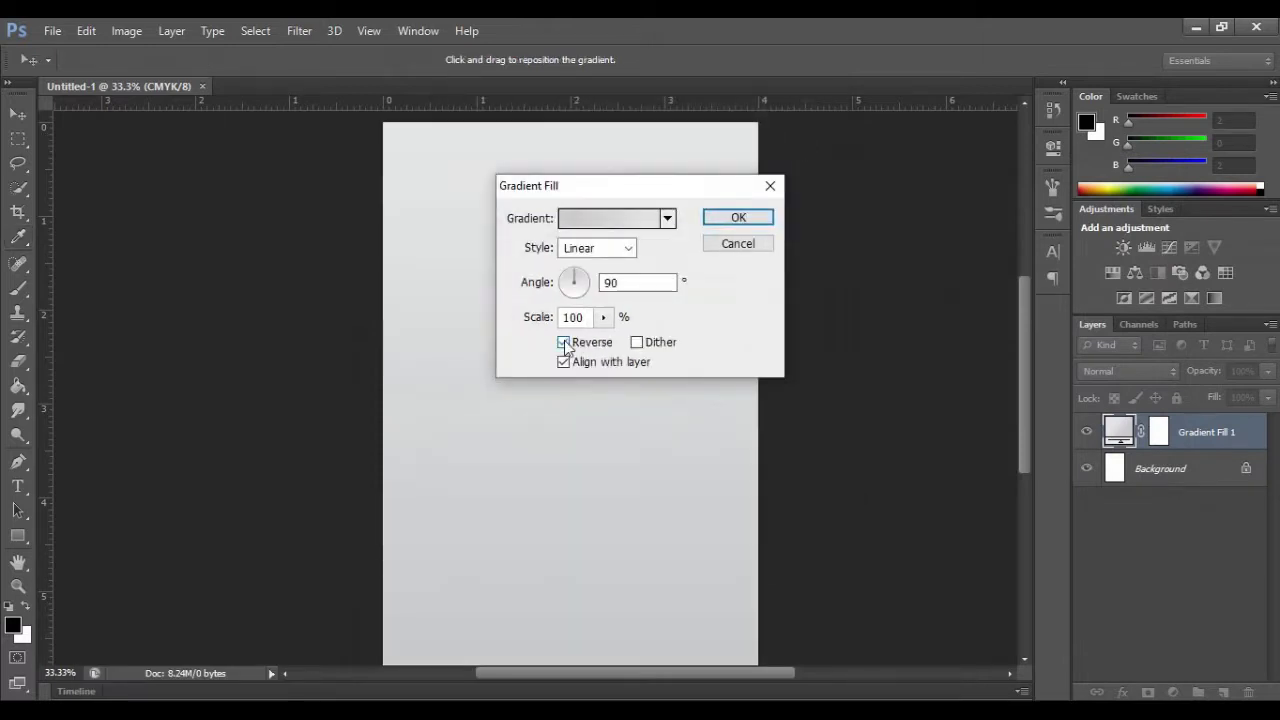
{"action": "left_click", "coordinate": [731, 221]}
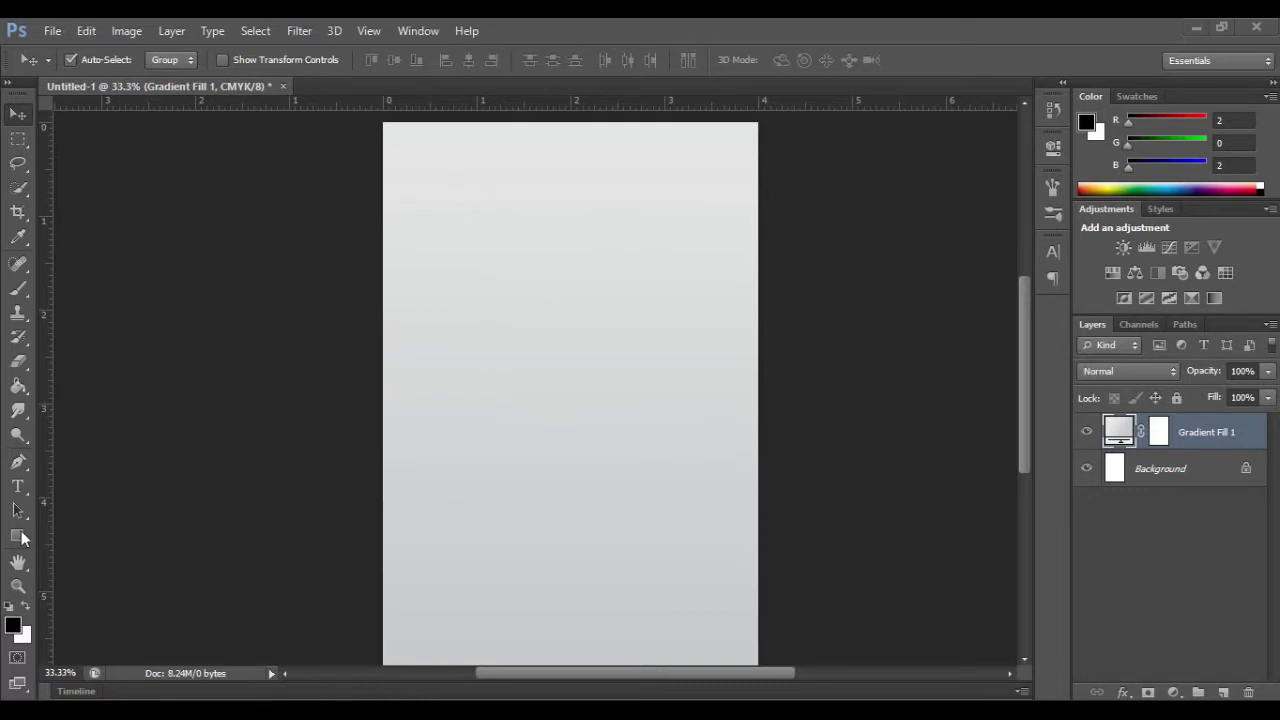
Step: Draw a green rectangle over the top half of the page
{"action": "left_click", "coordinate": [17, 538]}
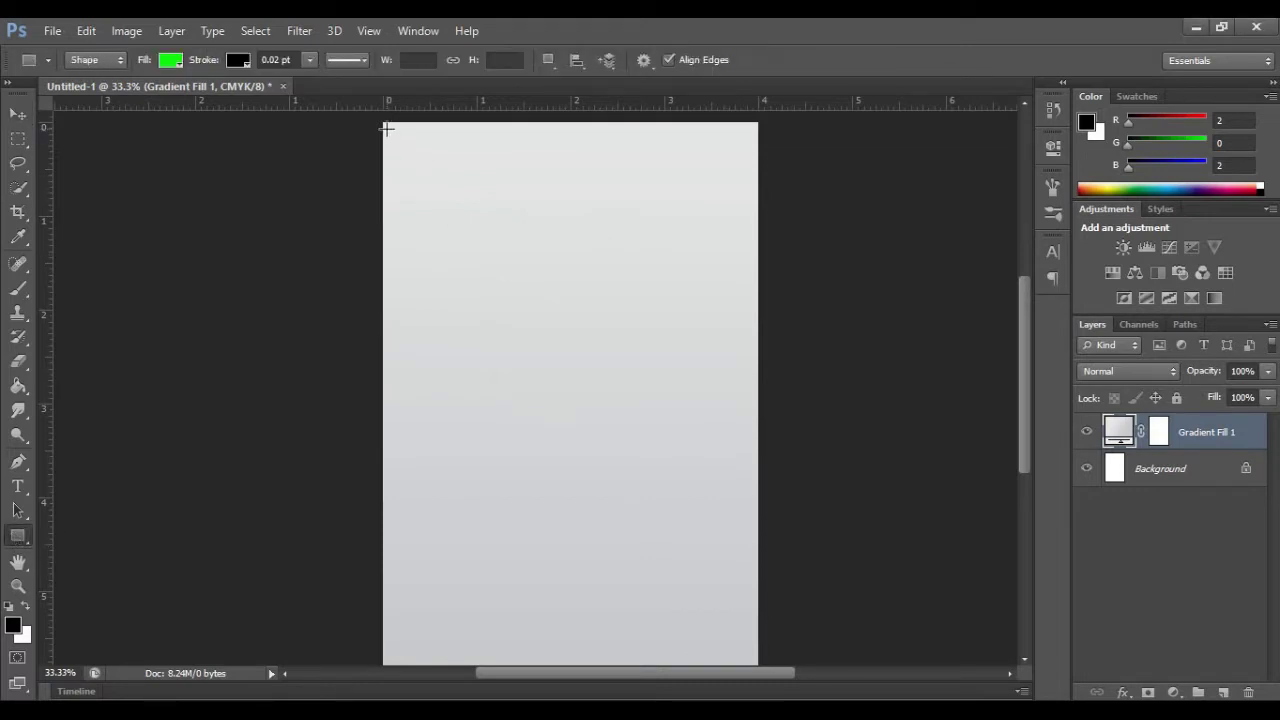
{"action": "left_click_drag", "start_coordinate": [383, 121], "coordinate": [757, 403]}
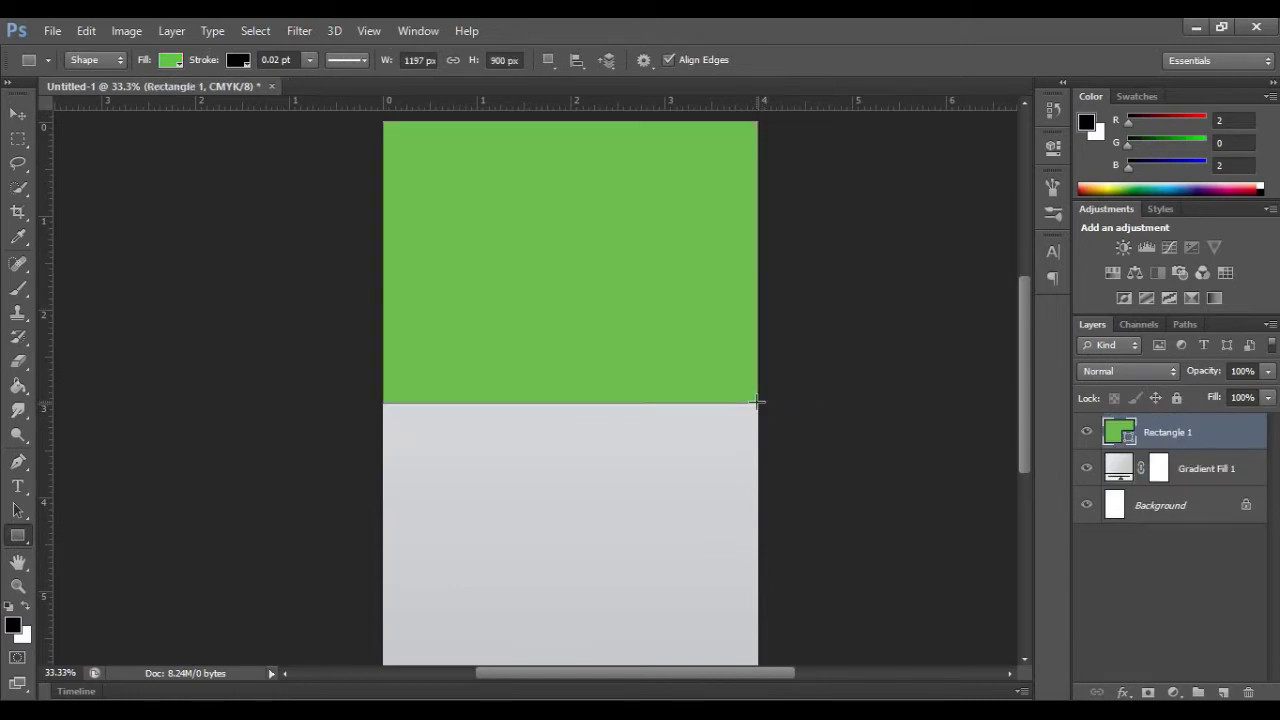
{"action": "left_click", "coordinate": [17, 108]}
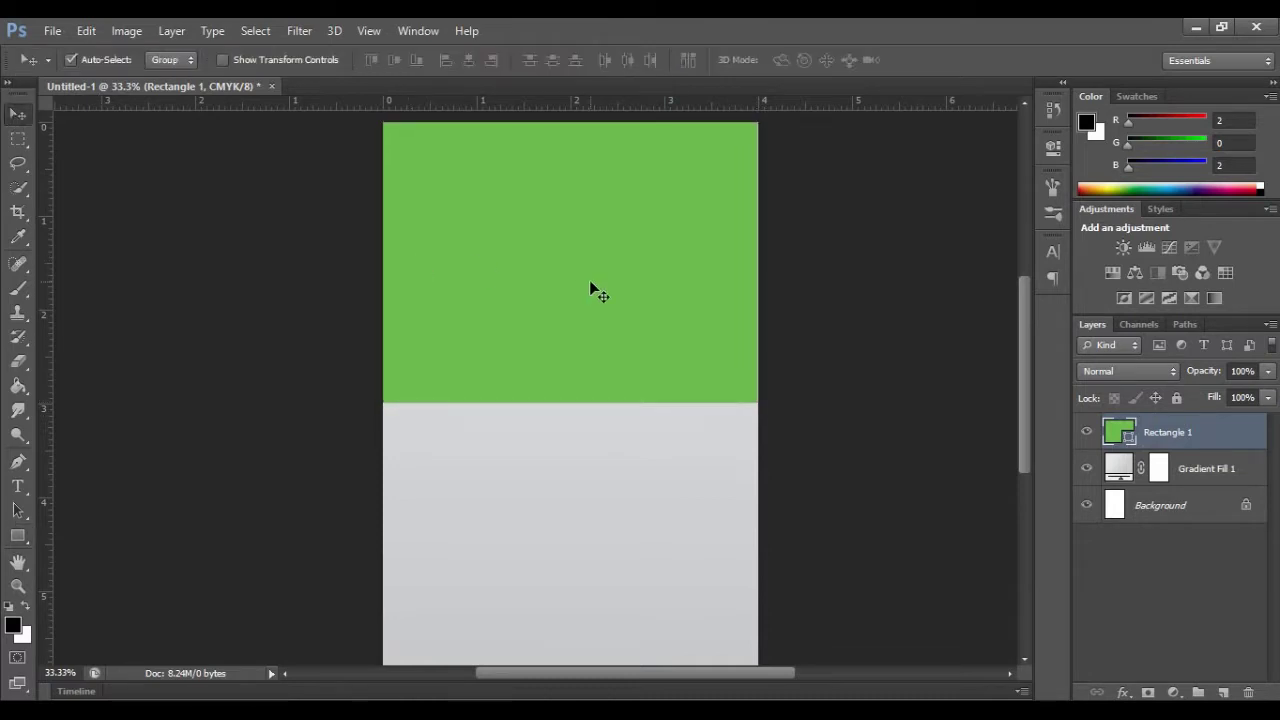
Step: Warp the rectangle's bottom edge into a deep wave, then draw a second rectangle across the page
{"action": "key", "text": "ctrl+t"}
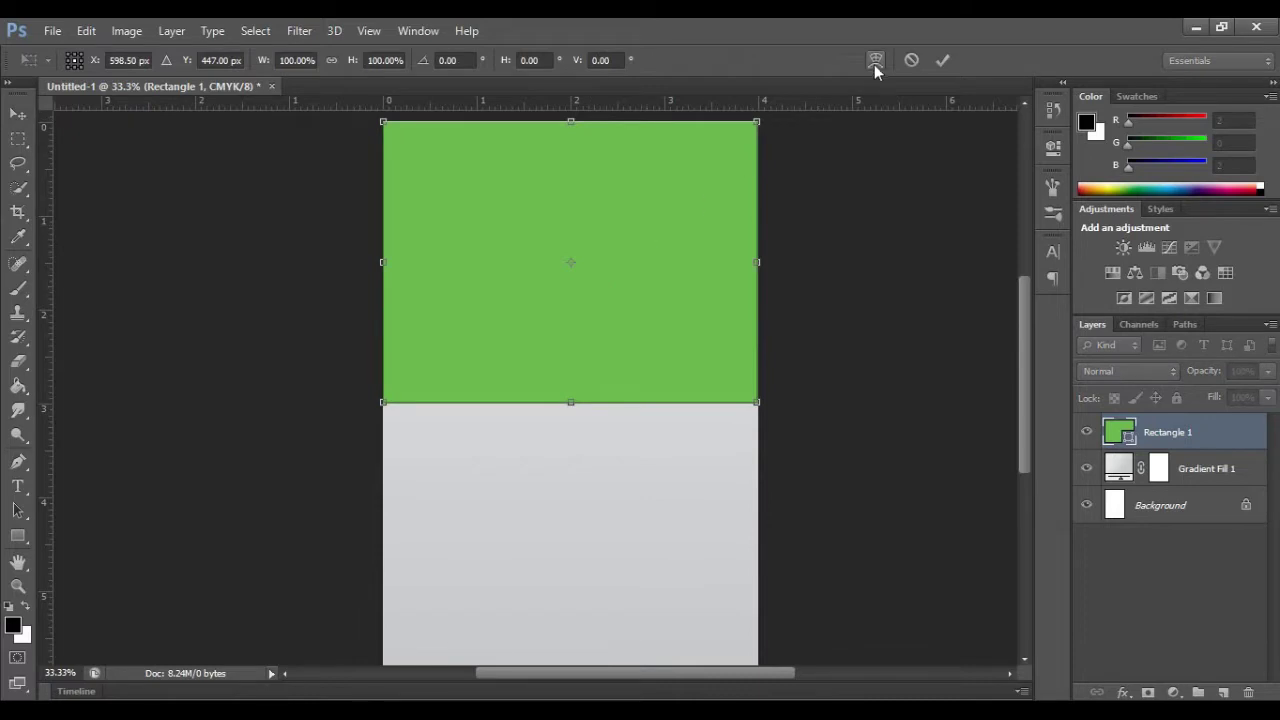
{"action": "left_click", "coordinate": [876, 60]}
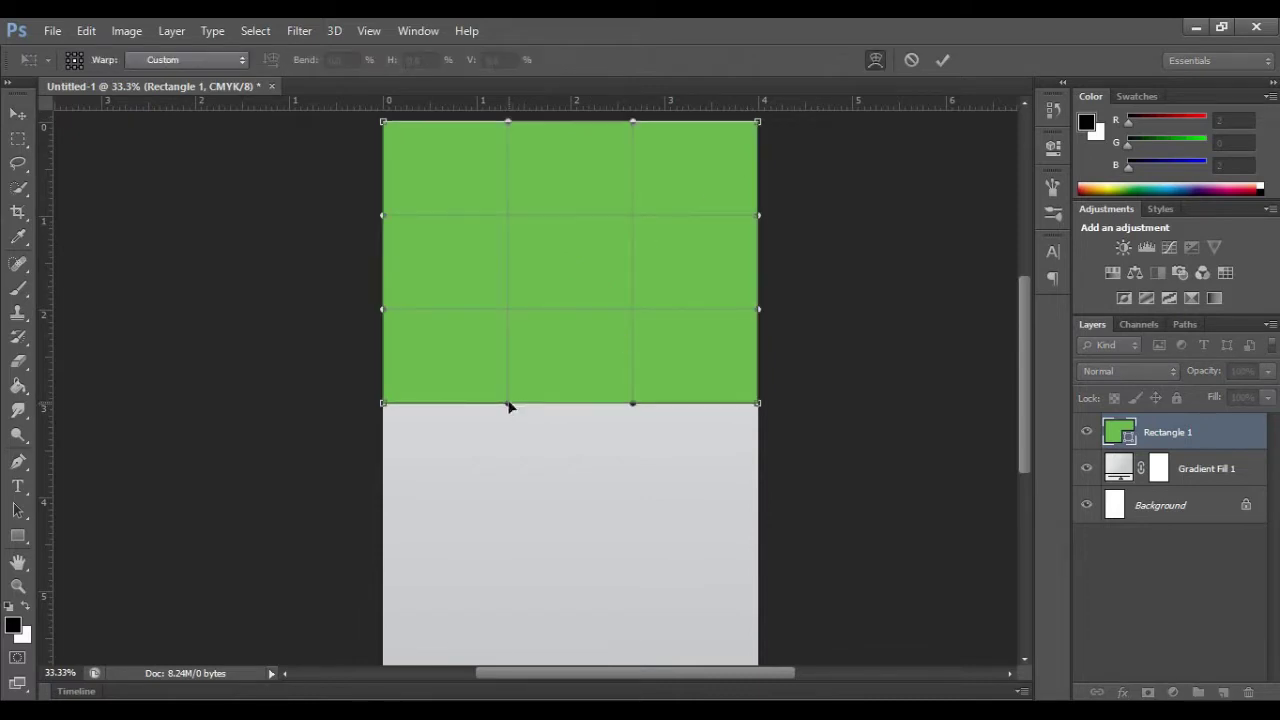
{"action": "left_click_drag", "start_coordinate": [508, 401], "coordinate": [528, 367]}
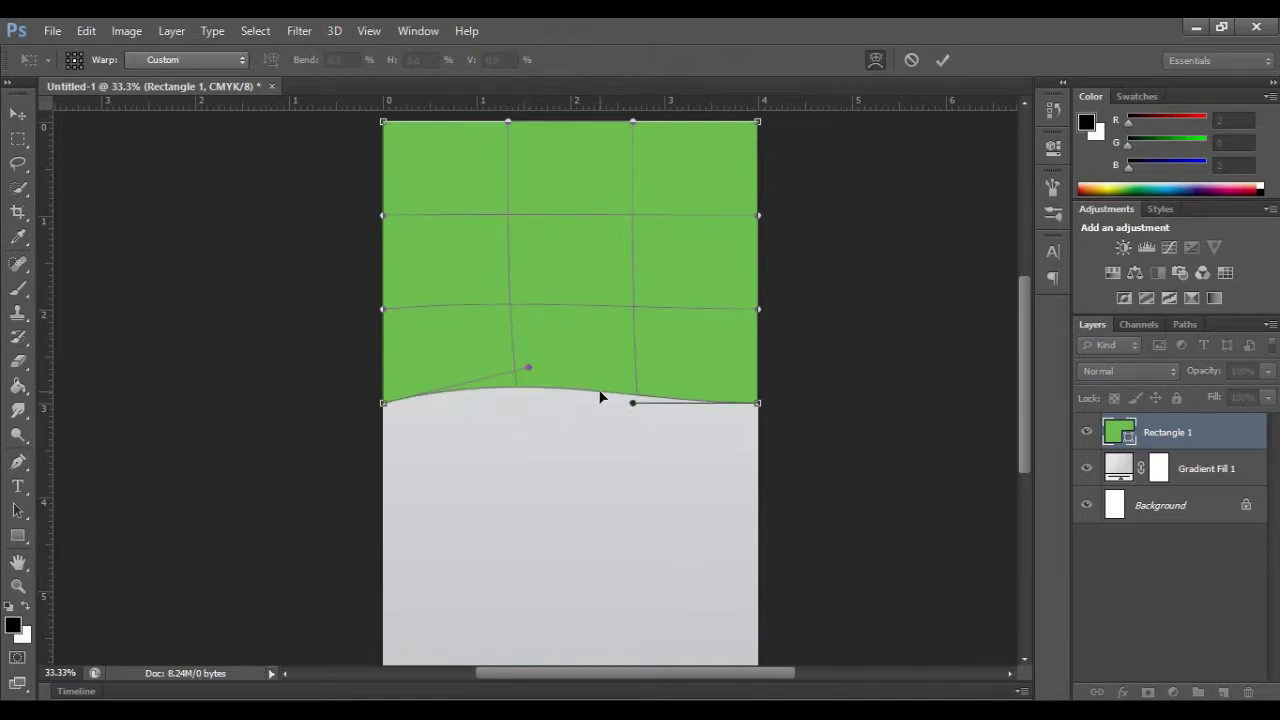
{"action": "left_click_drag", "start_coordinate": [632, 402], "coordinate": [583, 517]}
{"action": "key", "text": "Return"}
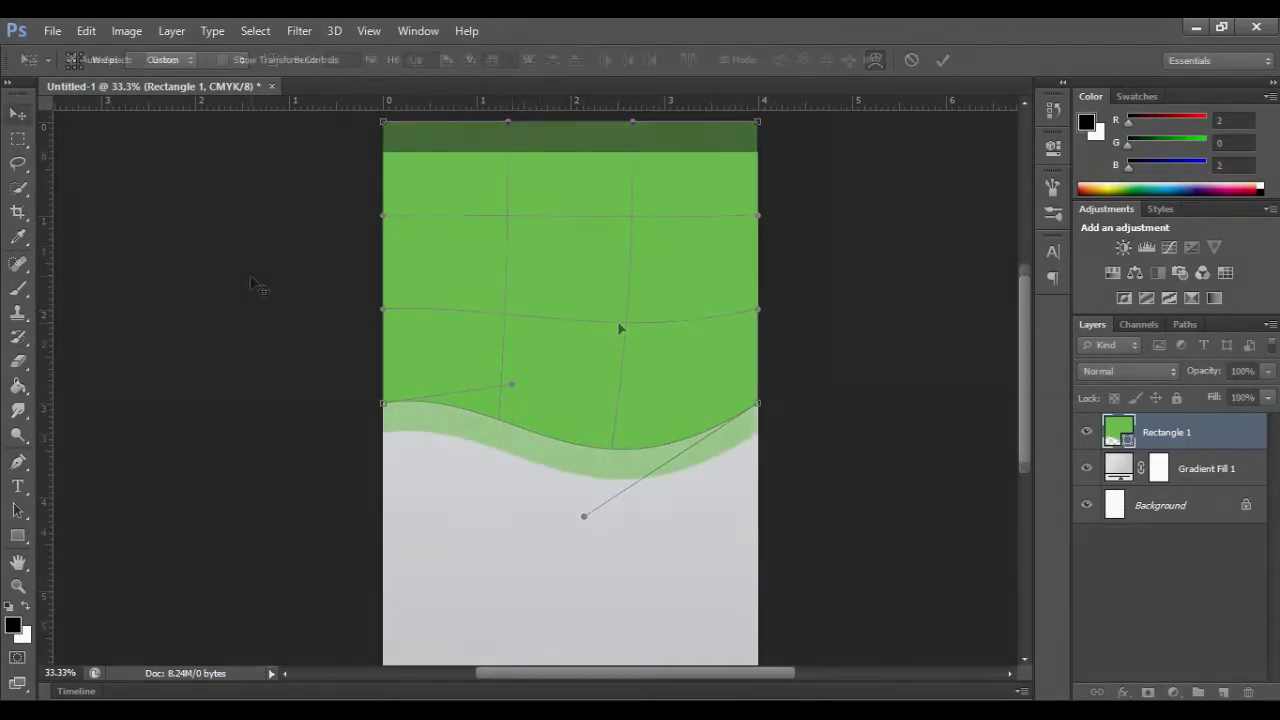
{"action": "key", "text": "u"}
{"action": "left_click_drag", "start_coordinate": [384, 332], "coordinate": [760, 414]}
Step: Give Rectangle 2 a red Color Overlay layer style
{"action": "key", "text": "v"}
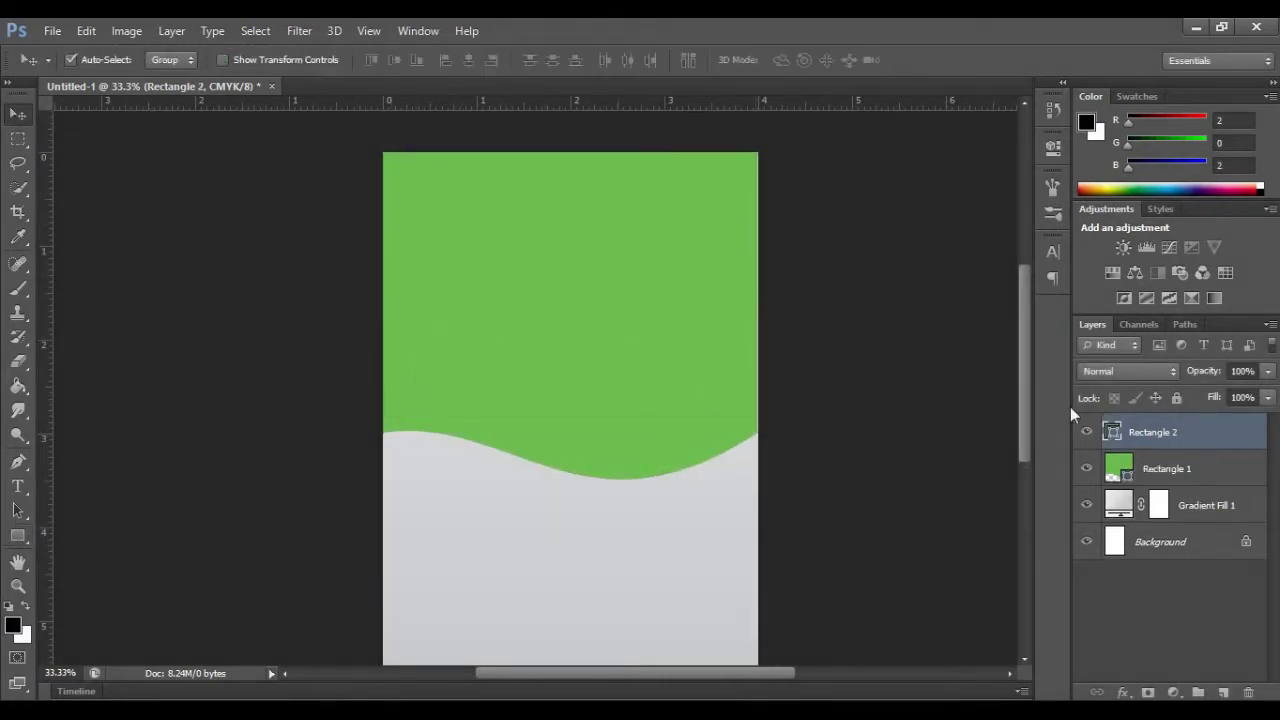
{"action": "right_click", "coordinate": [1190, 432]}
{"action": "left_click", "coordinate": [850, 123]}
{"action": "left_click", "coordinate": [580, 283]}
{"action": "left_click", "coordinate": [1060, 94]}
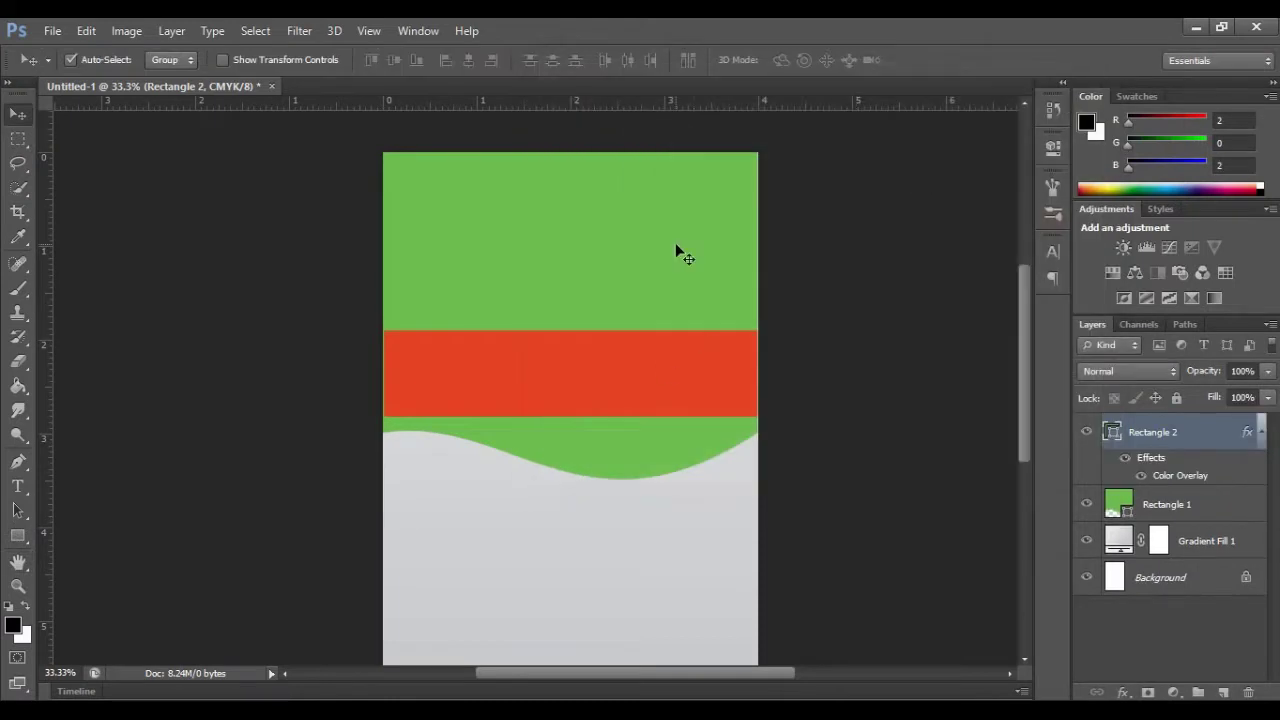
Step: Warp the red rectangle, curving its bottom edge and pulling its top edge down into a band
{"action": "key", "text": "ctrl+t"}
{"action": "left_click", "coordinate": [875, 60]}
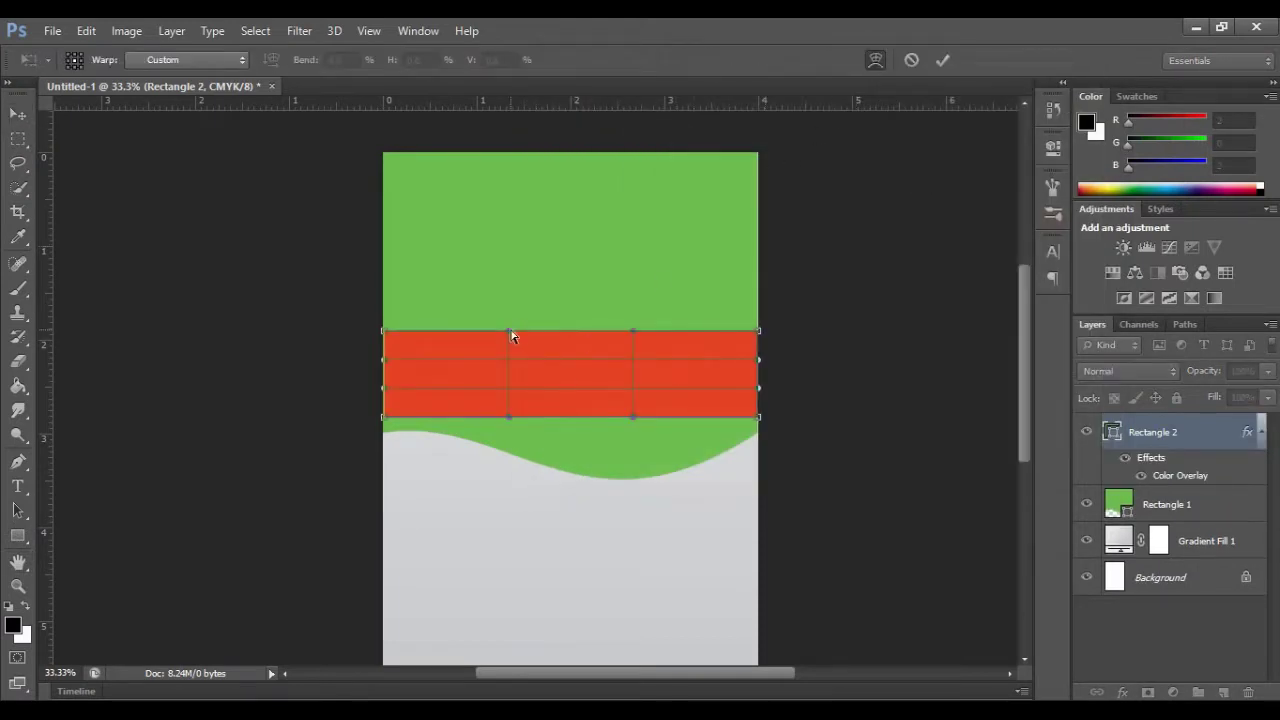
{"action": "left_click_drag", "start_coordinate": [505, 417], "coordinate": [514, 402]}
{"action": "left_click_drag", "start_coordinate": [633, 417], "coordinate": [610, 517]}
{"action": "left_click_drag", "start_coordinate": [509, 331], "coordinate": [547, 427]}
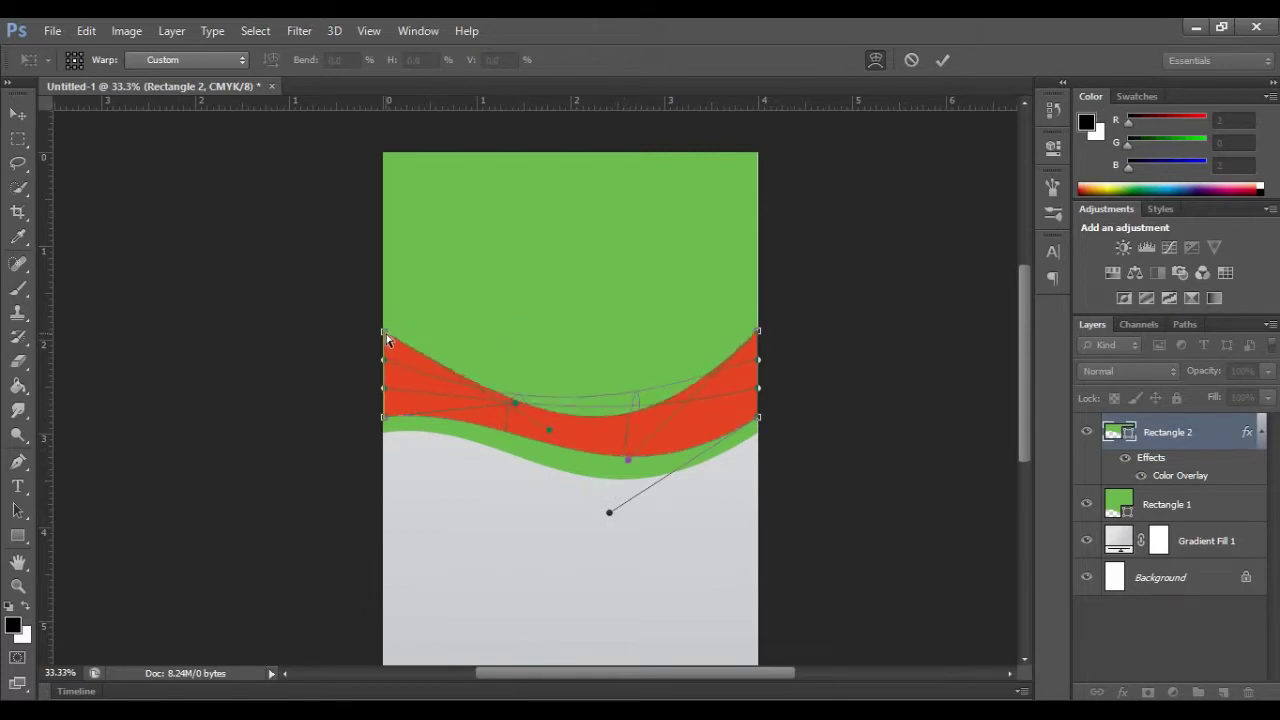
{"action": "left_click_drag", "start_coordinate": [384, 331], "coordinate": [382, 388]}
{"action": "left_click_drag", "start_coordinate": [544, 428], "coordinate": [550, 419]}
{"action": "left_click_drag", "start_coordinate": [758, 331], "coordinate": [757, 381]}
{"action": "left_click_drag", "start_coordinate": [508, 428], "coordinate": [547, 408]}
Step: Thin the red band's right end and match its curve to the green wave
{"action": "left_click_drag", "start_coordinate": [620, 420], "coordinate": [568, 447]}
{"action": "left_click_drag", "start_coordinate": [758, 417], "coordinate": [757, 411]}
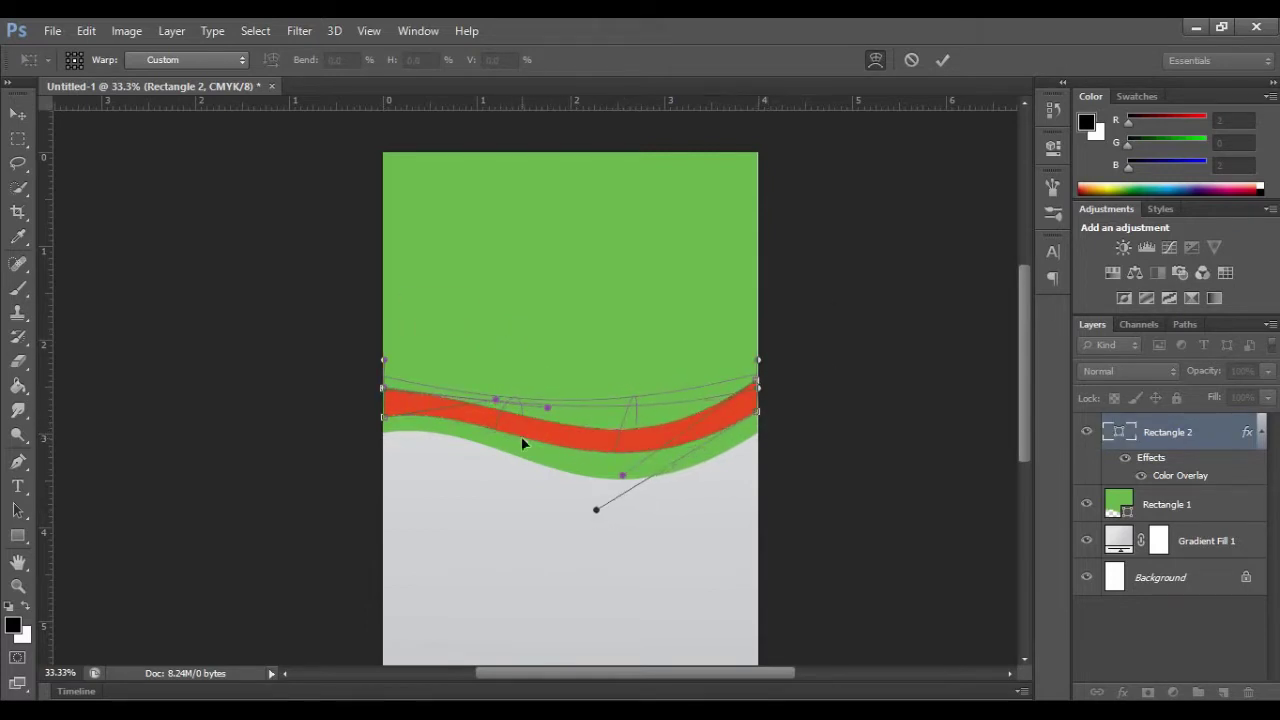
{"action": "left_click_drag", "start_coordinate": [521, 437], "coordinate": [528, 436]}
{"action": "left_click_drag", "start_coordinate": [615, 446], "coordinate": [616, 455]}
{"action": "left_click_drag", "start_coordinate": [546, 411], "coordinate": [531, 409]}
{"action": "left_click_drag", "start_coordinate": [623, 412], "coordinate": [623, 422]}
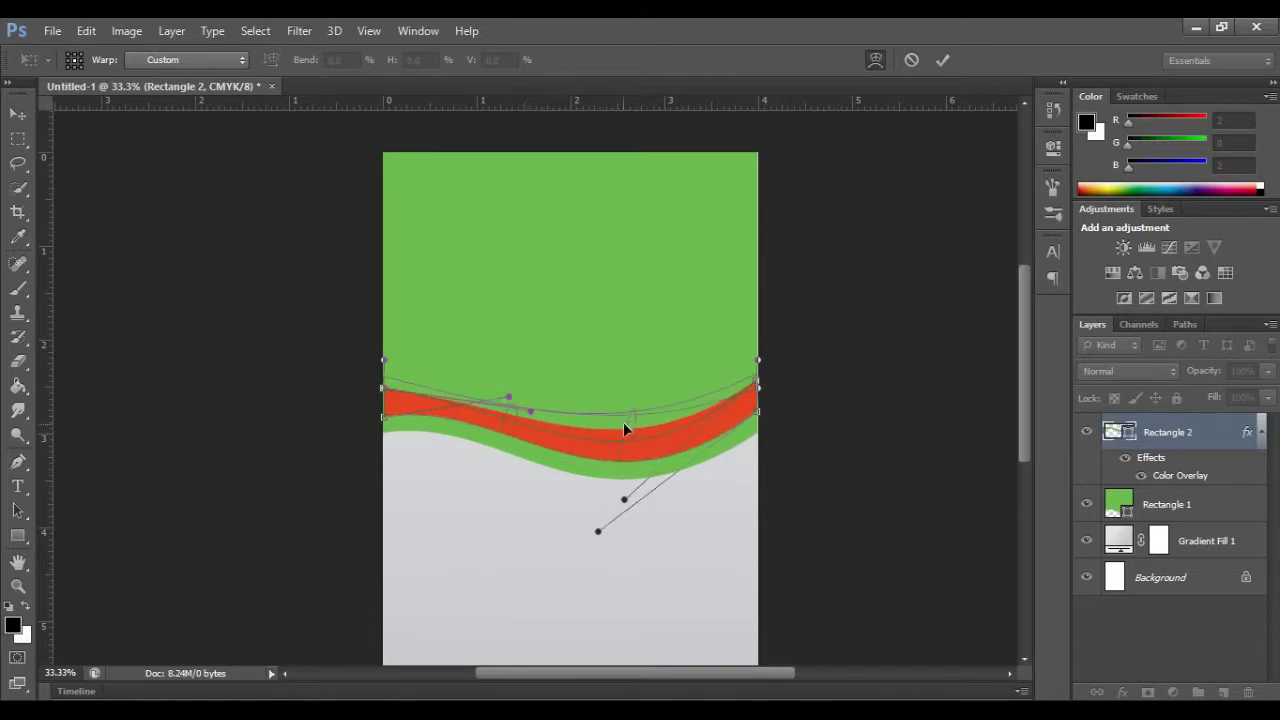
{"action": "left_click_drag", "start_coordinate": [384, 359], "coordinate": [385, 368]}
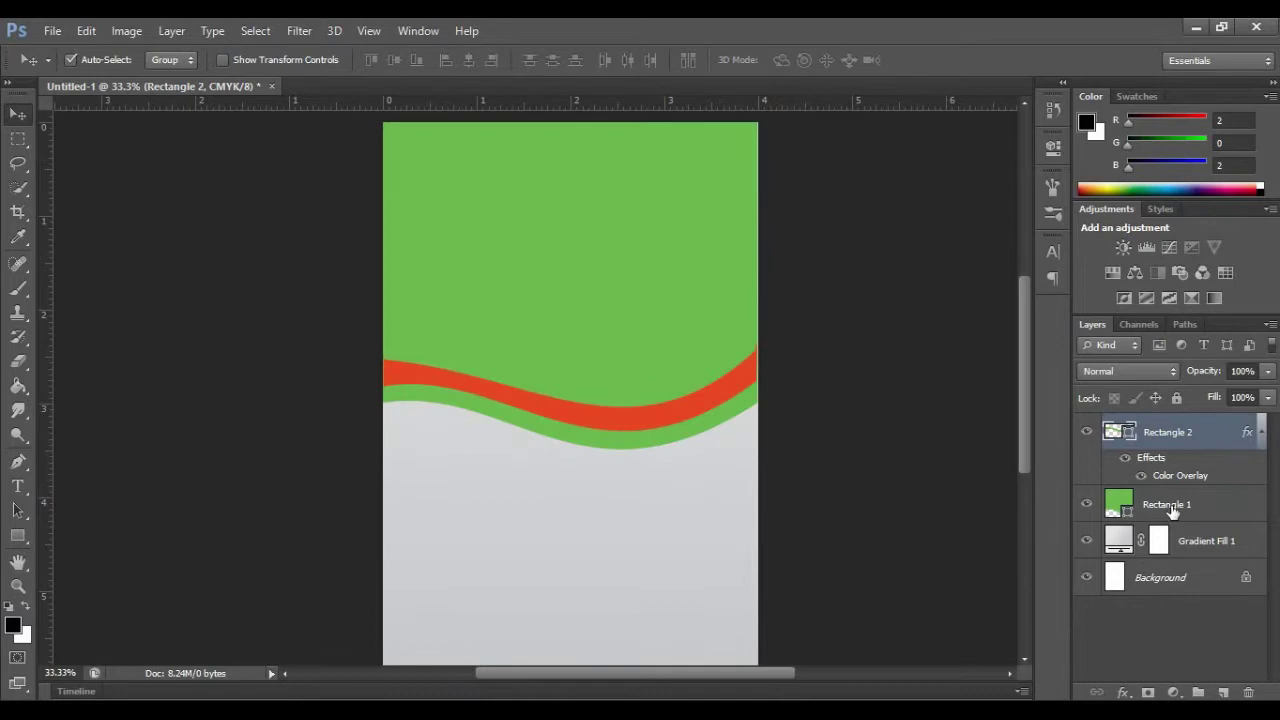
Step: Give Rectangle 1 a 197eab blue Color Overlay at 100% opacity
{"action": "right_click", "coordinate": [1169, 505]}
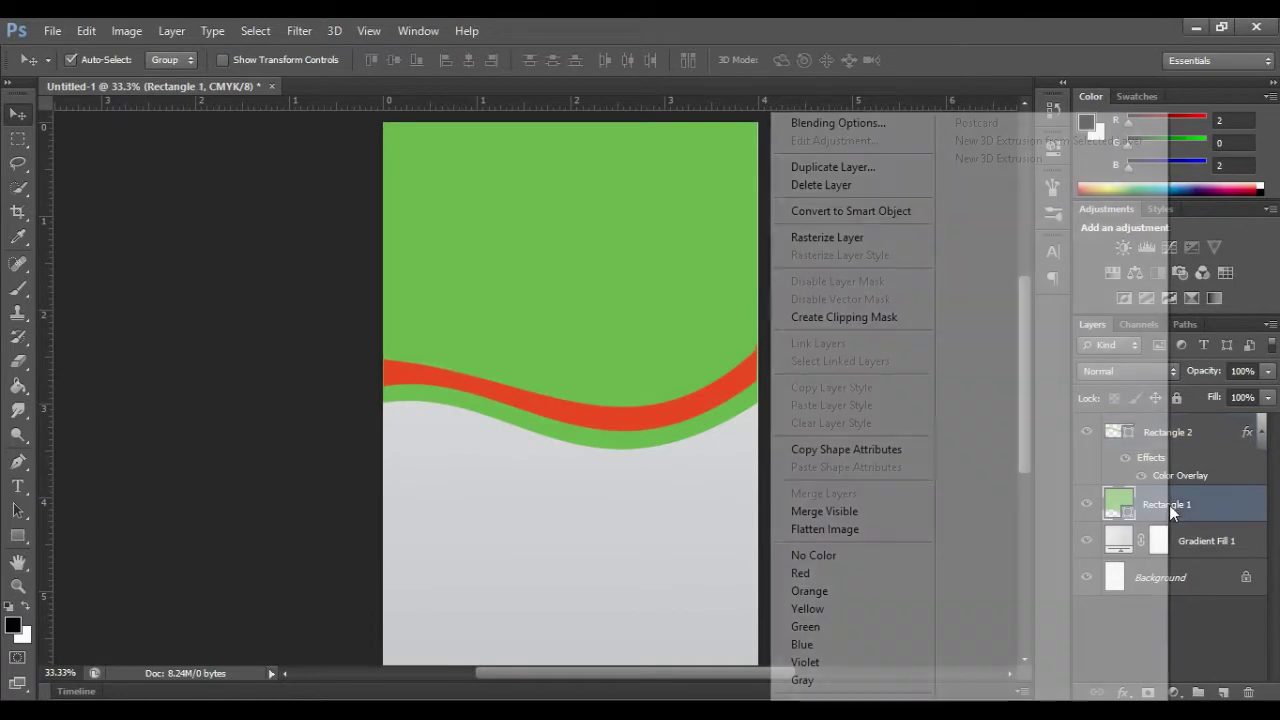
{"action": "left_click", "coordinate": [816, 126]}
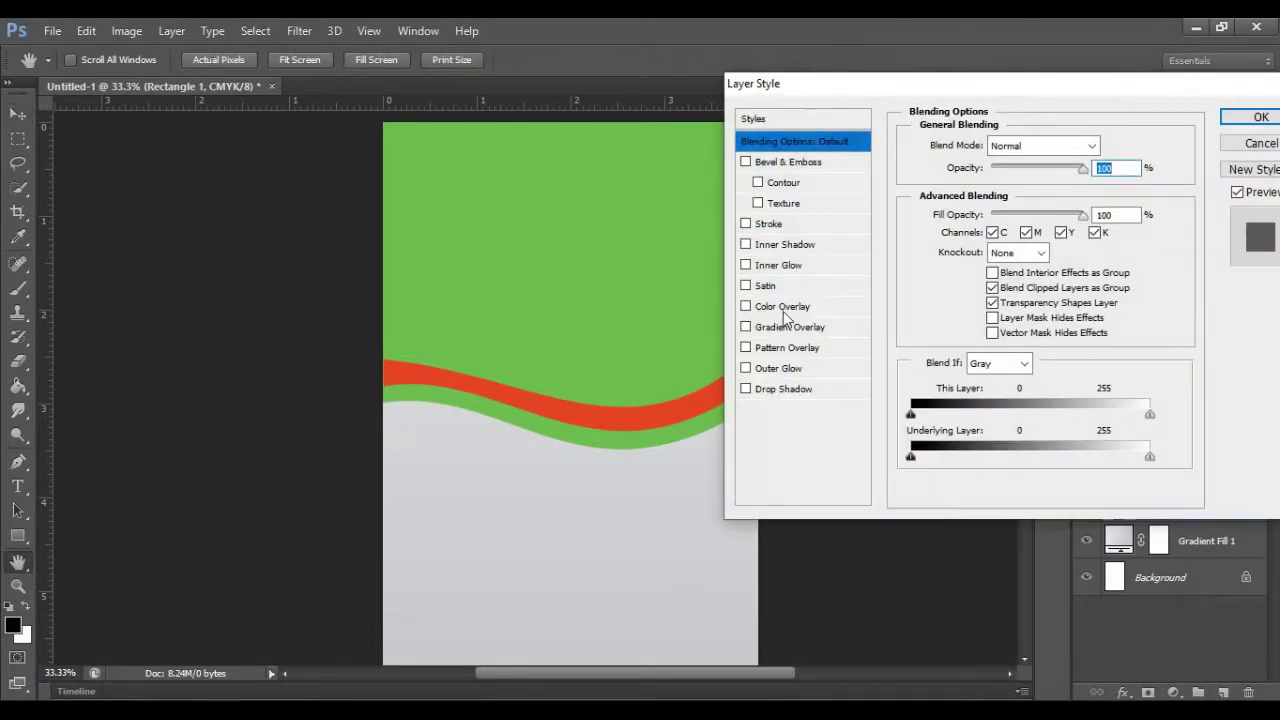
{"action": "left_click", "coordinate": [783, 307]}
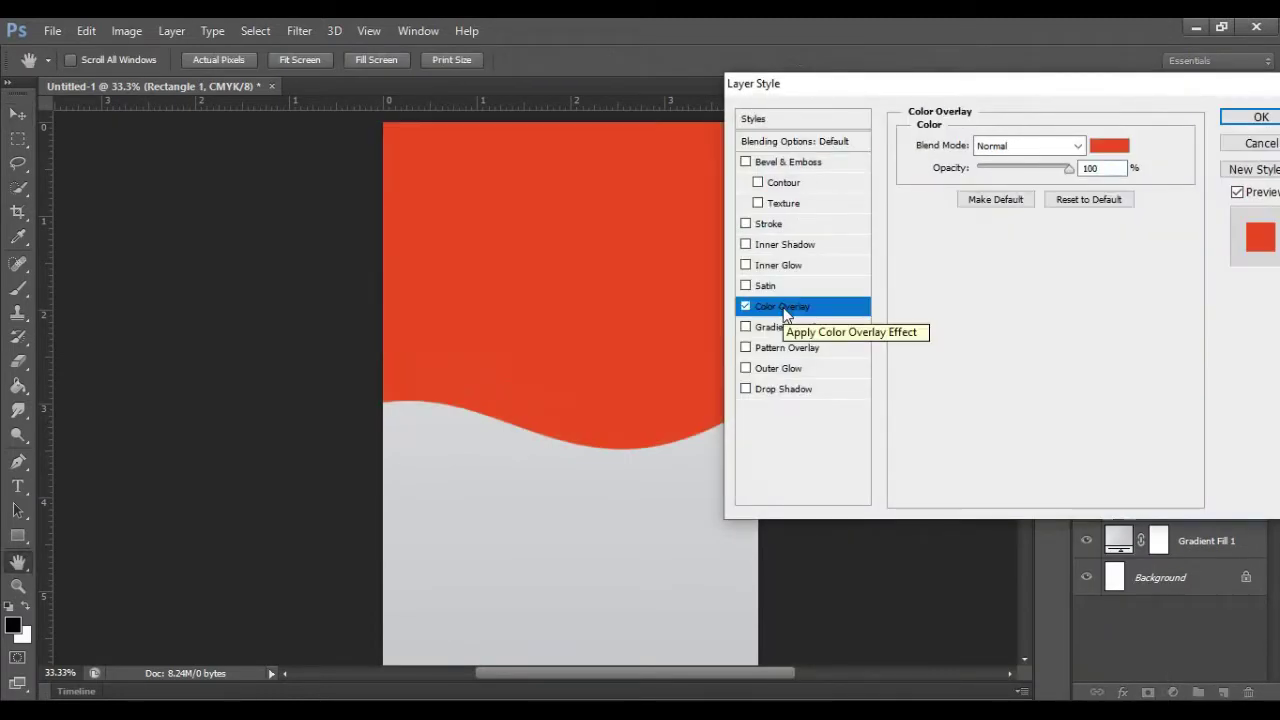
{"action": "left_click", "coordinate": [1109, 146]}
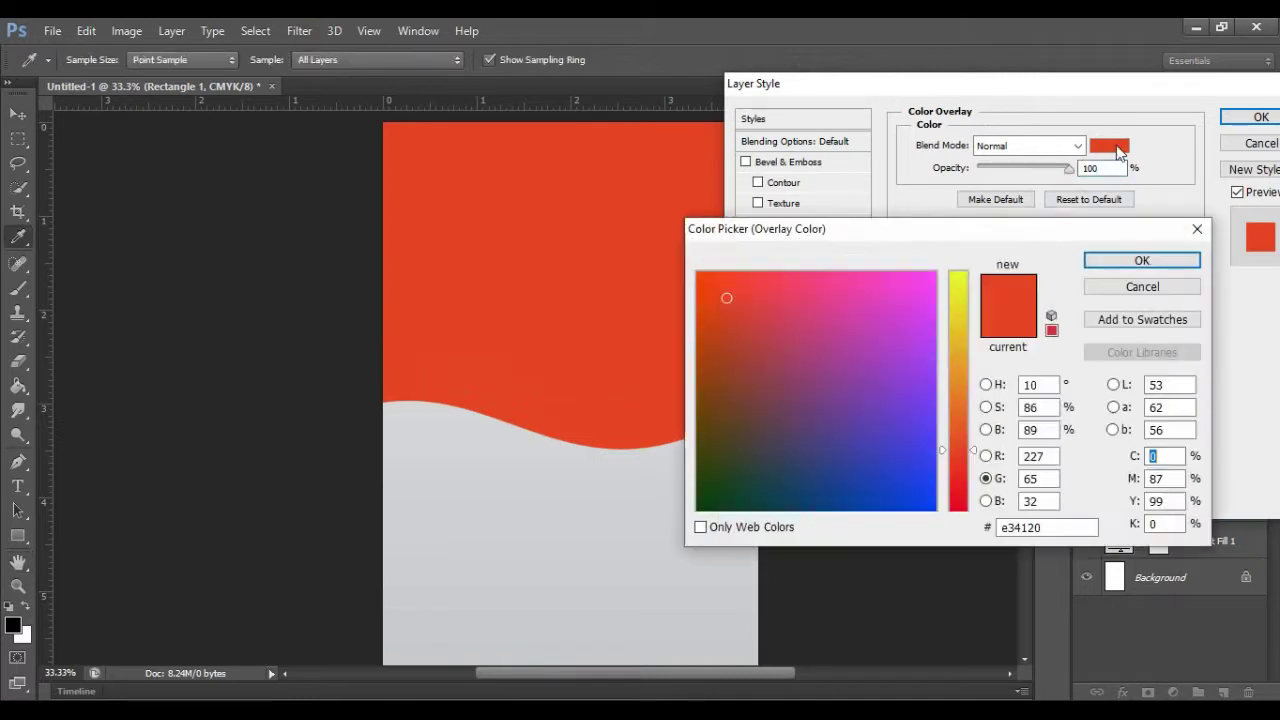
{"action": "left_click", "coordinate": [1043, 527]}
{"action": "type", "text": "197eab"}
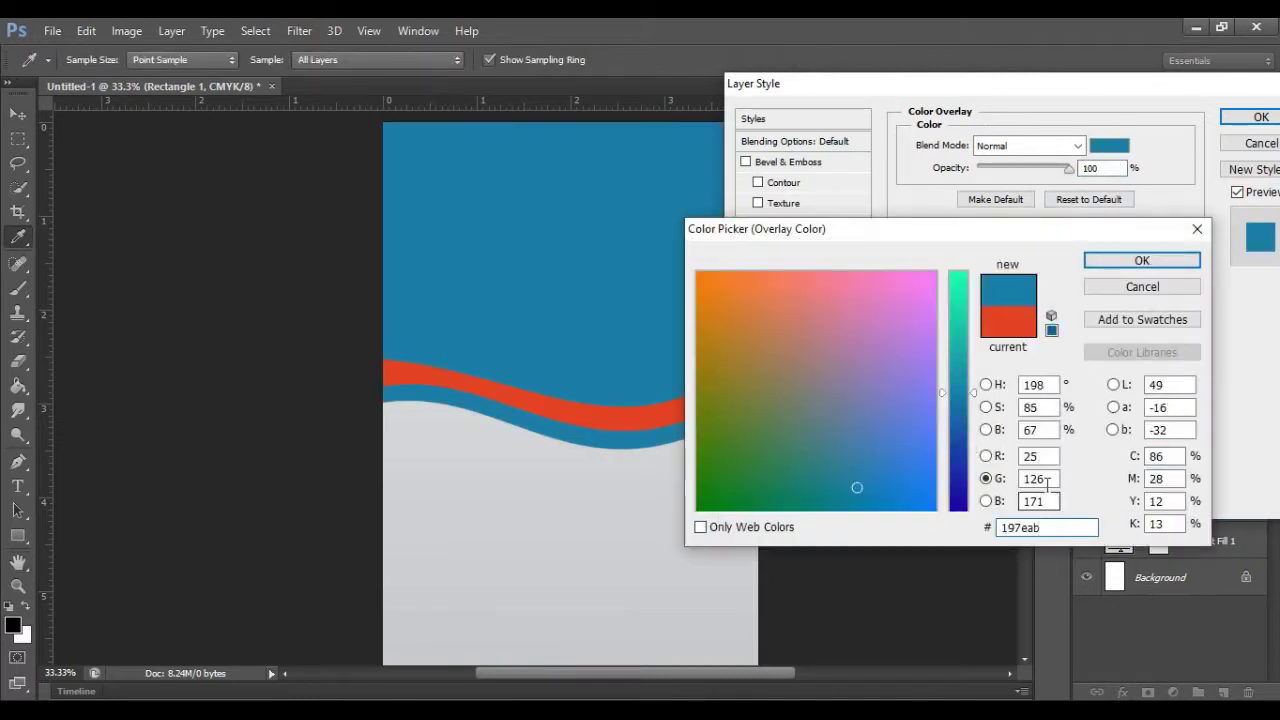
{"action": "left_click", "coordinate": [1142, 260]}
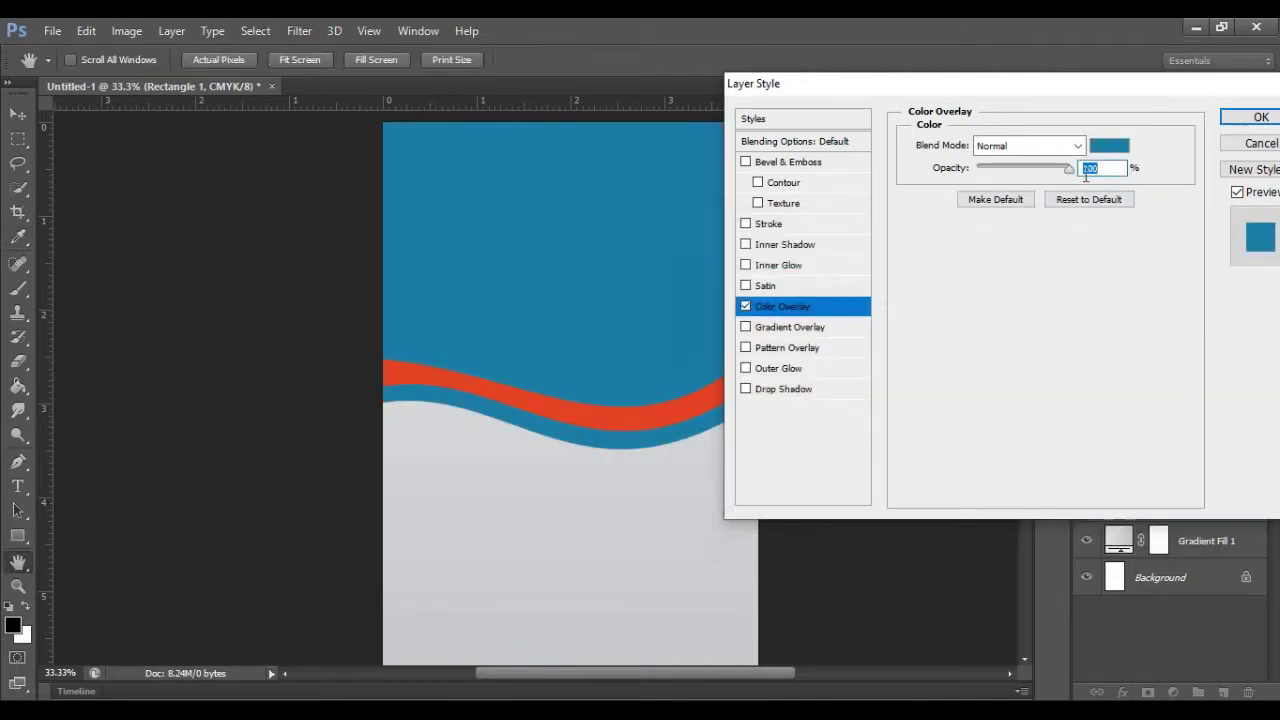
{"action": "mouse_move", "coordinate": [1069, 171]}
{"action": "left_mouse_down"}
{"action": "mouse_move", "coordinate": [1050, 176]}
{"action": "mouse_move", "coordinate": [1080, 182]}
{"action": "mouse_move", "coordinate": [1061, 172]}
{"action": "left_mouse_up"}
{"action": "left_click", "coordinate": [1258, 117]}
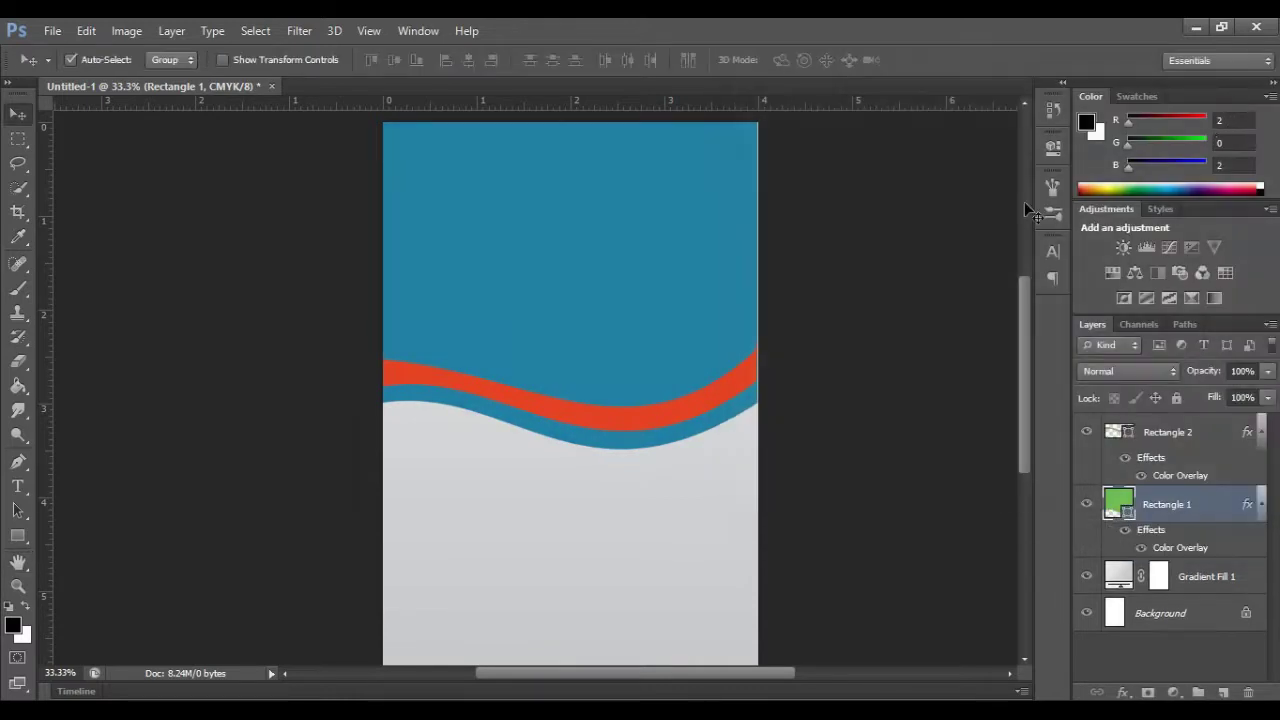
Step: On a new layer, dab a soft white glow with a 463 px brush
{"action": "key", "text": "ctrl+shift+alt+n"}
{"action": "key", "text": "b"}
{"action": "key", "text": "x"}
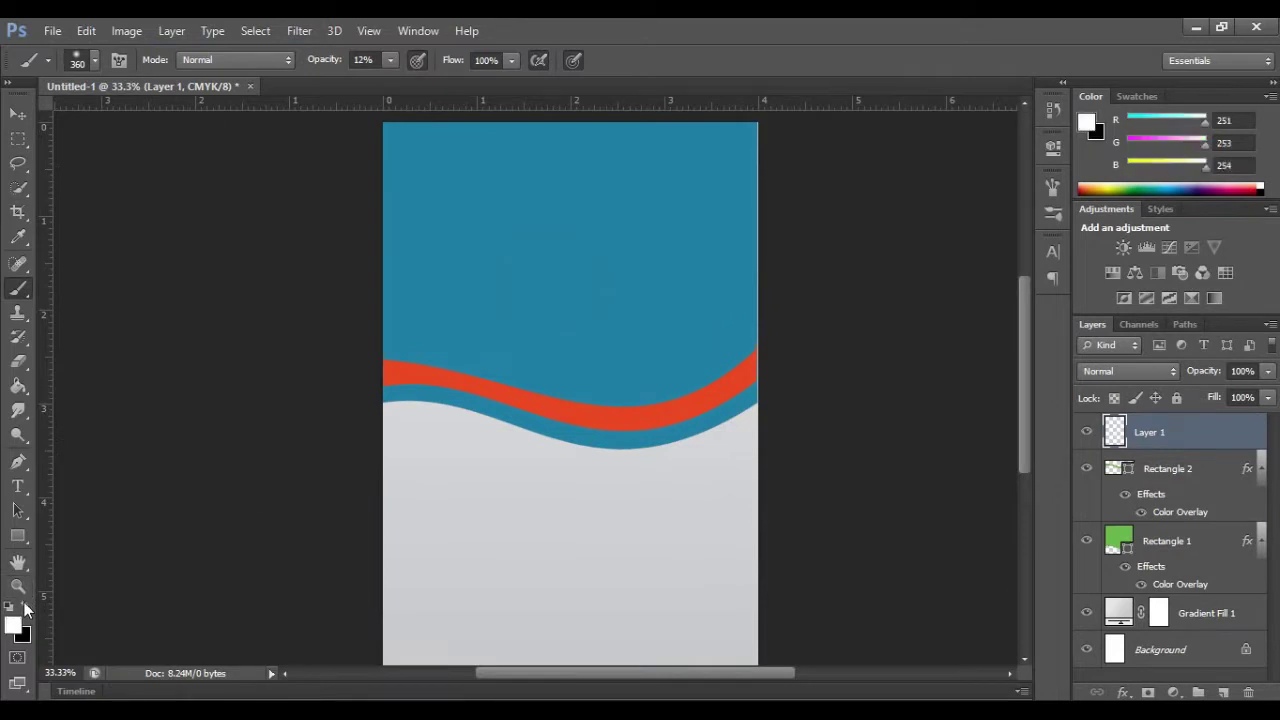
{"action": "right_click", "coordinate": [562, 272]}
{"action": "left_click_drag", "start_coordinate": [733, 317], "coordinate": [747, 319]}
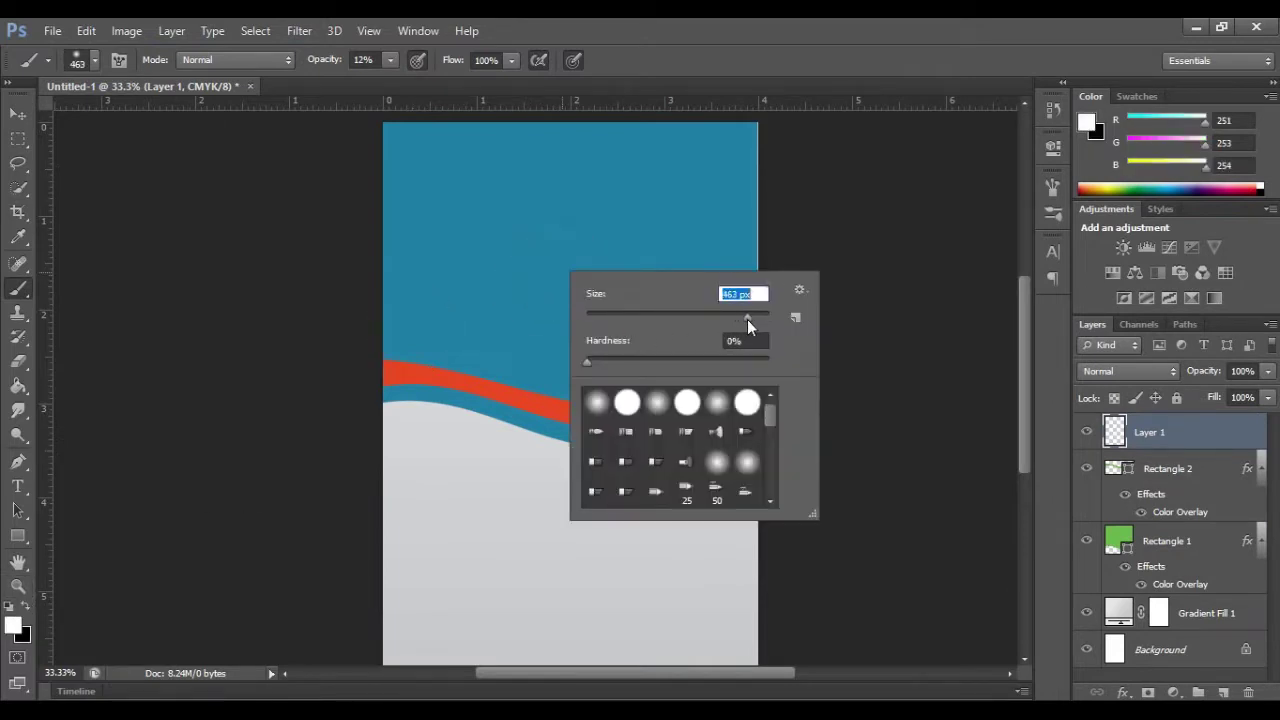
{"action": "left_click", "coordinate": [550, 245]}
{"action": "left_click", "coordinate": [556, 248]}
{"action": "left_click", "coordinate": [546, 246]}
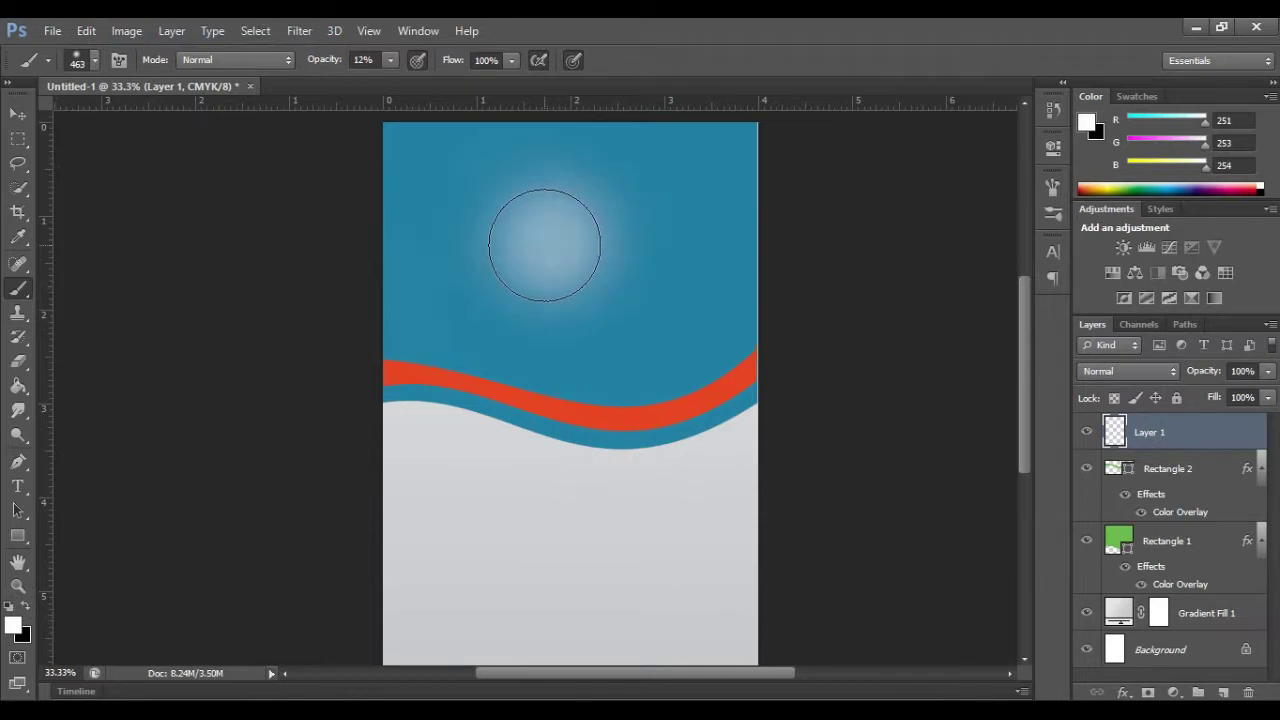
{"action": "left_click", "coordinate": [545, 246]}
Step: Scale the white glow to about 256% and centre it over the page top
{"action": "key", "text": "ctrl+t"}
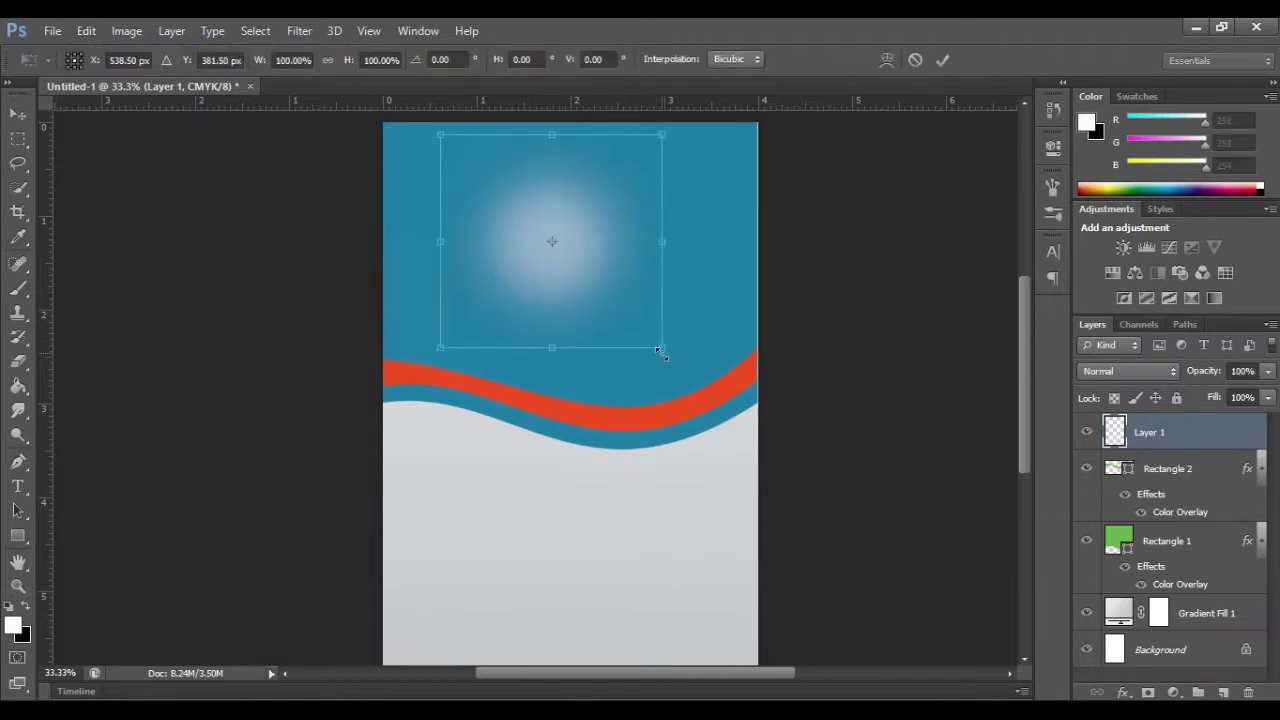
{"action": "left_click_drag", "start_coordinate": [666, 343], "coordinate": [616, 274]}
{"action": "left_click_drag", "start_coordinate": [820, 429], "coordinate": [896, 531]}
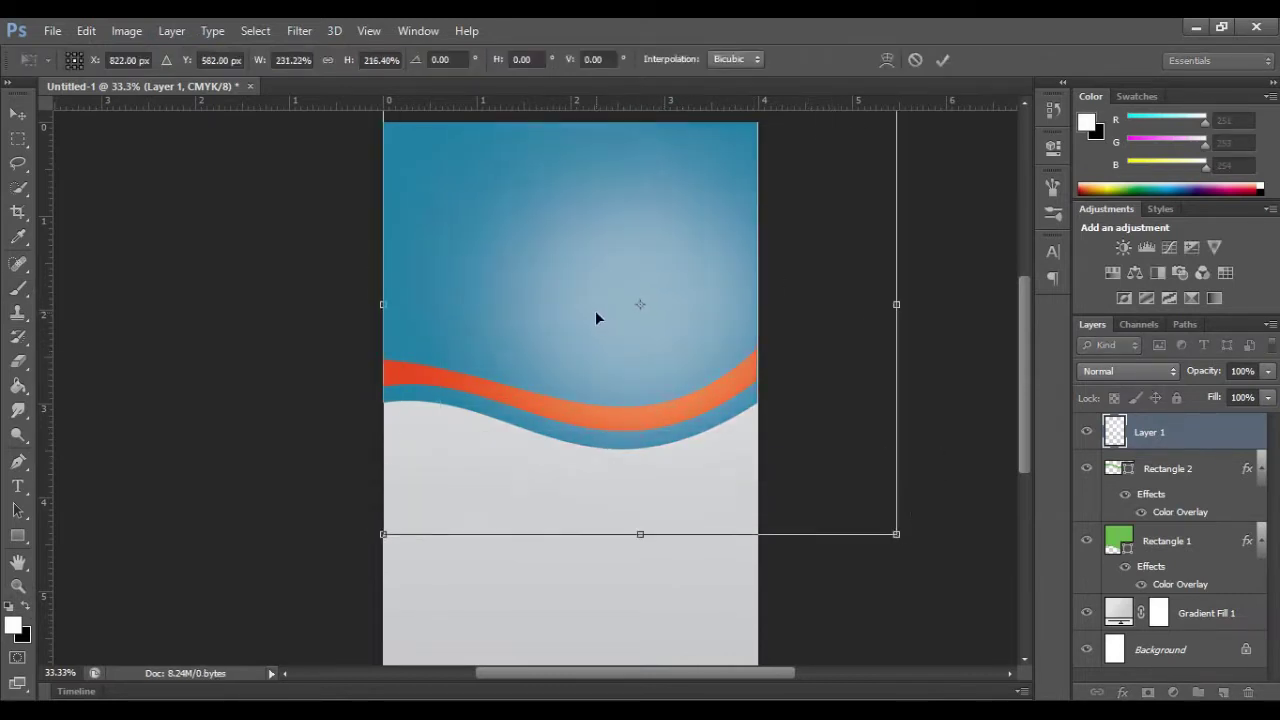
{"action": "left_click_drag", "start_coordinate": [595, 310], "coordinate": [548, 262]}
{"action": "left_click_drag", "start_coordinate": [854, 492], "coordinate": [879, 524]}
{"action": "left_click_drag", "start_coordinate": [621, 321], "coordinate": [615, 312]}
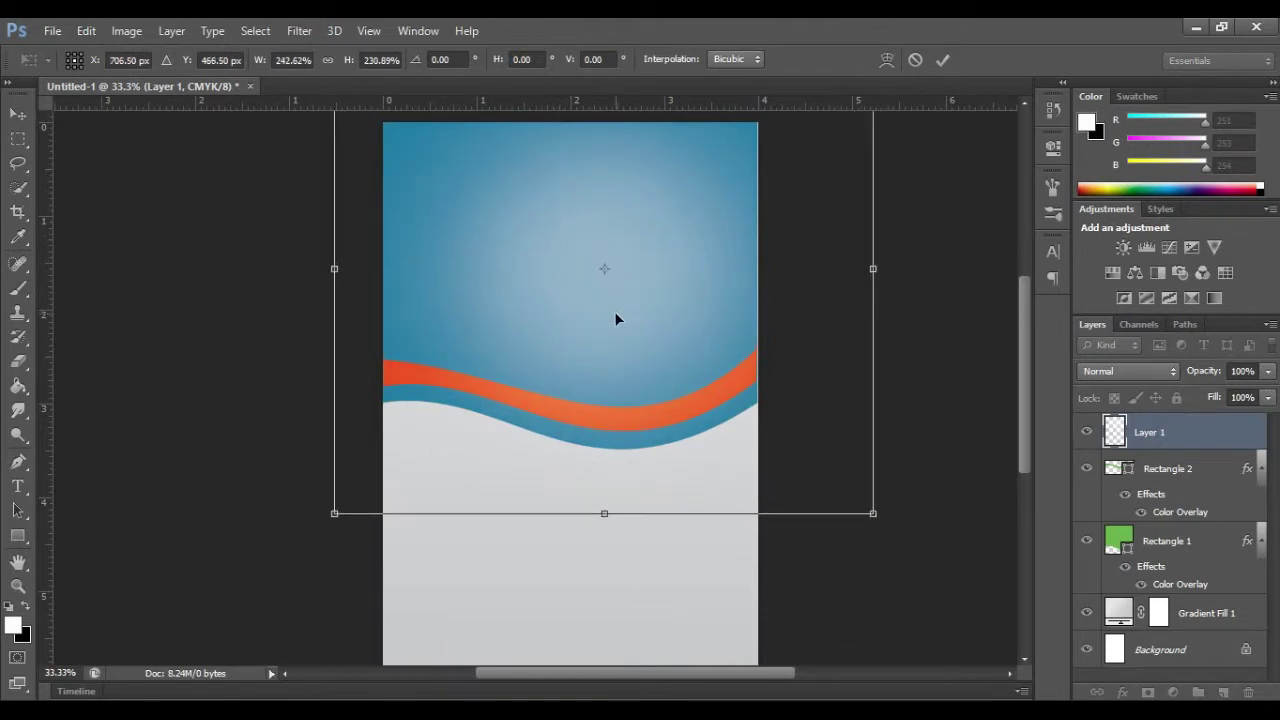
{"action": "left_click_drag", "start_coordinate": [873, 513], "coordinate": [908, 531]}
{"action": "left_click_drag", "start_coordinate": [629, 297], "coordinate": [606, 289]}
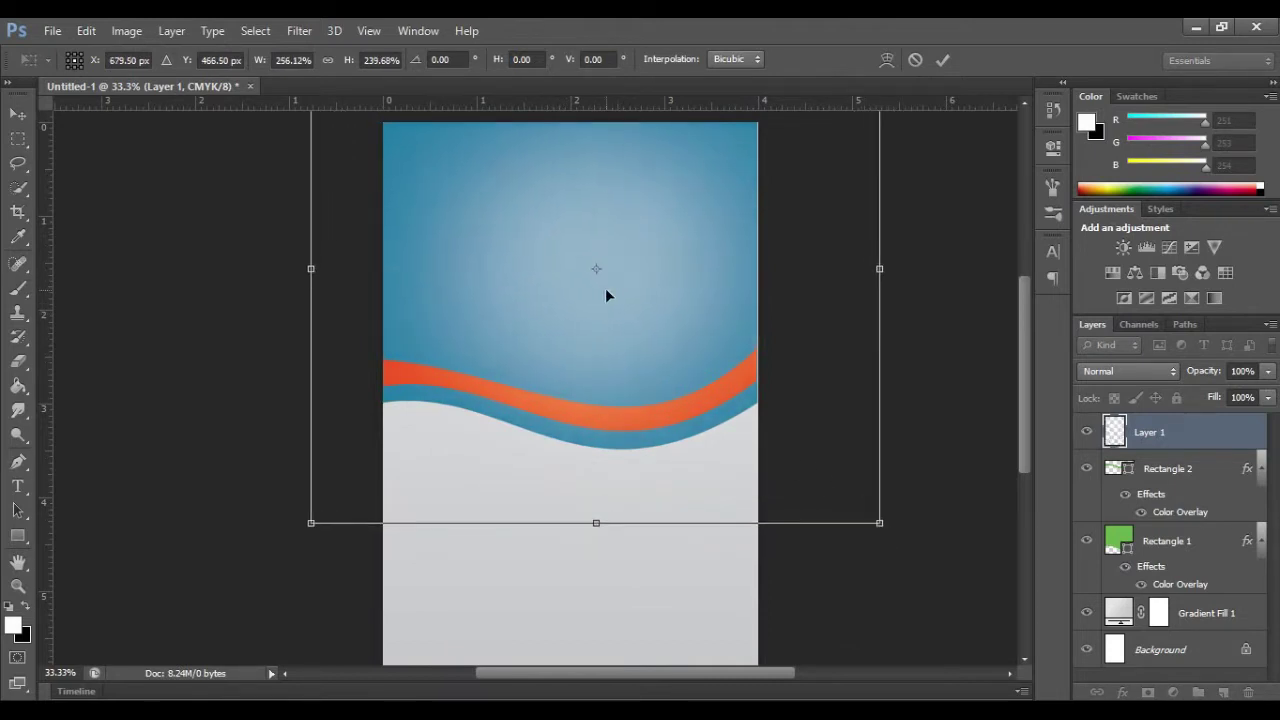
Step: Place the phone outline image from the icons folder into the flyer
{"action": "left_click", "coordinate": [942, 59]}
{"action": "left_click", "coordinate": [52, 30]}
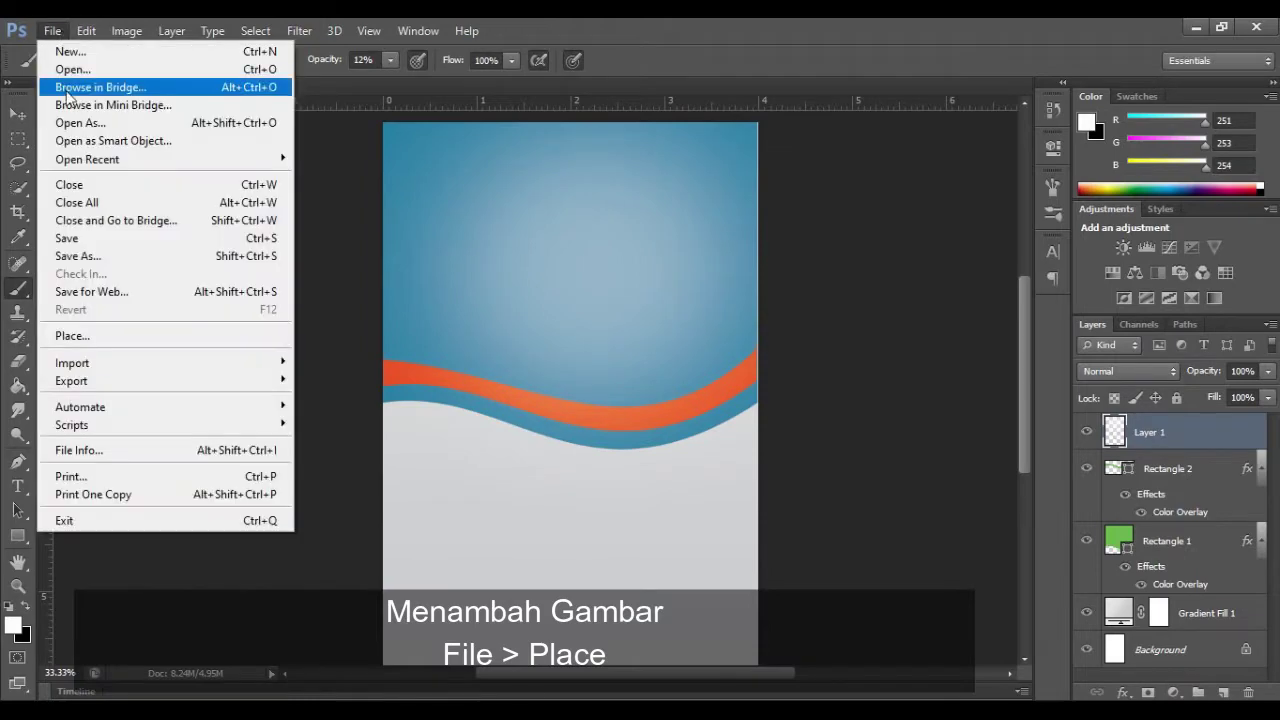
{"action": "left_click", "coordinate": [60, 322]}
{"action": "double_click", "coordinate": [744, 215]}
{"action": "double_click", "coordinate": [643, 214]}
{"action": "left_click", "coordinate": [743, 214]}
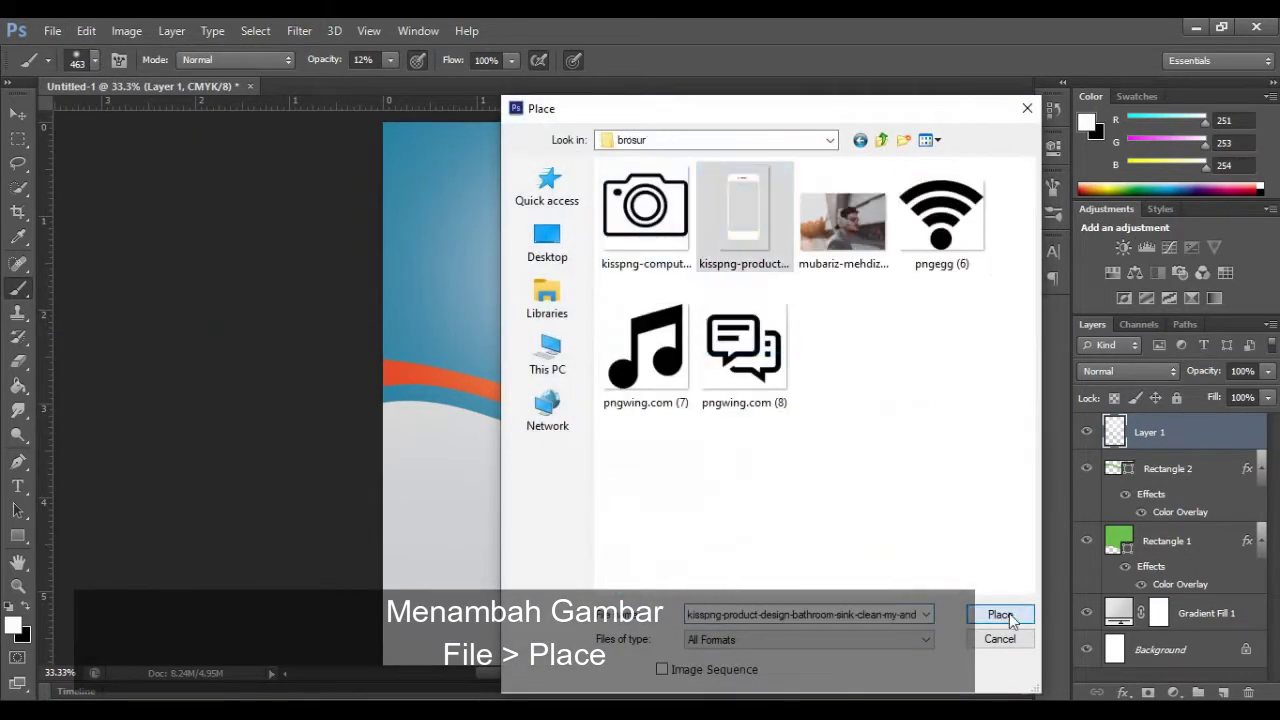
{"action": "left_click", "coordinate": [1000, 614]}
Step: Shrink the phone to about 17% and move it to the upper right
{"action": "left_click_drag", "start_coordinate": [1026, 372], "coordinate": [1026, 393]}
{"action": "left_click_drag", "start_coordinate": [703, 608], "coordinate": [493, 257]}
{"action": "left_click_drag", "start_coordinate": [421, 194], "coordinate": [634, 207]}
{"action": "left_click_drag", "start_coordinate": [1026, 366], "coordinate": [1026, 291]}
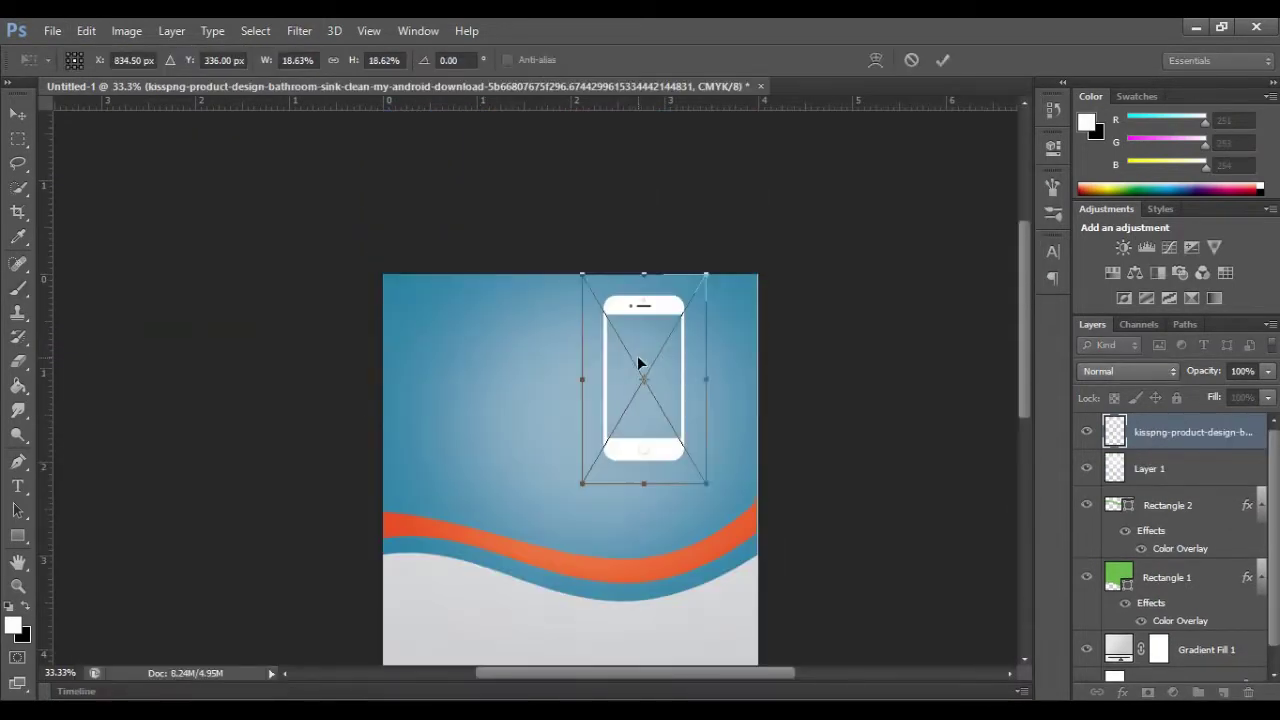
{"action": "left_click_drag", "start_coordinate": [638, 358], "coordinate": [660, 358]}
{"action": "left_click_drag", "start_coordinate": [727, 481], "coordinate": [717, 468]}
{"action": "left_click_drag", "start_coordinate": [659, 346], "coordinate": [669, 354]}
{"action": "left_click", "coordinate": [941, 59]}
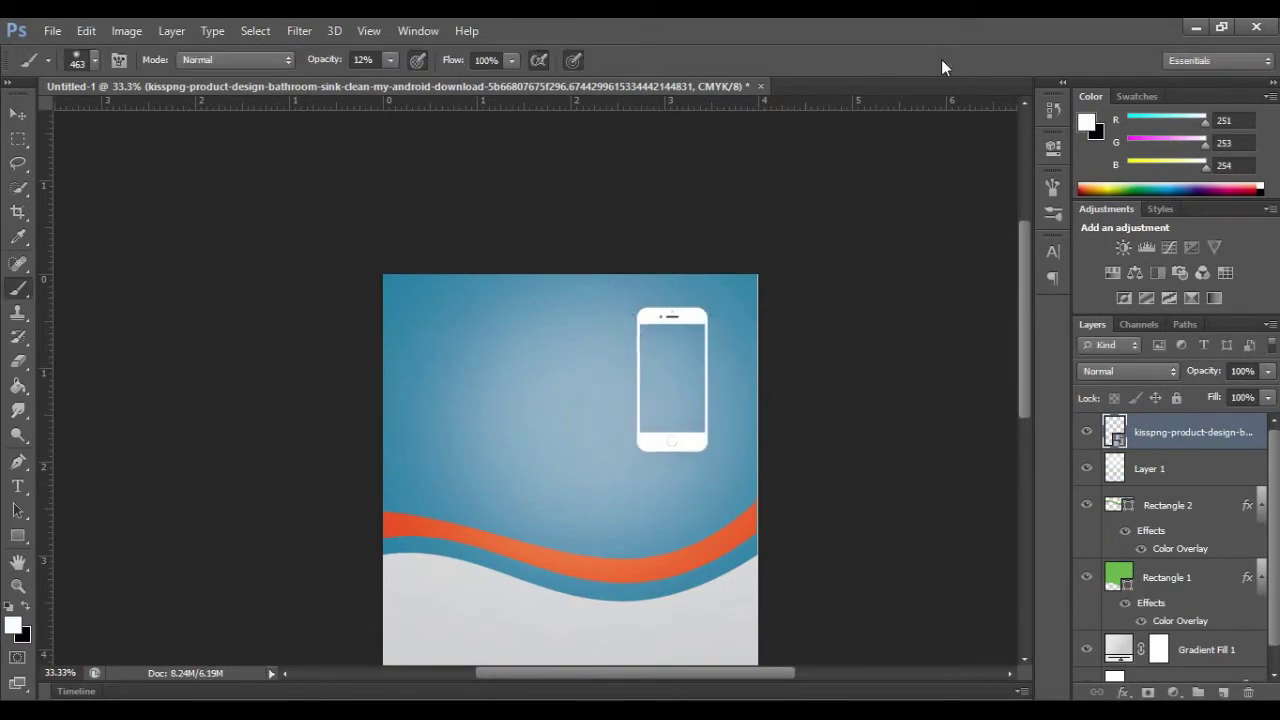
Step: Give the phone layer a Color Overlay of light grey sampled from the page
{"action": "right_click", "coordinate": [1199, 435]}
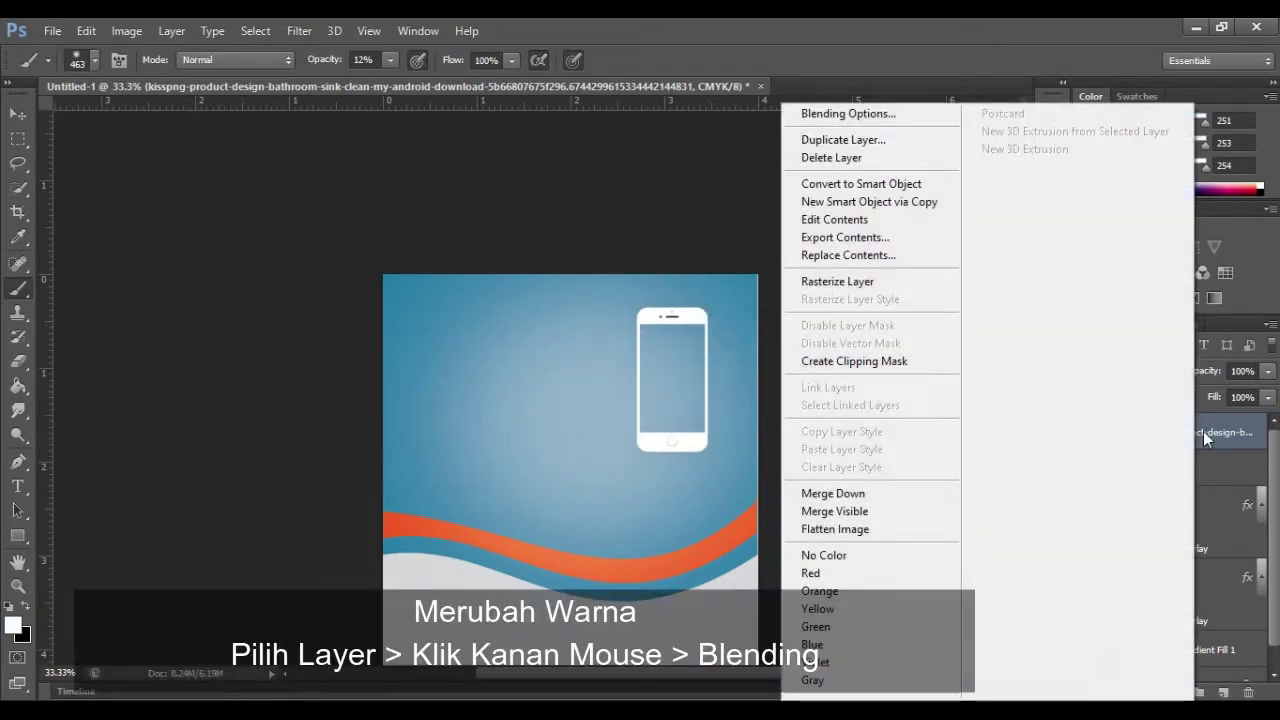
{"action": "left_click", "coordinate": [1203, 431]}
{"action": "right_click", "coordinate": [1204, 430]}
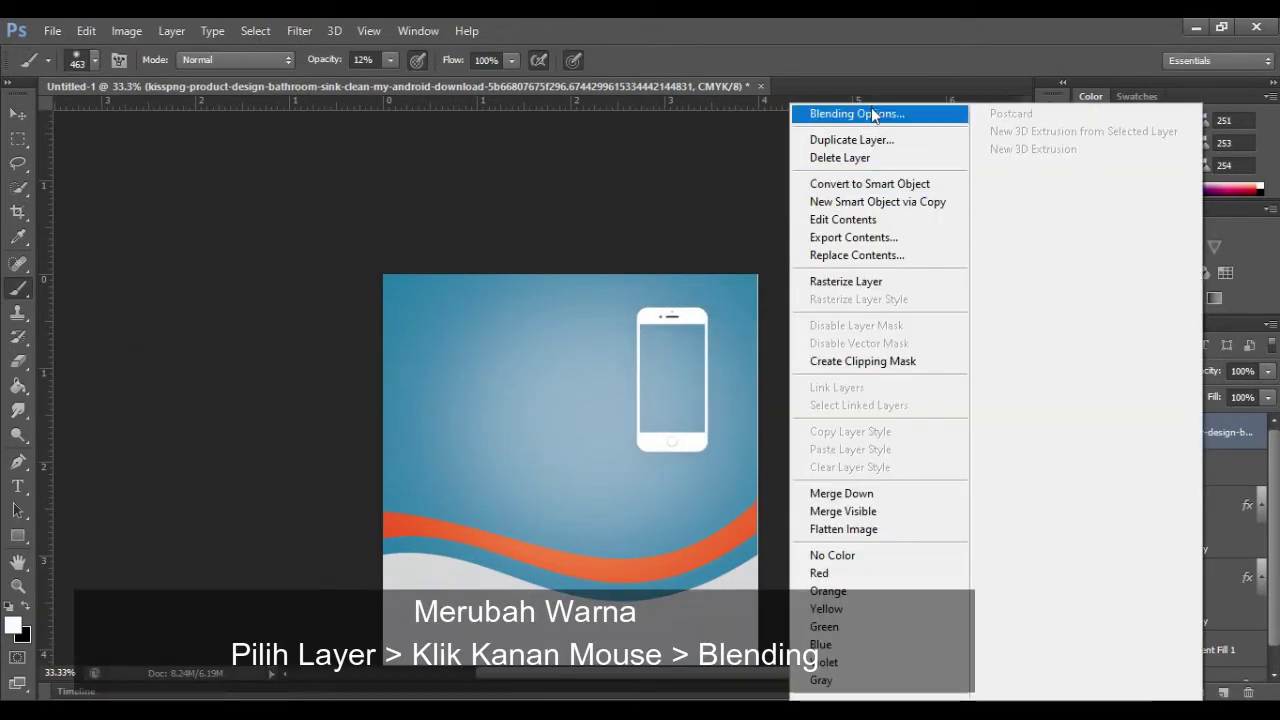
{"action": "left_click", "coordinate": [873, 116]}
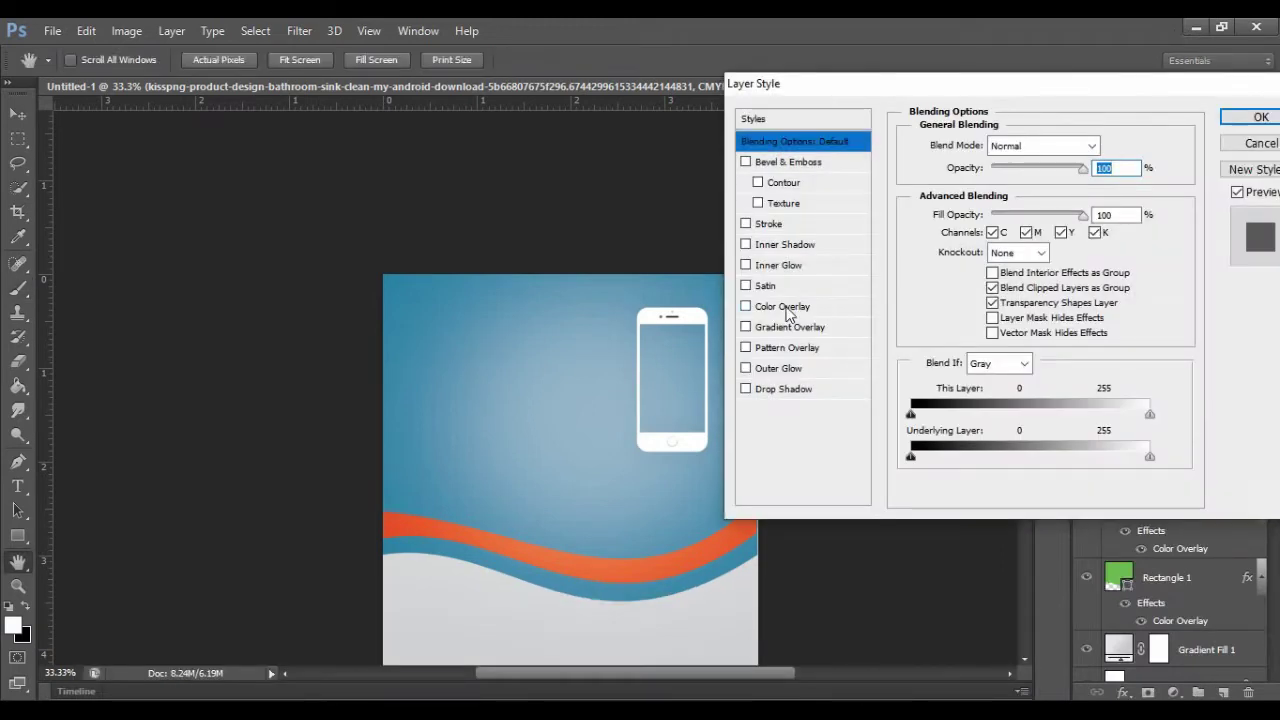
{"action": "left_click", "coordinate": [787, 310]}
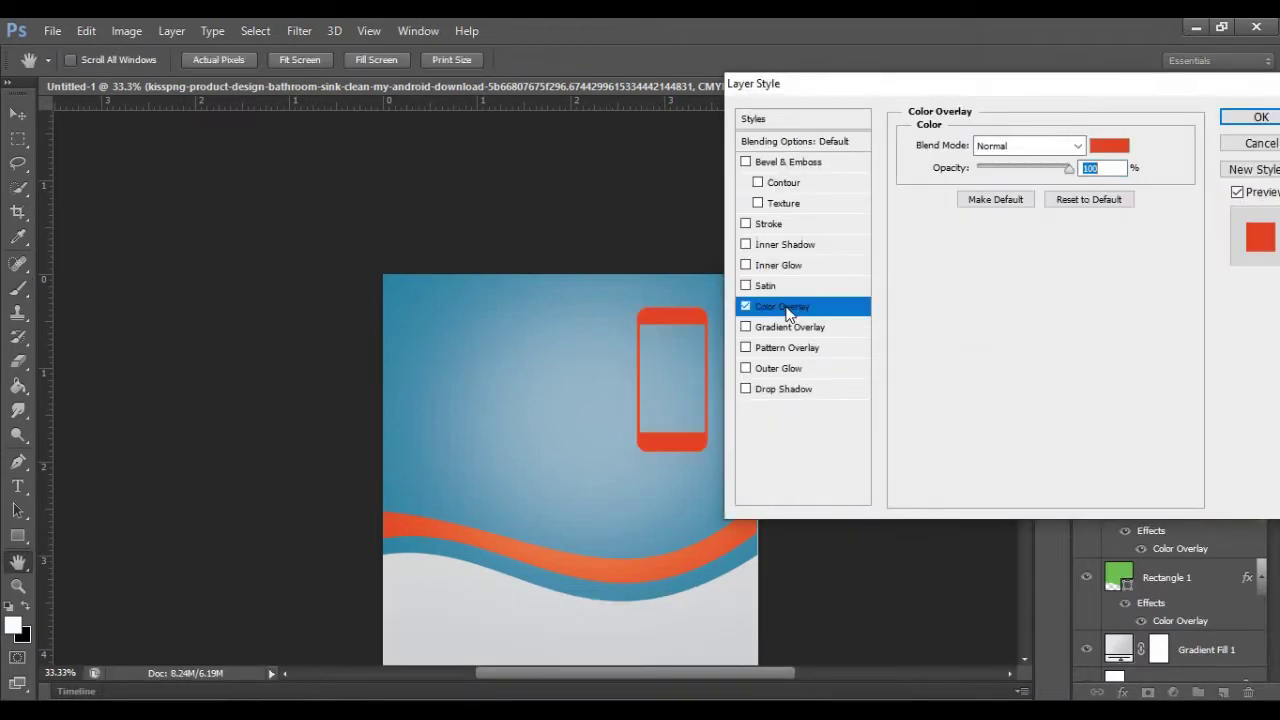
{"action": "left_click", "coordinate": [1110, 145]}
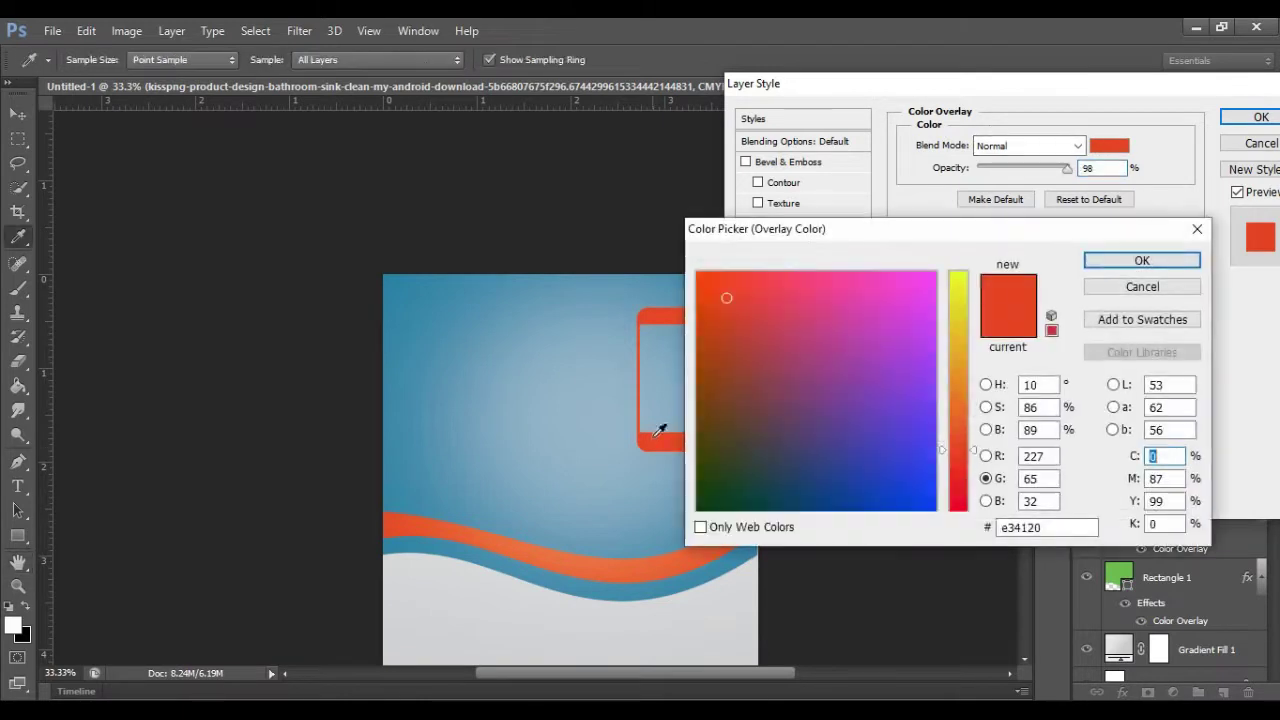
{"action": "left_click", "coordinate": [716, 627]}
{"action": "left_click", "coordinate": [1142, 260]}
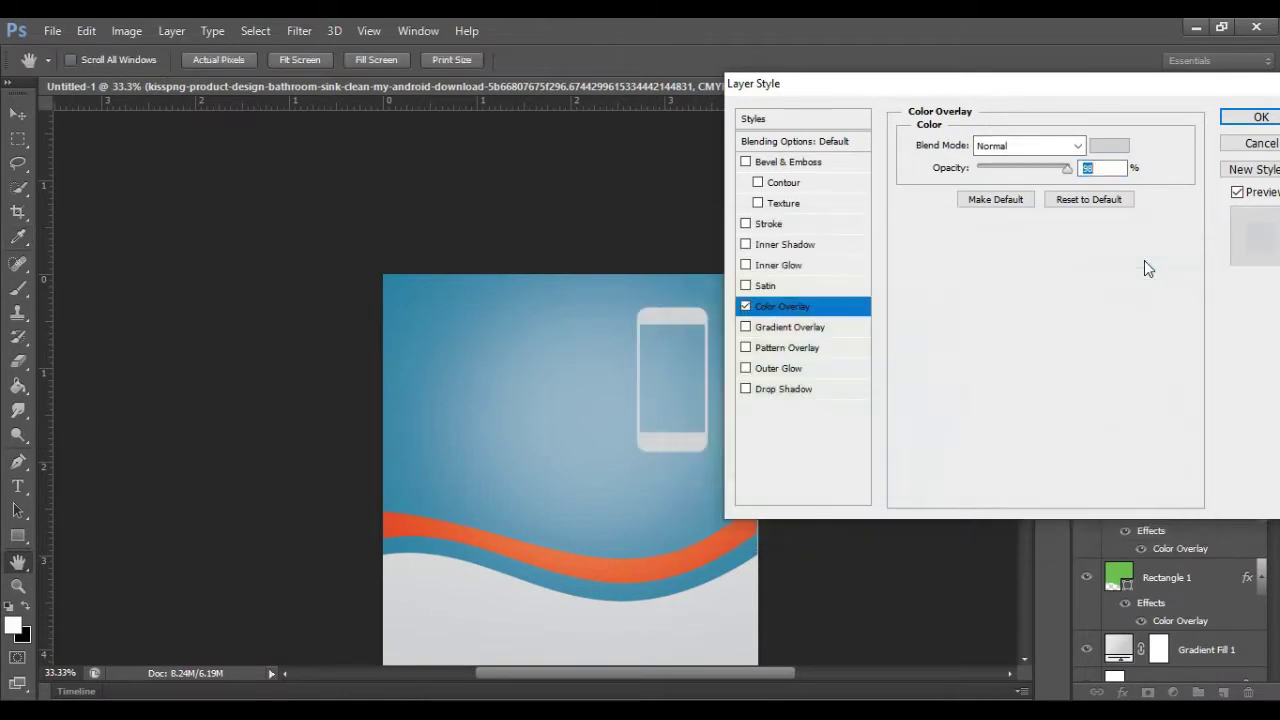
{"action": "left_click", "coordinate": [1259, 117]}
Step: Rasterize the phone, enlarge, raise and widen it, then add a new empty layer
{"action": "left_click", "coordinate": [669, 331]}
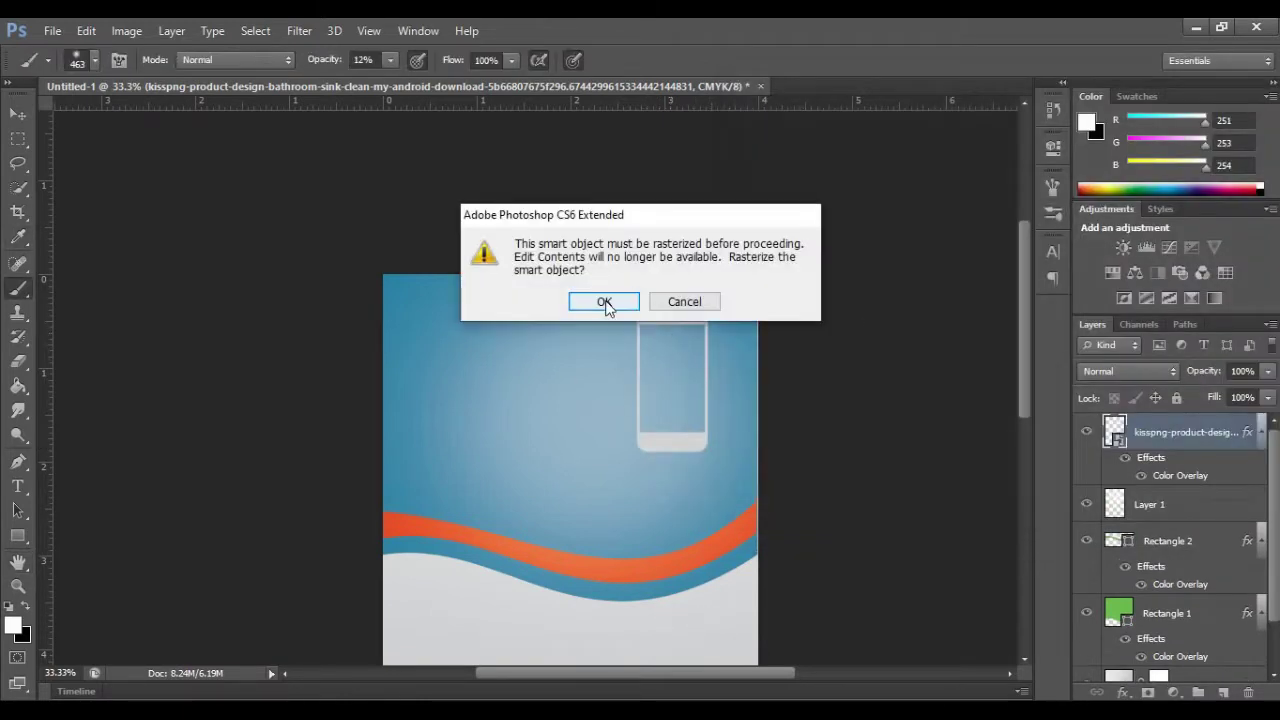
{"action": "left_click", "coordinate": [606, 300]}
{"action": "left_click", "coordinate": [20, 117]}
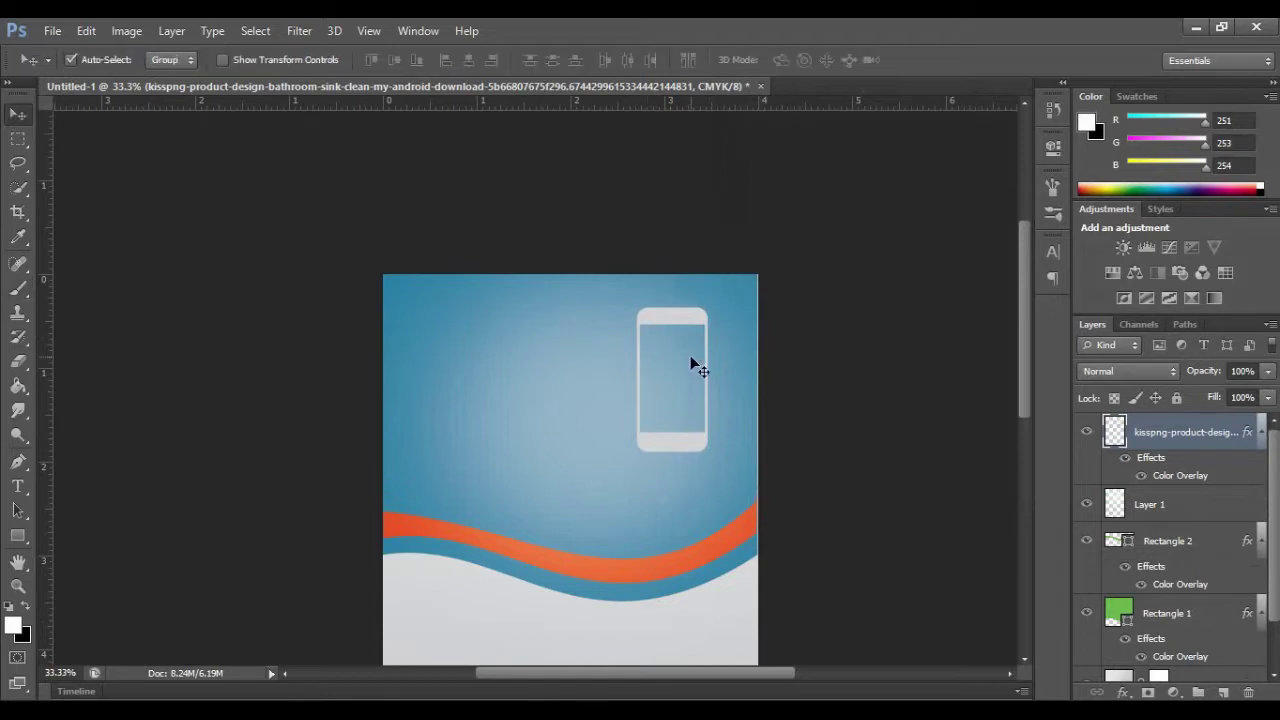
{"action": "left_click_drag", "start_coordinate": [690, 357], "coordinate": [702, 357]}
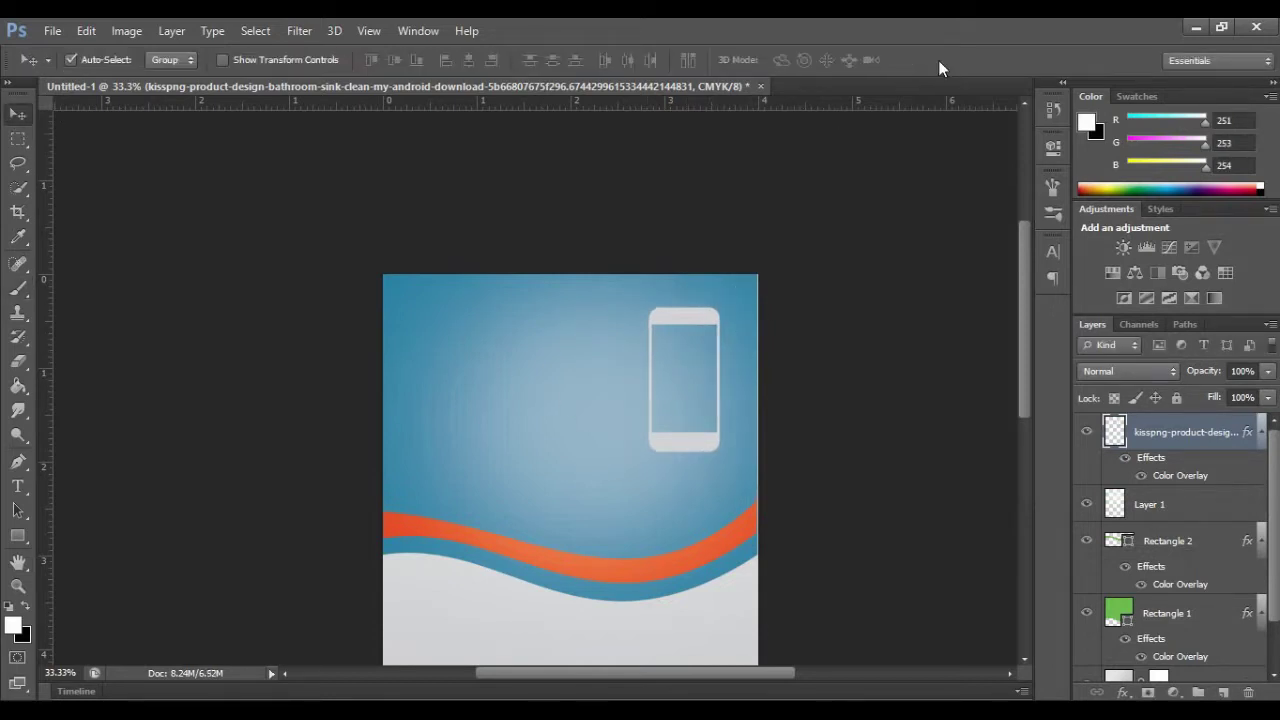
{"action": "key", "text": "ctrl+t"}
{"action": "left_click_drag", "start_coordinate": [629, 472], "coordinate": [587, 541]}
{"action": "left_click_drag", "start_coordinate": [664, 424], "coordinate": [758, 401]}
{"action": "left_click_drag", "start_coordinate": [581, 401], "coordinate": [579, 402]}
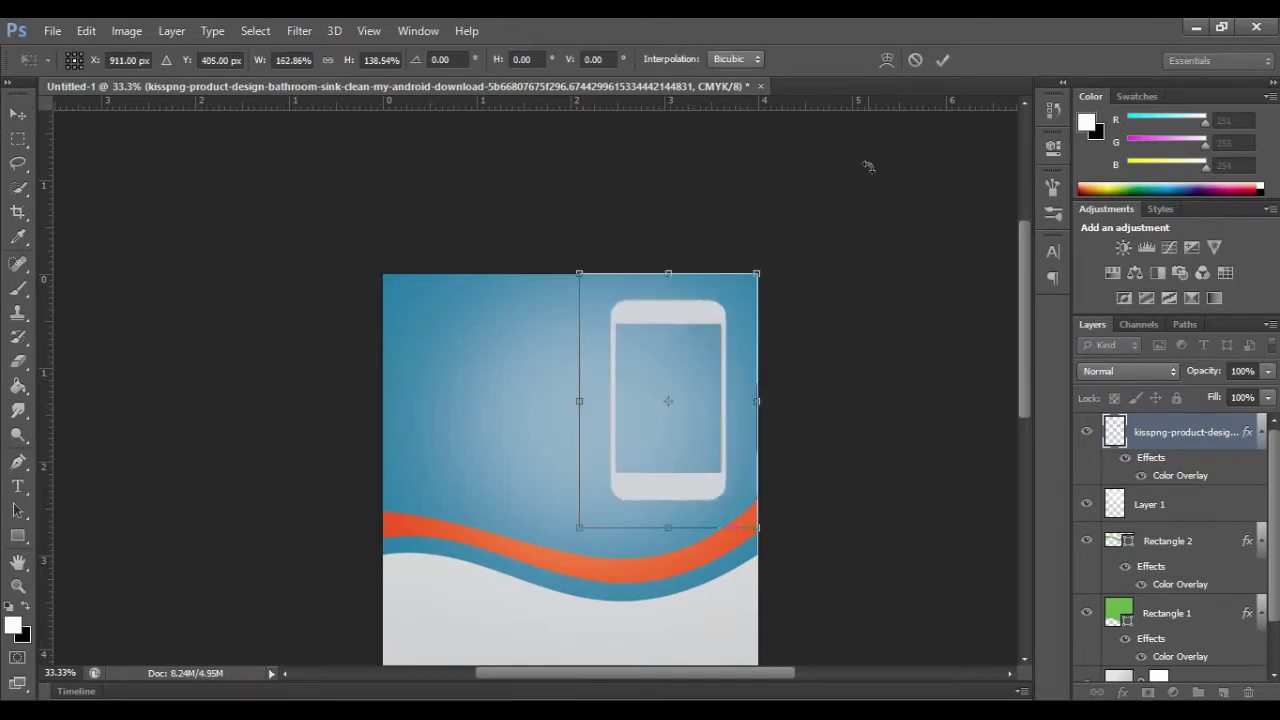
{"action": "left_click", "coordinate": [942, 60]}
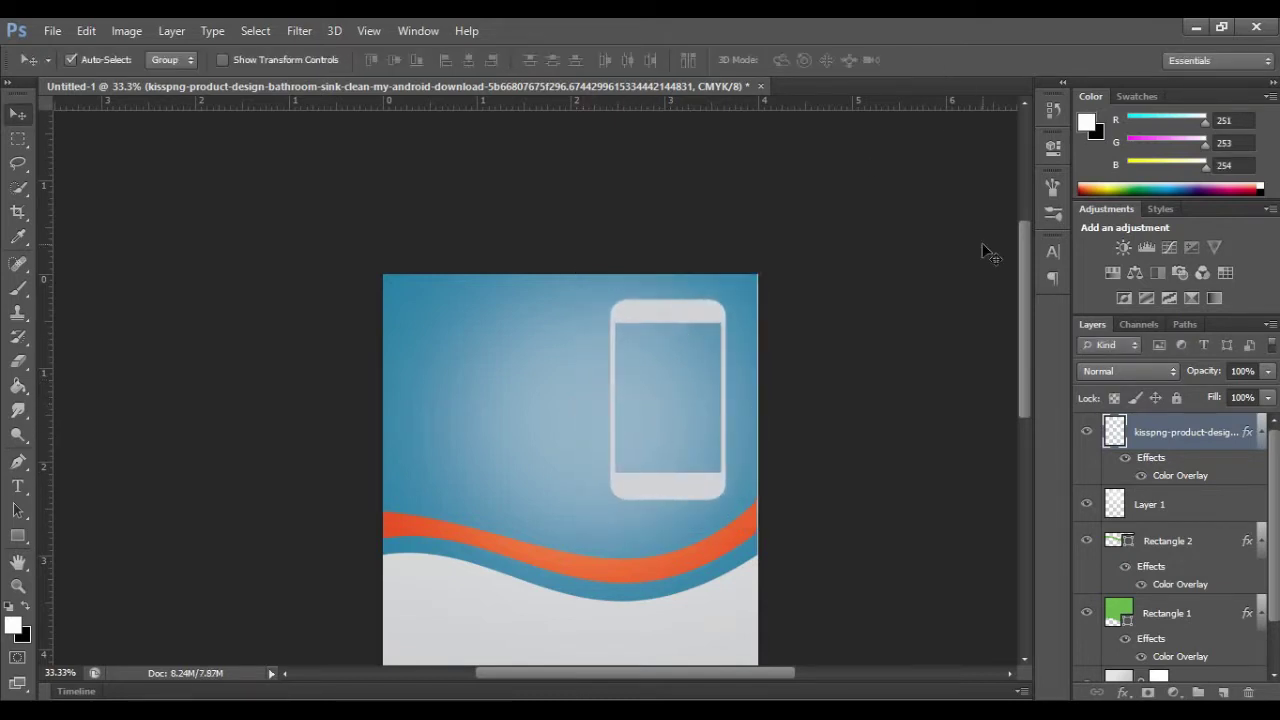
{"action": "left_click", "coordinate": [1223, 692]}
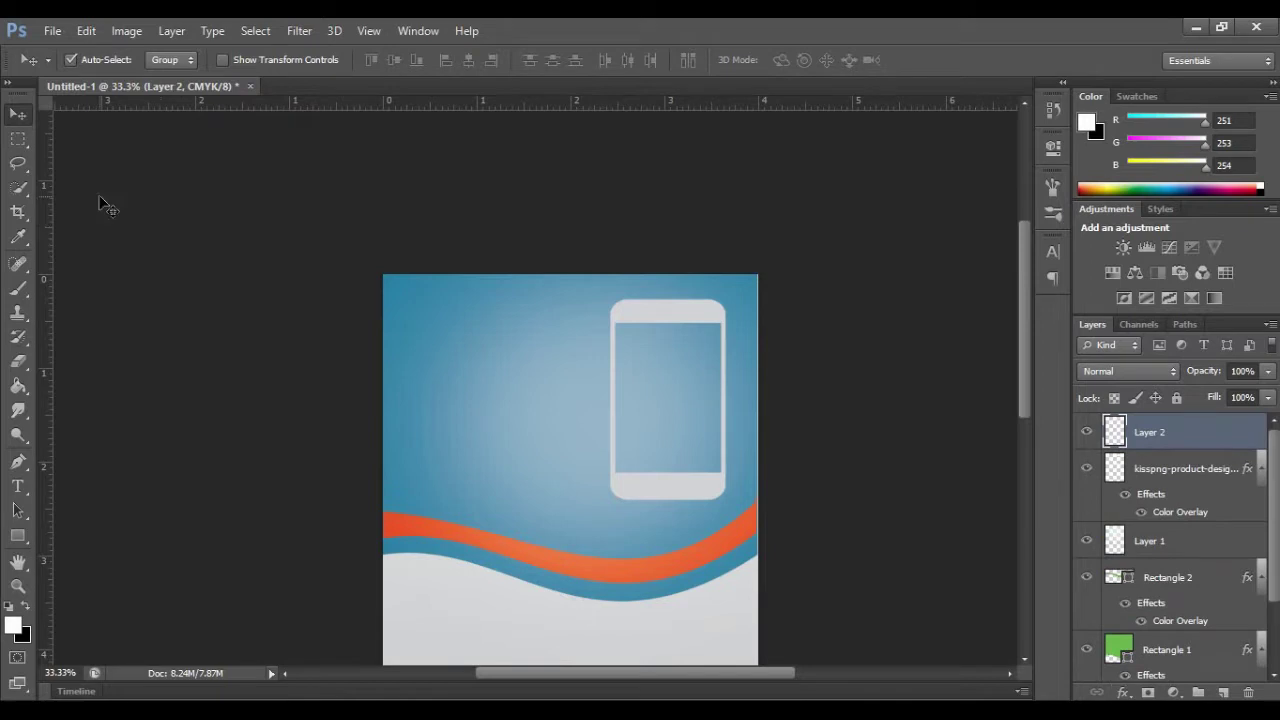
Step: Draw a white rectangle and stretch it to fill the phone screen's edges
{"action": "left_click", "coordinate": [18, 535]}
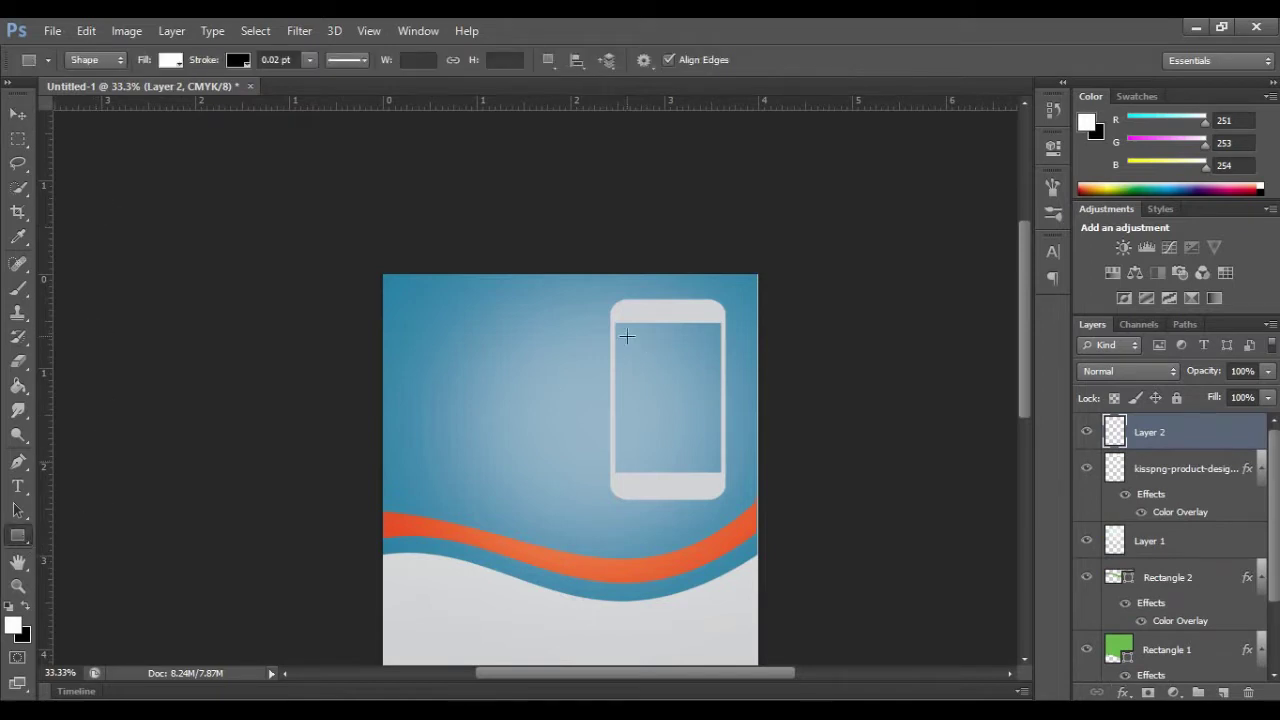
{"action": "left_click_drag", "start_coordinate": [614, 321], "coordinate": [718, 470]}
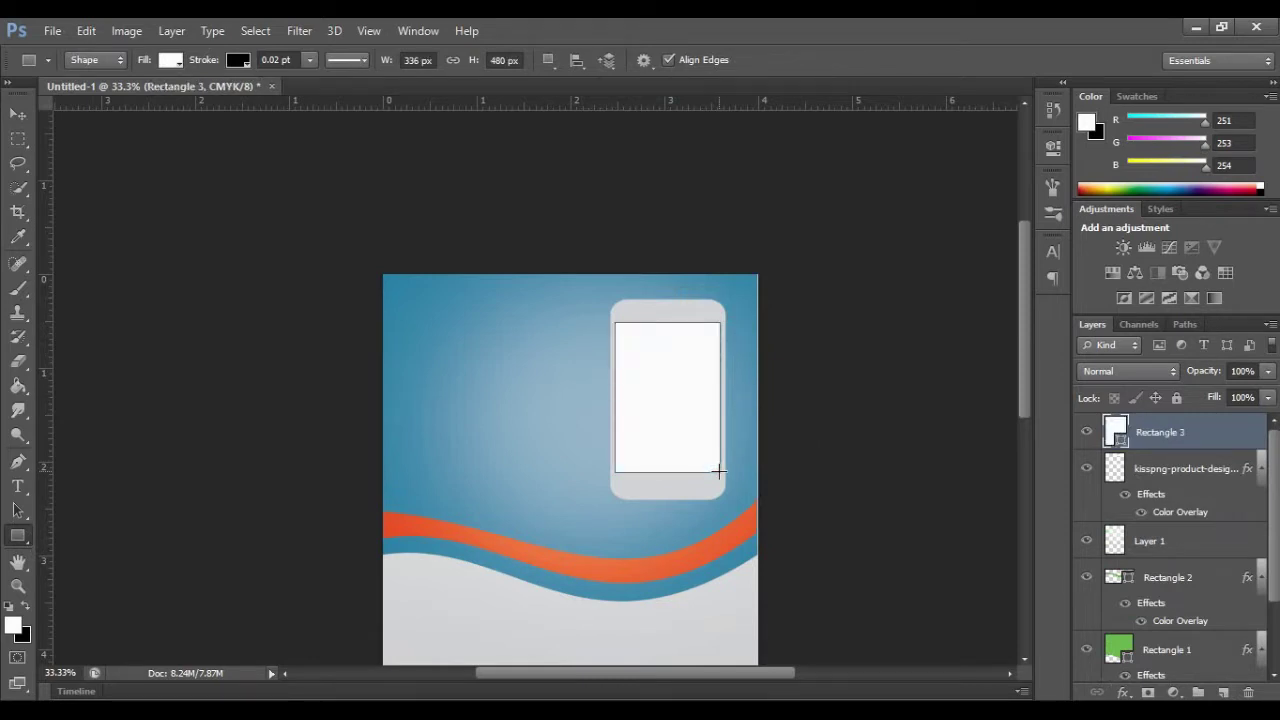
{"action": "left_click", "coordinate": [18, 587]}
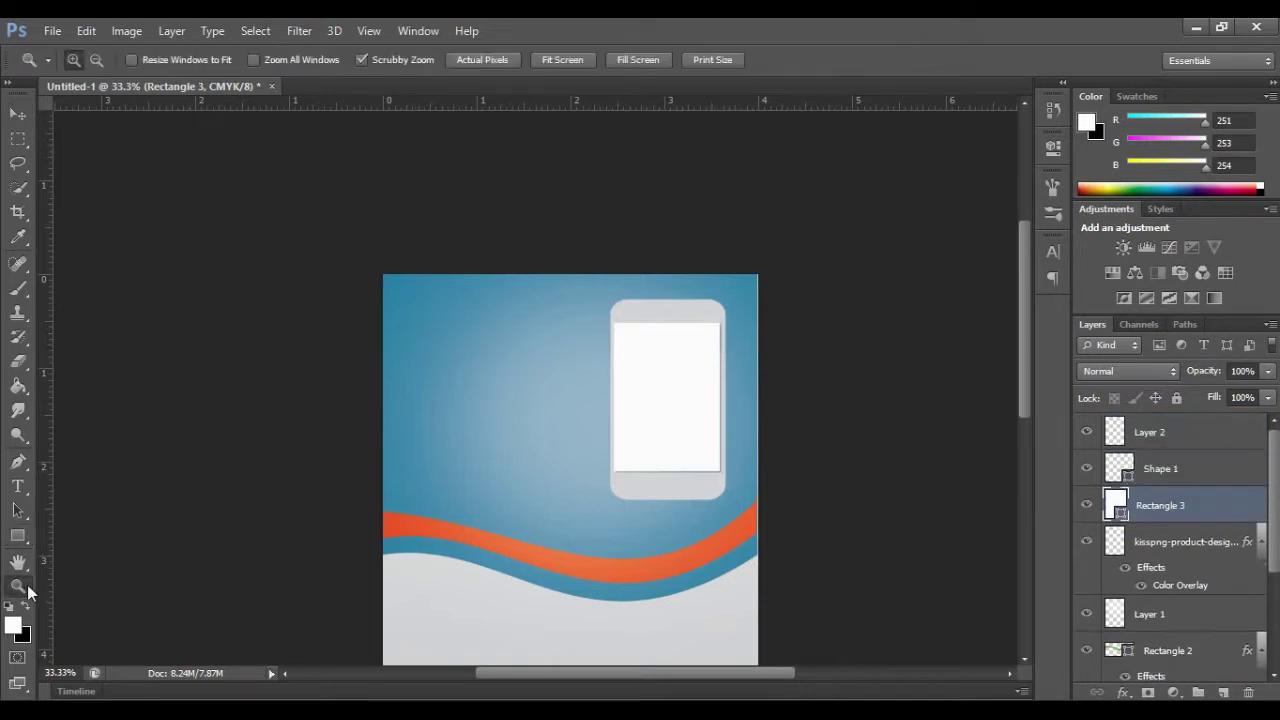
{"action": "left_click", "coordinate": [537, 458]}
{"action": "left_click", "coordinate": [537, 458]}
{"action": "left_click_drag", "start_coordinate": [697, 674], "coordinate": [729, 675]}
{"action": "key", "text": "ctrl+t"}
{"action": "left_click_drag", "start_coordinate": [578, 332], "coordinate": [580, 333]}
{"action": "left_click_drag", "start_coordinate": [789, 330], "coordinate": [793, 332]}
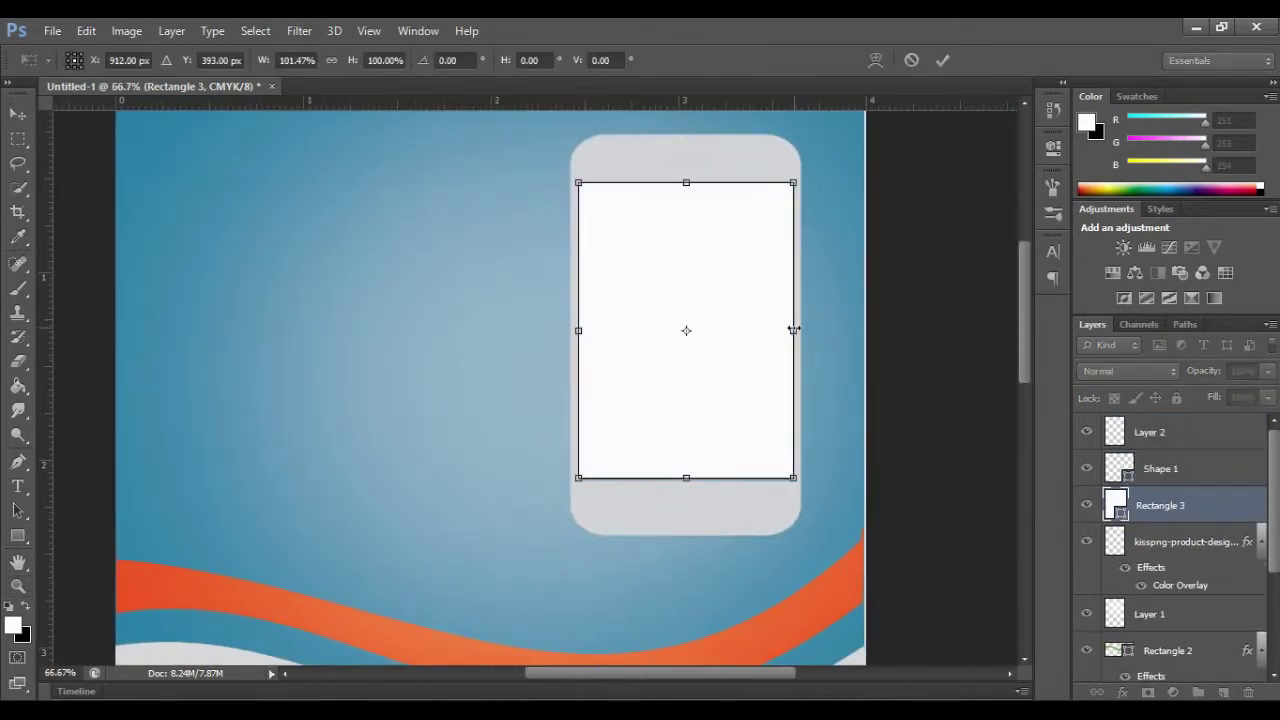
{"action": "left_click_drag", "start_coordinate": [685, 478], "coordinate": [686, 484]}
{"action": "left_click_drag", "start_coordinate": [685, 183], "coordinate": [686, 180]}
{"action": "left_click", "coordinate": [943, 61]}
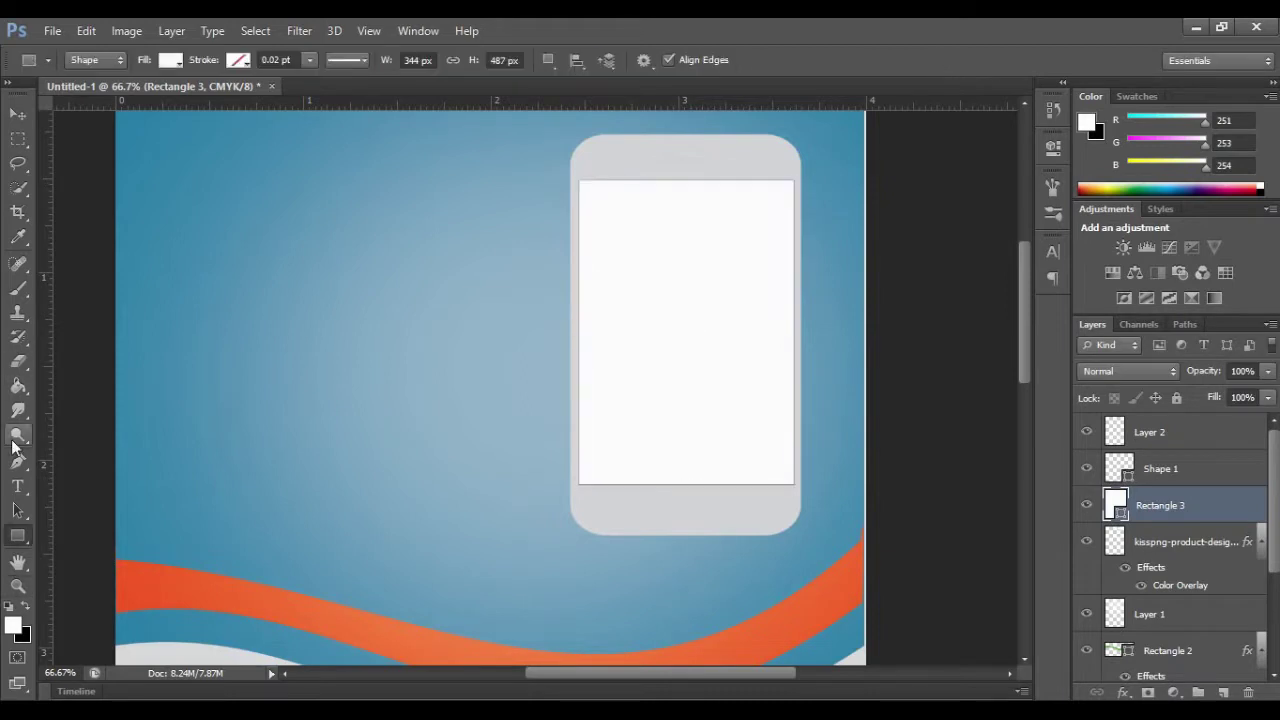
Step: On Layer 2, pen a triangle covering the screen's lower-right half along the diagonal
{"action": "left_click", "coordinate": [18, 462]}
{"action": "left_click", "coordinate": [1150, 432]}
{"action": "left_click", "coordinate": [793, 181]}
{"action": "left_click", "coordinate": [793, 484]}
{"action": "left_click", "coordinate": [580, 483]}
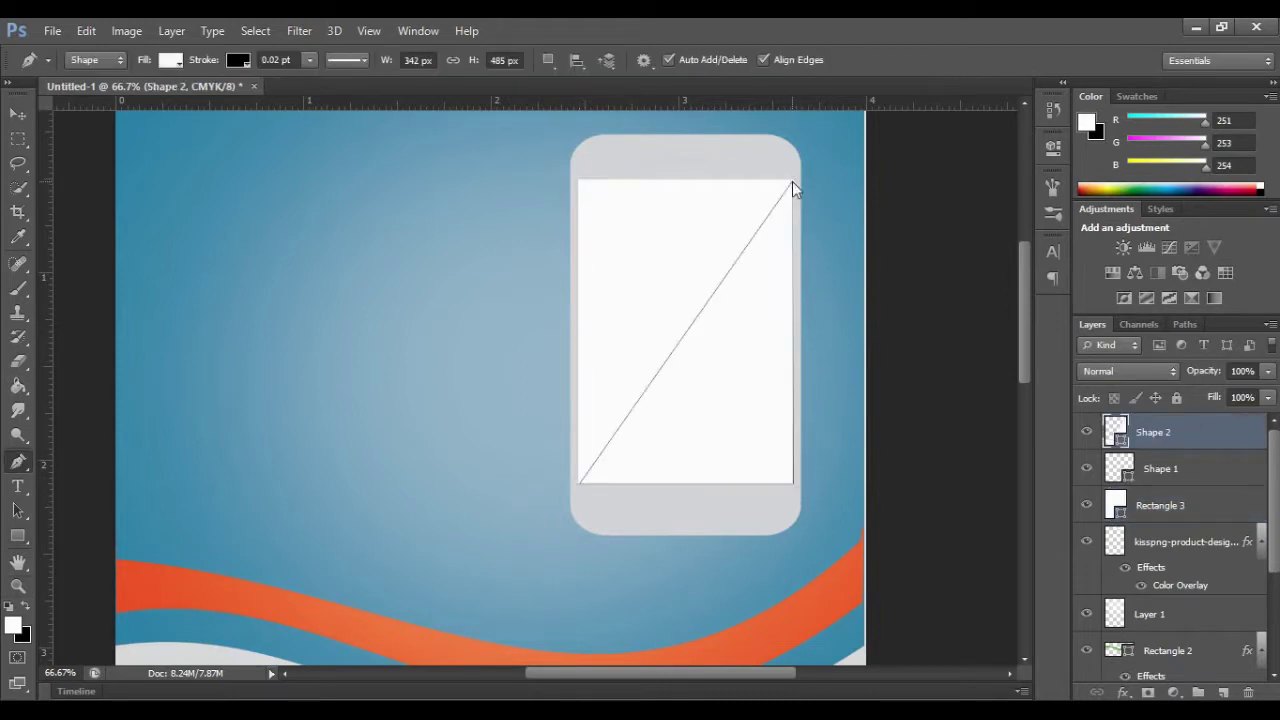
{"action": "left_click", "coordinate": [793, 183]}
{"action": "key", "text": "v"}
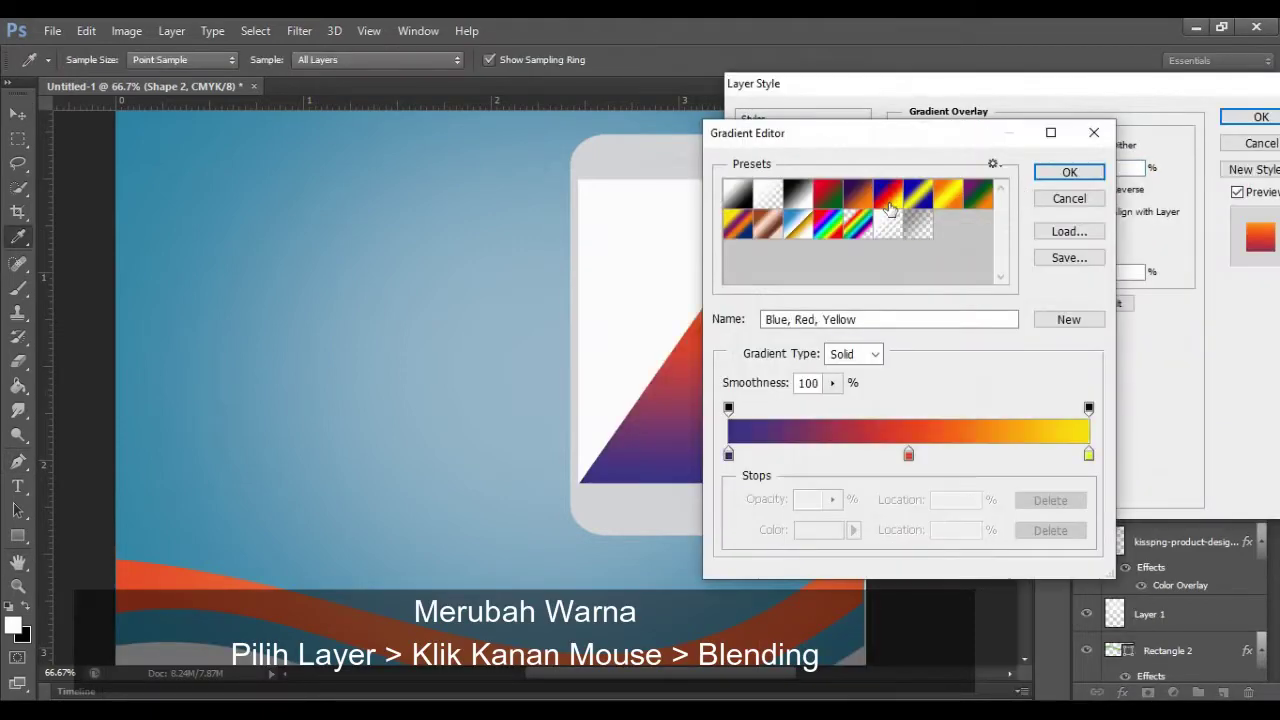
Step: Set the triangle gradient's left stop to dark blue 1e538e and middle stop to 1279a9
{"action": "double_click", "coordinate": [728, 455]}
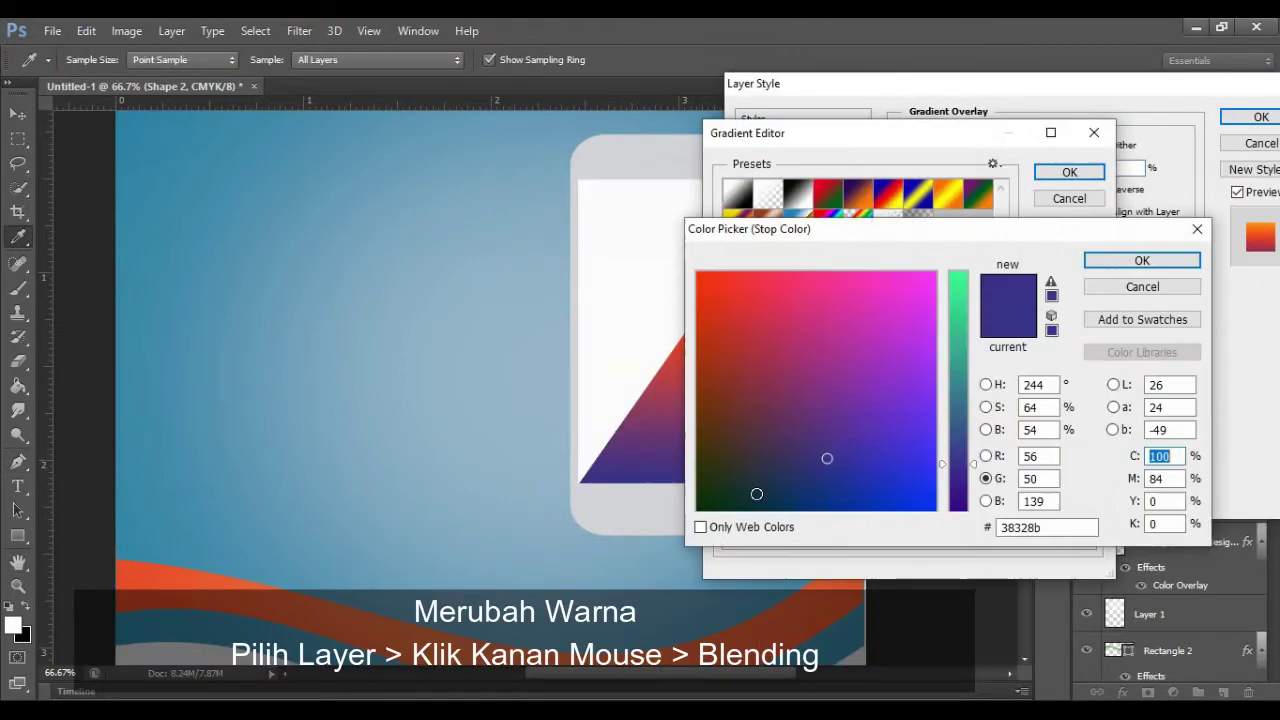
{"action": "double_click", "coordinate": [1068, 528]}
{"action": "type", "text": "1e538e"}
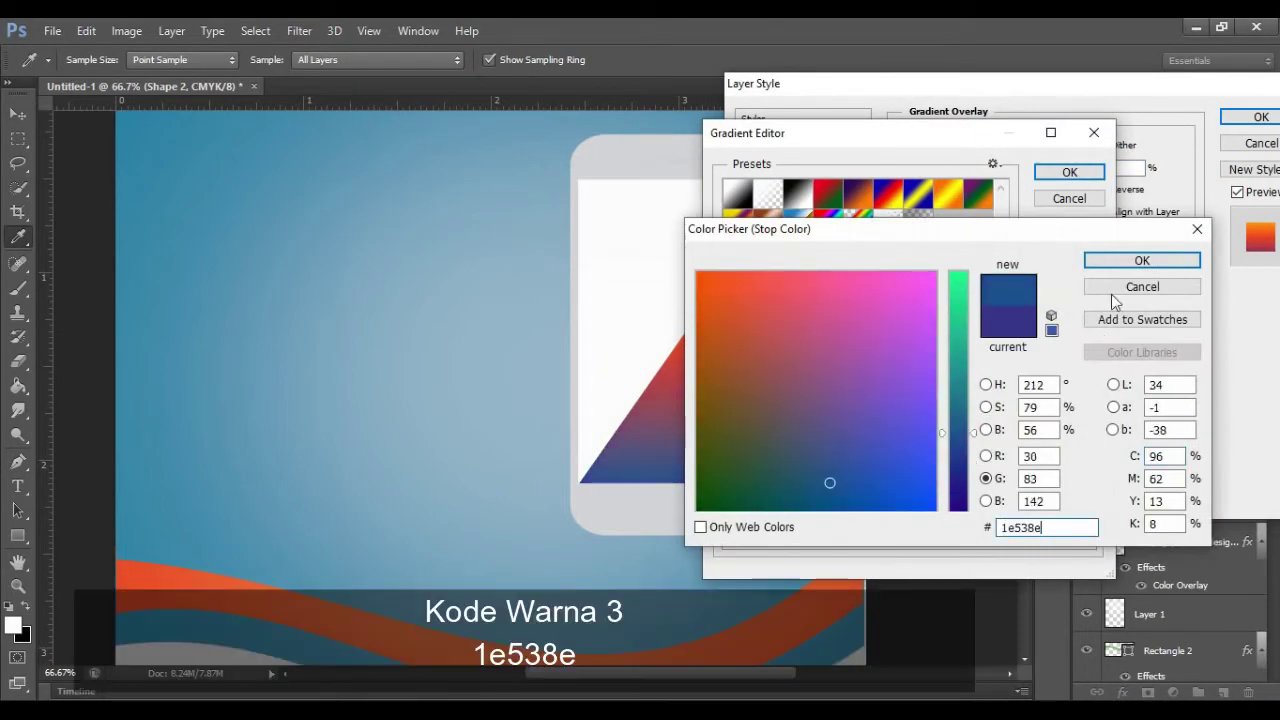
{"action": "left_click", "coordinate": [1118, 263]}
{"action": "double_click", "coordinate": [908, 454]}
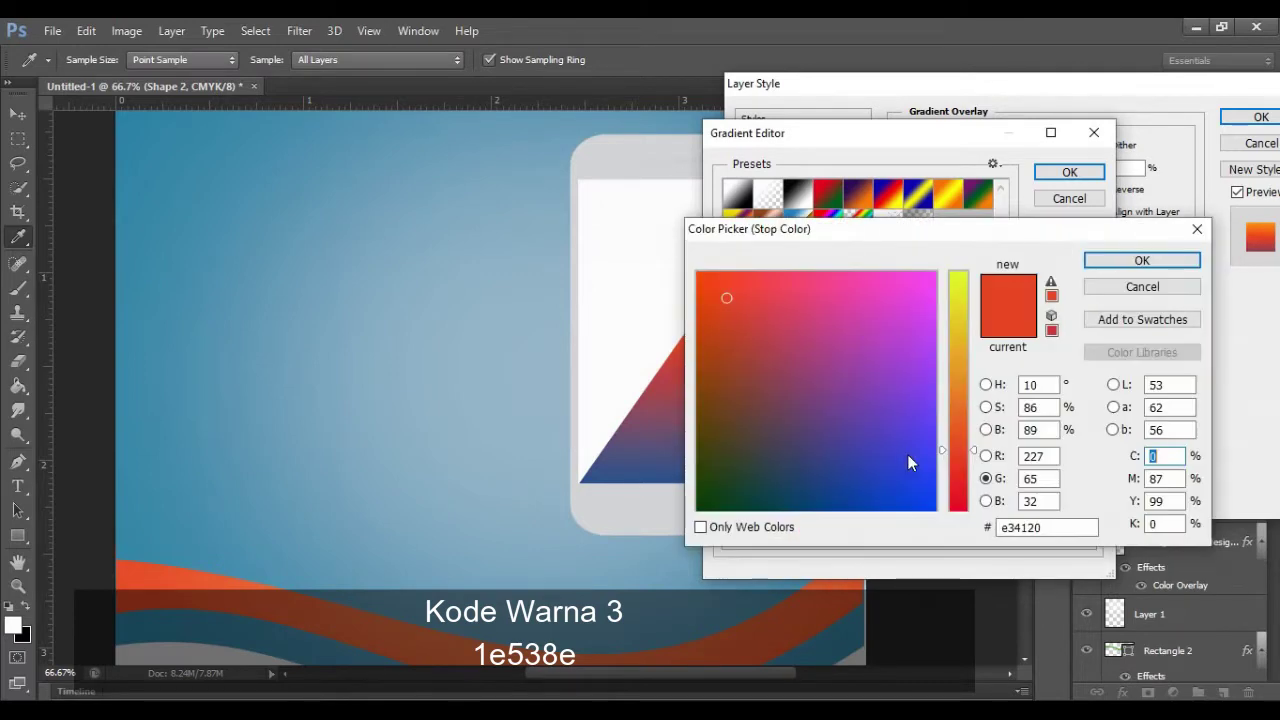
{"action": "double_click", "coordinate": [1068, 527]}
{"action": "type", "text": "1279a9"}
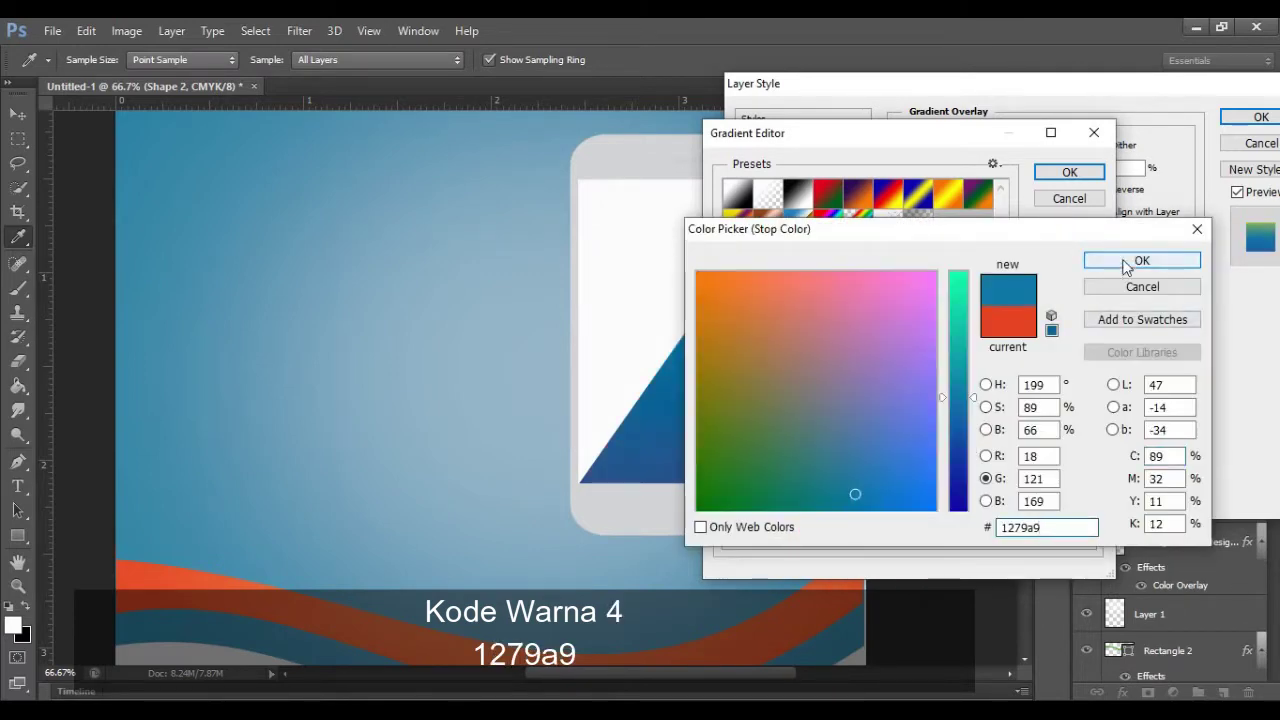
{"action": "left_click", "coordinate": [1136, 261]}
Step: Set the right stop to light teal 60bece and apply the Gradient Overlay to Shape 2
{"action": "double_click", "coordinate": [1088, 454]}
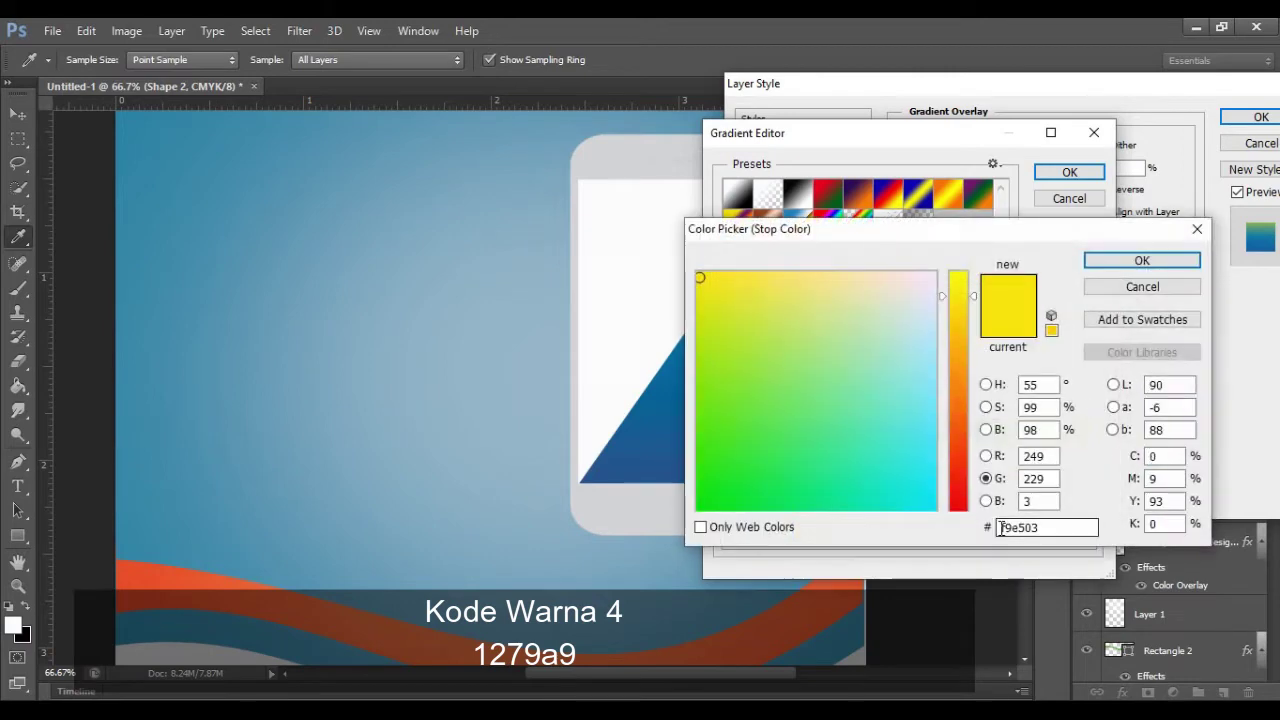
{"action": "double_click", "coordinate": [1048, 527]}
{"action": "type", "text": "60bece"}
{"action": "left_click", "coordinate": [1113, 257]}
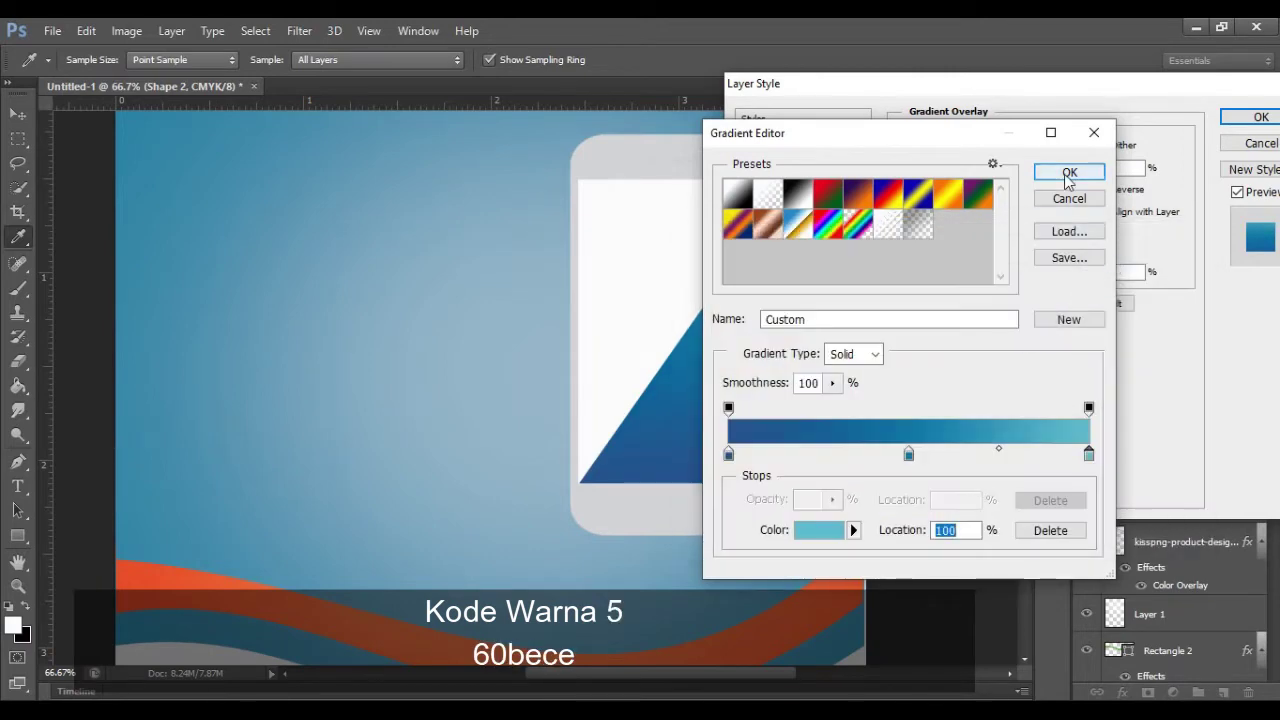
{"action": "left_click", "coordinate": [1064, 174]}
{"action": "left_click", "coordinate": [1260, 117]}
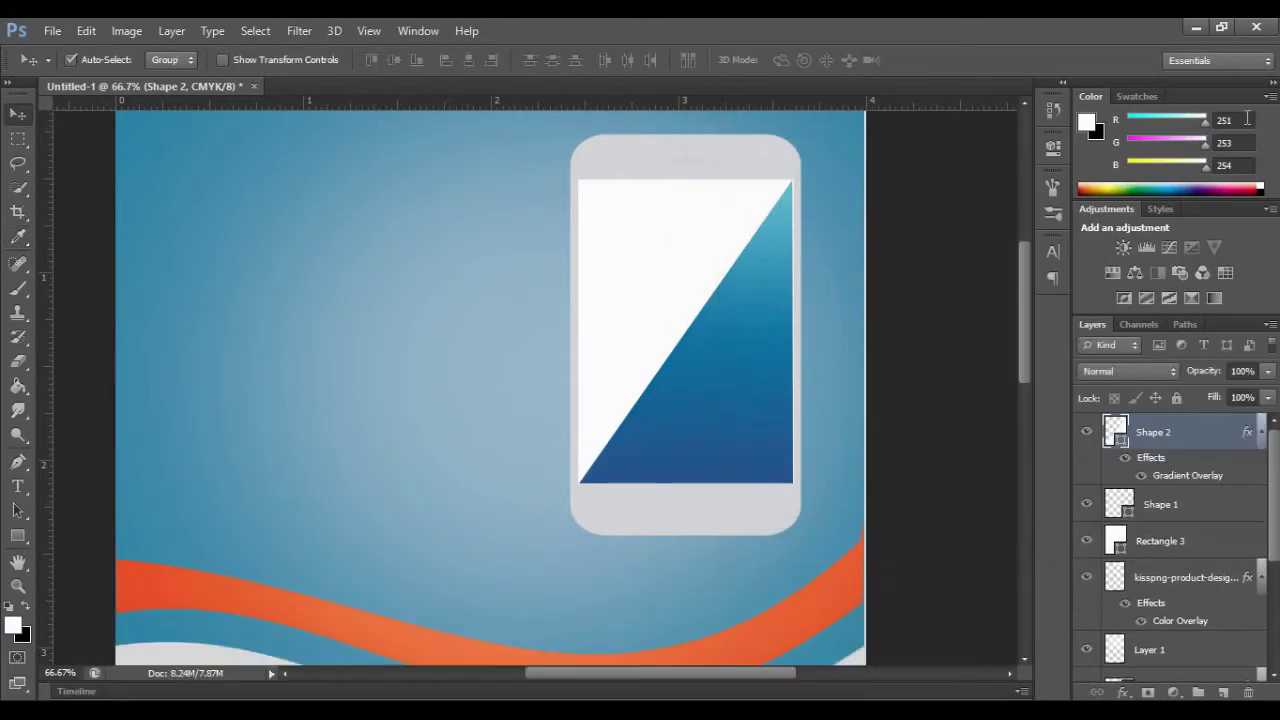
{"action": "left_click", "coordinate": [1175, 542]}
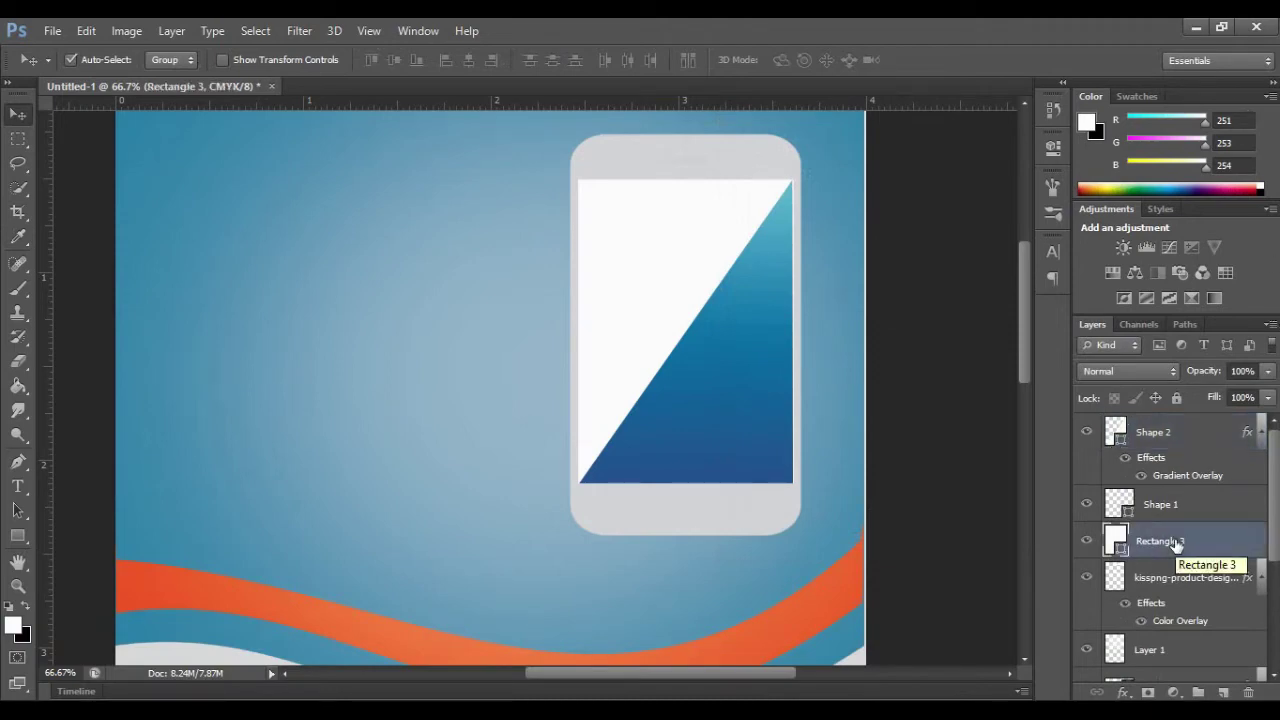
Step: Add a Gradient Overlay to Rectangle 3, starting from the Blue, Red, Yellow preset
{"action": "right_click", "coordinate": [1158, 537]}
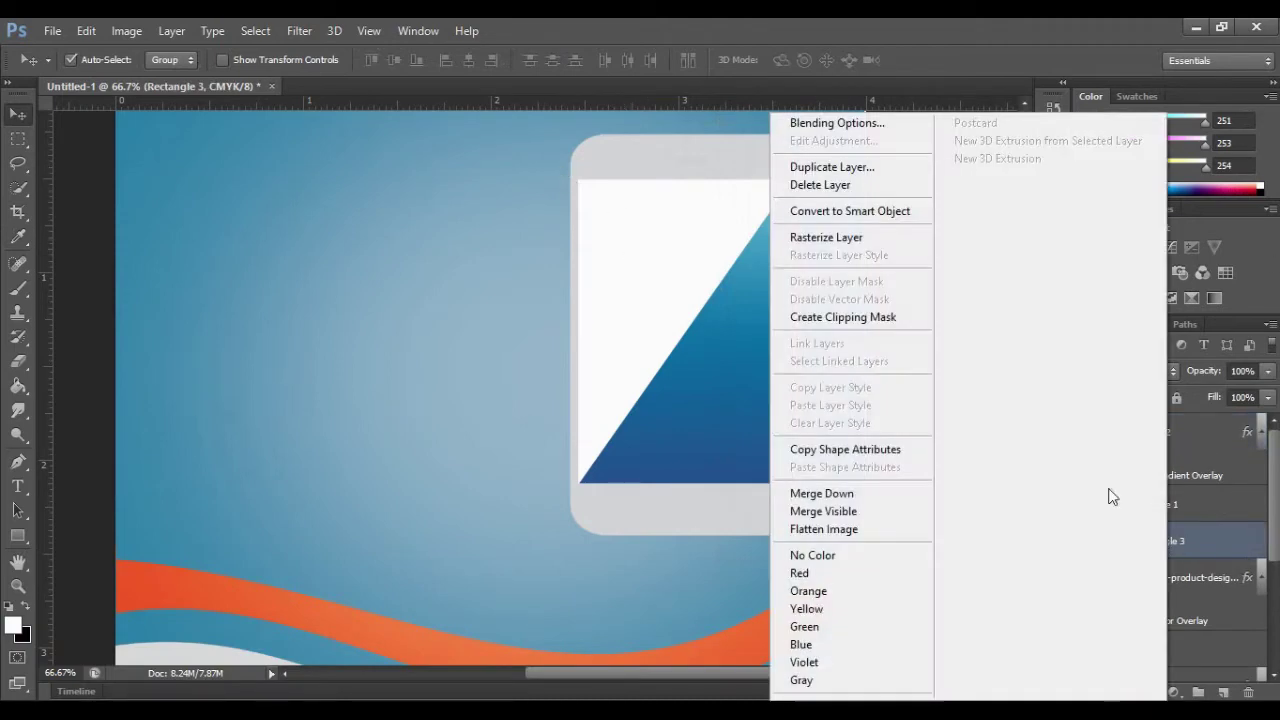
{"action": "left_click", "coordinate": [845, 121]}
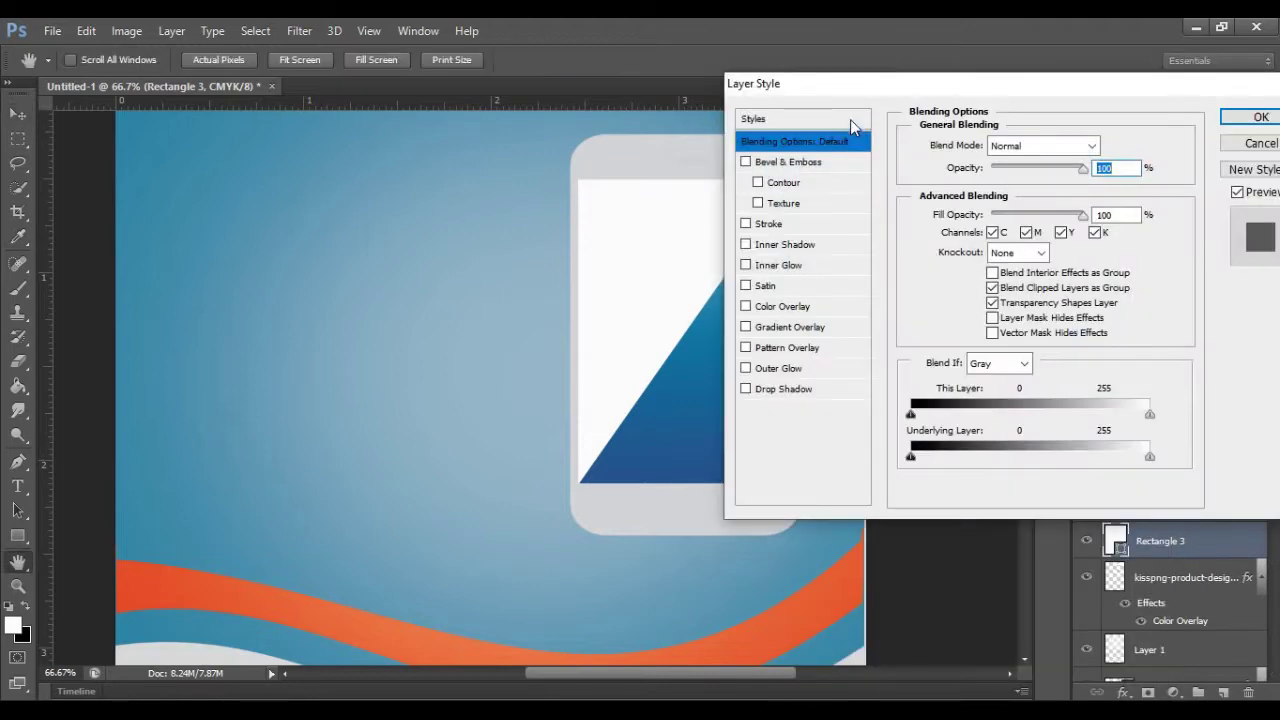
{"action": "left_click", "coordinate": [784, 328]}
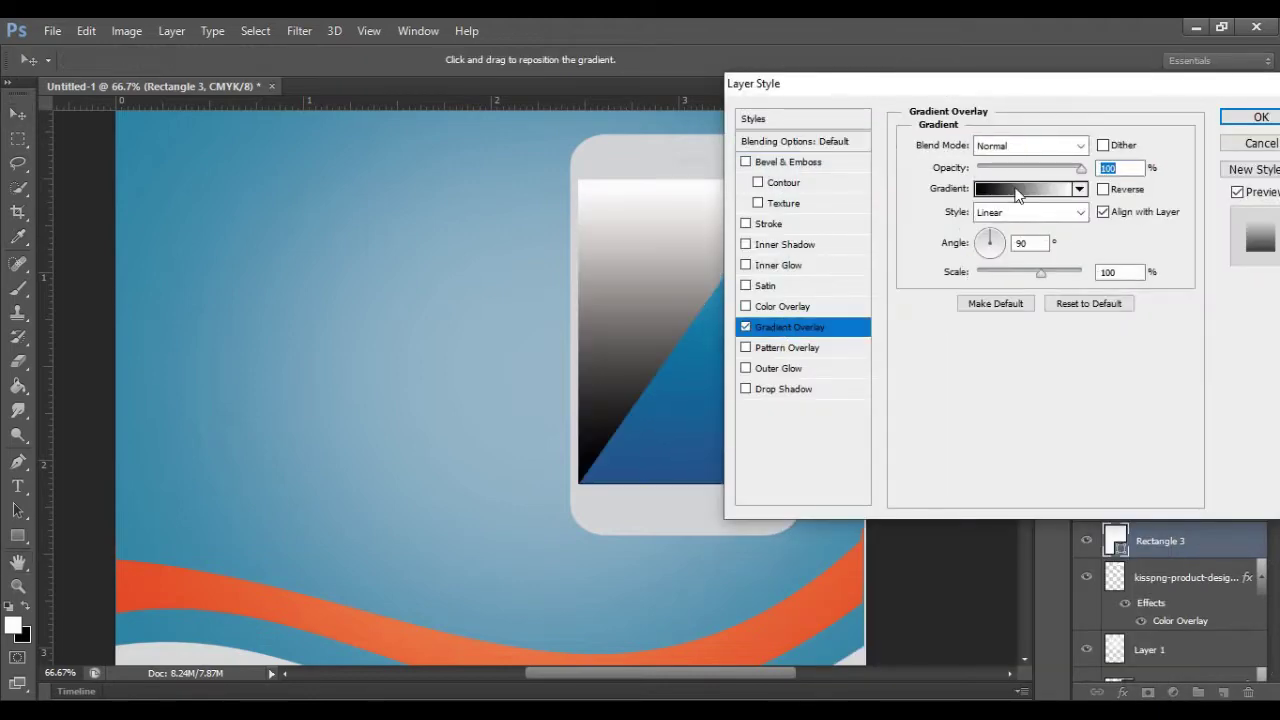
{"action": "left_click", "coordinate": [1018, 190]}
{"action": "left_click", "coordinate": [893, 196]}
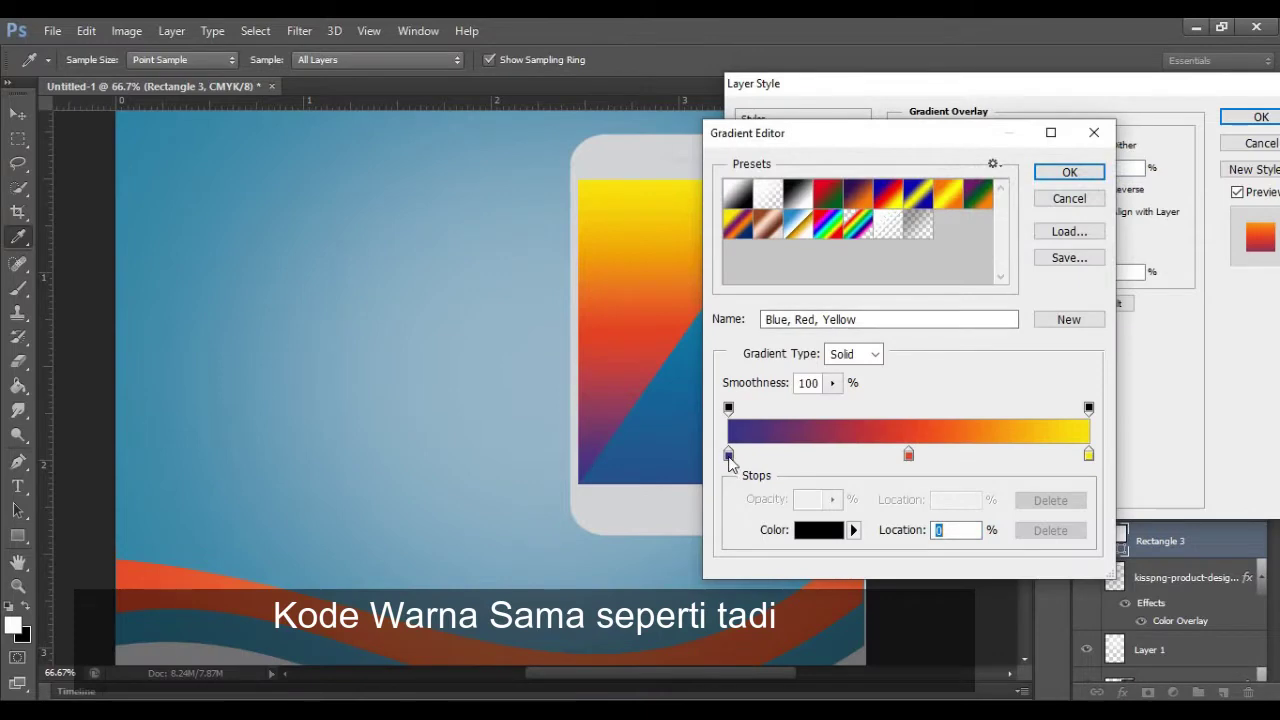
Step: Set the rectangle gradient's left stop to dark blue and middle stop to blue, matching the triangle
{"action": "double_click", "coordinate": [728, 455]}
{"action": "double_click", "coordinate": [1054, 530]}
{"action": "type", "text": "1a5a8f"}
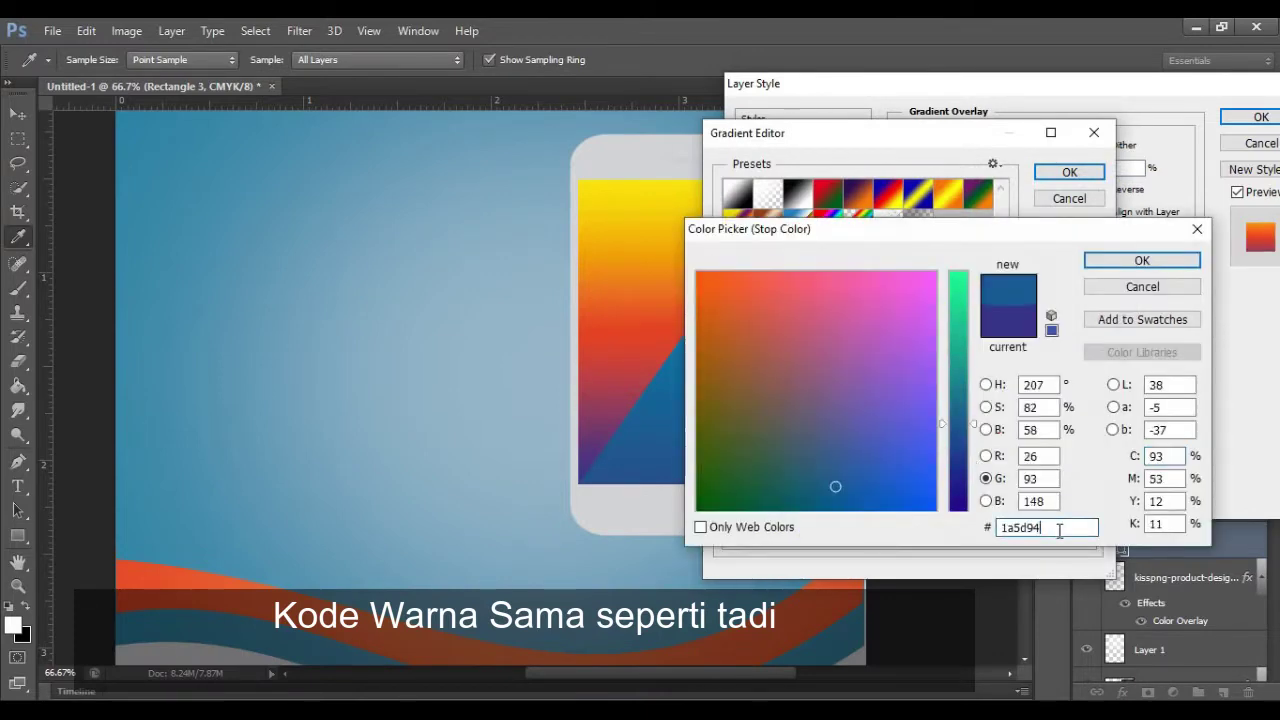
{"action": "left_click", "coordinate": [1101, 260]}
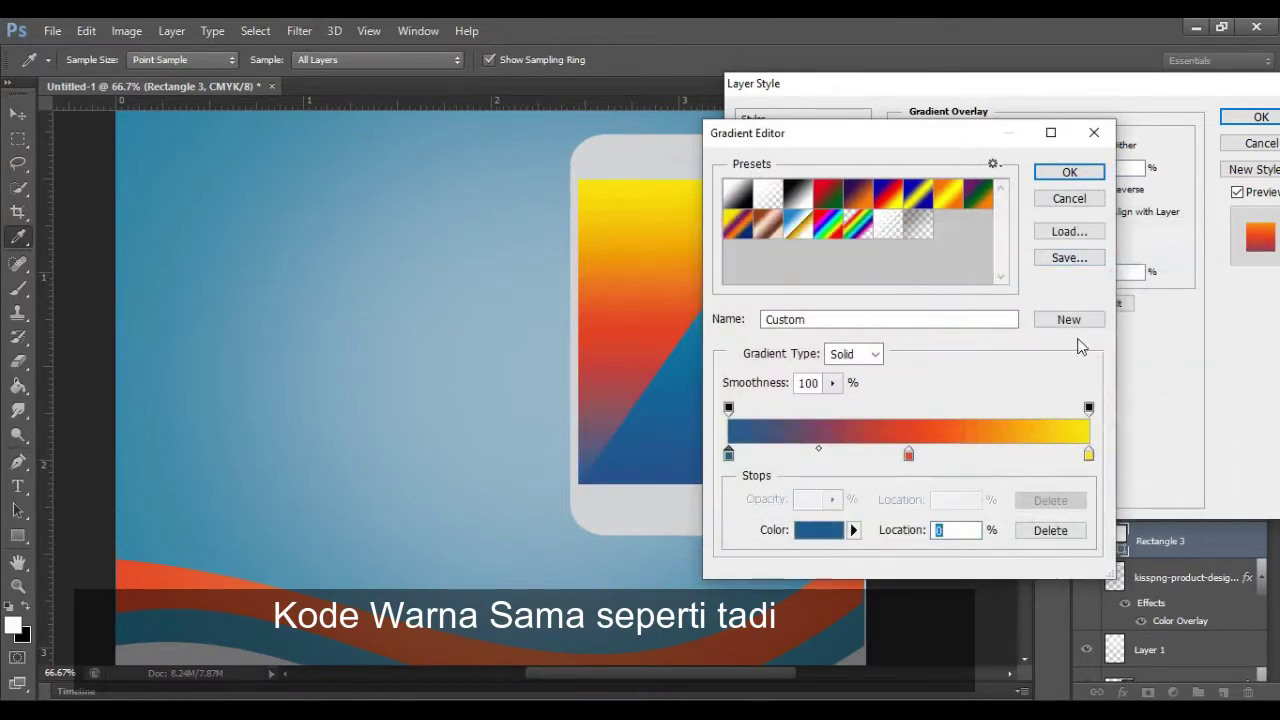
{"action": "double_click", "coordinate": [910, 456]}
{"action": "double_click", "coordinate": [1060, 527]}
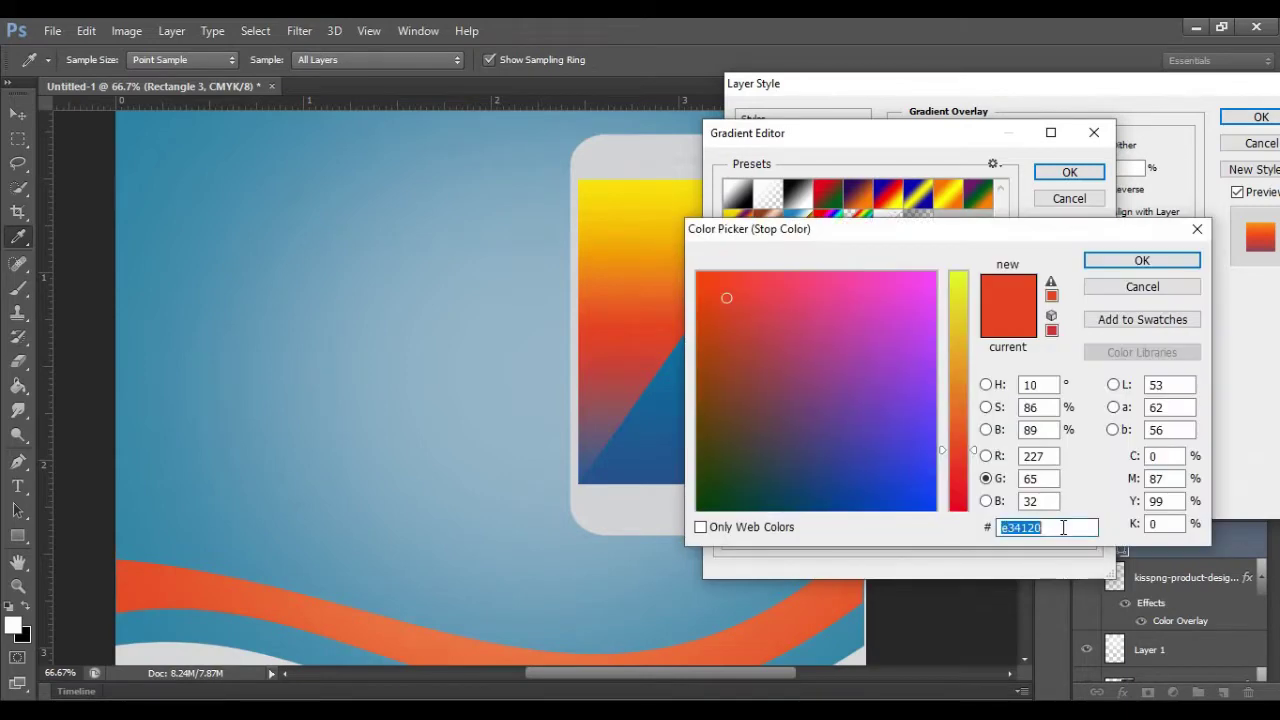
{"action": "key", "text": "ctrl+v"}
{"action": "left_click", "coordinate": [1142, 260]}
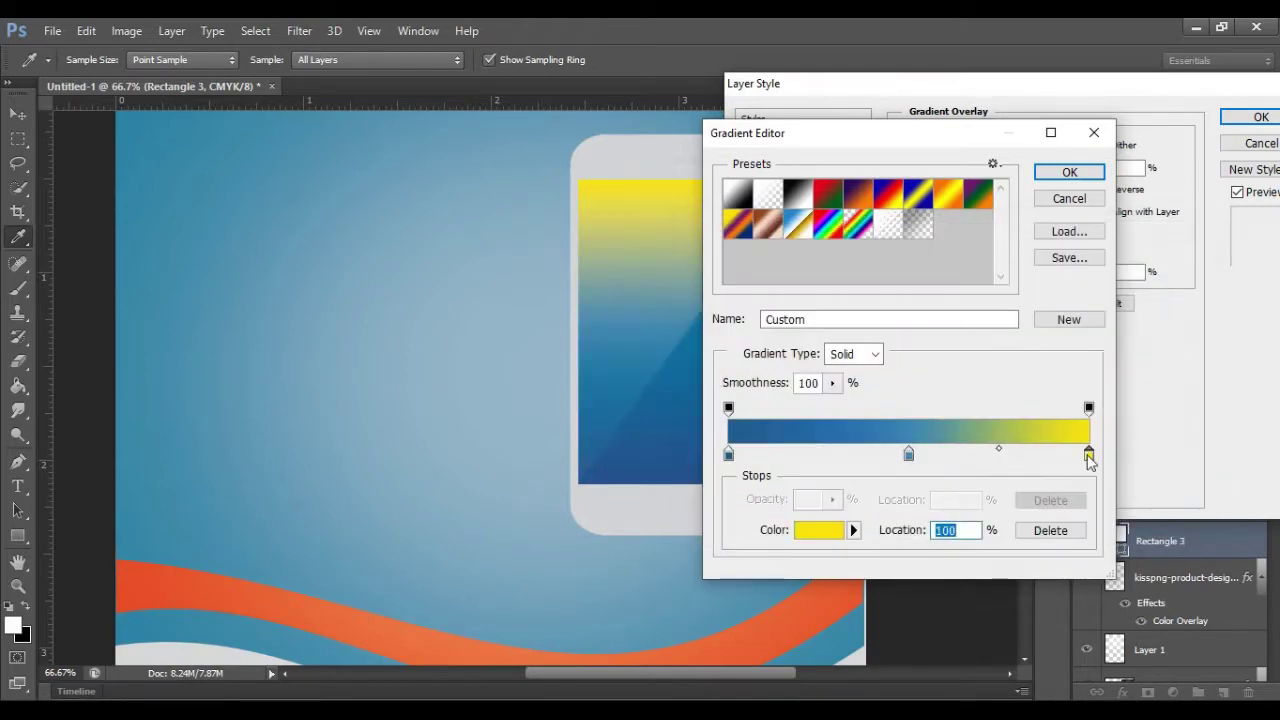
Step: Set the right stop to light blue and apply the gradient to the screen rectangle
{"action": "double_click", "coordinate": [1088, 456]}
{"action": "double_click", "coordinate": [1032, 527]}
{"action": "key", "text": "ctrl+v"}
{"action": "left_click", "coordinate": [1142, 260]}
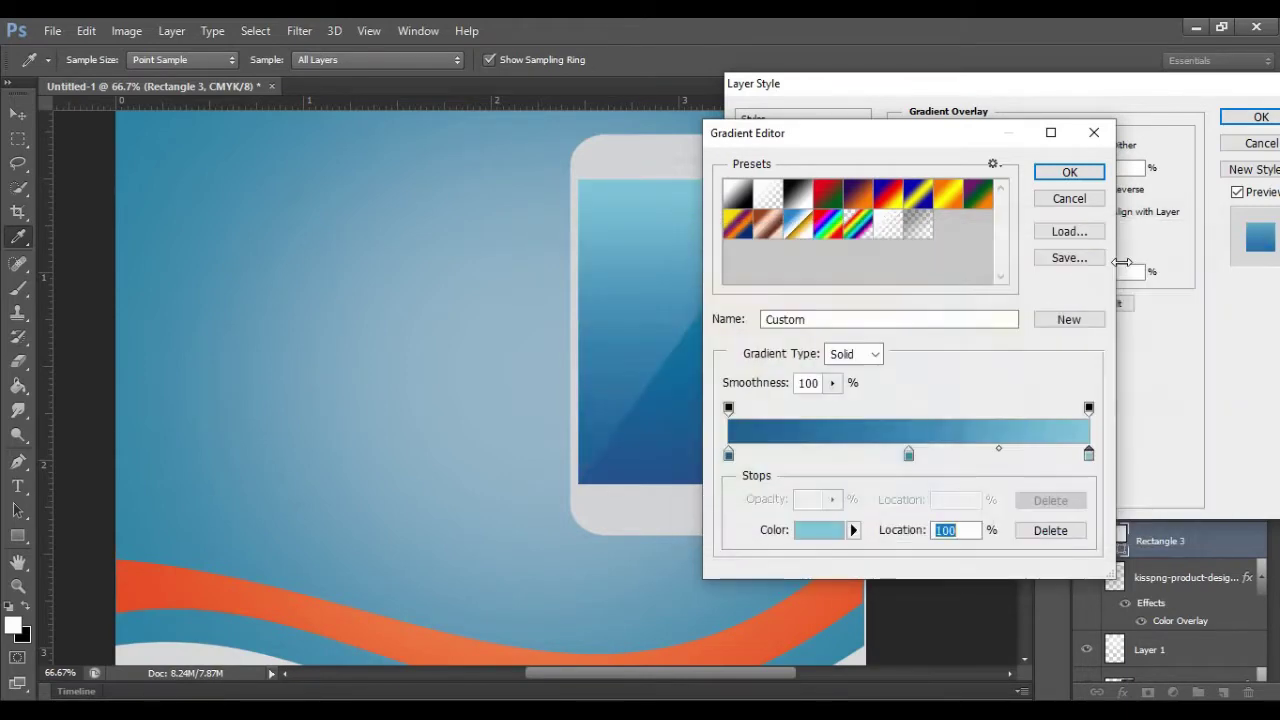
{"action": "left_click", "coordinate": [1070, 172]}
{"action": "left_click", "coordinate": [1252, 118]}
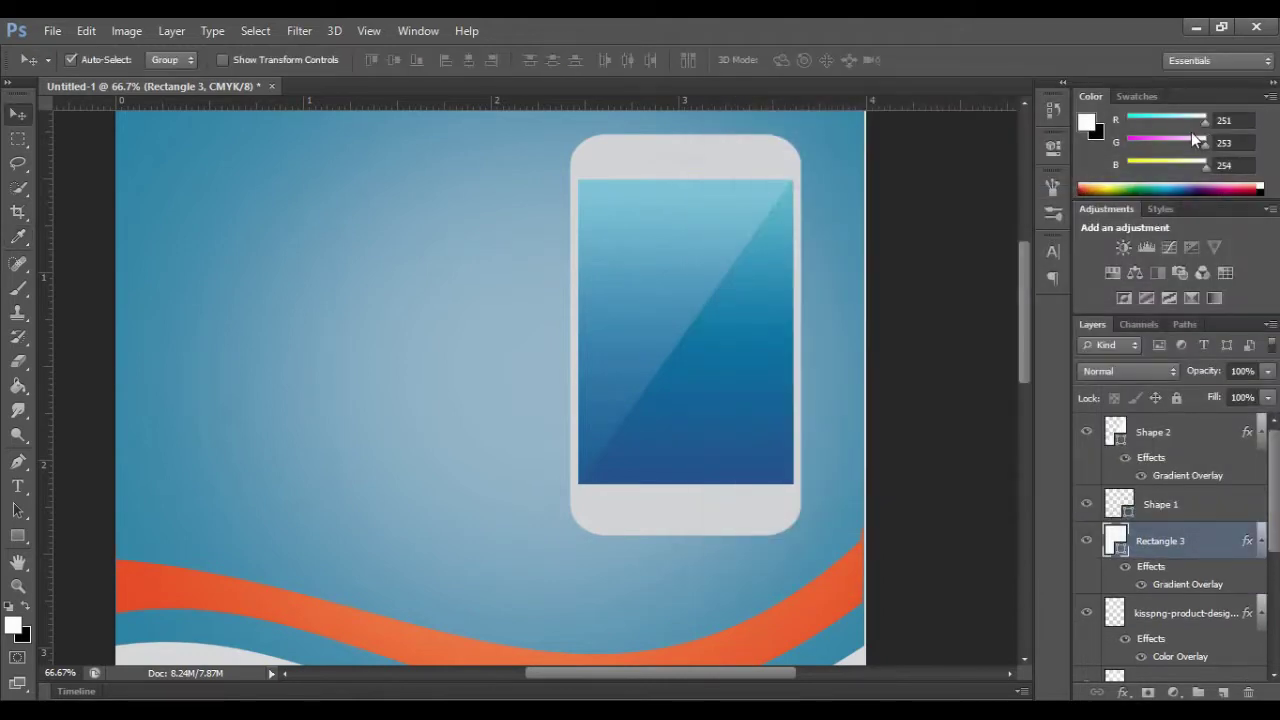
{"action": "left_click", "coordinate": [733, 506]}
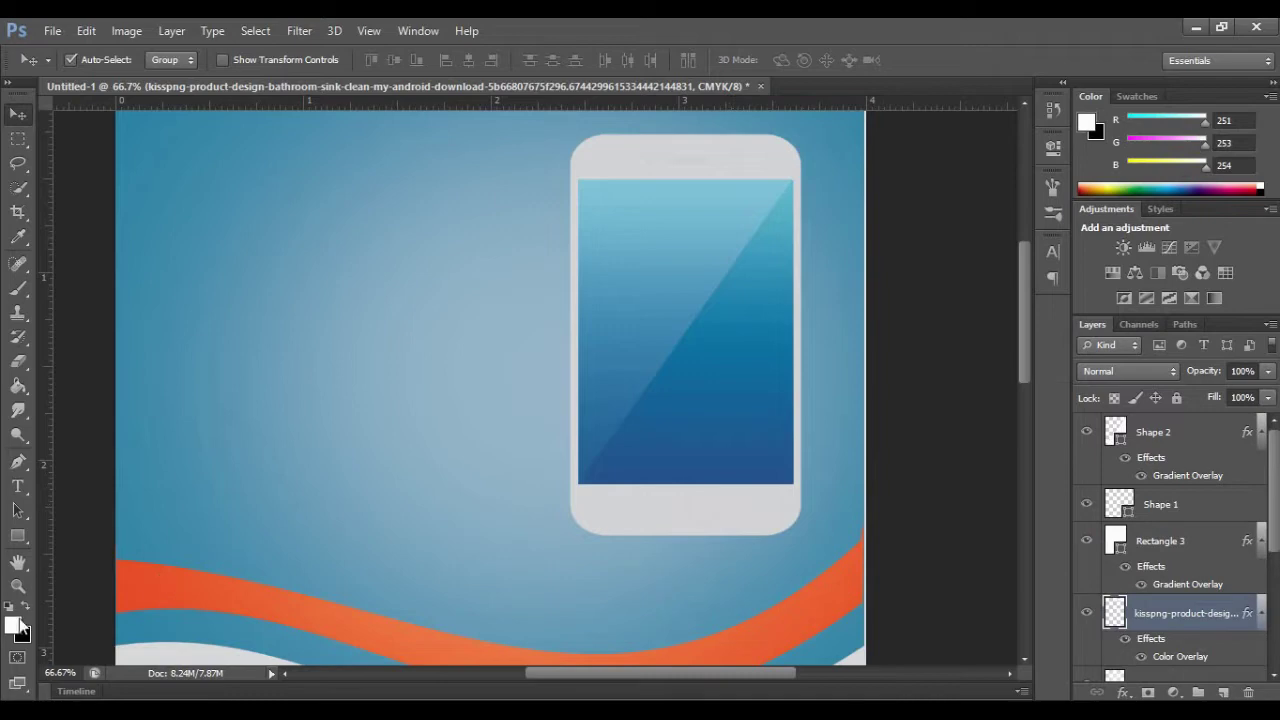
Step: Give the kisspng phone frame layer a near-white #fefffb Color Overlay
{"action": "right_click", "coordinate": [1170, 620]}
{"action": "left_click", "coordinate": [969, 33]}
{"action": "left_click", "coordinate": [800, 310]}
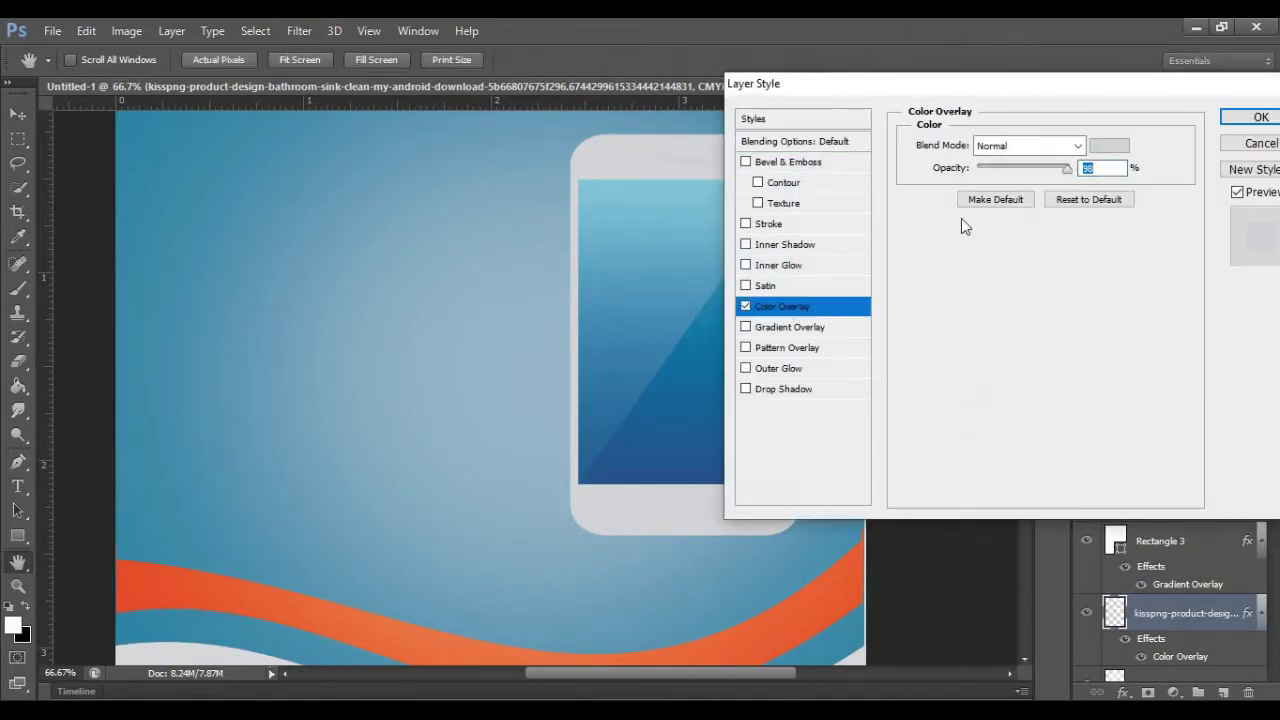
{"action": "left_click", "coordinate": [1107, 148]}
{"action": "left_click_drag", "start_coordinate": [946, 292], "coordinate": [945, 271]}
{"action": "left_click", "coordinate": [932, 272]}
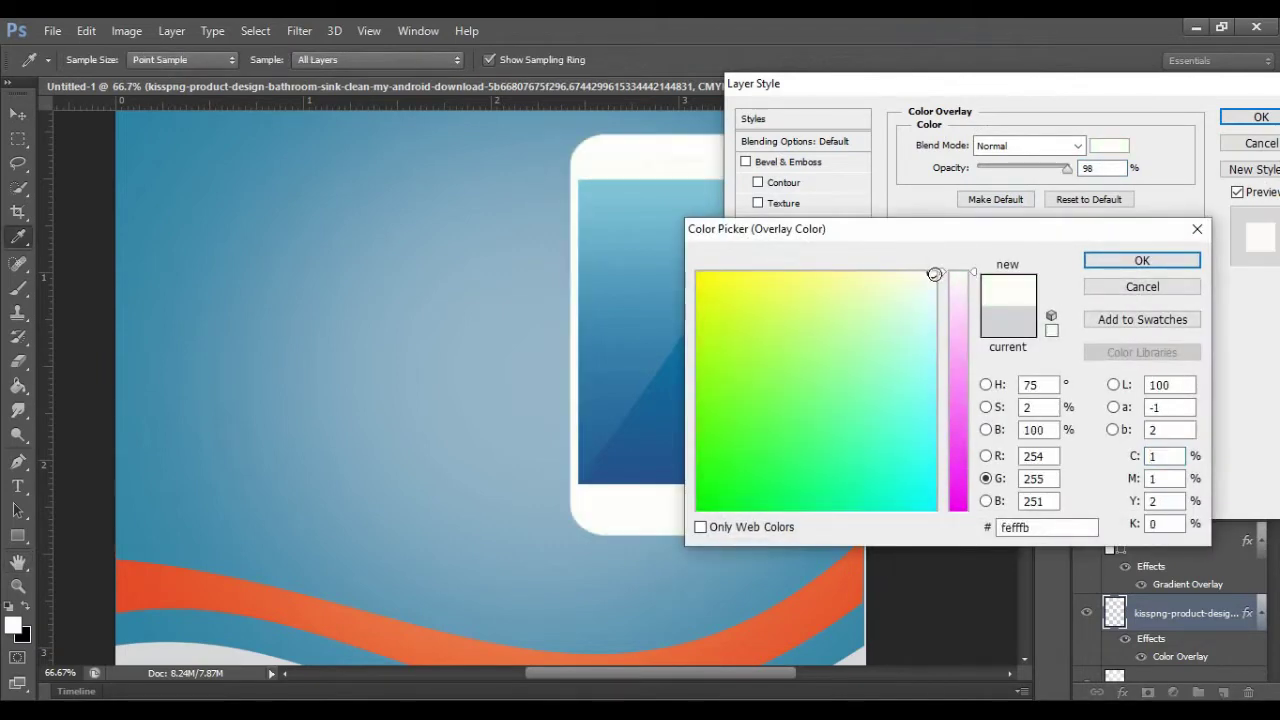
{"action": "left_click", "coordinate": [1130, 259]}
{"action": "left_click", "coordinate": [1240, 116]}
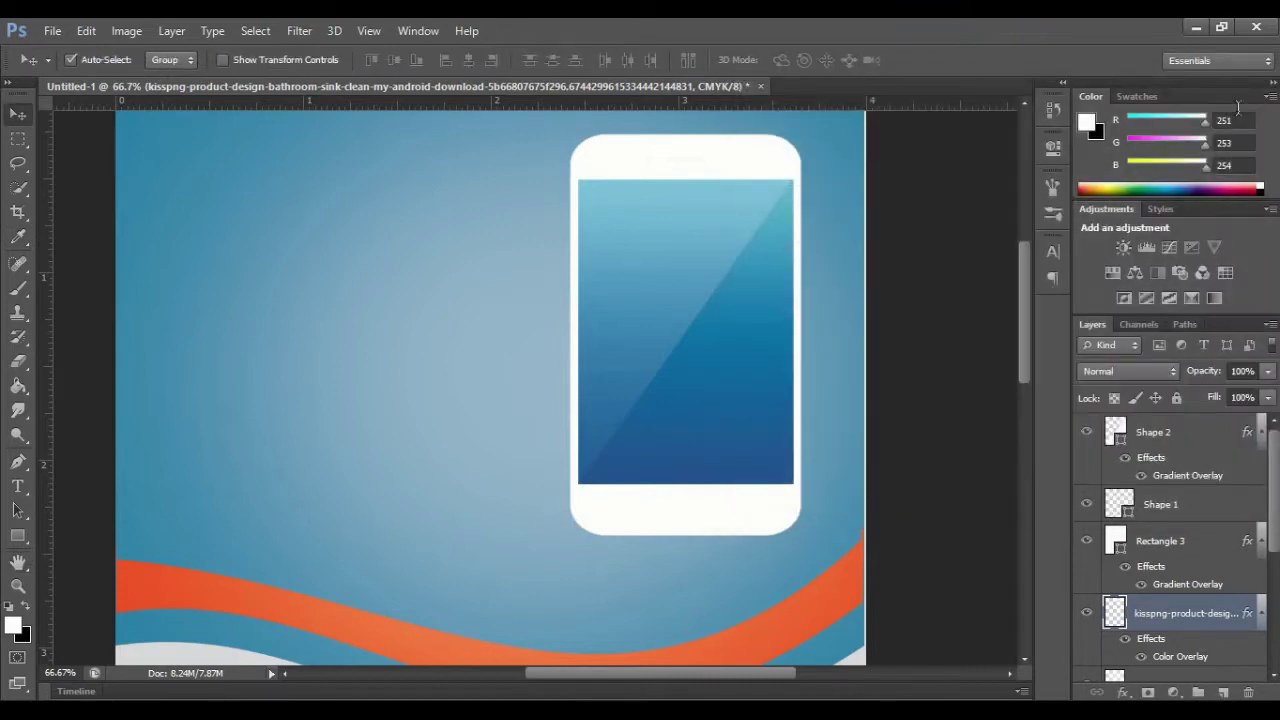
{"action": "left_click", "coordinate": [1181, 432]}
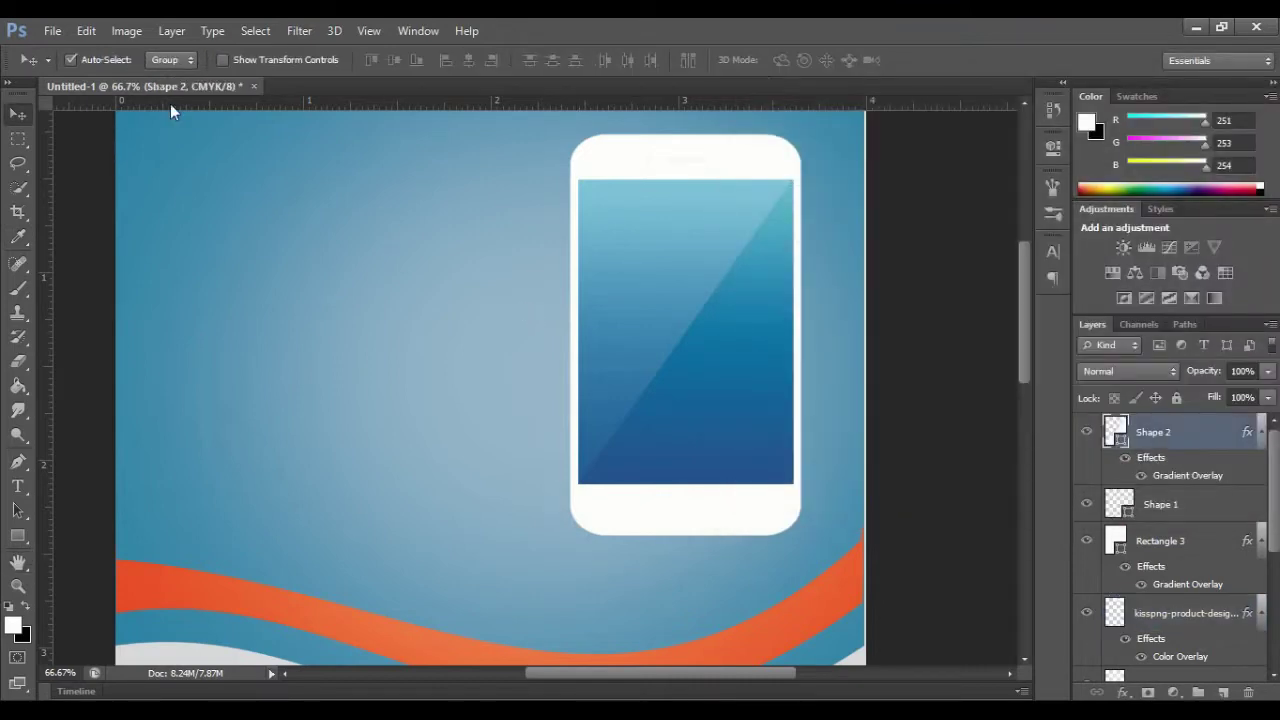
{"action": "left_click", "coordinate": [52, 31]}
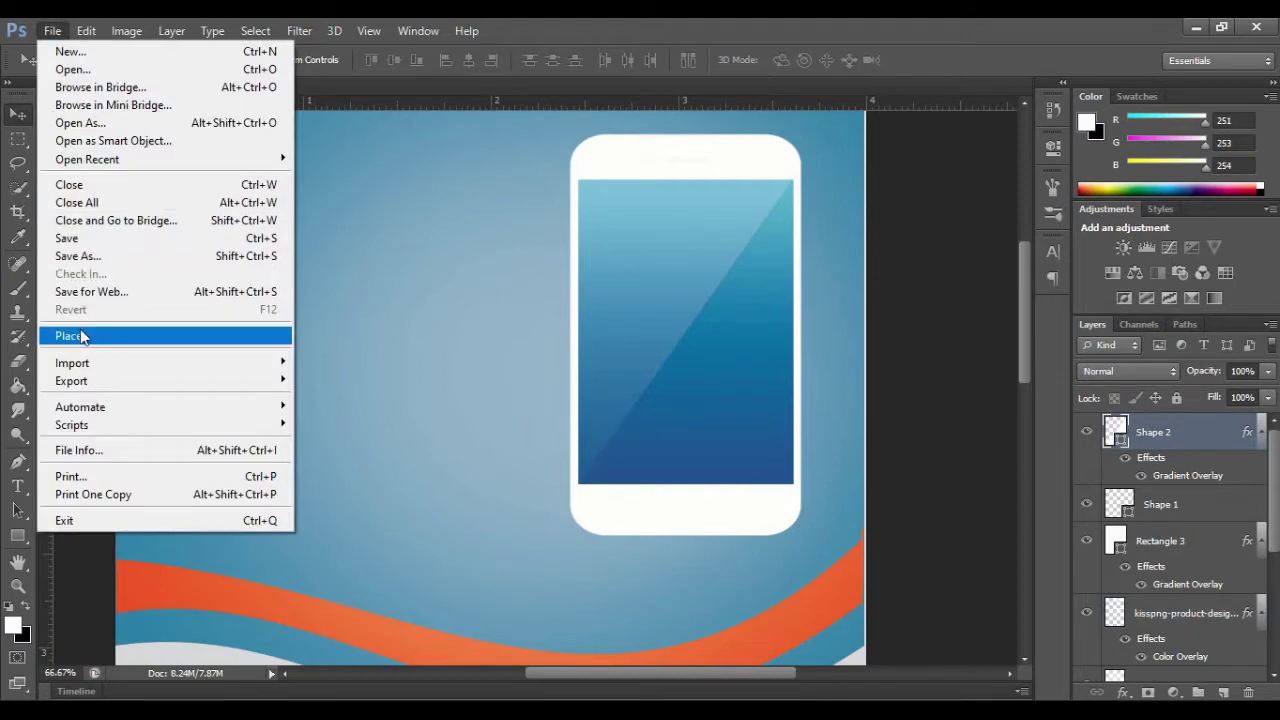
Step: Place the headphones PNG from the bahanfoto > brosur folder into the flyer
{"action": "left_click", "coordinate": [80, 334]}
{"action": "double_click", "coordinate": [744, 215]}
{"action": "double_click", "coordinate": [645, 215]}
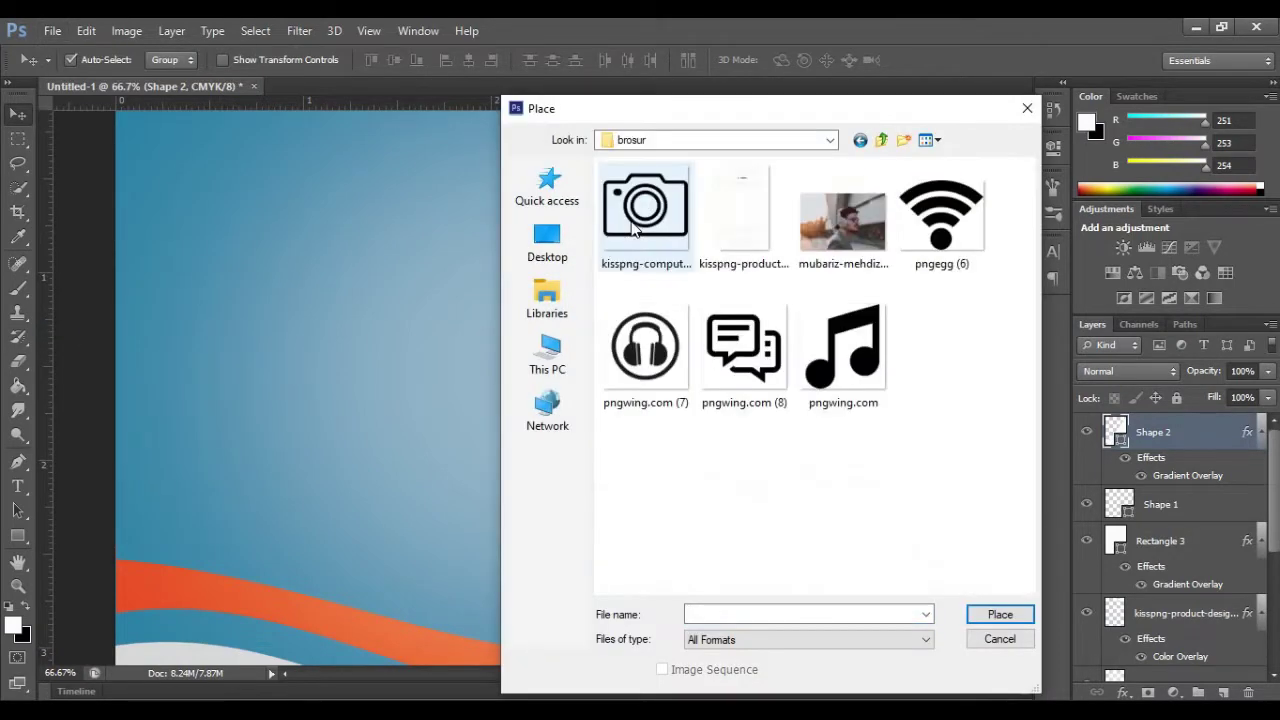
{"action": "left_click", "coordinate": [640, 345]}
{"action": "left_click", "coordinate": [1000, 614]}
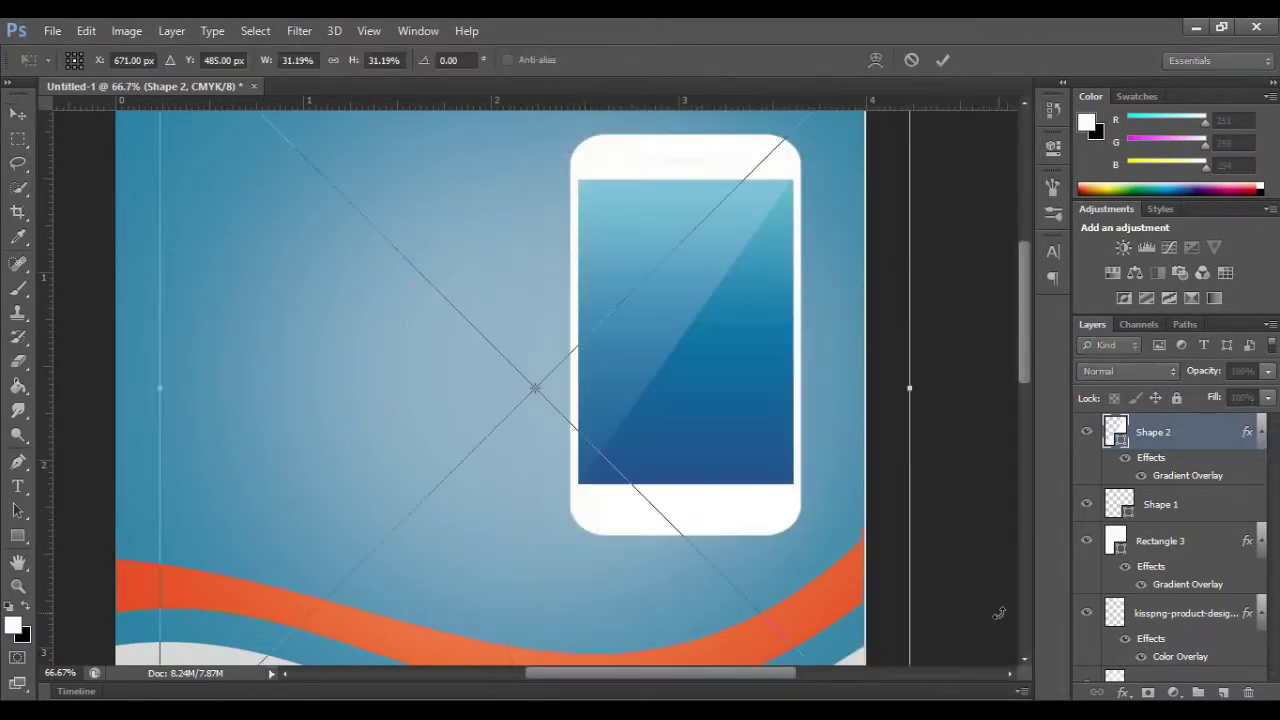
Step: Scale the headphones icon down and position it near the top of the phone screen
{"action": "left_click_drag", "start_coordinate": [1023, 315], "coordinate": [1023, 450]}
{"action": "left_click_drag", "start_coordinate": [909, 263], "coordinate": [674, 113]}
{"action": "left_click_drag", "start_coordinate": [1022, 440], "coordinate": [1022, 324]}
{"action": "left_click_drag", "start_coordinate": [686, 470], "coordinate": [467, 251]}
{"action": "left_click_drag", "start_coordinate": [1022, 349], "coordinate": [1022, 268]}
{"action": "left_click_drag", "start_coordinate": [467, 549], "coordinate": [363, 445]}
{"action": "left_click_drag", "start_coordinate": [272, 375], "coordinate": [732, 513]}
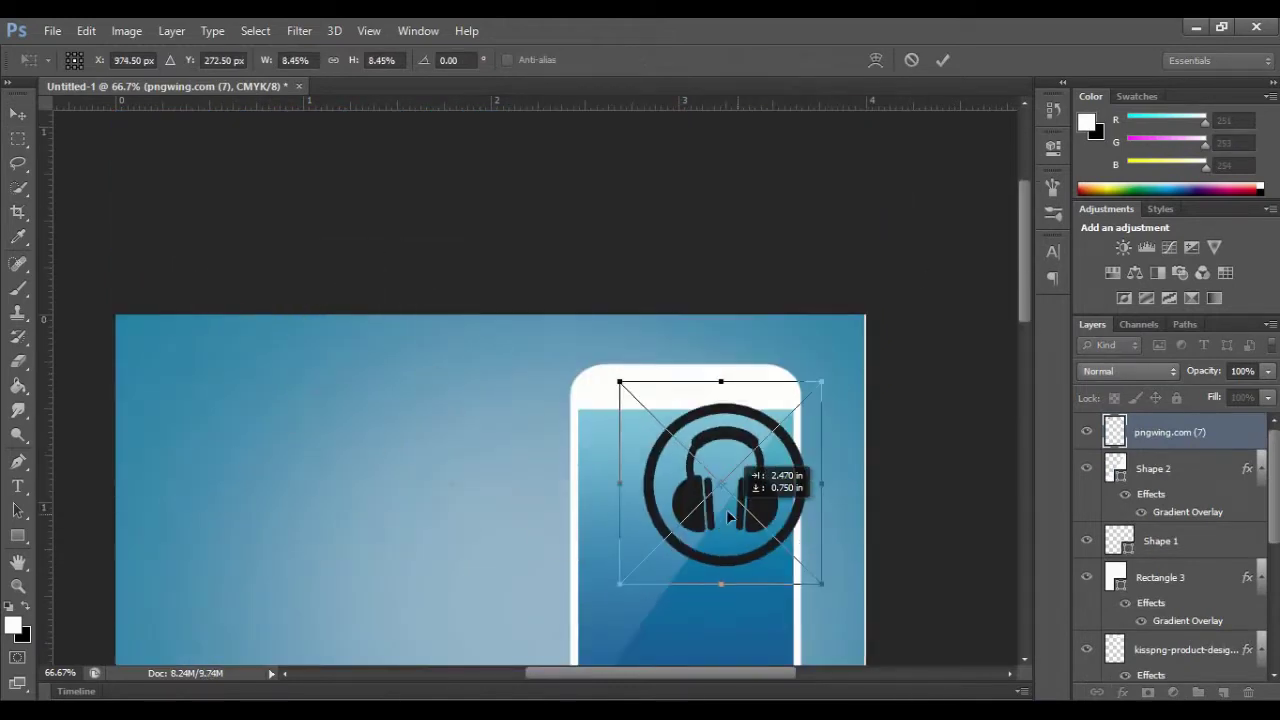
{"action": "left_click_drag", "start_coordinate": [792, 607], "coordinate": [680, 500]}
{"action": "left_click_drag", "start_coordinate": [637, 442], "coordinate": [690, 476]}
{"action": "left_click_drag", "start_coordinate": [737, 531], "coordinate": [728, 521]}
{"action": "left_click_drag", "start_coordinate": [1025, 291], "coordinate": [1025, 336]}
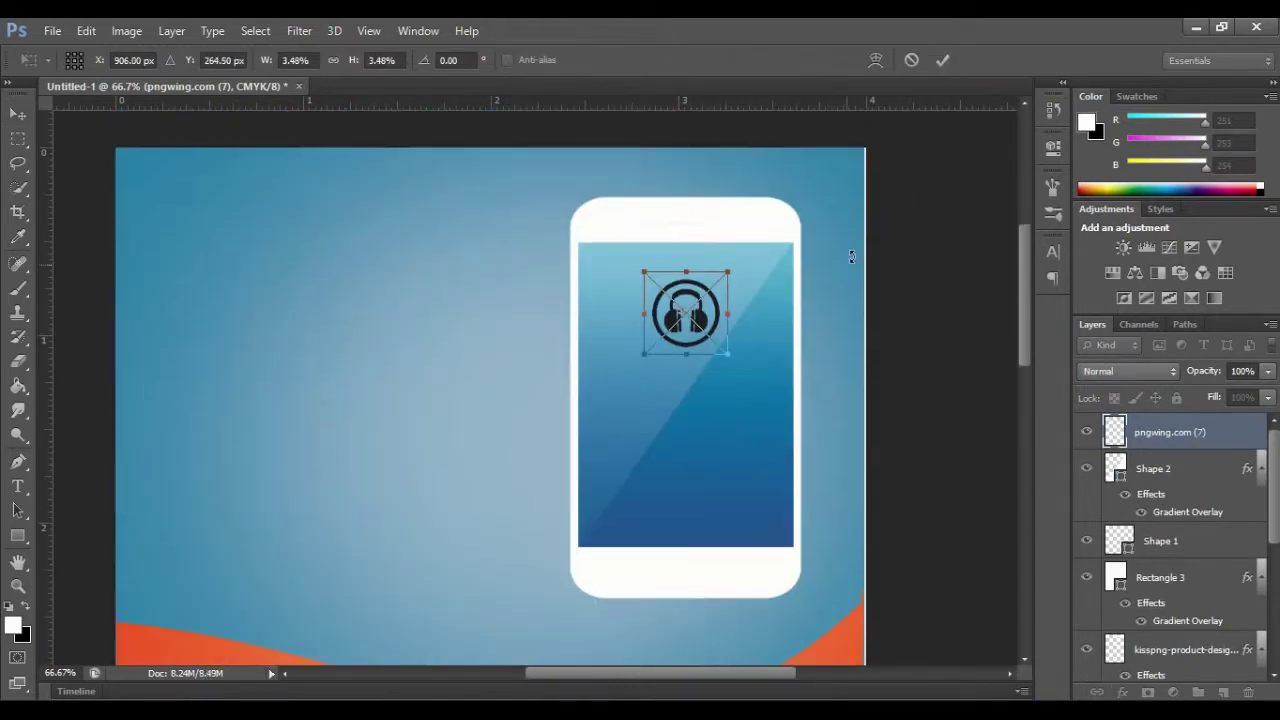
{"action": "left_click", "coordinate": [942, 59]}
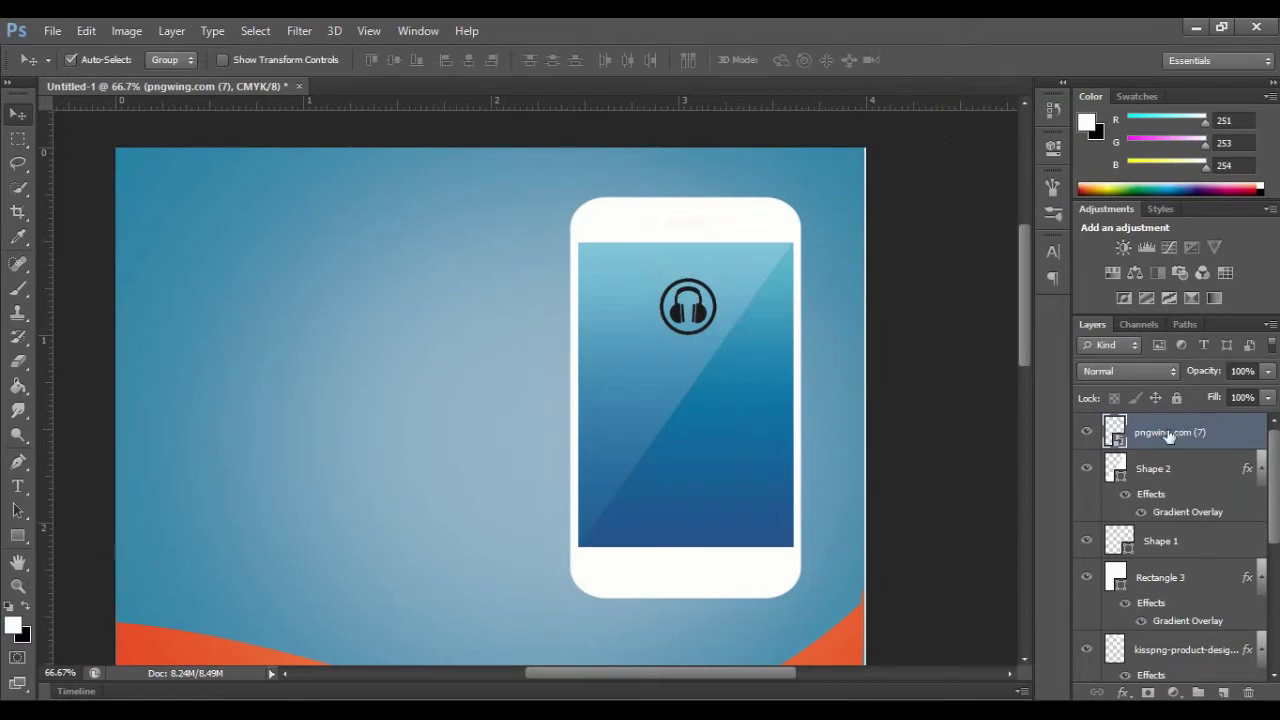
Step: Turn the headphones icon white with a near-white Color Overlay
{"action": "right_click", "coordinate": [1169, 437]}
{"action": "left_click", "coordinate": [838, 113]}
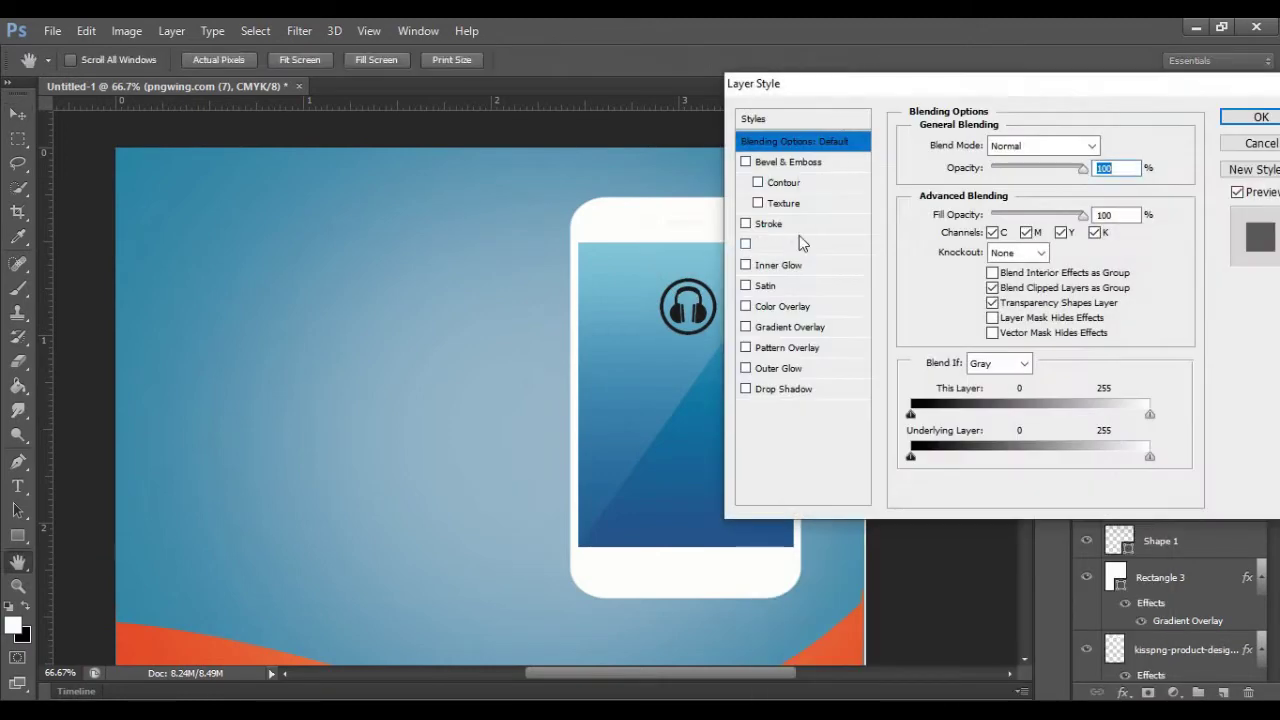
{"action": "left_click", "coordinate": [792, 307]}
{"action": "left_click", "coordinate": [1109, 147]}
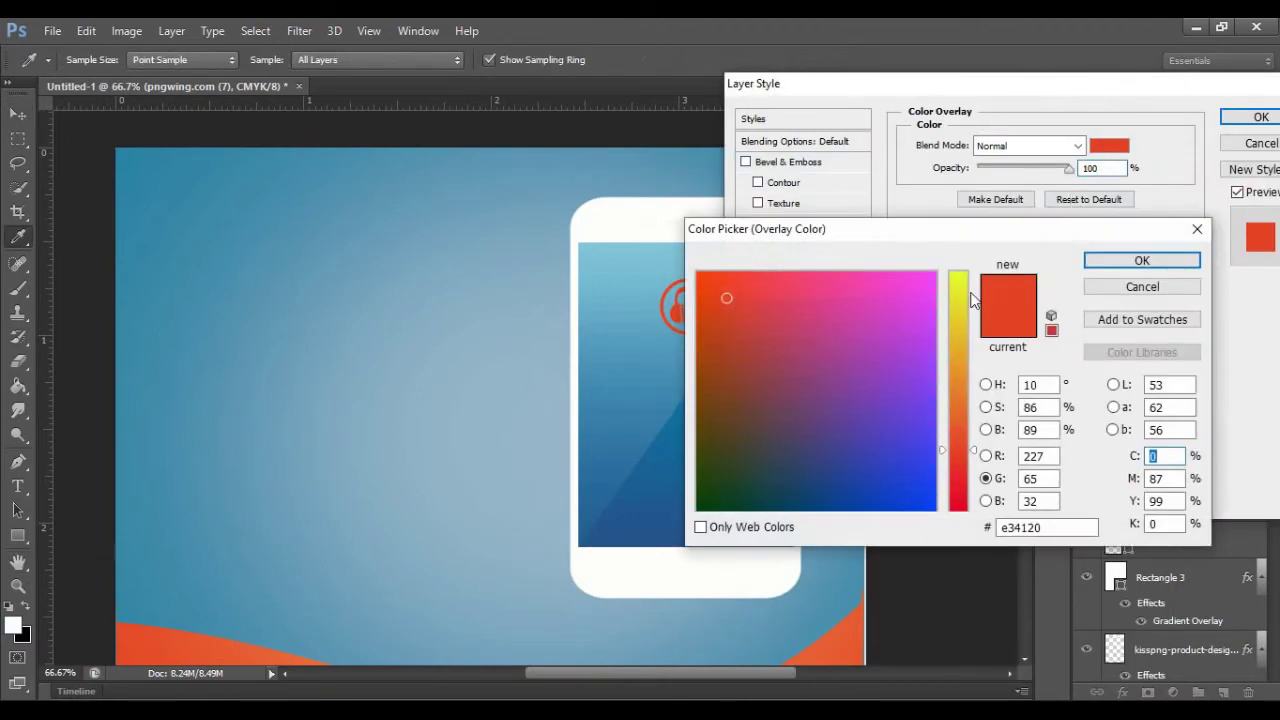
{"action": "left_click_drag", "start_coordinate": [973, 300], "coordinate": [973, 272]}
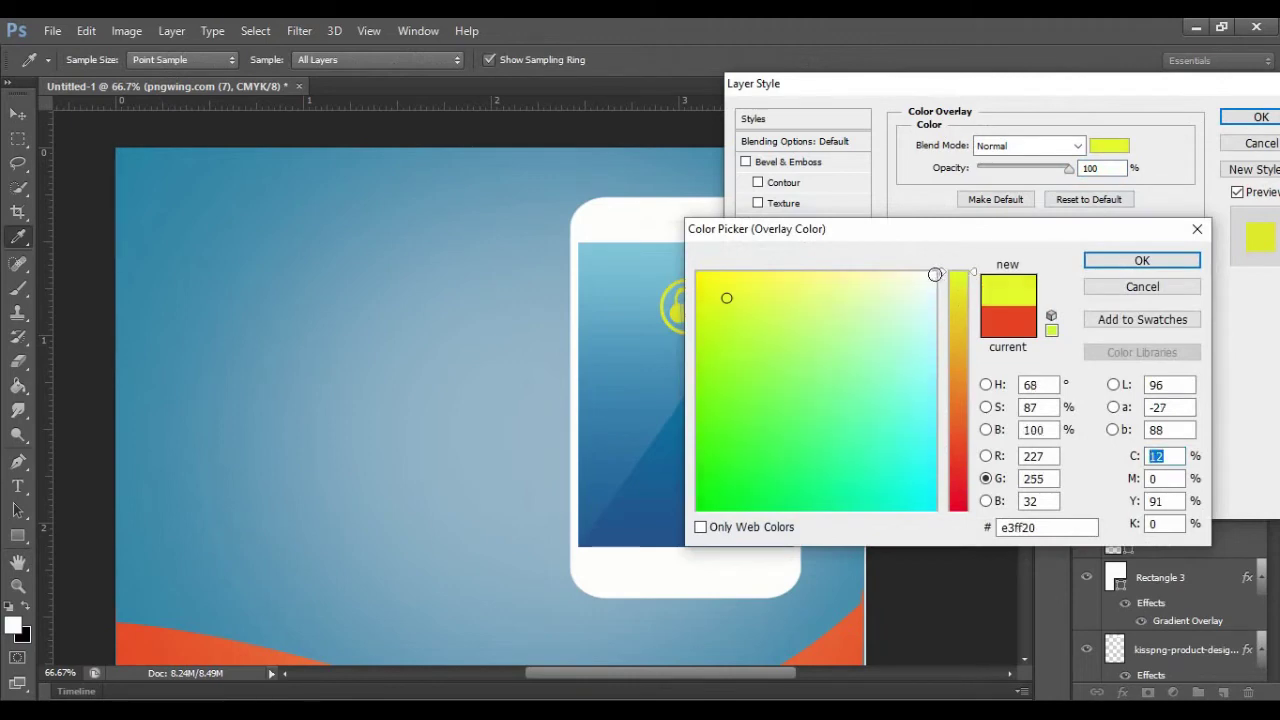
{"action": "left_click", "coordinate": [935, 274]}
{"action": "left_click", "coordinate": [1112, 259]}
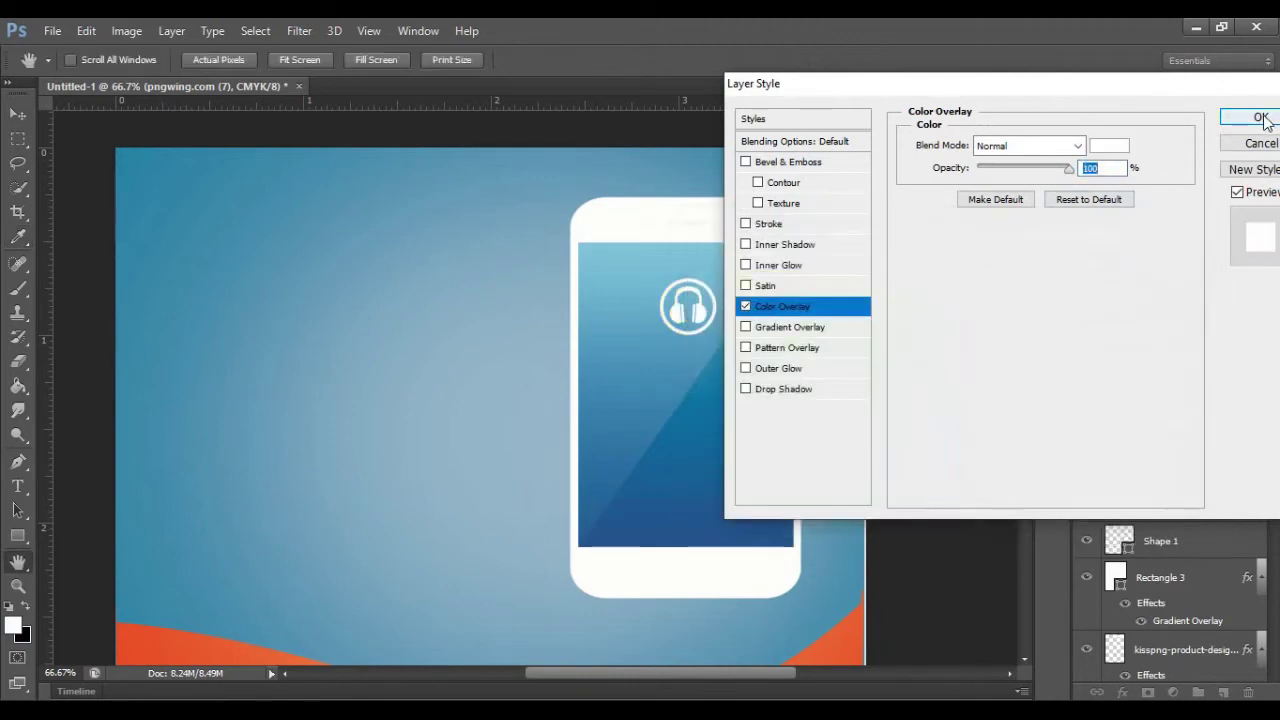
{"action": "left_click", "coordinate": [1261, 118]}
{"action": "left_click", "coordinate": [18, 487]}
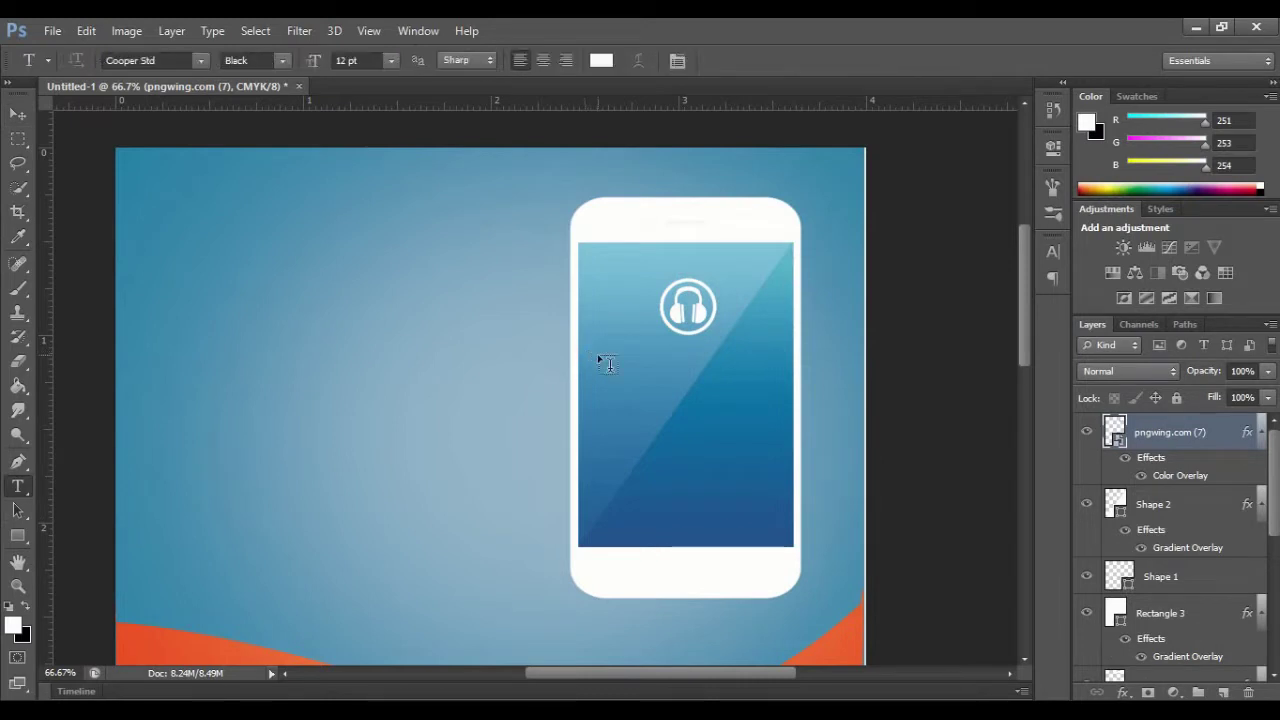
Step: Add the heading 'YOUR MOBILE APPS' in a plain sans-serif font at 6 pt, centred under the icon
{"action": "left_click", "coordinate": [602, 355]}
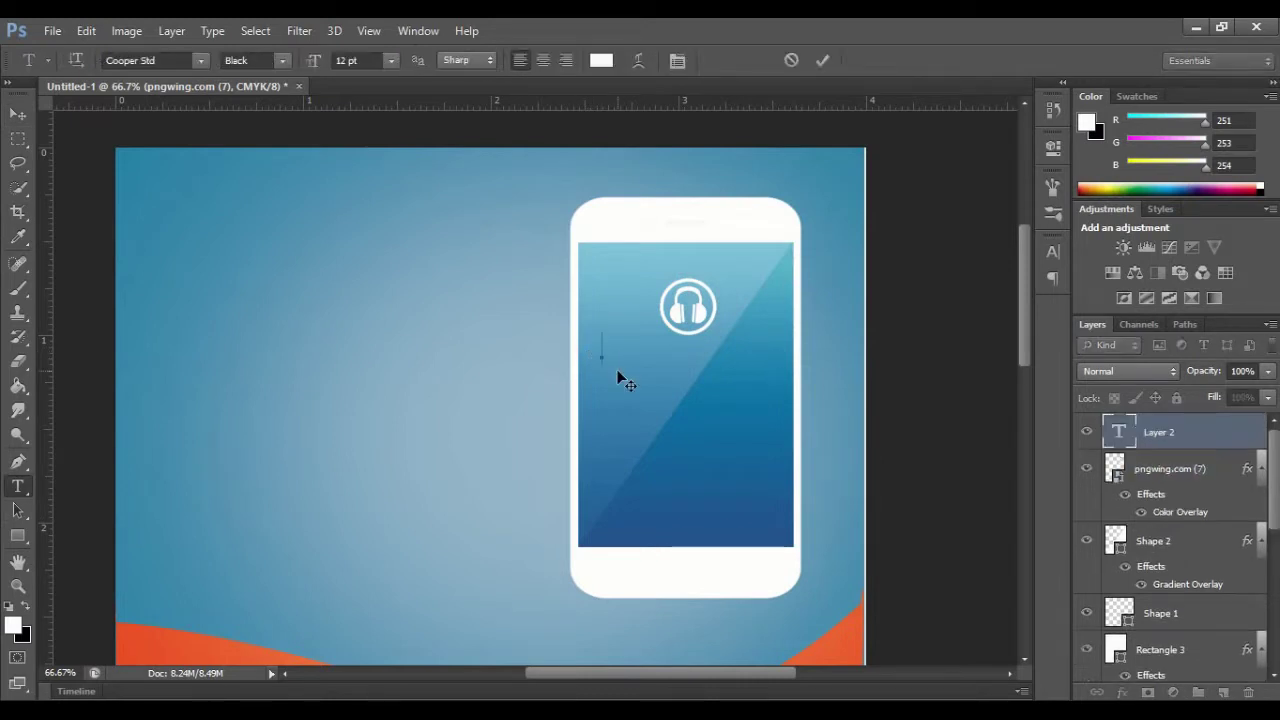
{"action": "type", "text": "YOUR MOBILE APPS"}
{"action": "key", "text": "ctrl+a"}
{"action": "left_click", "coordinate": [390, 61]}
{"action": "left_click", "coordinate": [385, 131]}
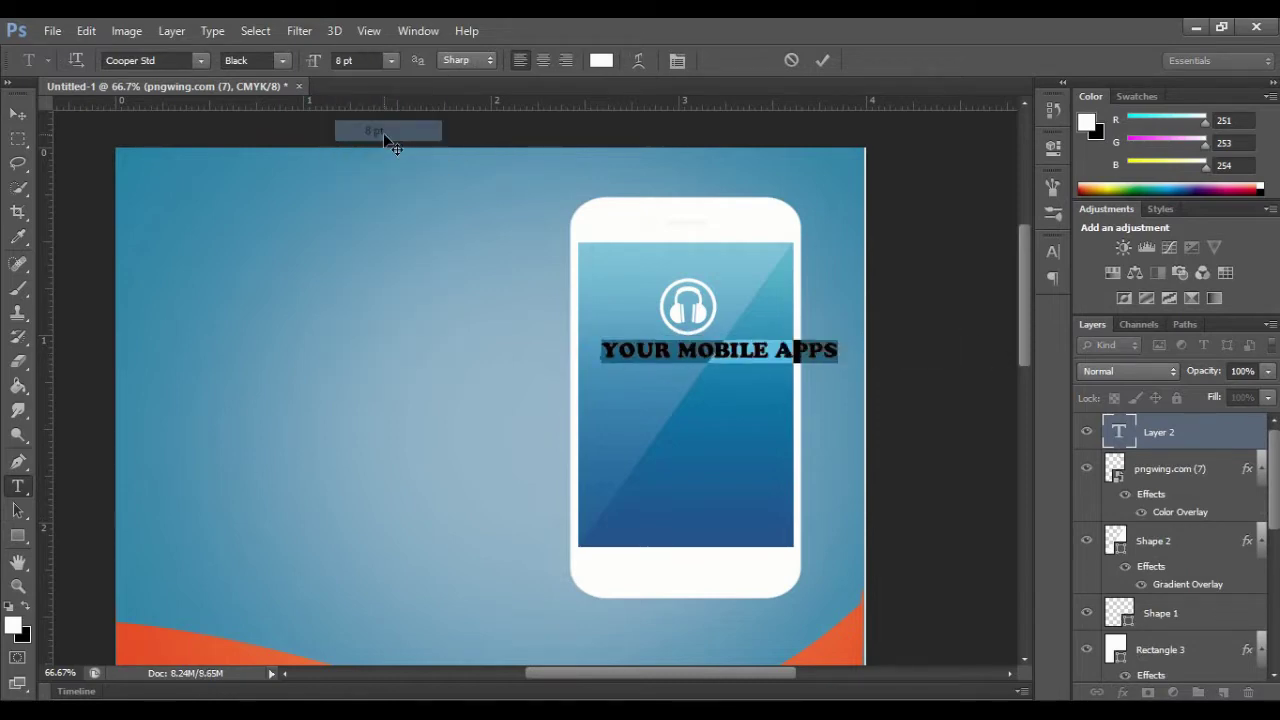
{"action": "left_click", "coordinate": [201, 61]}
{"action": "left_click", "coordinate": [200, 97]}
{"action": "left_click", "coordinate": [201, 61]}
{"action": "left_click", "coordinate": [195, 436]}
{"action": "left_click", "coordinate": [391, 61]}
{"action": "left_click", "coordinate": [385, 109]}
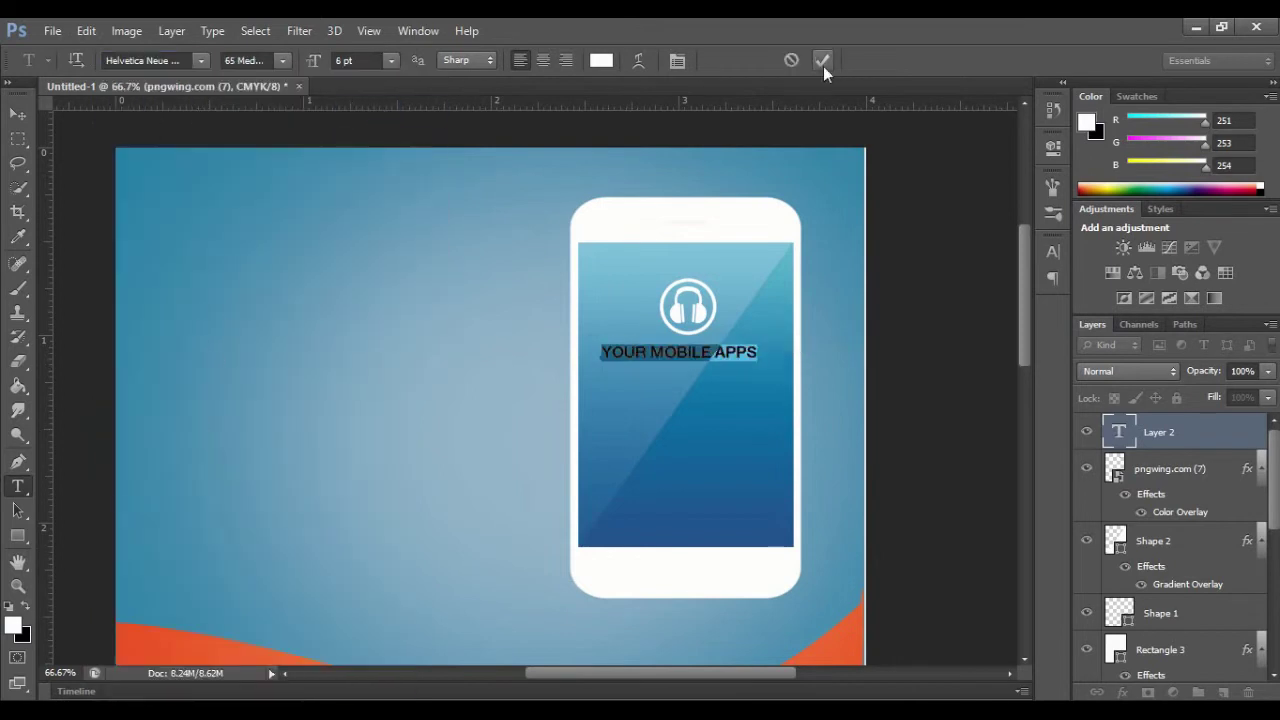
{"action": "left_click", "coordinate": [822, 61]}
{"action": "left_click_drag", "start_coordinate": [645, 370], "coordinate": [653, 371]}
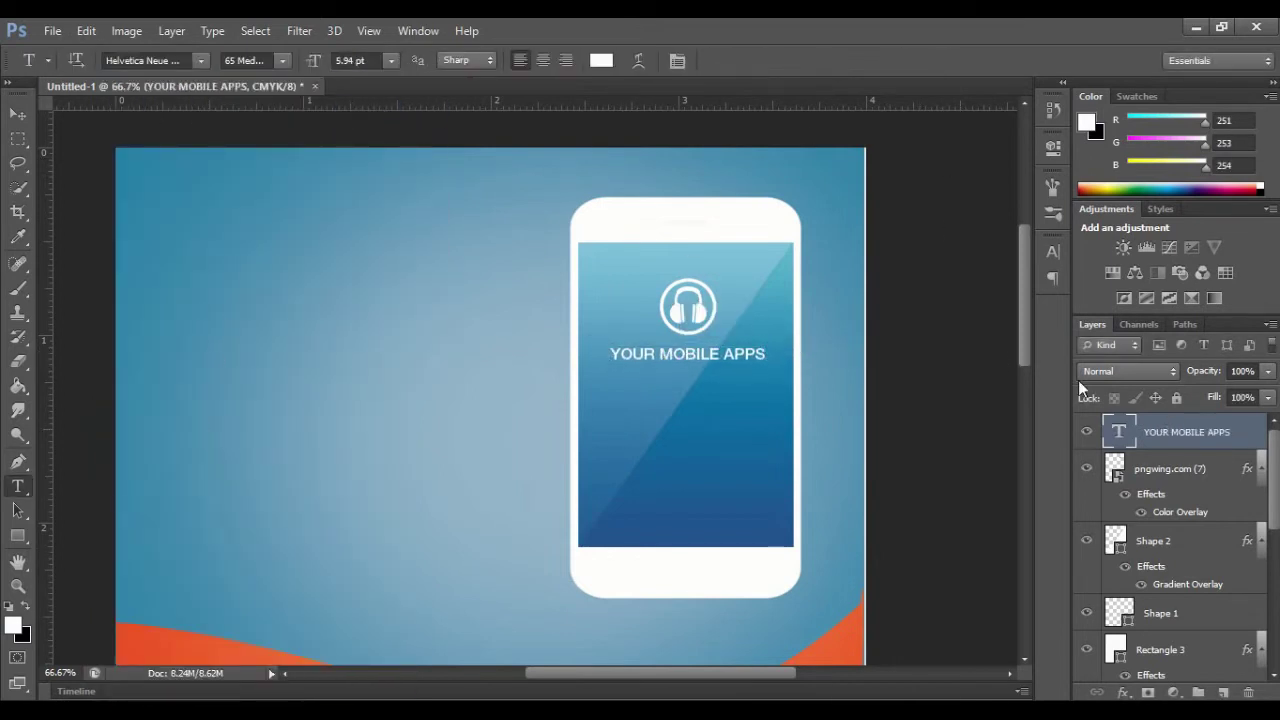
Step: Duplicate the heading, move the copy just below, and type 'Make Enjoy With Music'
{"action": "key", "text": "ctrl+j"}
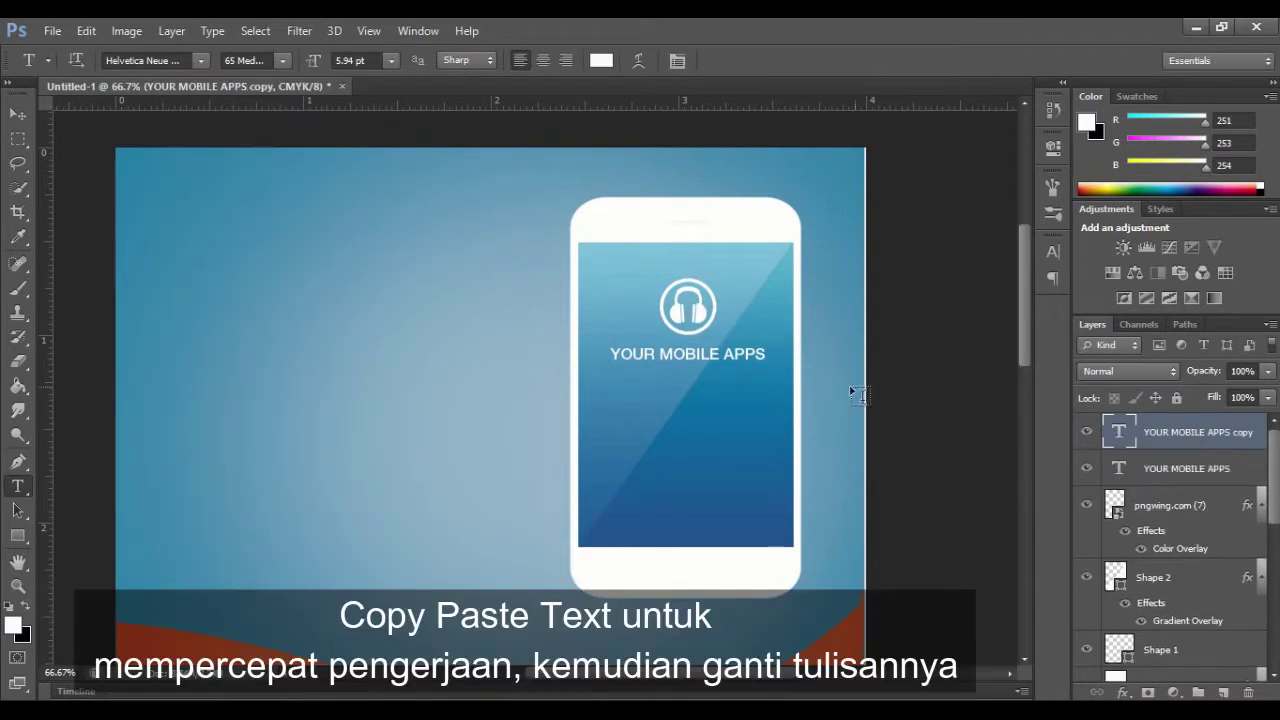
{"action": "key", "text": "v"}
{"action": "left_click_drag", "start_coordinate": [648, 365], "coordinate": [766, 385]}
{"action": "left_click", "coordinate": [17, 486]}
{"action": "type", "text": "Make Enjoy"}
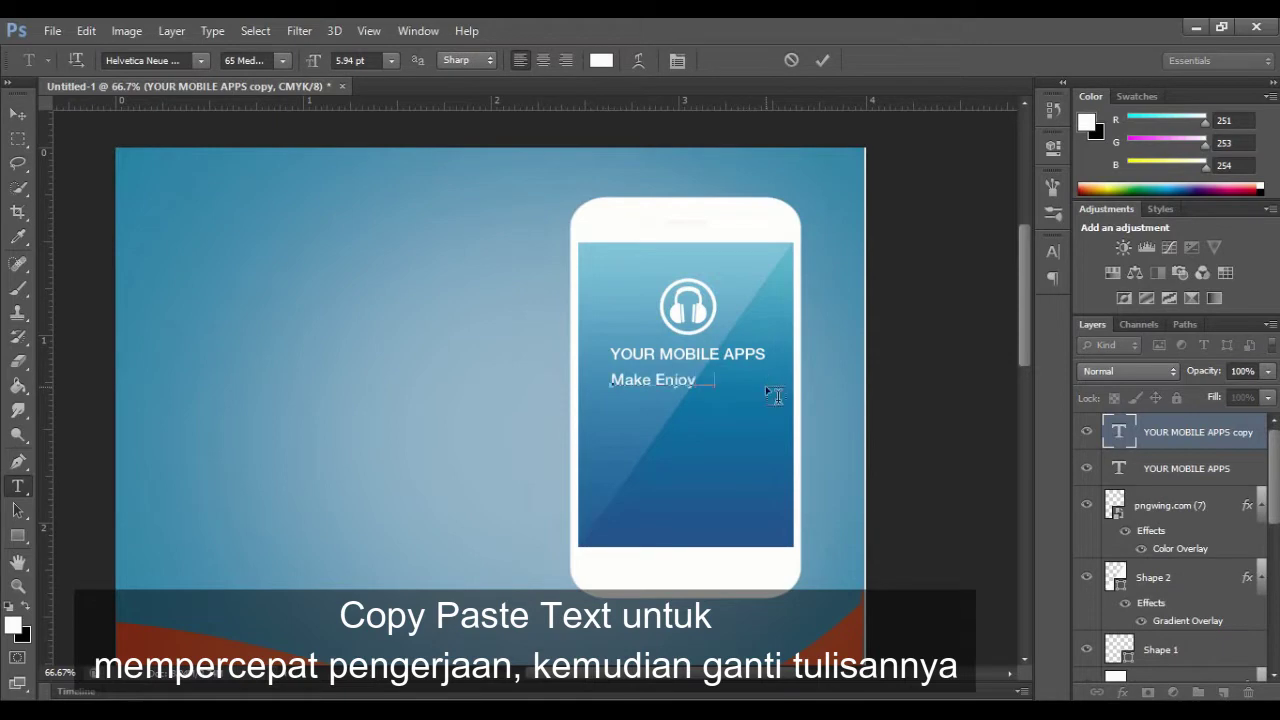
{"action": "type", "text": " With Music"}
Step: Set the 'Make Enjoy With Music' line to Gabriola at 8 pt
{"action": "left_click_drag", "start_coordinate": [612, 381], "coordinate": [782, 384]}
{"action": "left_click", "coordinate": [201, 60]}
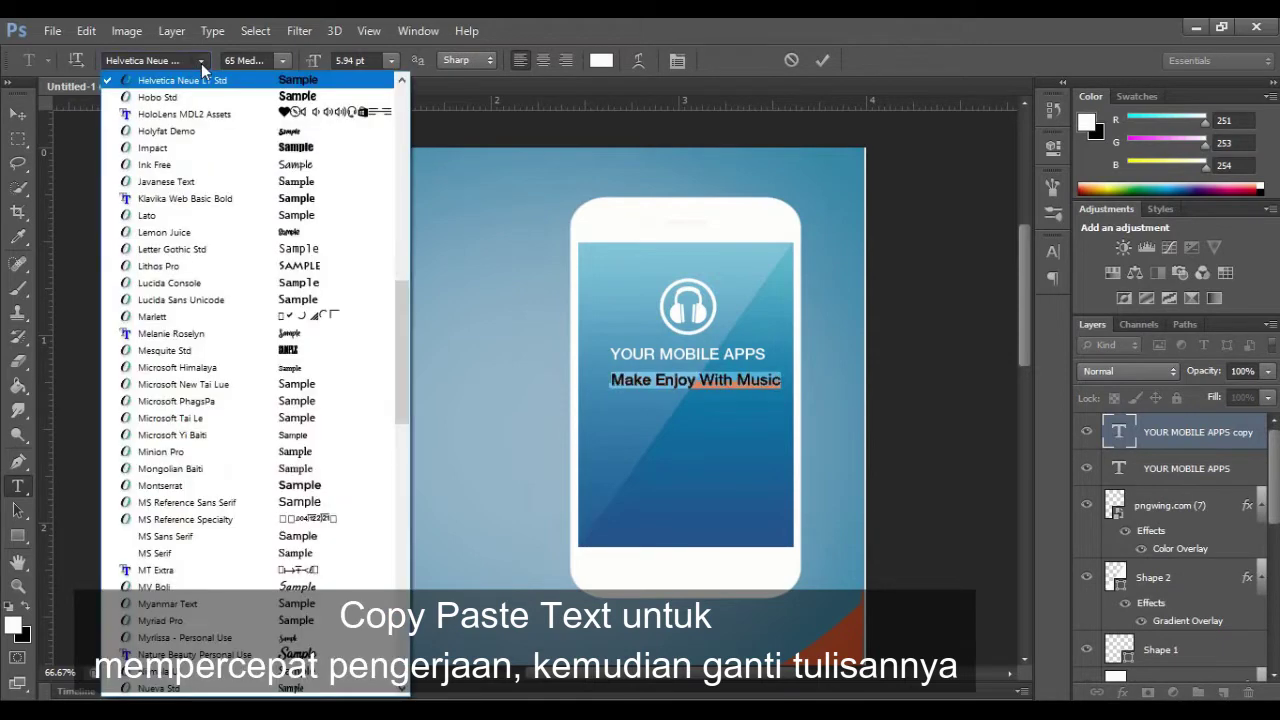
{"action": "scroll", "coordinate": [237, 202], "scroll_direction": "up", "scroll_amount": 3}
{"action": "scroll", "coordinate": [236, 200], "scroll_direction": "up", "scroll_amount": 6}
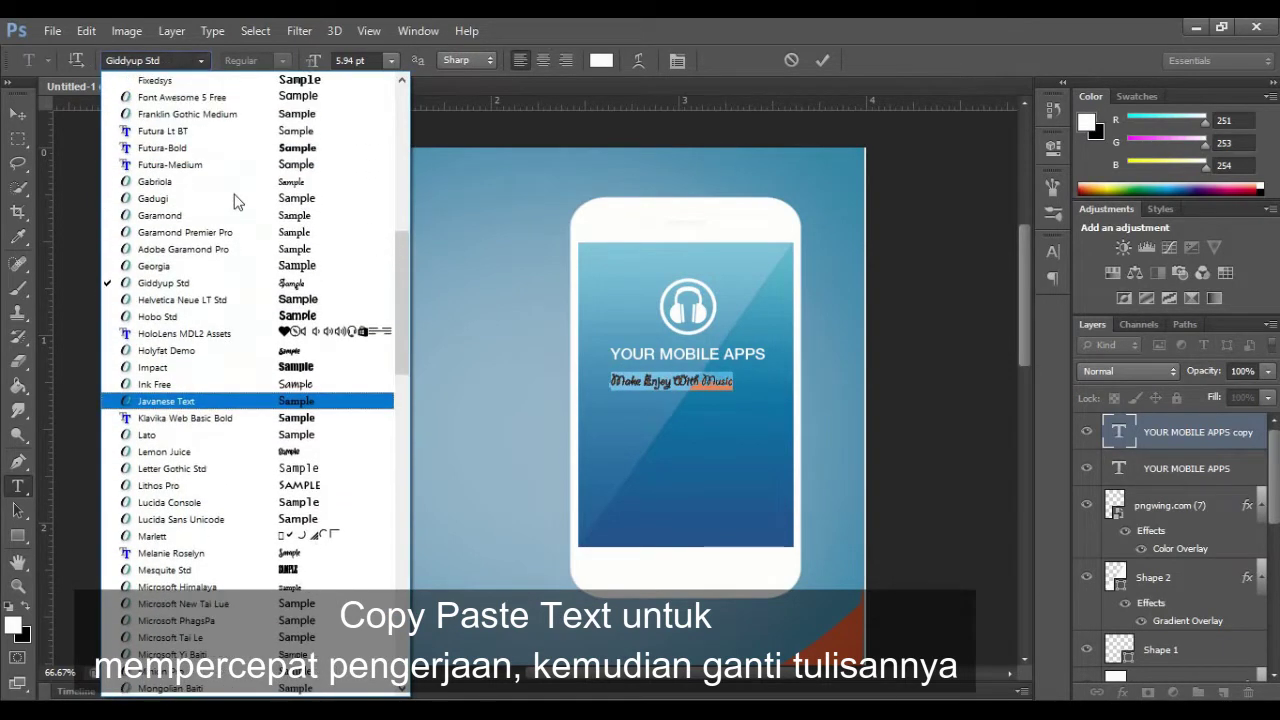
{"action": "left_click", "coordinate": [215, 183]}
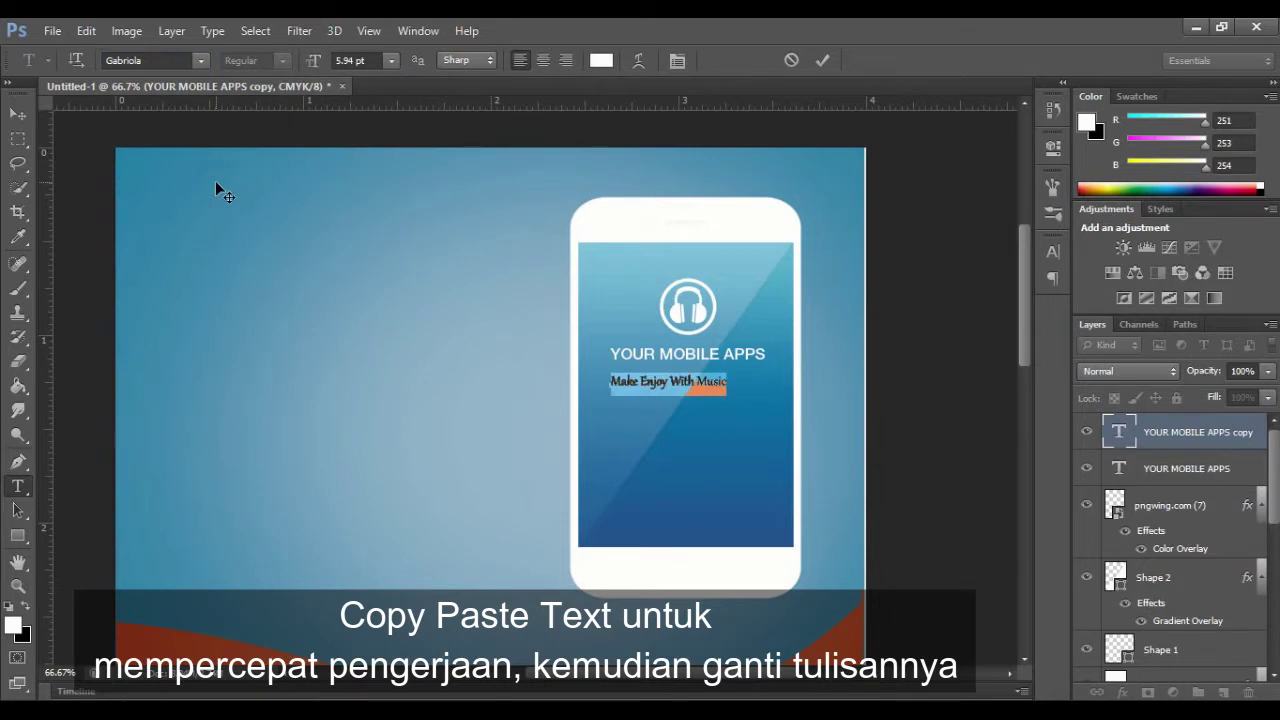
{"action": "left_click", "coordinate": [391, 60]}
{"action": "left_click", "coordinate": [383, 127]}
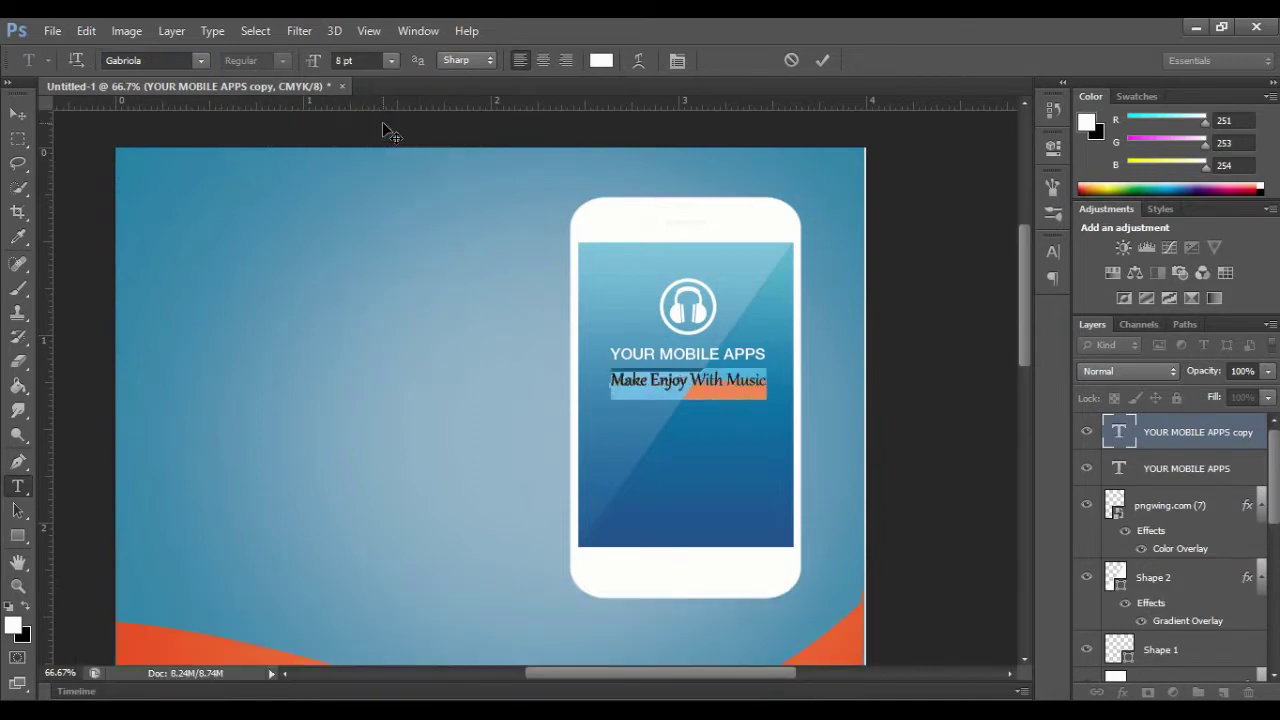
{"action": "left_click", "coordinate": [822, 60]}
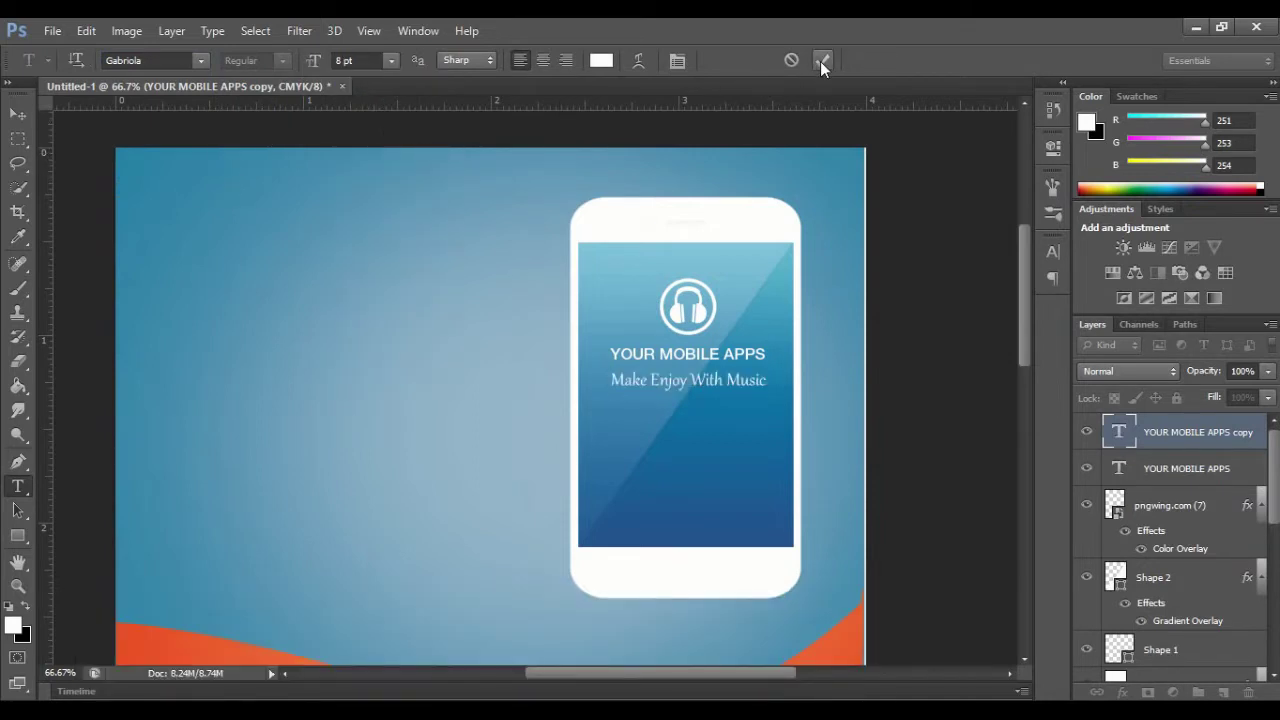
Step: Nudge the second line up, then duplicate it lower down and retype the copy as Username
{"action": "key", "text": "ctrl+t"}
{"action": "left_click_drag", "start_coordinate": [713, 376], "coordinate": [713, 371]}
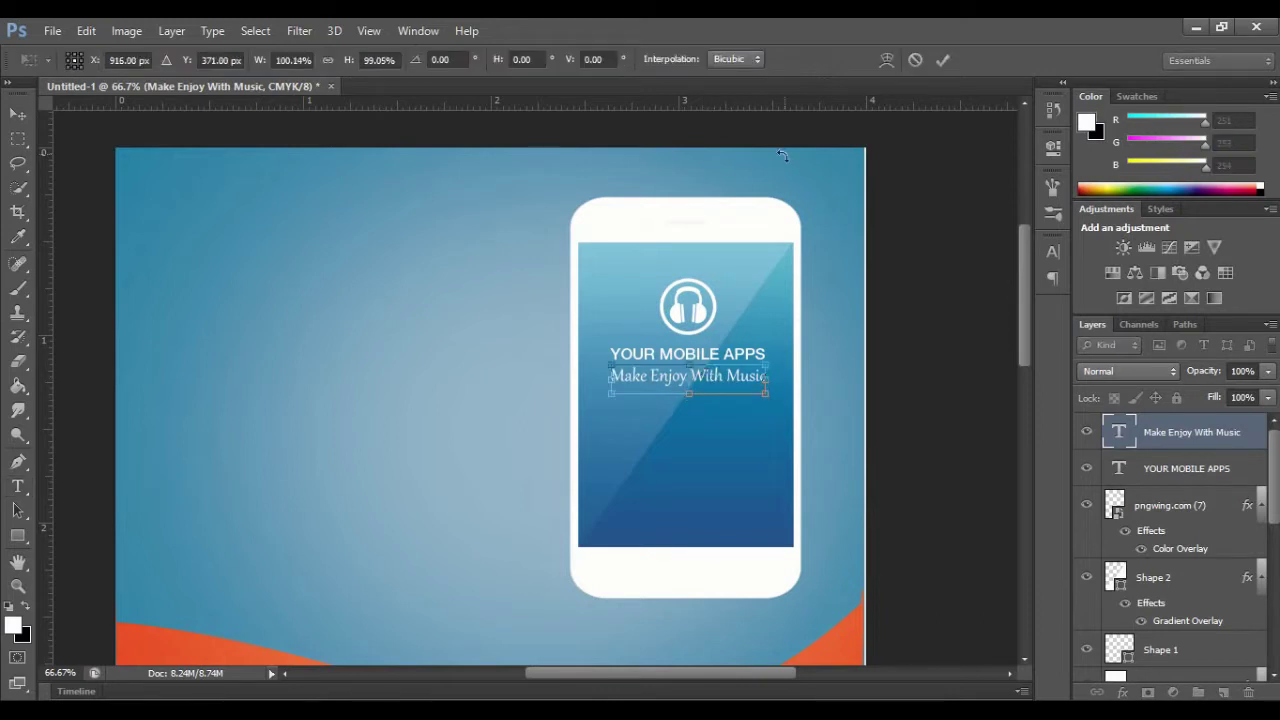
{"action": "key", "text": "Return"}
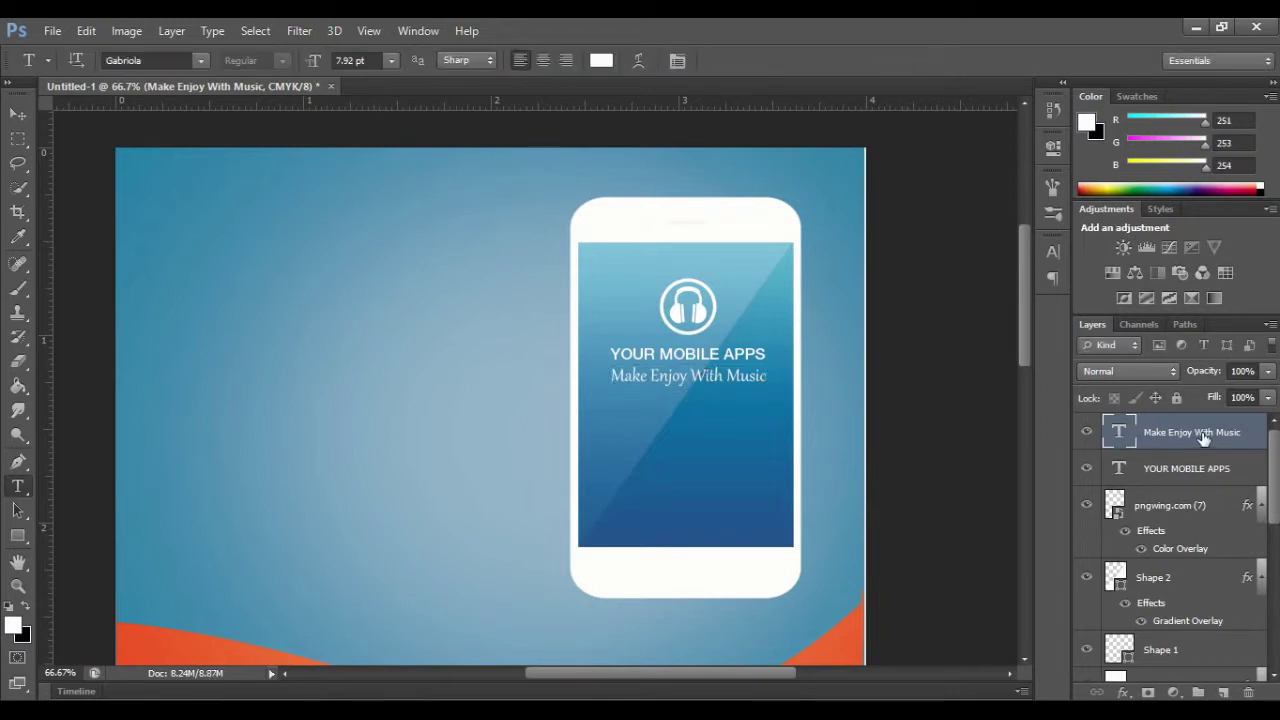
{"action": "key", "text": "ctrl+j"}
{"action": "left_click", "coordinate": [18, 113]}
{"action": "left_click_drag", "start_coordinate": [683, 374], "coordinate": [685, 427]}
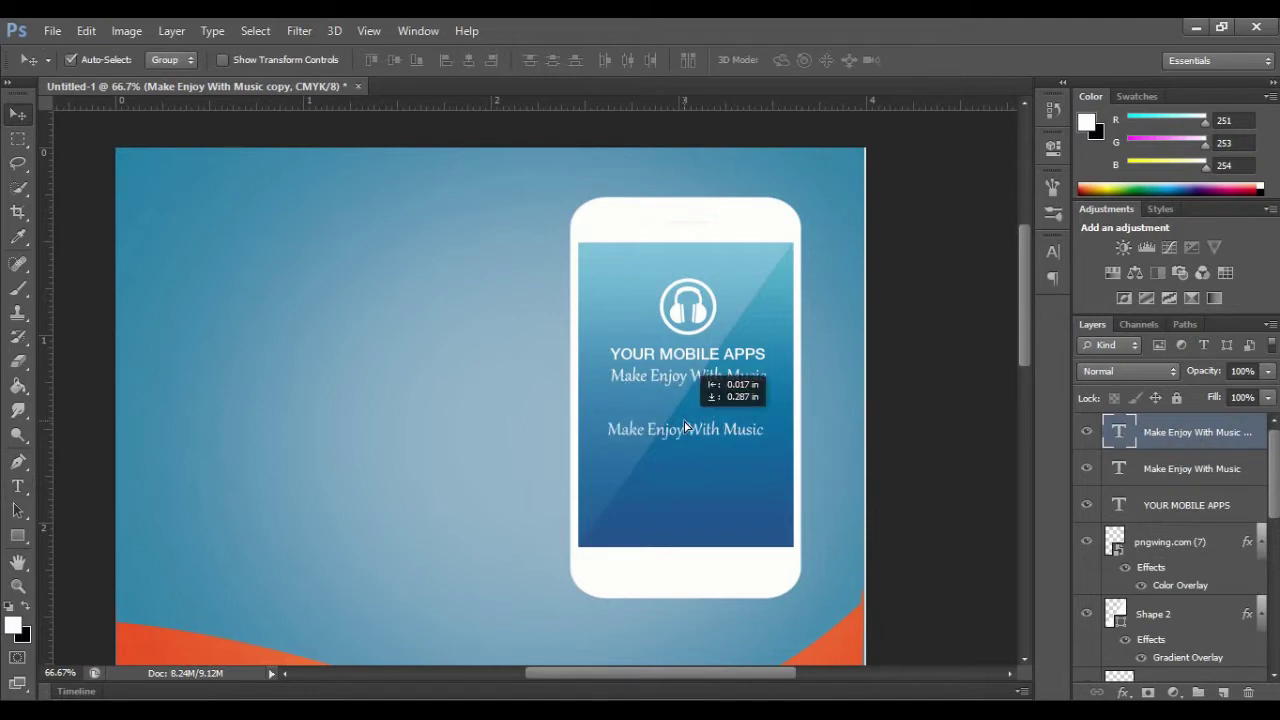
{"action": "left_click", "coordinate": [17, 488]}
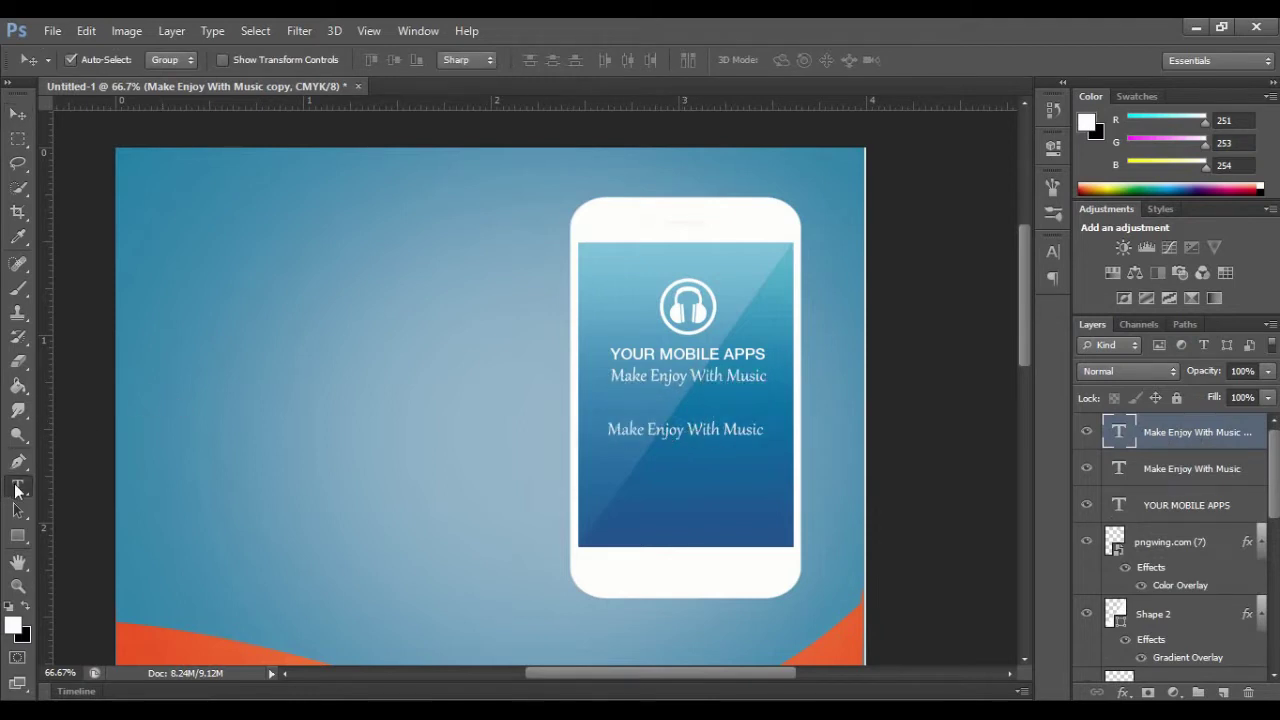
{"action": "left_click_drag", "start_coordinate": [607, 430], "coordinate": [768, 433]}
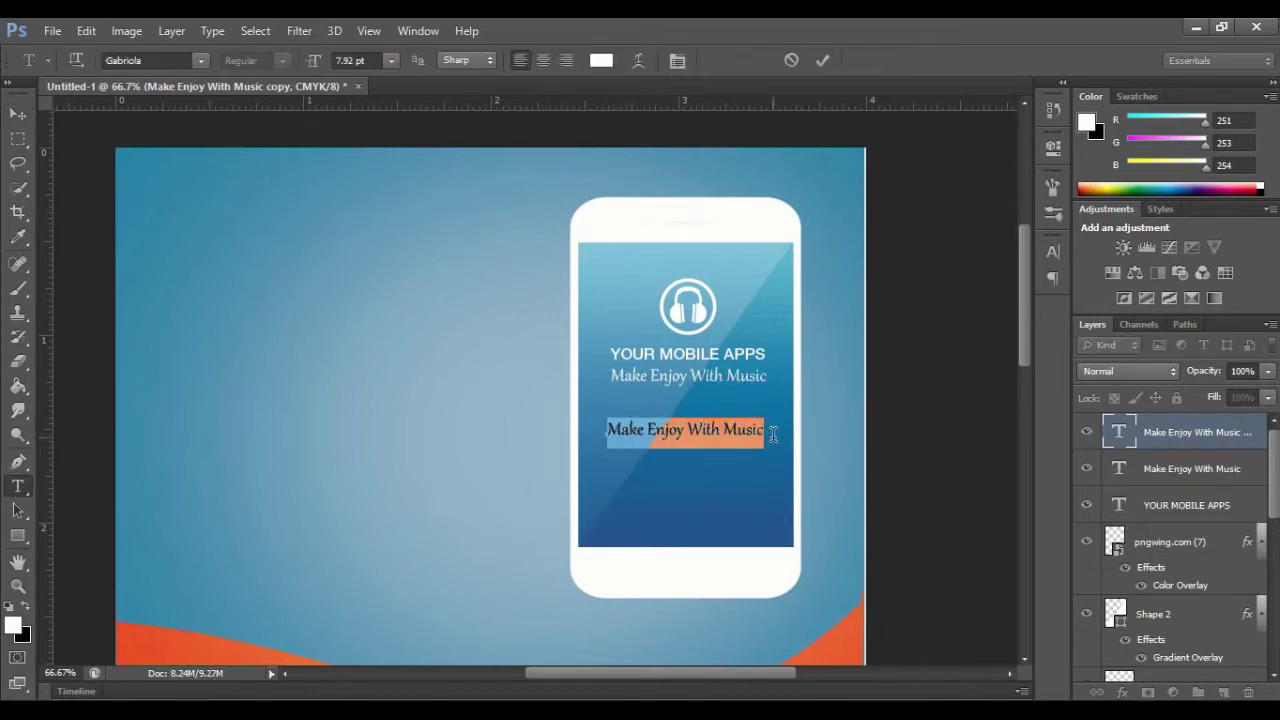
{"action": "type", "text": "Username"}
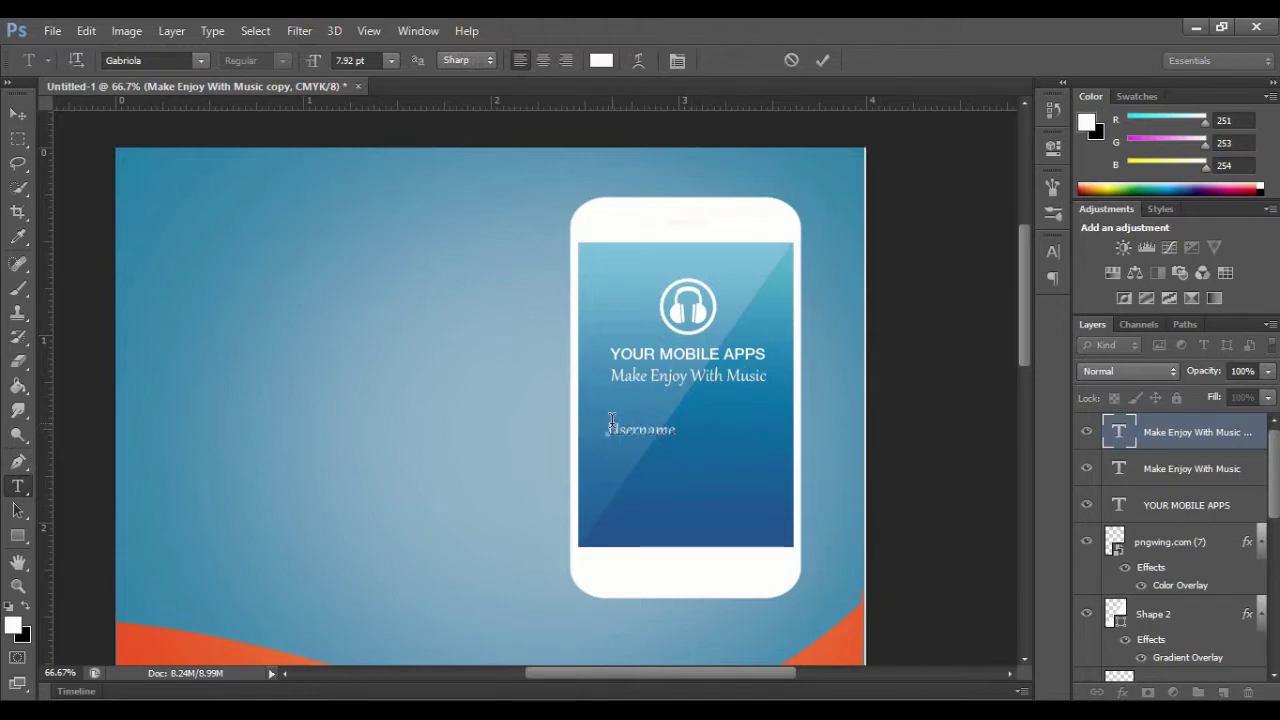
Step: Set the Username text to Bahnschrift at 6 pt
{"action": "left_click_drag", "start_coordinate": [608, 430], "coordinate": [677, 430]}
{"action": "left_click", "coordinate": [198, 65]}
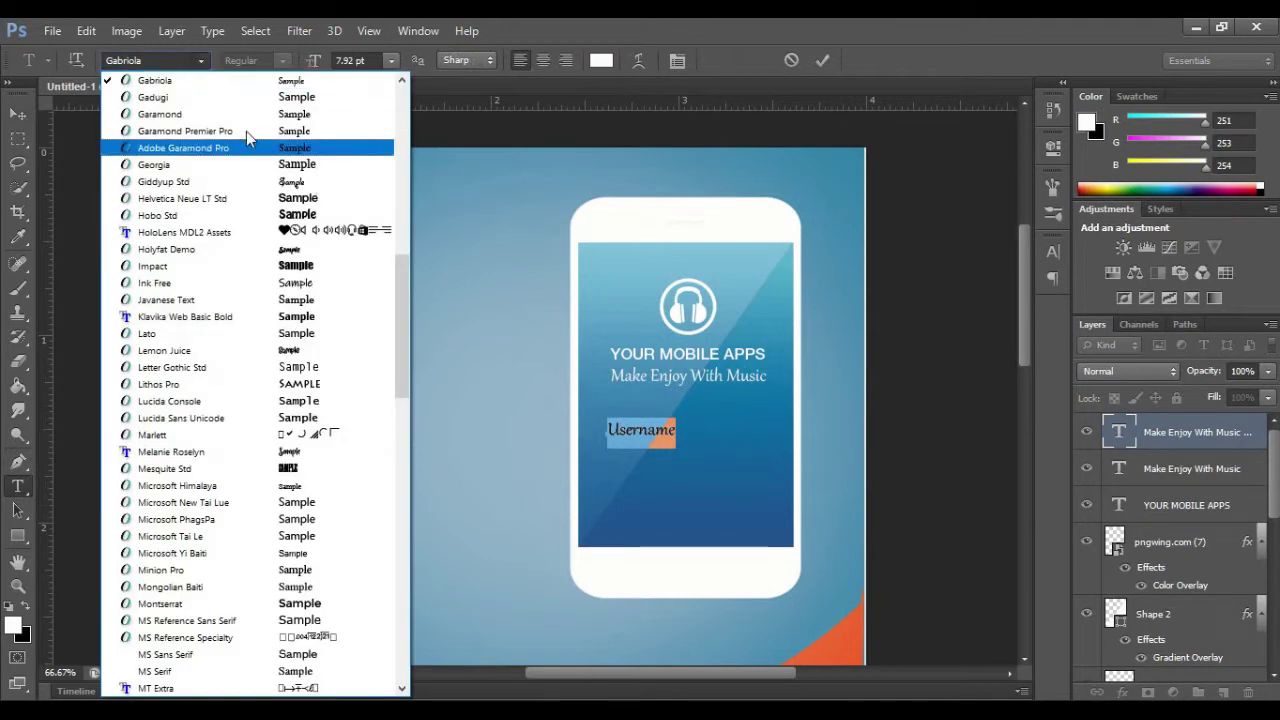
{"action": "scroll", "coordinate": [244, 220], "scroll_direction": "up", "scroll_amount": 14}
{"action": "scroll", "coordinate": [177, 221], "scroll_direction": "up", "scroll_amount": 10}
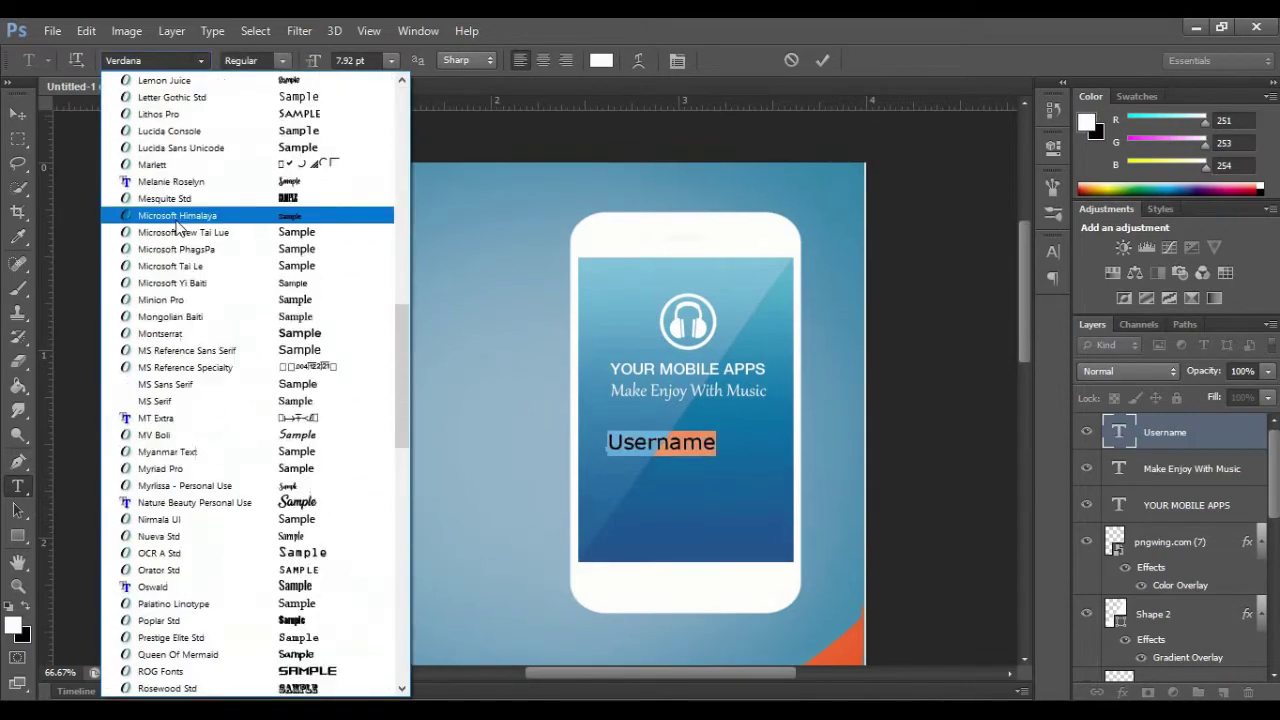
{"action": "scroll", "coordinate": [176, 226], "scroll_direction": "up", "scroll_amount": 15}
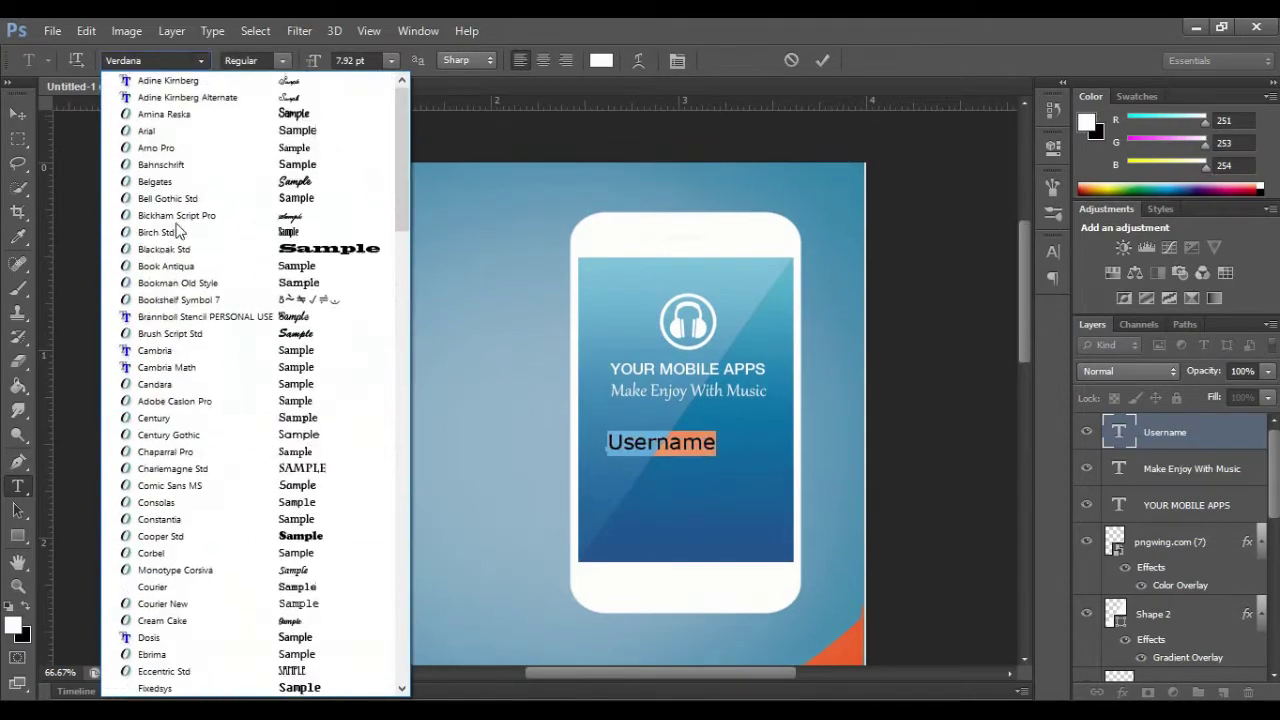
{"action": "left_click", "coordinate": [165, 182]}
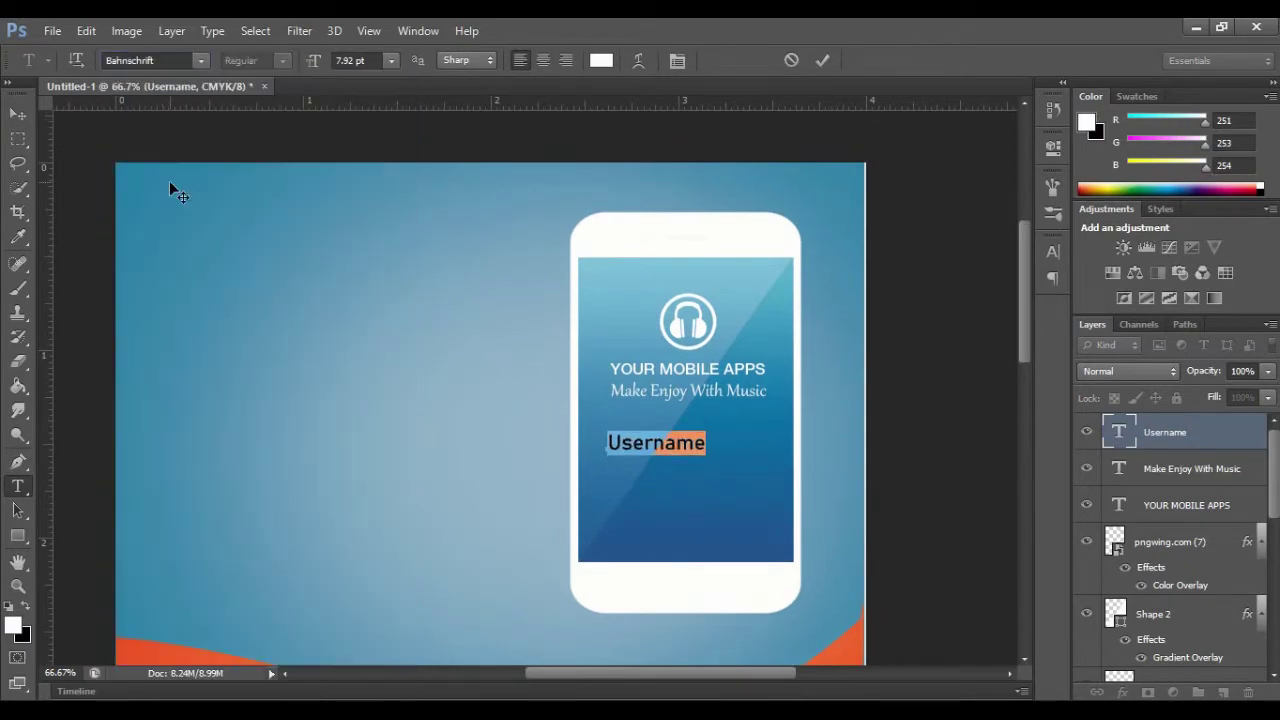
{"action": "left_click", "coordinate": [822, 62]}
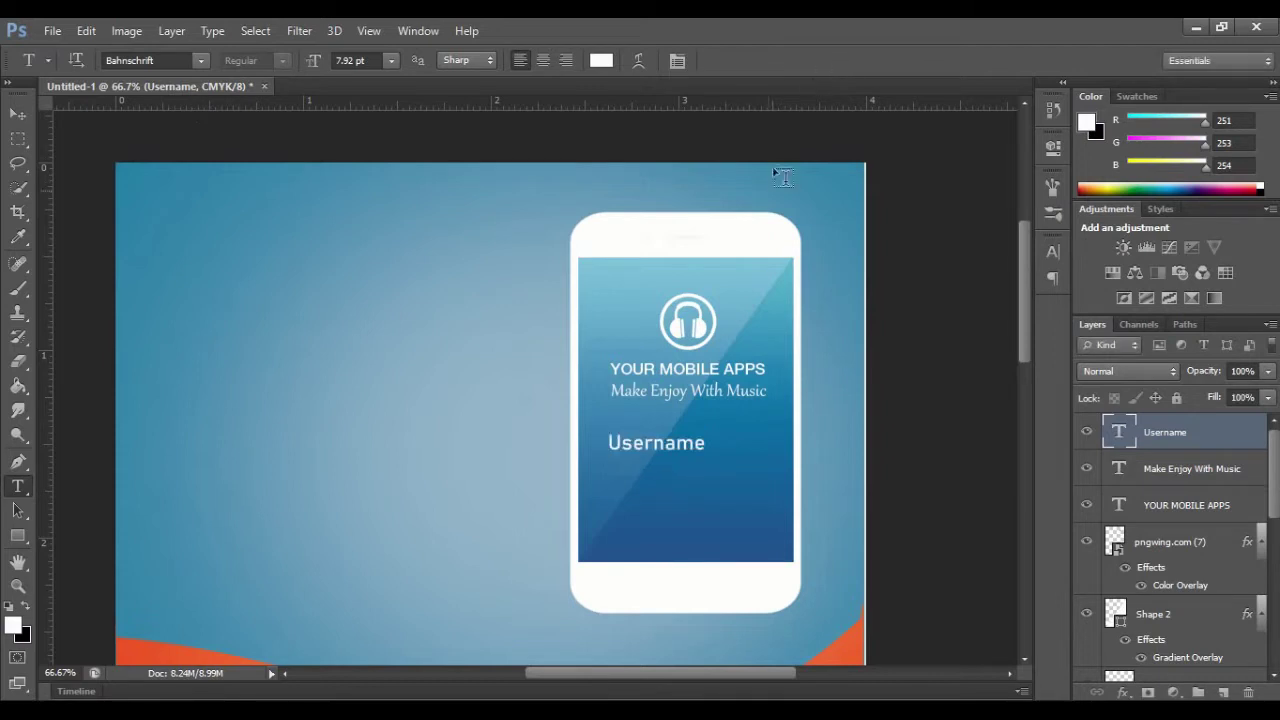
{"action": "left_click", "coordinate": [611, 441]}
{"action": "double_click", "coordinate": [684, 443]}
{"action": "left_click", "coordinate": [391, 61]}
{"action": "left_click", "coordinate": [376, 110]}
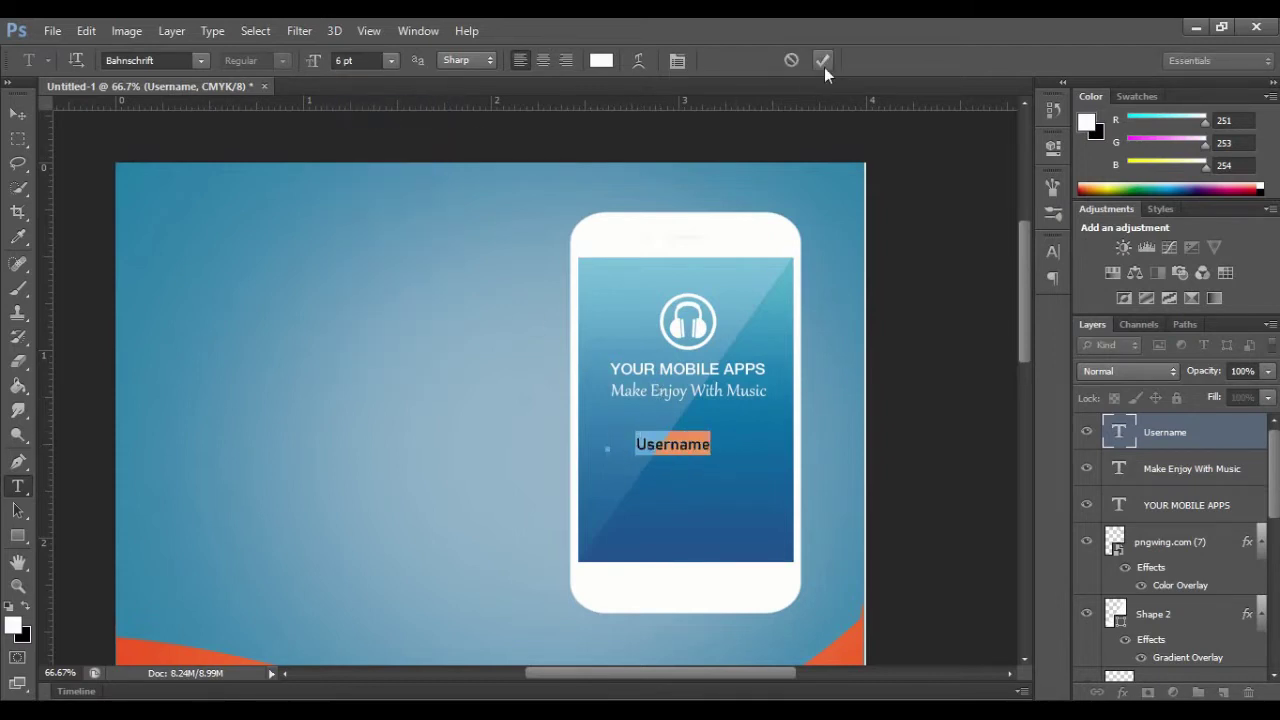
{"action": "left_click", "coordinate": [822, 61]}
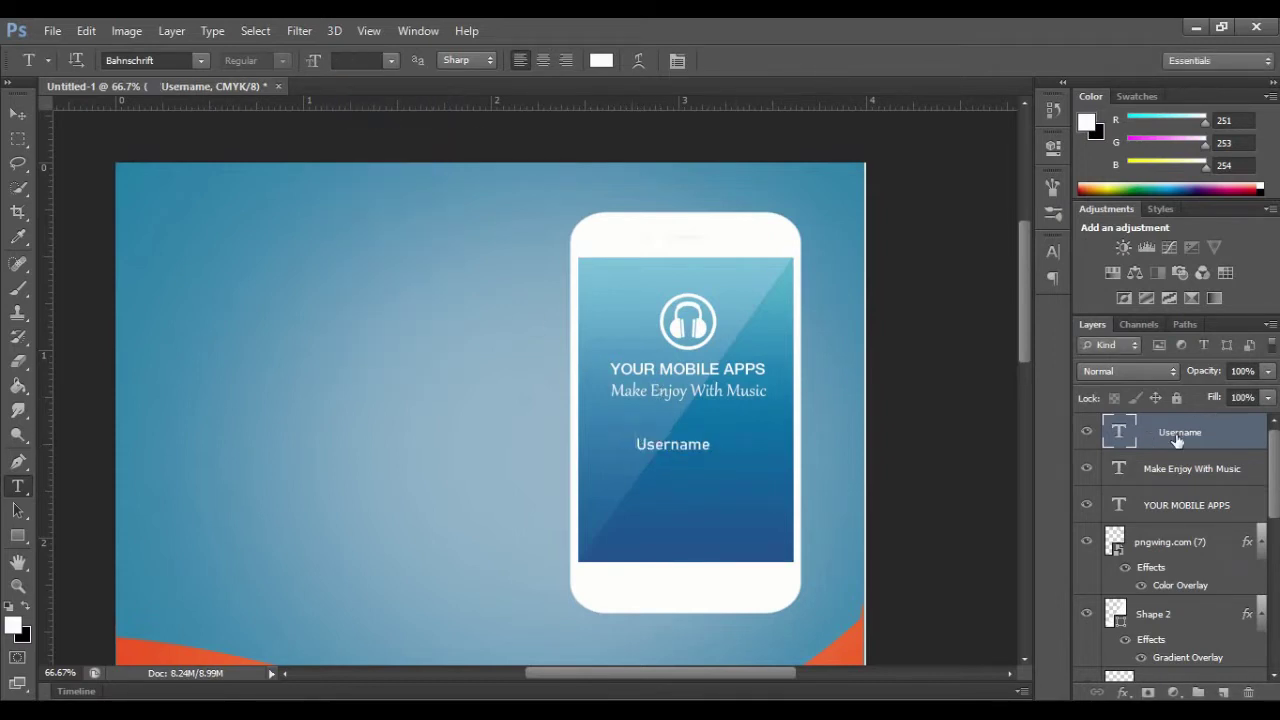
Step: Duplicate Username below itself and retype the copy as Password
{"action": "key", "text": "ctrl+j"}
{"action": "left_click_drag", "start_coordinate": [670, 445], "coordinate": [741, 488]}
{"action": "type", "text": "Pass"}
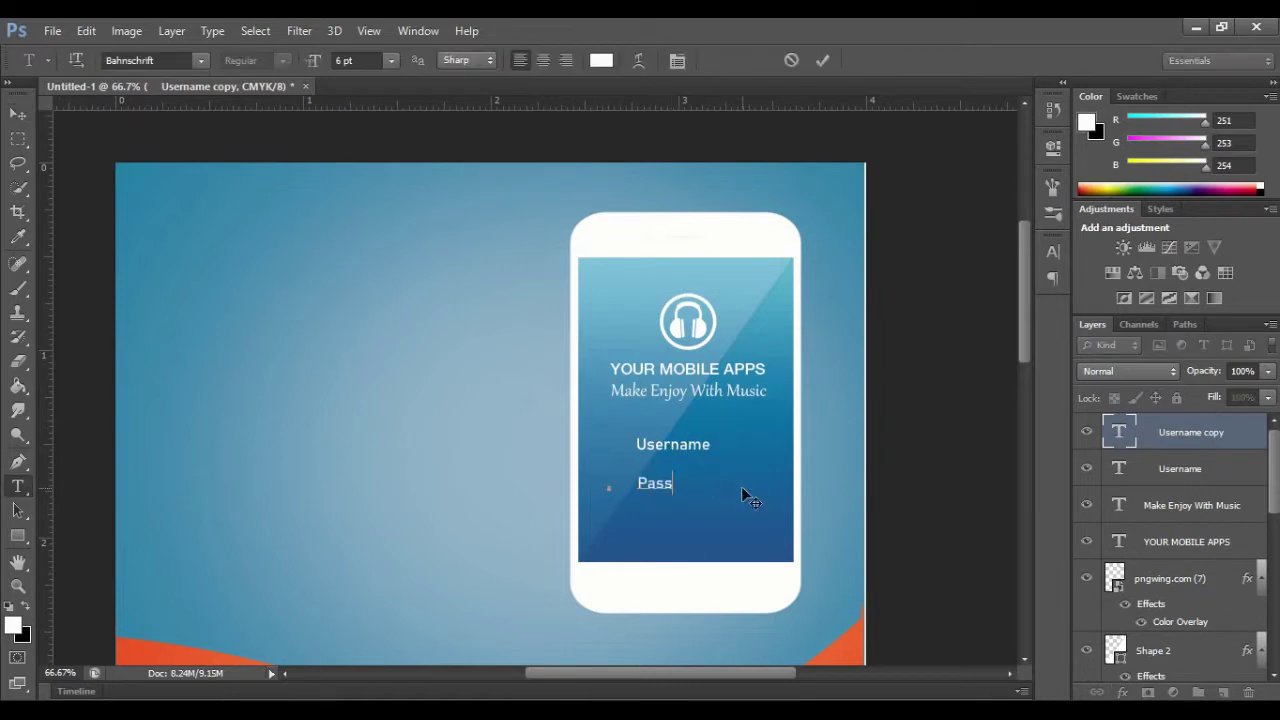
{"action": "type", "text": "word"}
{"action": "left_click", "coordinate": [639, 484]}
{"action": "left_click", "coordinate": [22, 540]}
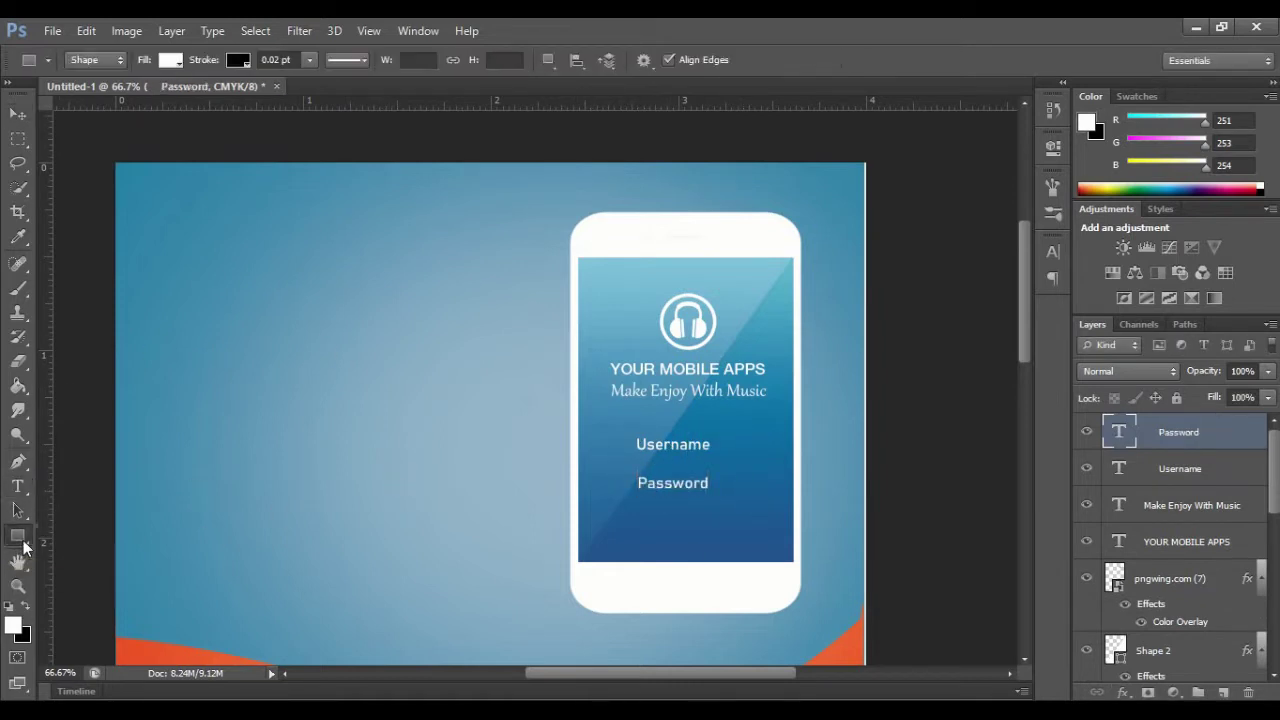
Step: Draw a thin white line under the Password label with the Line tool
{"action": "right_click", "coordinate": [22, 540]}
{"action": "left_click", "coordinate": [95, 603]}
{"action": "left_click", "coordinate": [238, 60]}
{"action": "left_click", "coordinate": [148, 150]}
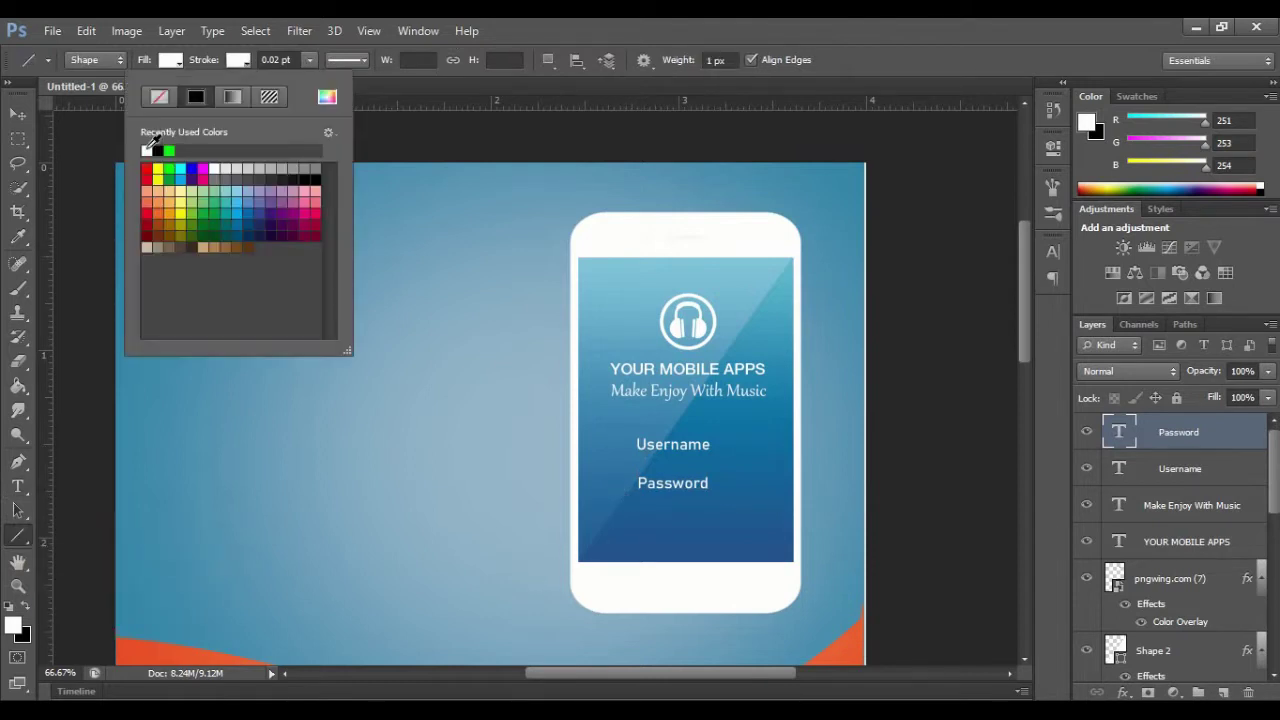
{"action": "left_click", "coordinate": [310, 60]}
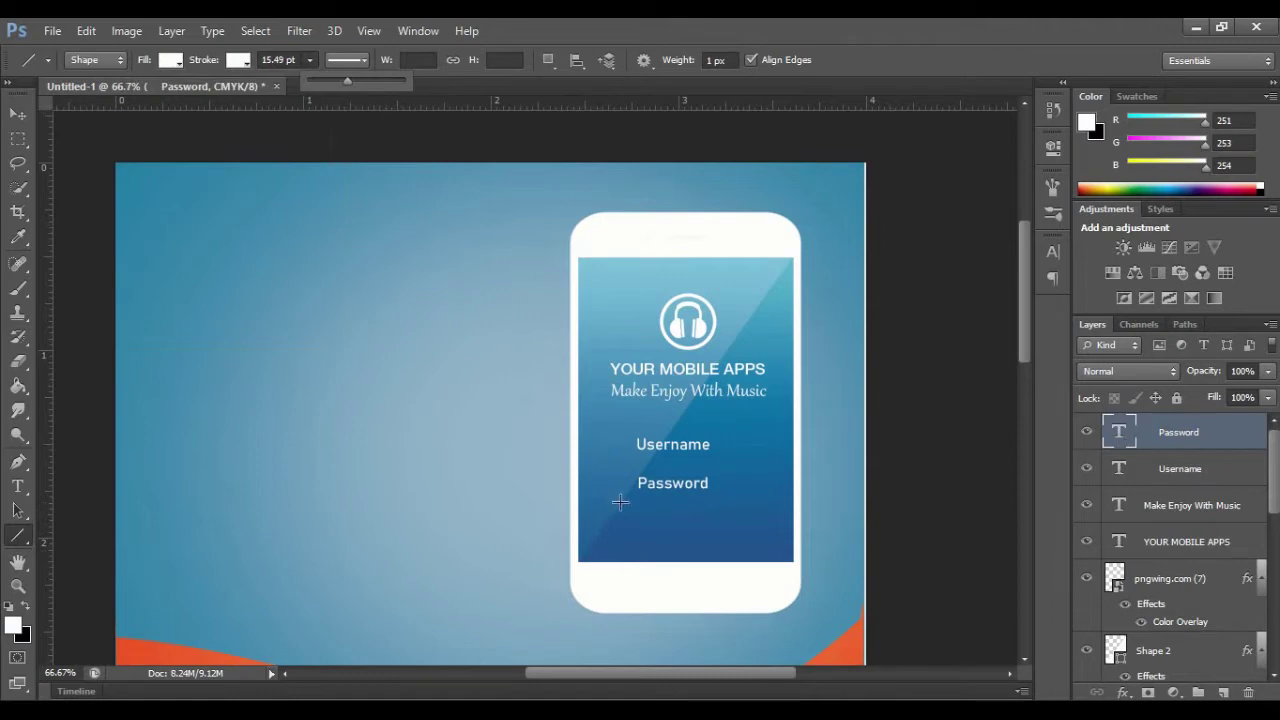
{"action": "left_click_drag", "start_coordinate": [620, 502], "coordinate": [758, 470]}
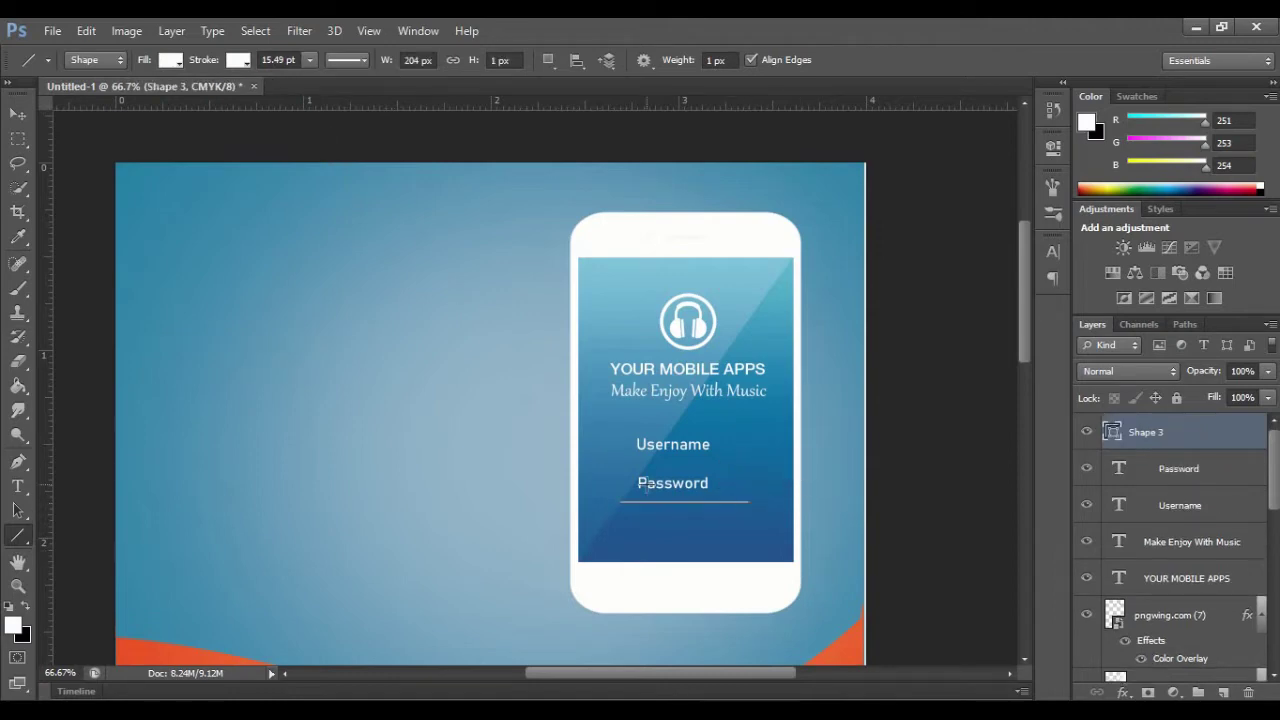
Step: Give the line a near-white Color Overlay layer style
{"action": "right_click", "coordinate": [1196, 432]}
{"action": "left_click", "coordinate": [857, 123]}
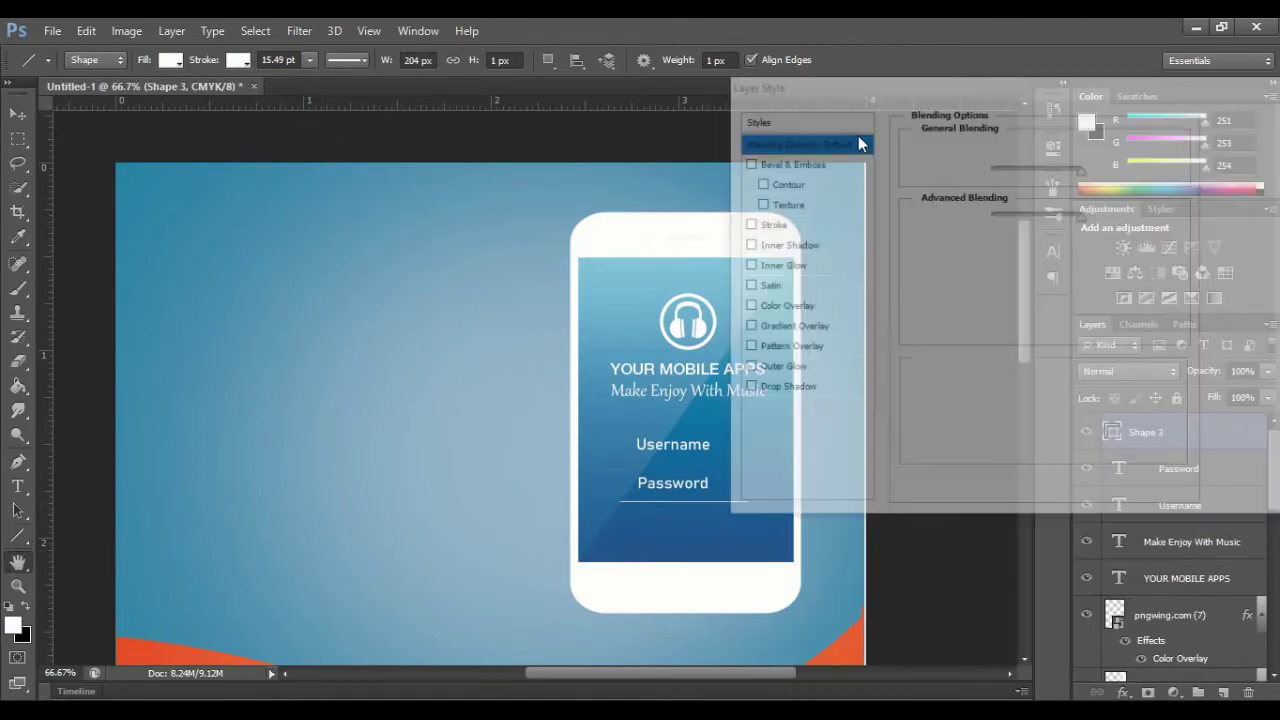
{"action": "left_click", "coordinate": [797, 307]}
{"action": "left_click", "coordinate": [1114, 150]}
{"action": "left_click_drag", "start_coordinate": [942, 454], "coordinate": [955, 260]}
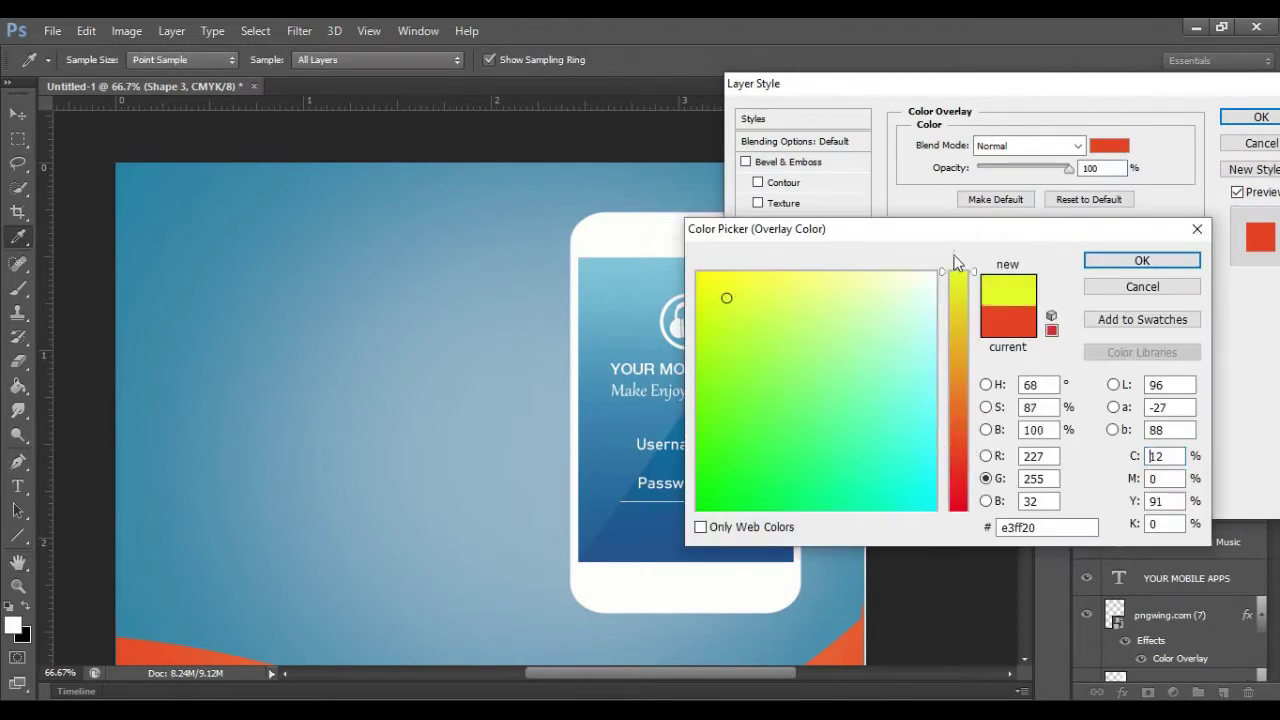
{"action": "left_click", "coordinate": [934, 275]}
{"action": "key", "text": "Return"}
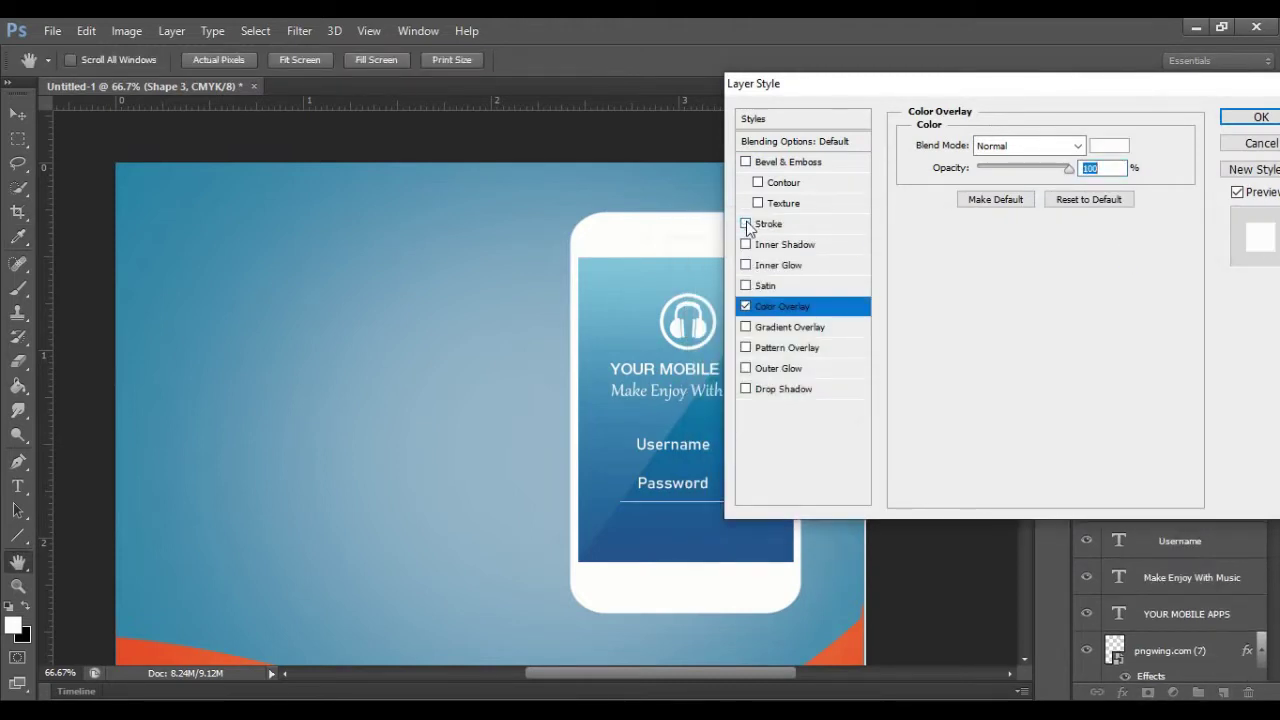
{"action": "left_click", "coordinate": [1226, 118]}
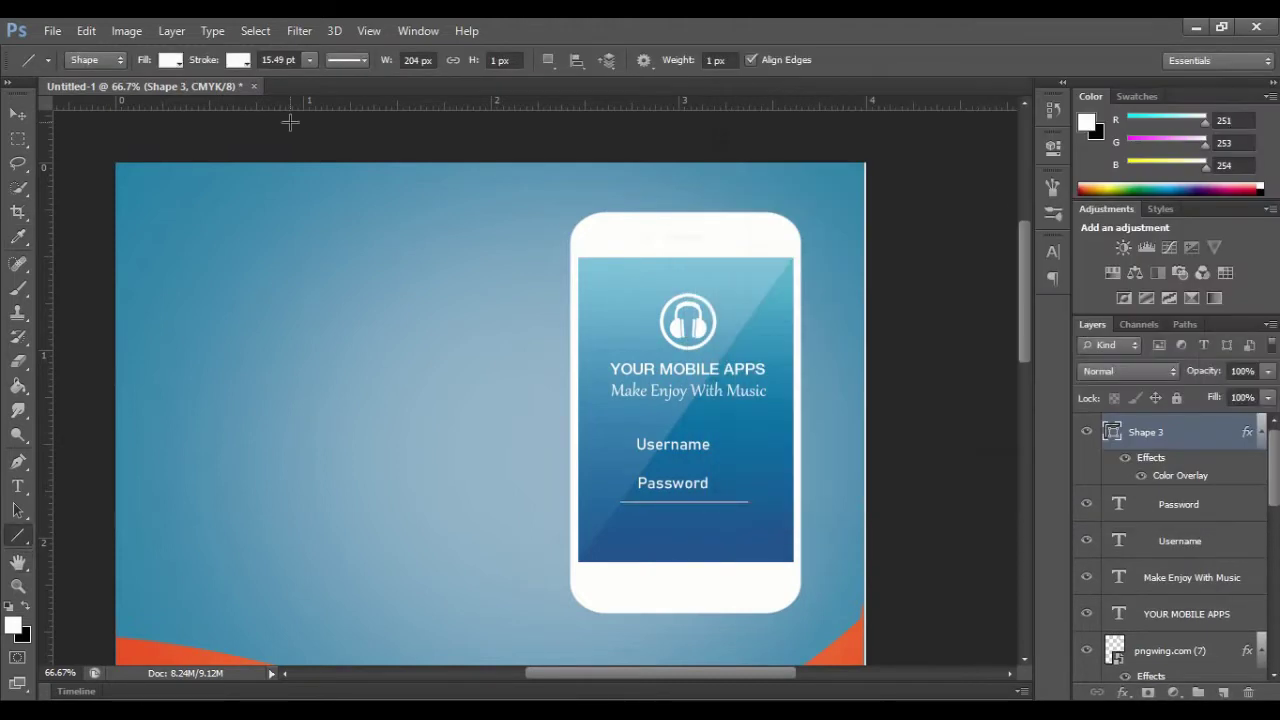
Step: Set the line's stroke to none and duplicate the underline layer with Ctrl+J
{"action": "left_click", "coordinate": [239, 60]}
{"action": "left_click", "coordinate": [158, 97]}
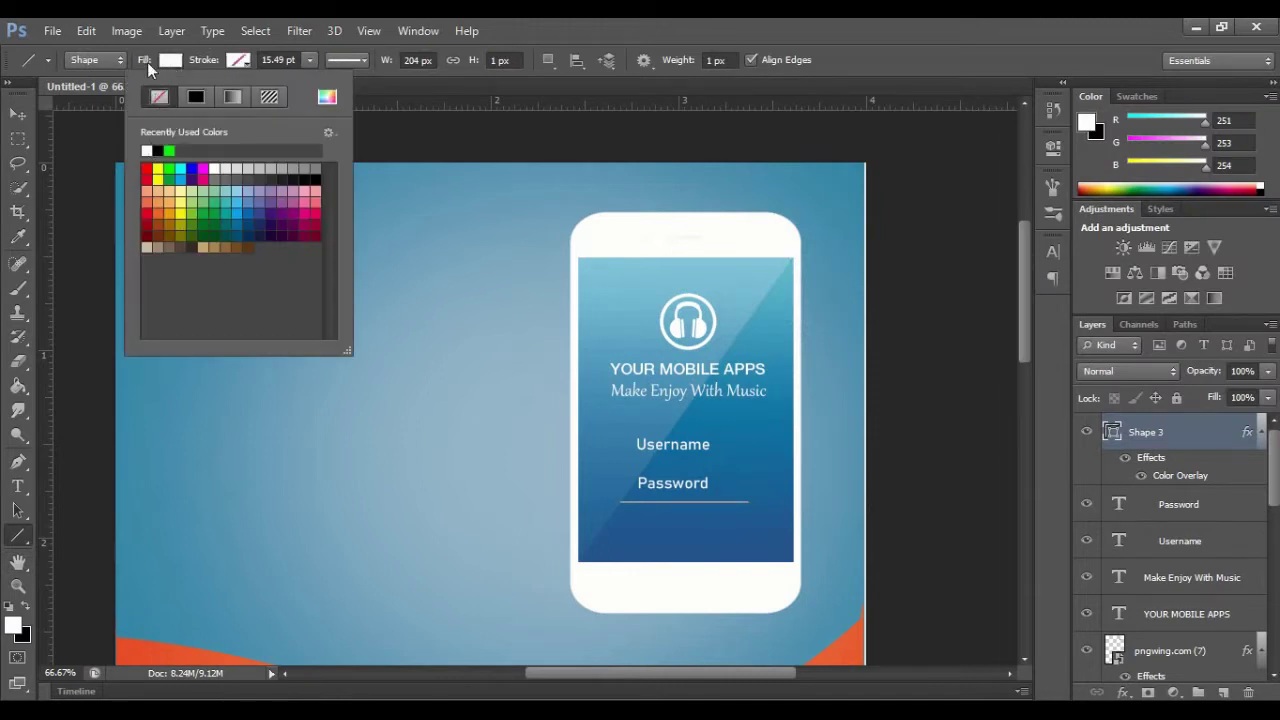
{"action": "left_click", "coordinate": [168, 60]}
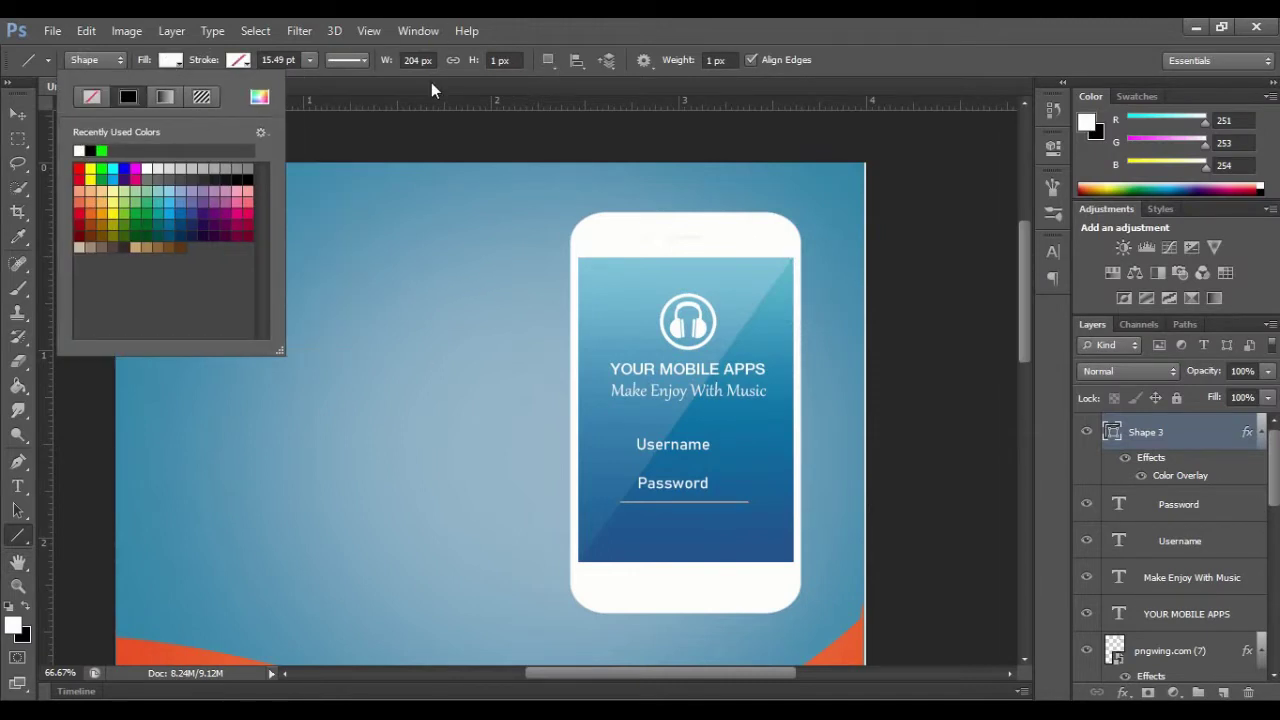
{"action": "left_click", "coordinate": [1176, 460]}
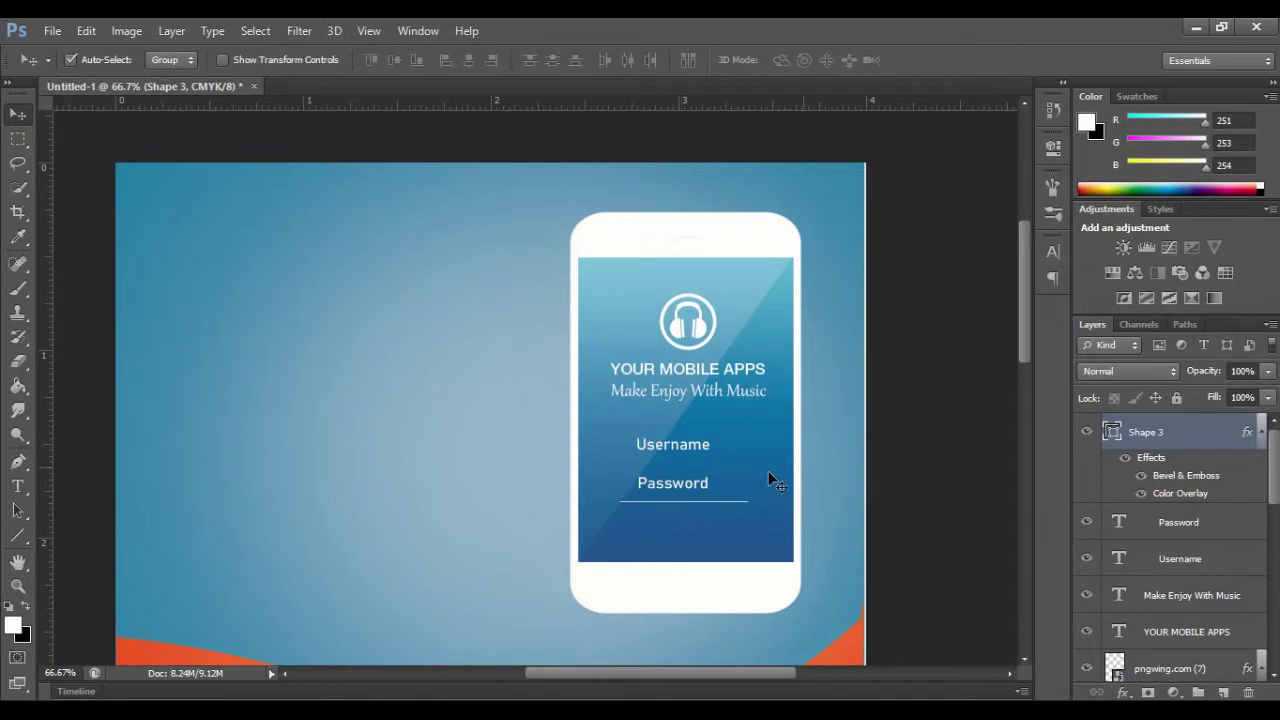
{"action": "key", "text": "ctrl+j"}
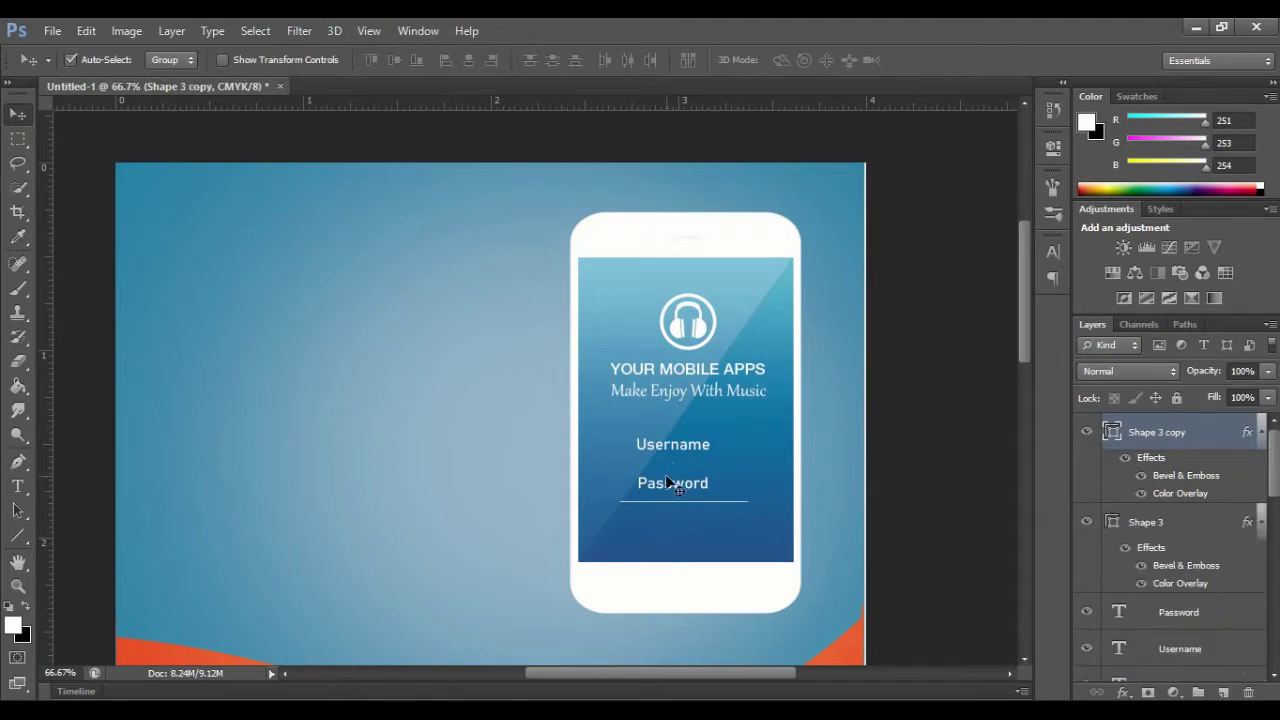
Step: Move the underline copy up beneath Username and reposition the Username label
{"action": "left_click_drag", "start_coordinate": [673, 489], "coordinate": [671, 462]}
{"action": "left_click", "coordinate": [651, 449]}
{"action": "key", "text": "ctrl+t"}
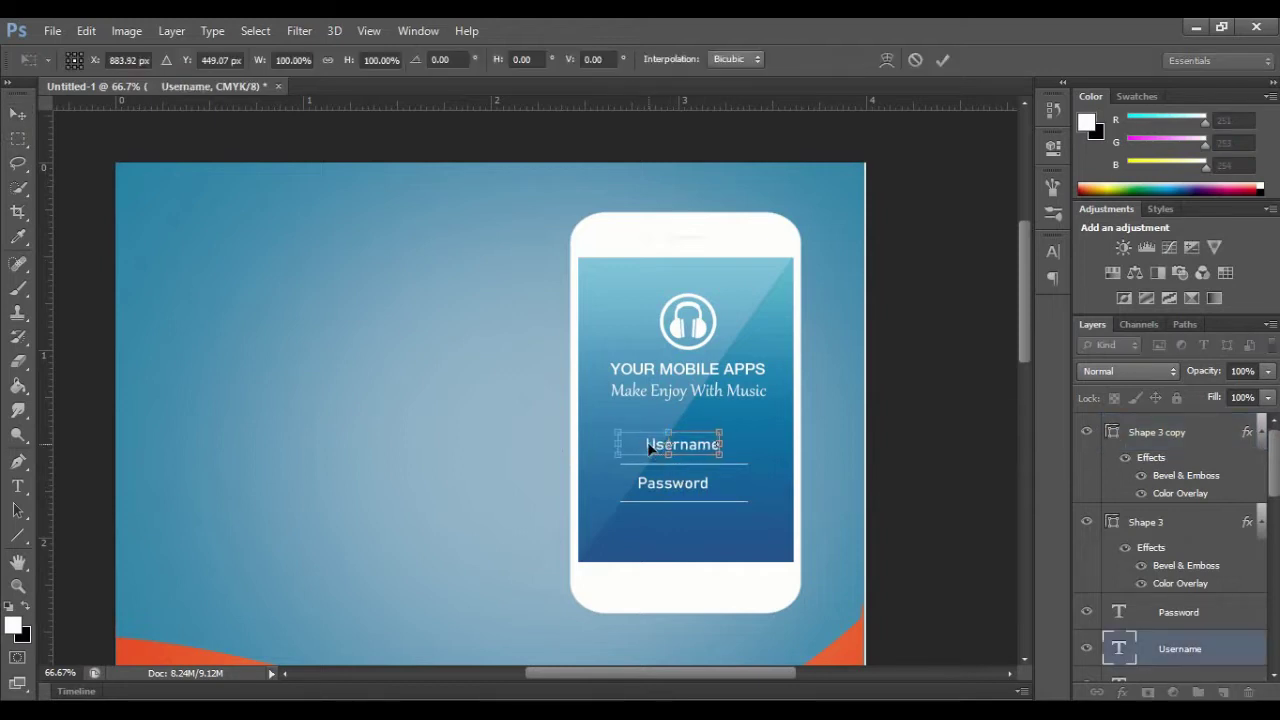
{"action": "left_click", "coordinate": [943, 65]}
Step: Nudge the Password label right so it sits centred over its underline
{"action": "left_click", "coordinate": [672, 485]}
{"action": "key", "text": "ctrl+t"}
{"action": "key", "text": "Right"}
{"action": "key", "text": "Right"}
{"action": "key", "text": "Right"}
{"action": "key", "text": "Right"}
{"action": "key", "text": "Right"}
{"action": "key", "text": "Right"}
{"action": "key", "text": "Right"}
{"action": "key", "text": "Right"}
{"action": "key", "text": "Right"}
{"action": "key", "text": "Right"}
{"action": "key", "text": "Right"}
{"action": "key", "text": "Right"}
{"action": "key", "text": "Right"}
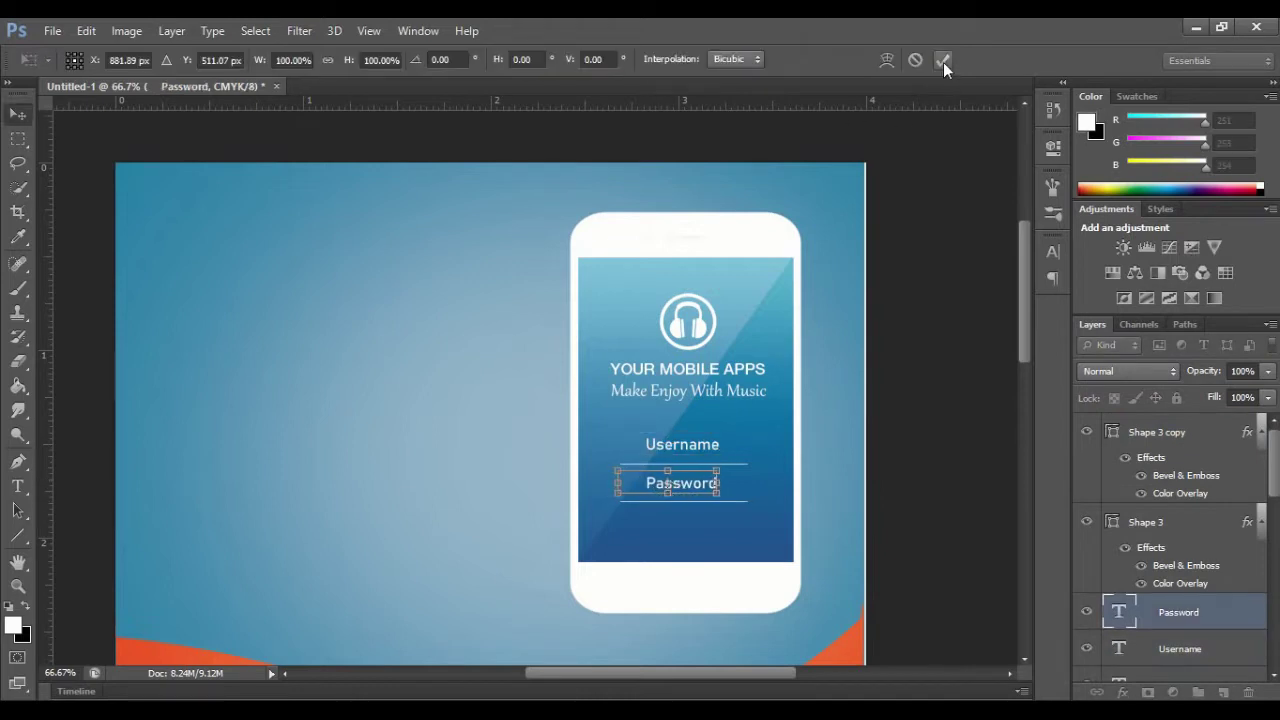
{"action": "left_click", "coordinate": [943, 65]}
{"action": "key", "text": "ctrl+t"}
{"action": "left_click", "coordinate": [943, 60]}
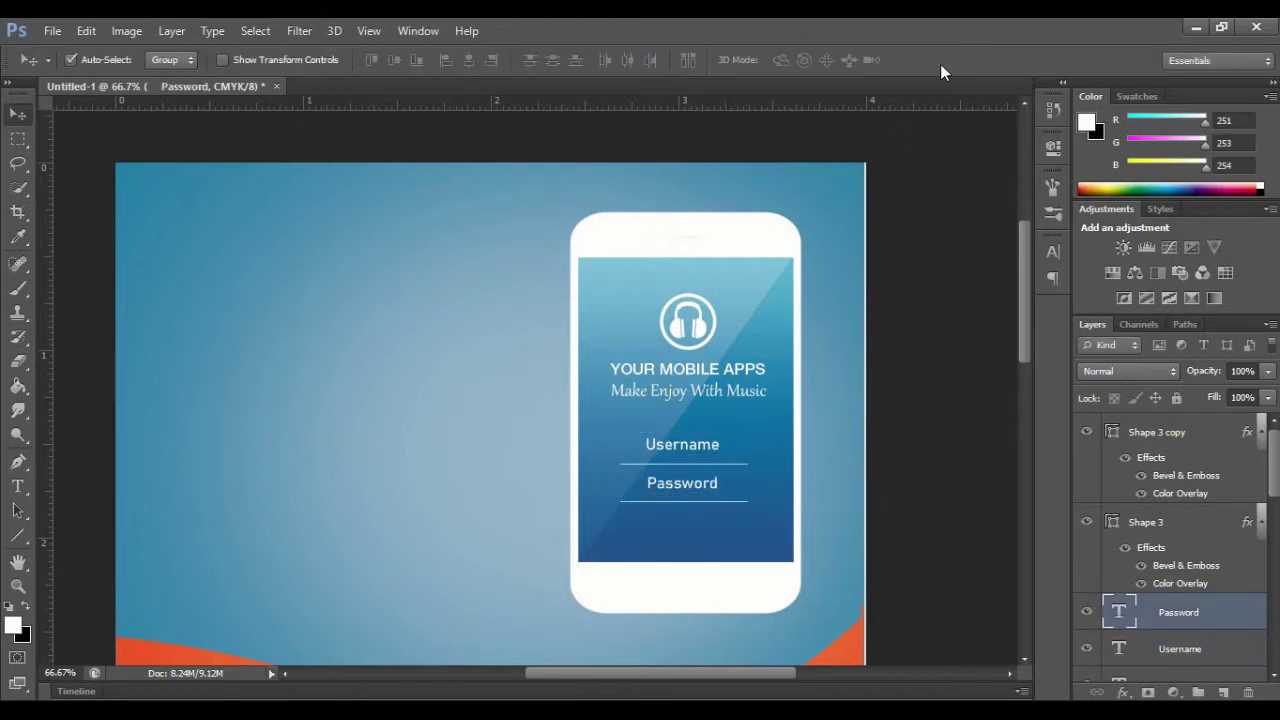
{"action": "left_click", "coordinate": [22, 539]}
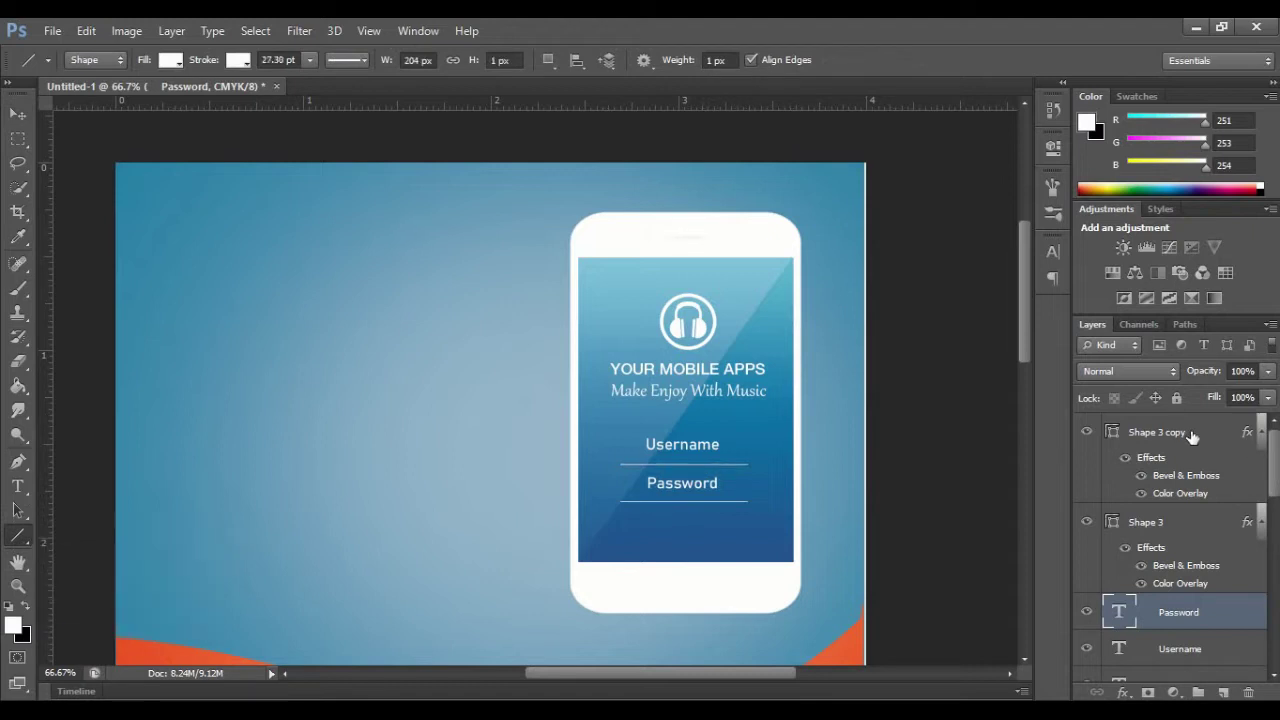
Step: Draw a white rounded-rectangle button below the Password field
{"action": "left_click", "coordinate": [1160, 432]}
{"action": "left_click", "coordinate": [18, 563]}
{"action": "left_click_drag", "start_coordinate": [18, 539], "coordinate": [89, 547]}
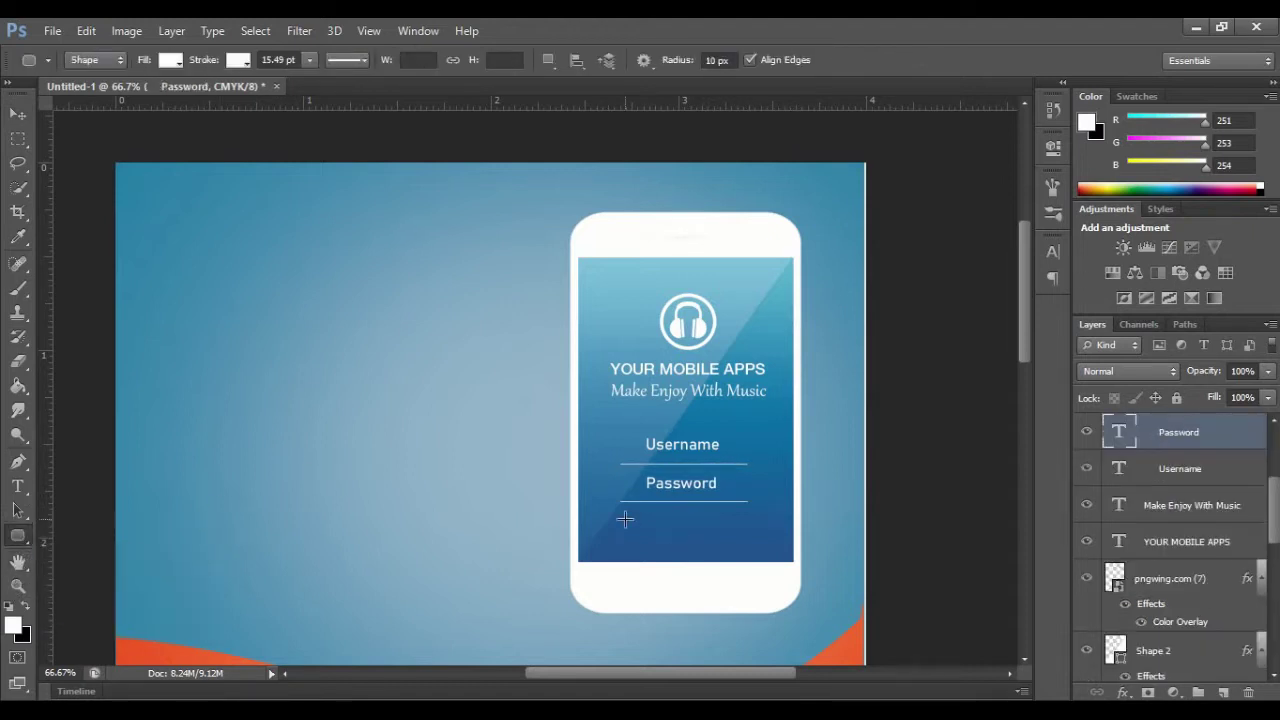
{"action": "left_click_drag", "start_coordinate": [625, 521], "coordinate": [733, 543]}
Step: Duplicate the Password text, stack it above the button, and move it onto the button
{"action": "left_click", "coordinate": [1185, 471]}
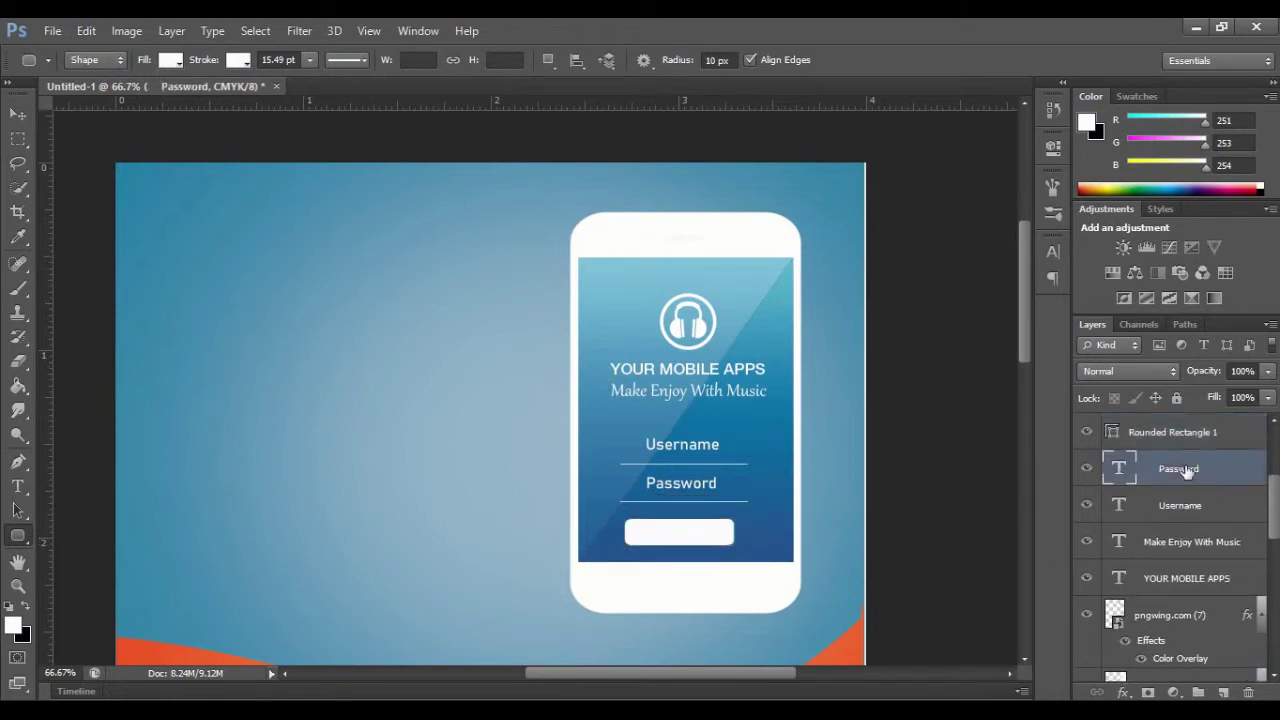
{"action": "key", "text": "ctrl+j"}
{"action": "left_click_drag", "start_coordinate": [1185, 470], "coordinate": [1187, 432]}
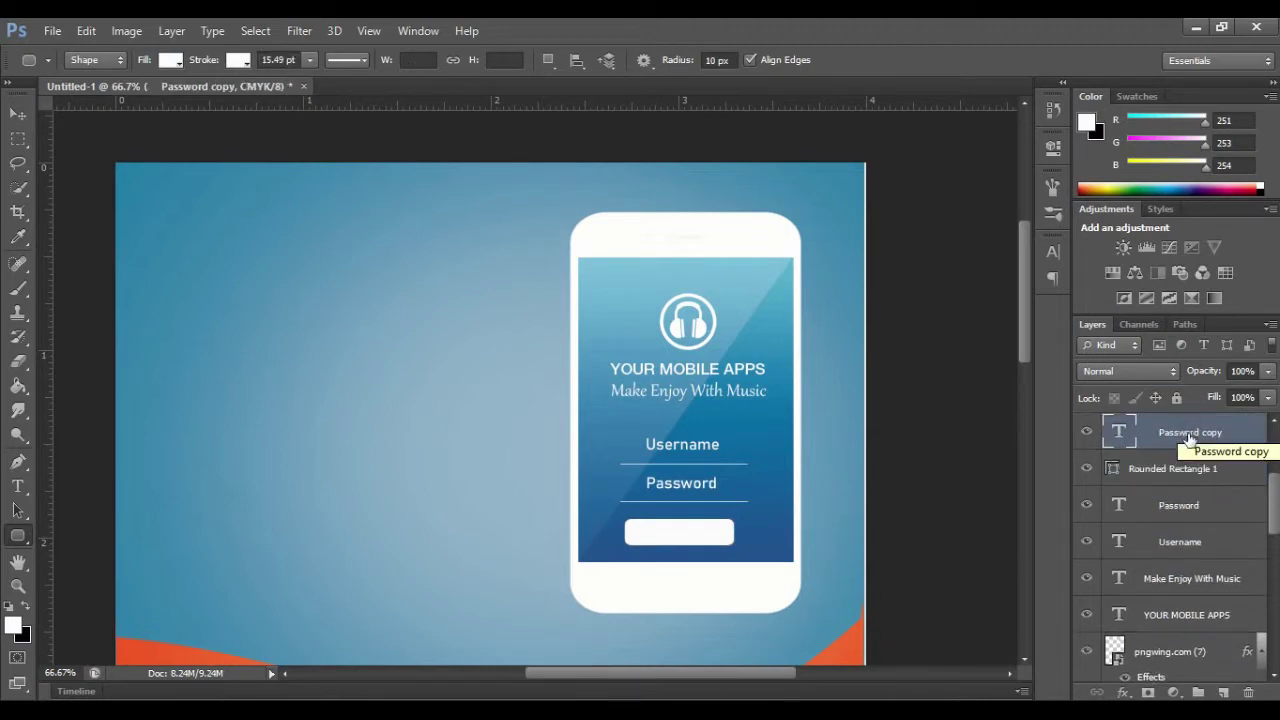
{"action": "left_click", "coordinate": [18, 114]}
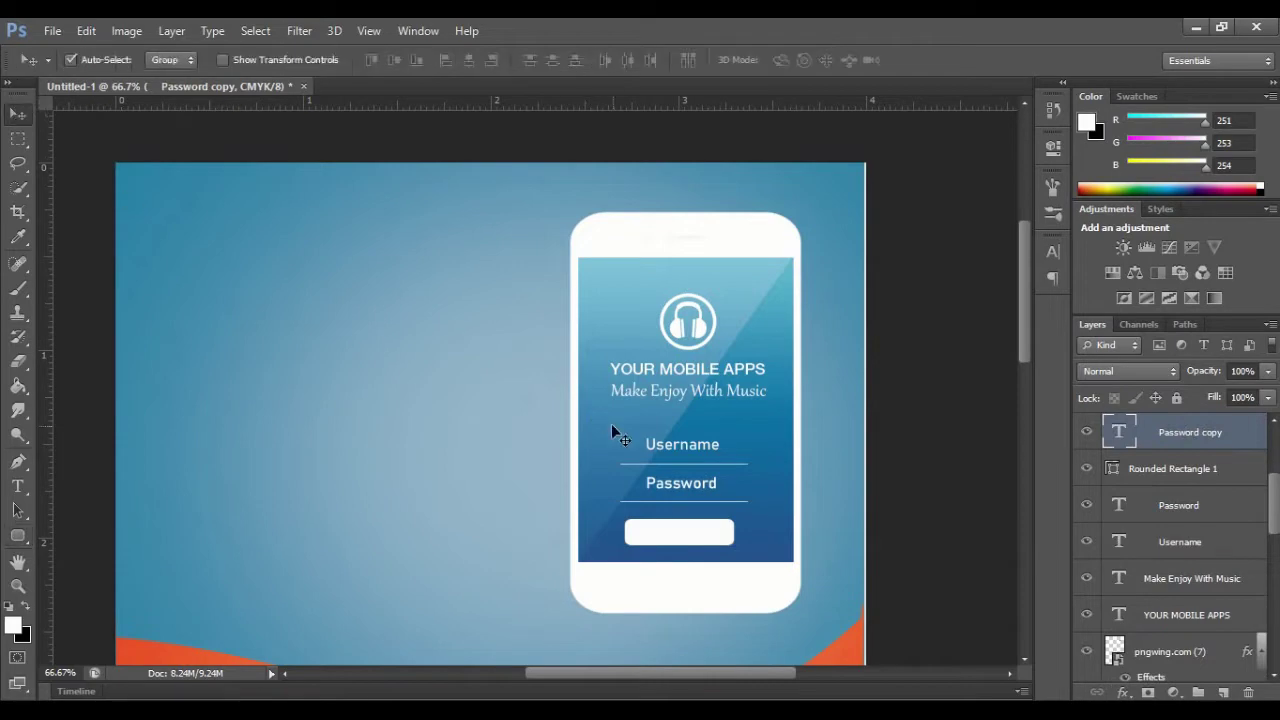
{"action": "left_click_drag", "start_coordinate": [675, 478], "coordinate": [838, 524]}
Step: Retype the copy as 'Log In' in black and centre it inside the button
{"action": "left_click", "coordinate": [18, 486]}
{"action": "type", "text": "Log In"}
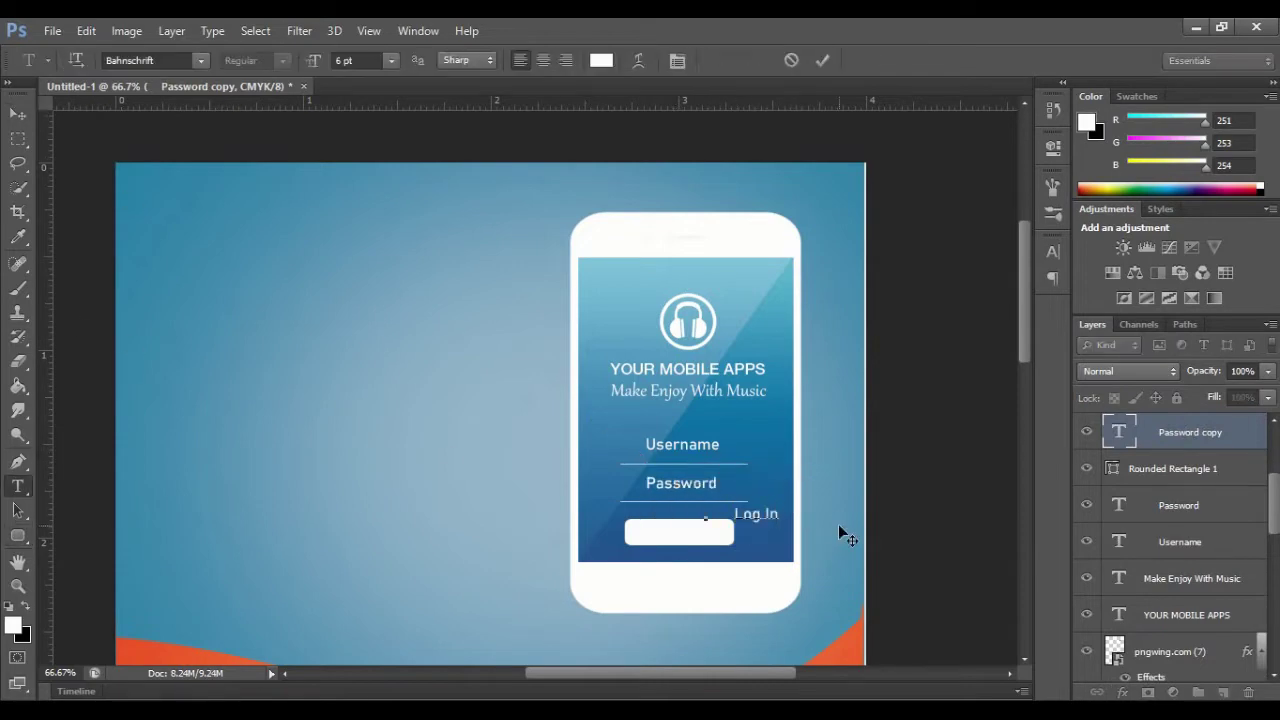
{"action": "key", "text": "ctrl+a"}
{"action": "left_click", "coordinate": [601, 60]}
{"action": "left_click", "coordinate": [700, 506]}
{"action": "left_click", "coordinate": [1140, 262]}
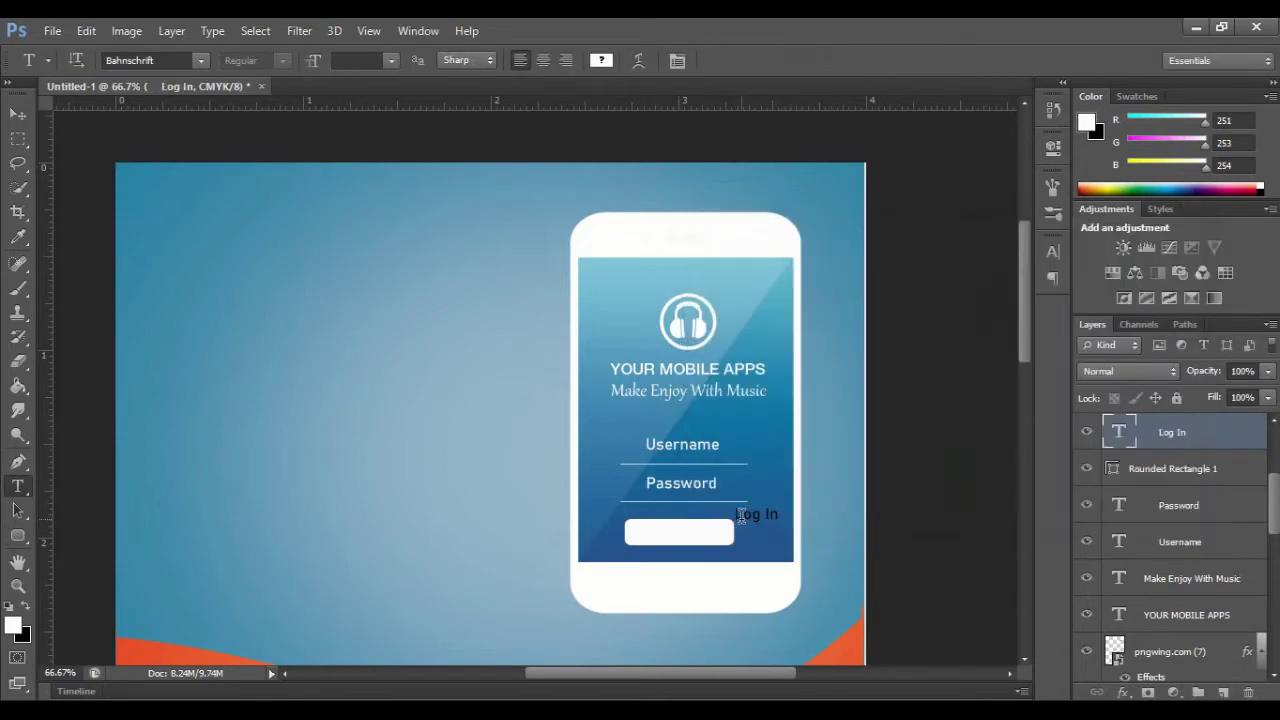
{"action": "left_click", "coordinate": [822, 60]}
{"action": "key", "text": "ctrl+t"}
{"action": "left_click_drag", "start_coordinate": [750, 514], "coordinate": [664, 531]}
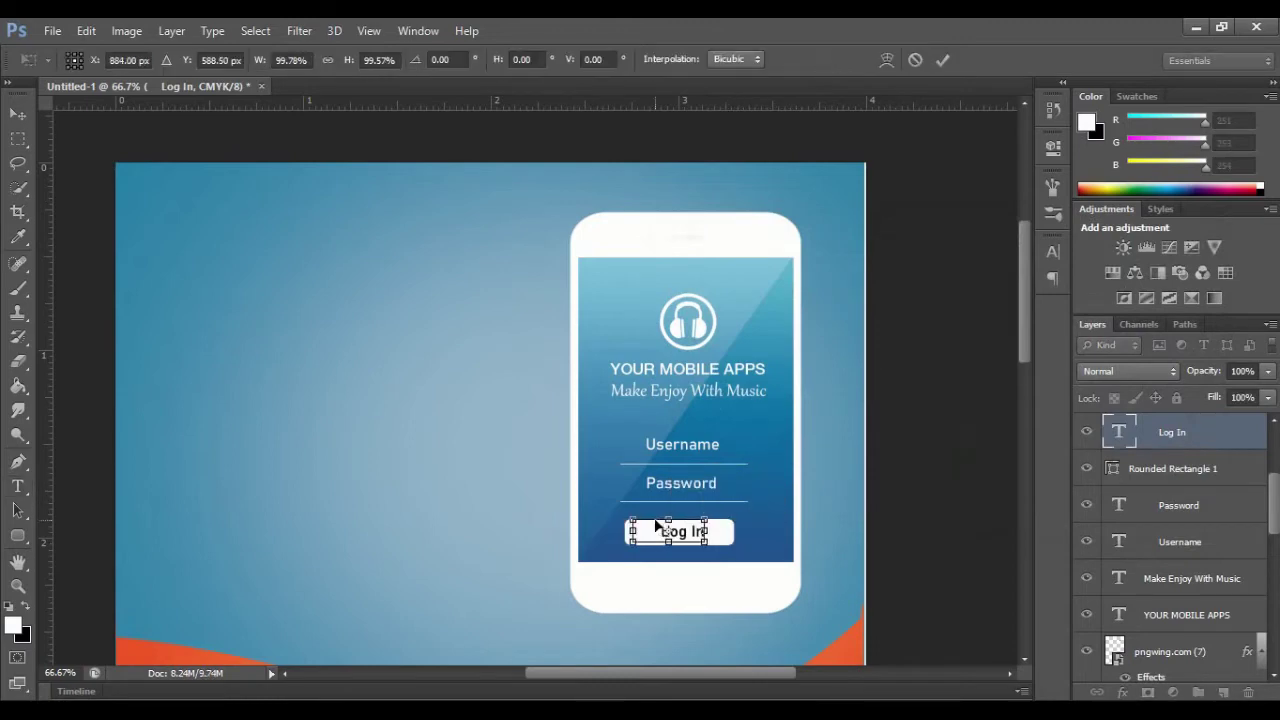
{"action": "left_click", "coordinate": [941, 60]}
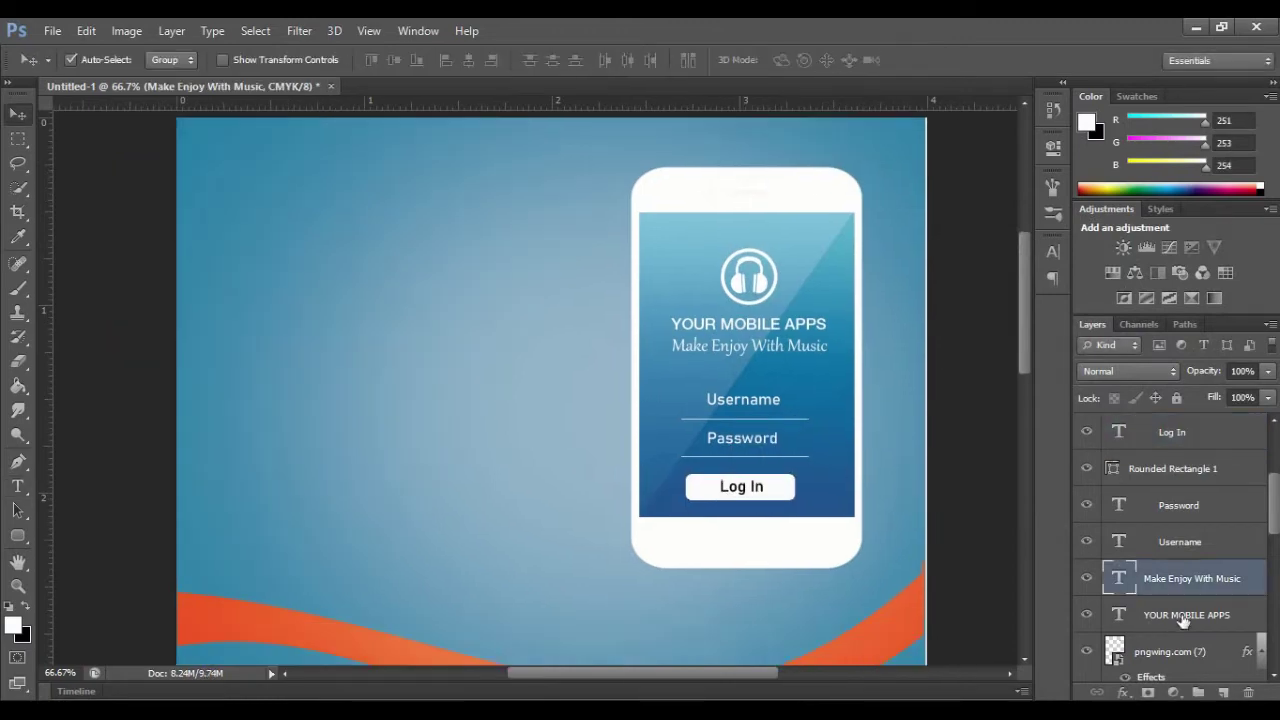
{"action": "left_click", "coordinate": [1183, 618]}
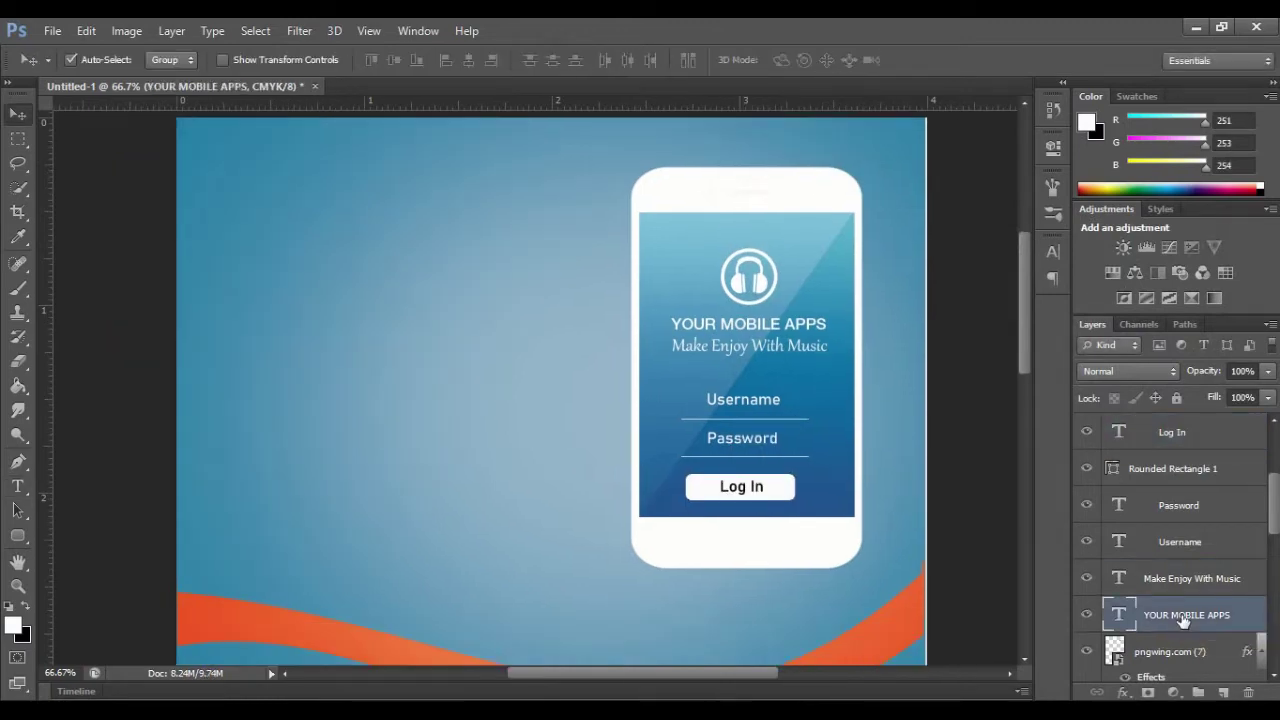
Step: Copy the YOUR MOBILE APPS text to the upper left and retype it as 'STARCOM MOBILE' at 10 pt
{"action": "key", "text": "ctrl+j"}
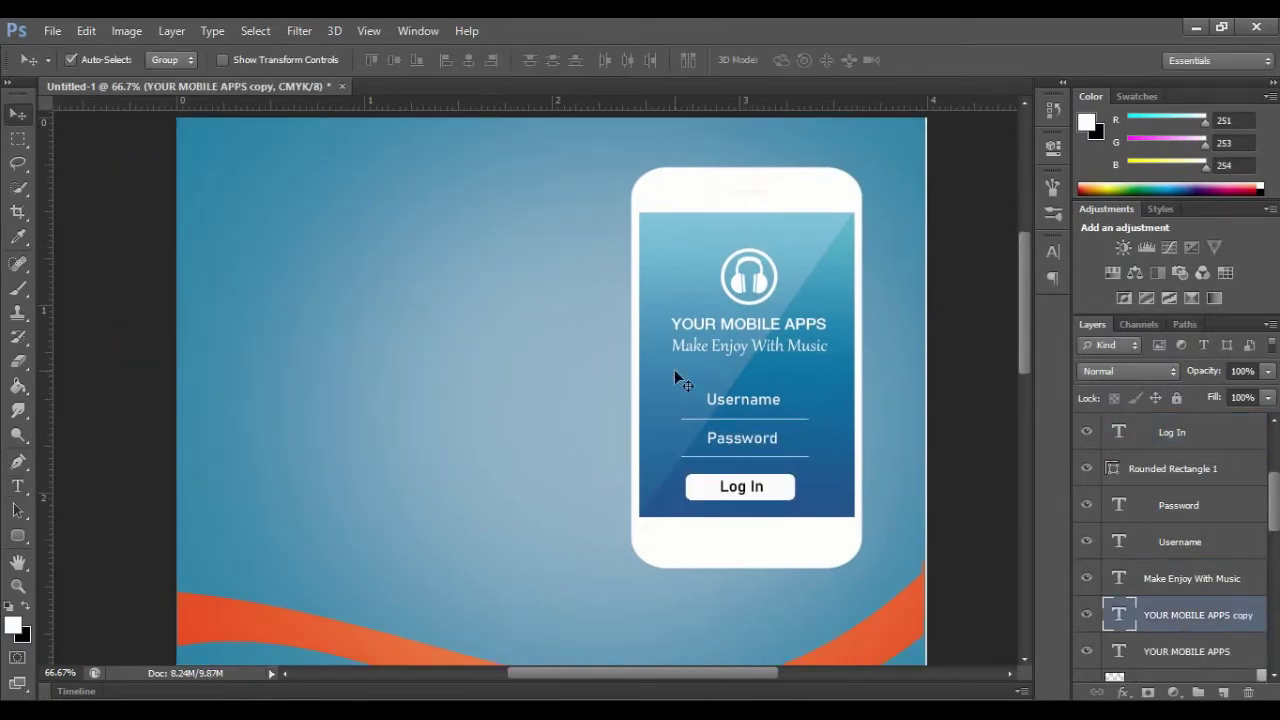
{"action": "left_click_drag", "start_coordinate": [745, 330], "coordinate": [416, 284]}
{"action": "left_click", "coordinate": [18, 486]}
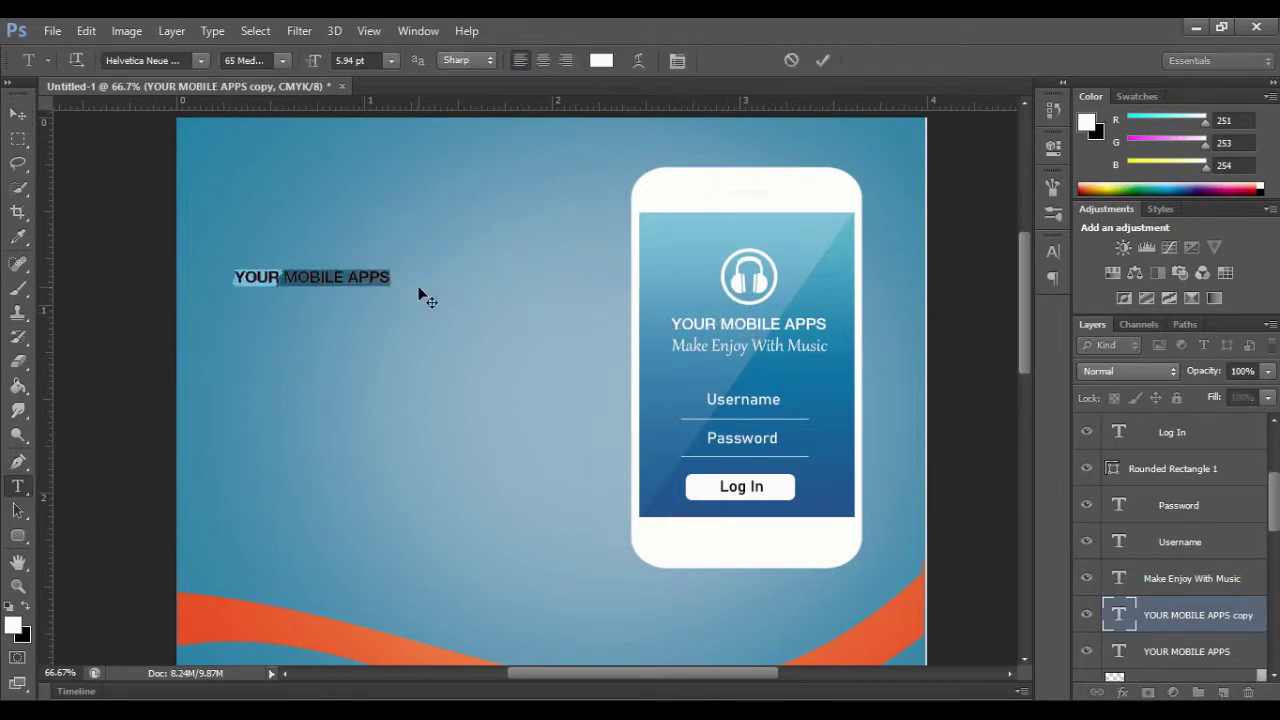
{"action": "type", "text": "S"}
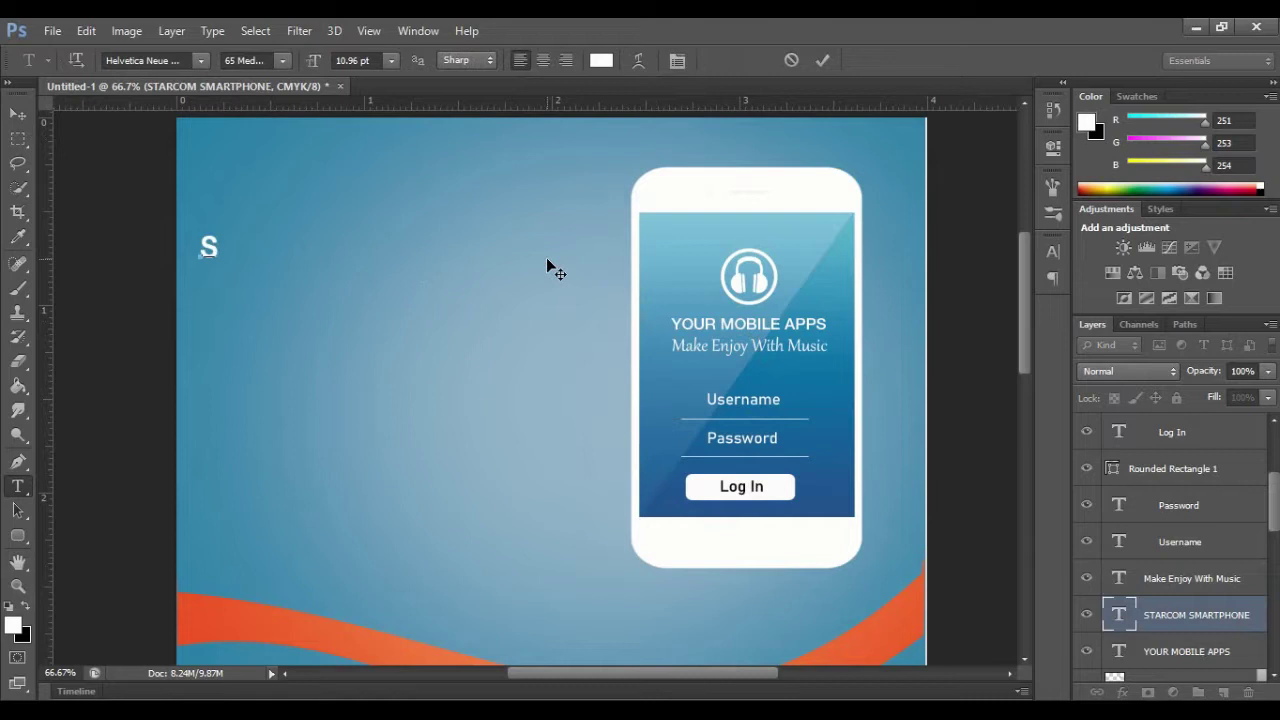
{"action": "type", "text": "TARC"}
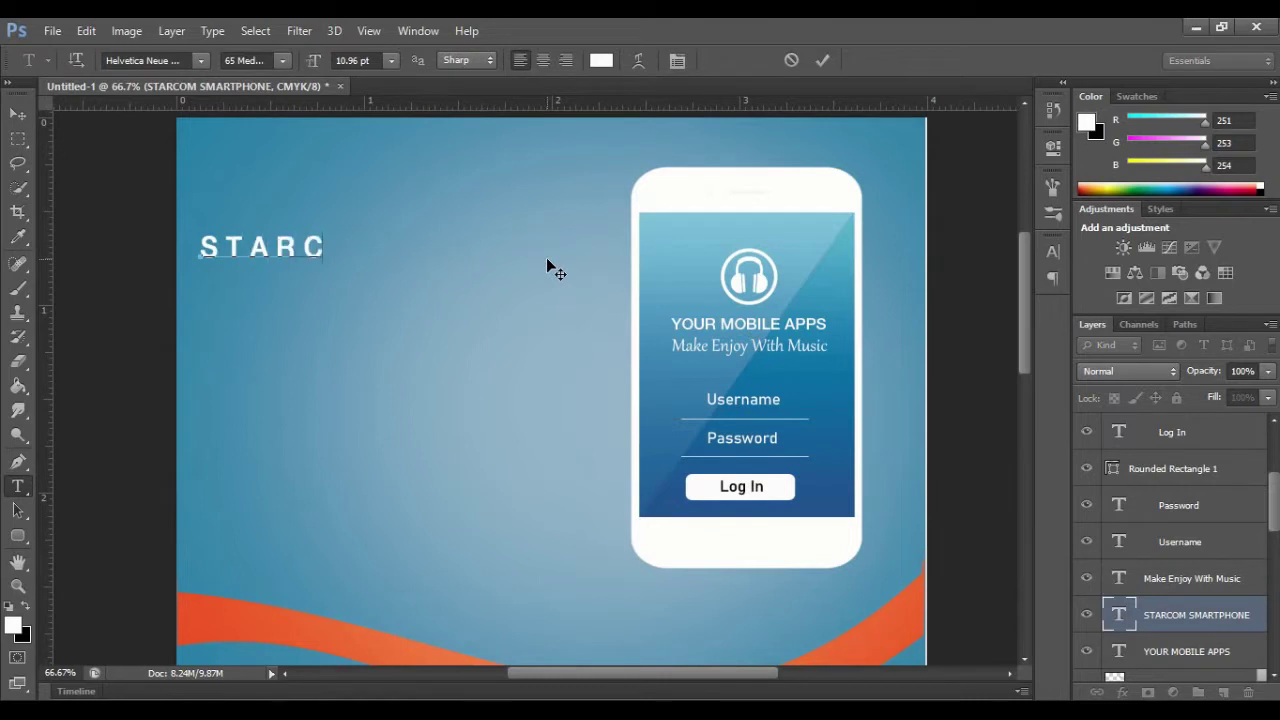
{"action": "type", "text": "OM MOBILE"}
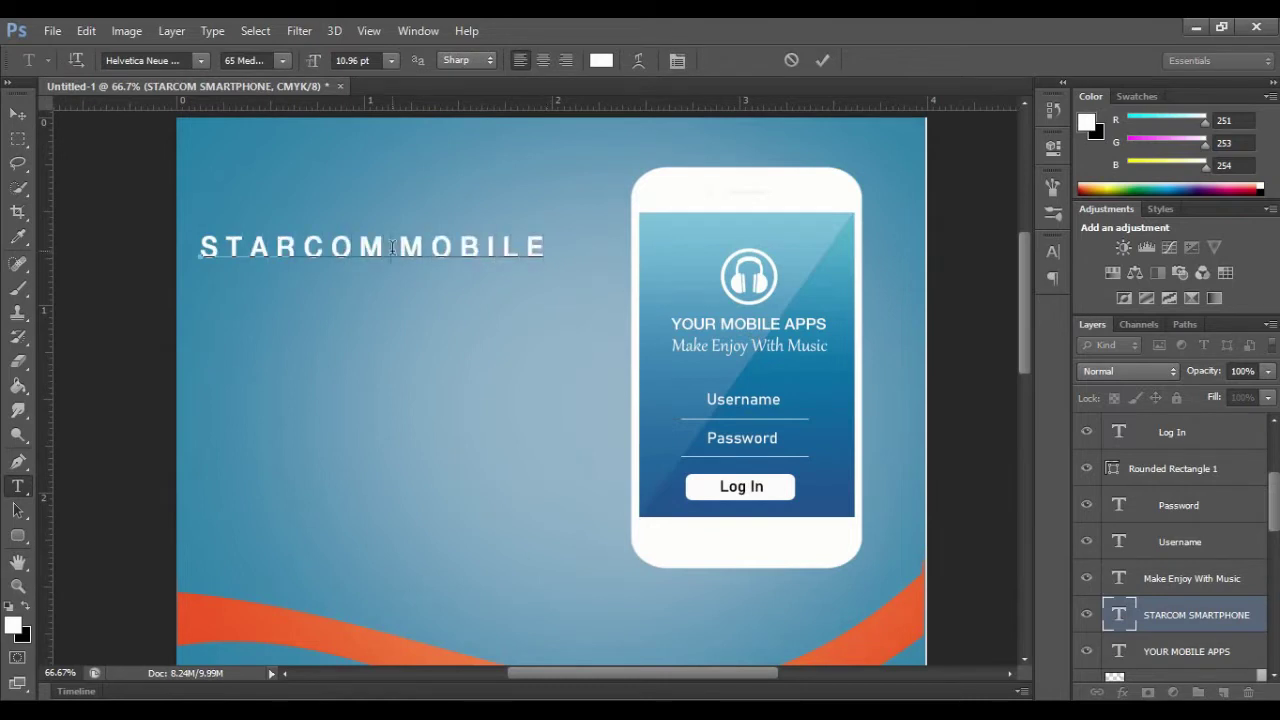
{"action": "key", "text": "ctrl+a"}
{"action": "left_click", "coordinate": [391, 60]}
{"action": "left_click", "coordinate": [386, 171]}
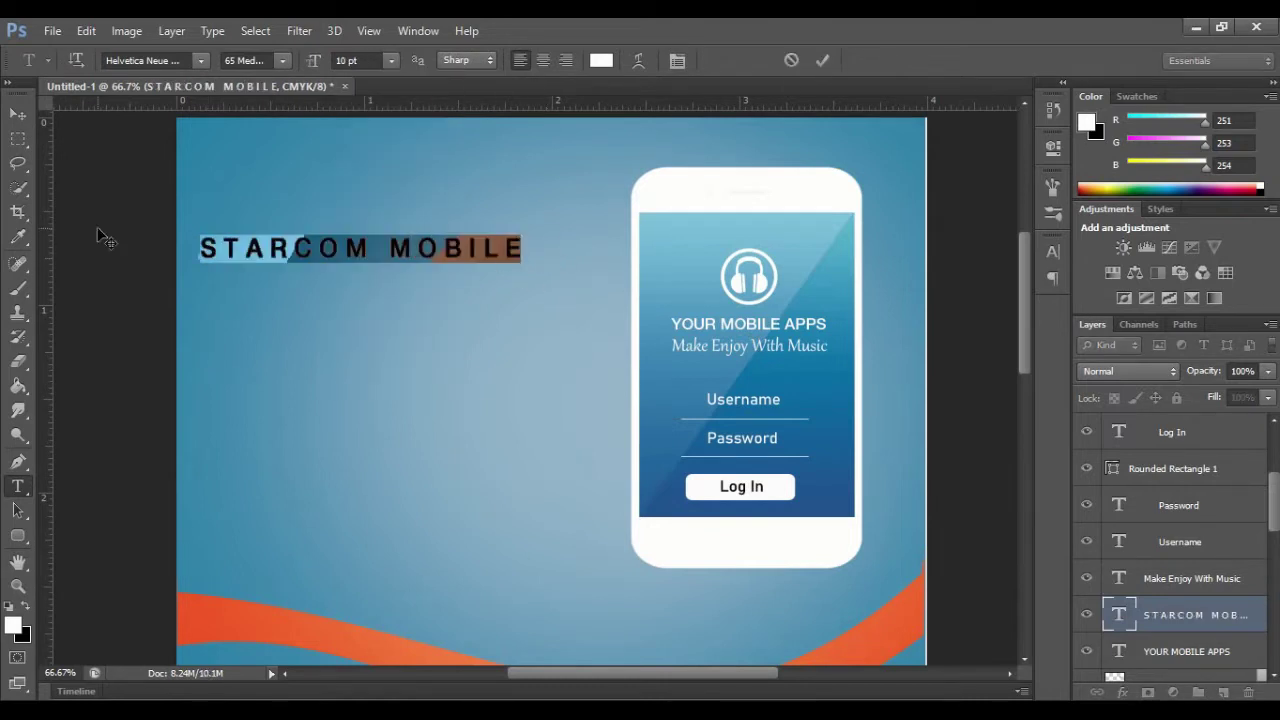
{"action": "mouse_move", "coordinate": [329, 243]}
{"action": "left_mouse_down"}
{"action": "mouse_move", "coordinate": [323, 230]}
{"action": "mouse_move", "coordinate": [327, 242]}
{"action": "left_mouse_up"}
{"action": "left_click", "coordinate": [942, 62]}
{"action": "left_click", "coordinate": [1190, 576]}
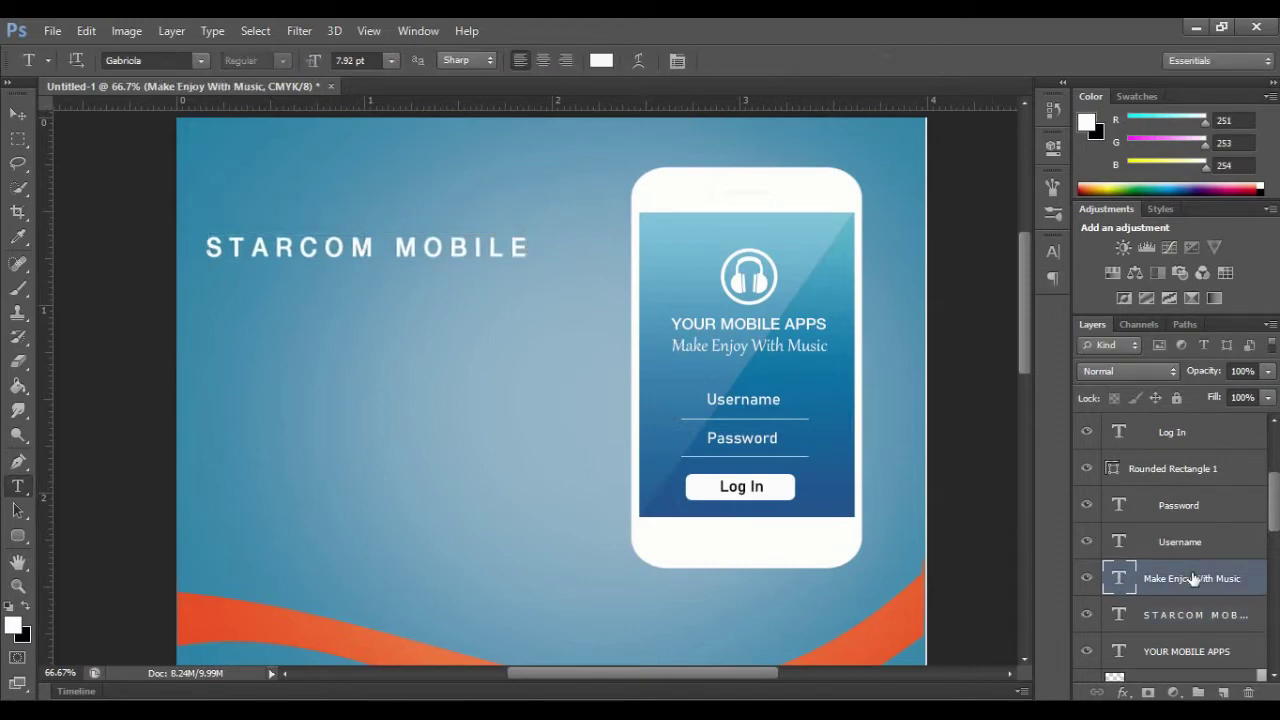
Step: Duplicate the Make Enjoy With Music text and move it below the STARCOM MOBILE heading
{"action": "key", "text": "ctrl+j"}
{"action": "key", "text": "v"}
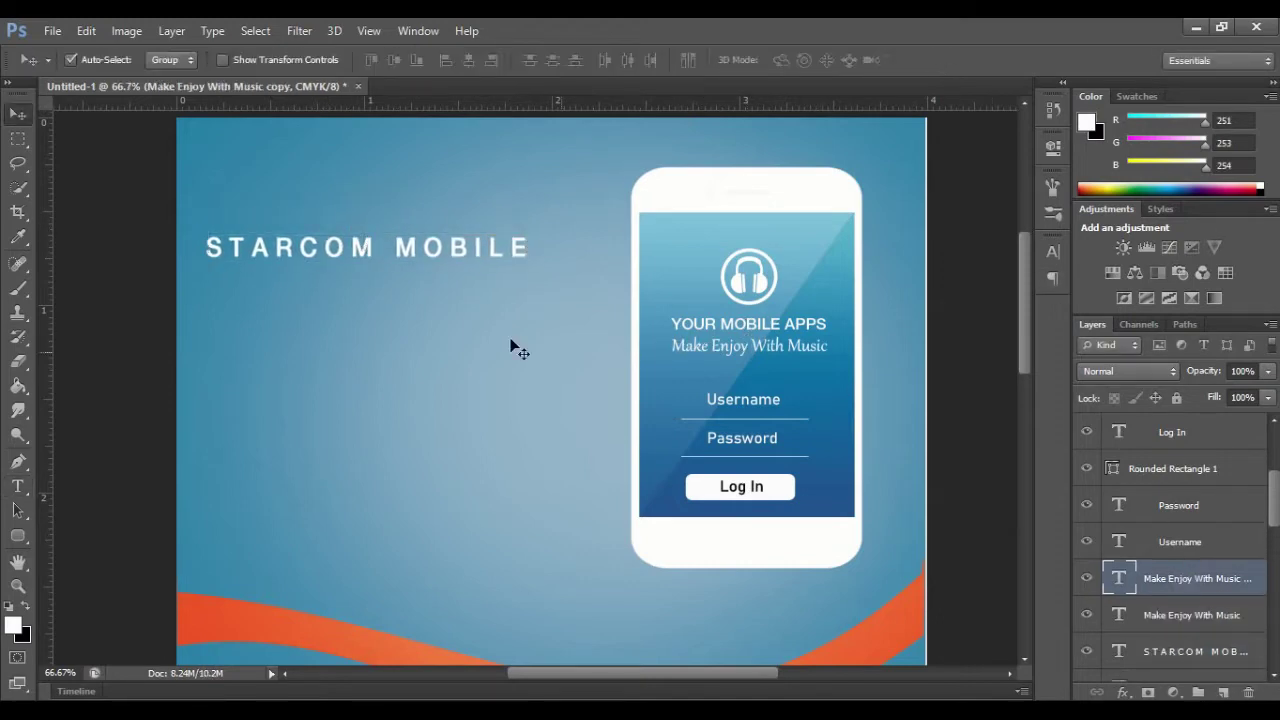
{"action": "left_click_drag", "start_coordinate": [693, 355], "coordinate": [385, 279]}
Step: Retype the copy as 'Best Choice Your Phone' at 12 pt and align it under the heading
{"action": "left_click", "coordinate": [18, 486]}
{"action": "key", "text": "BackSpace"}
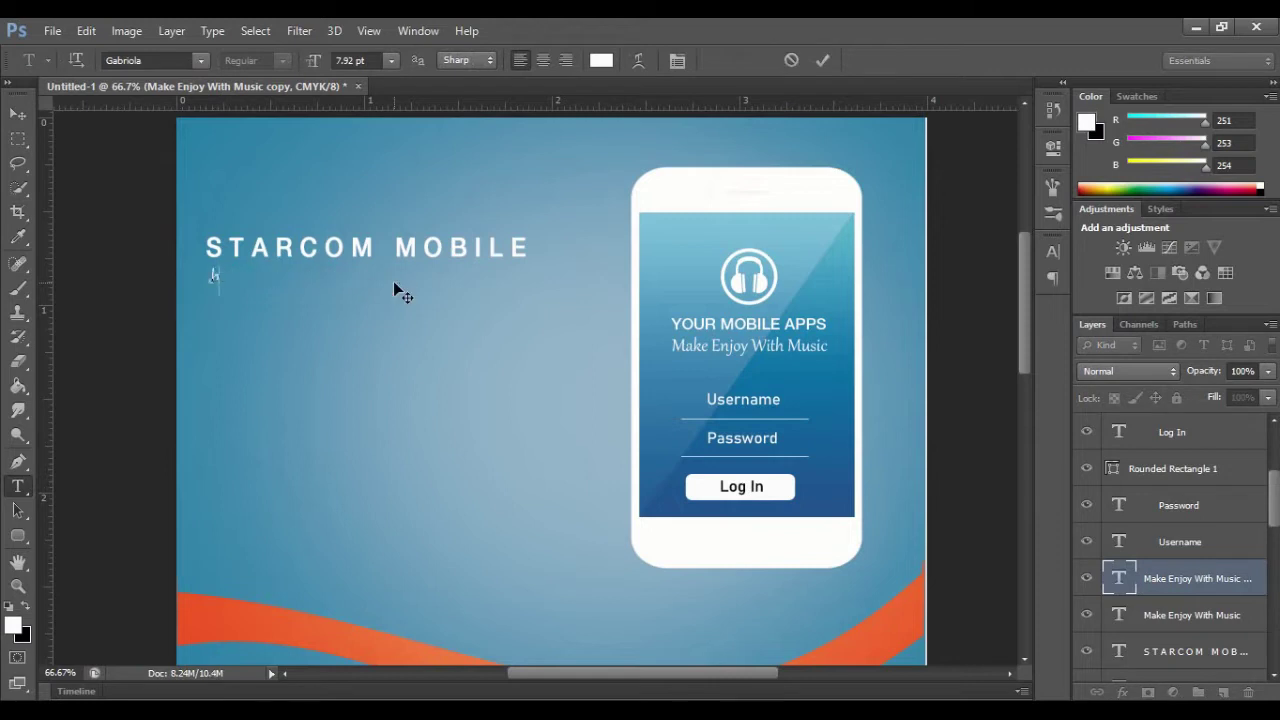
{"action": "type", "text": "Best Choice Your Phone"}
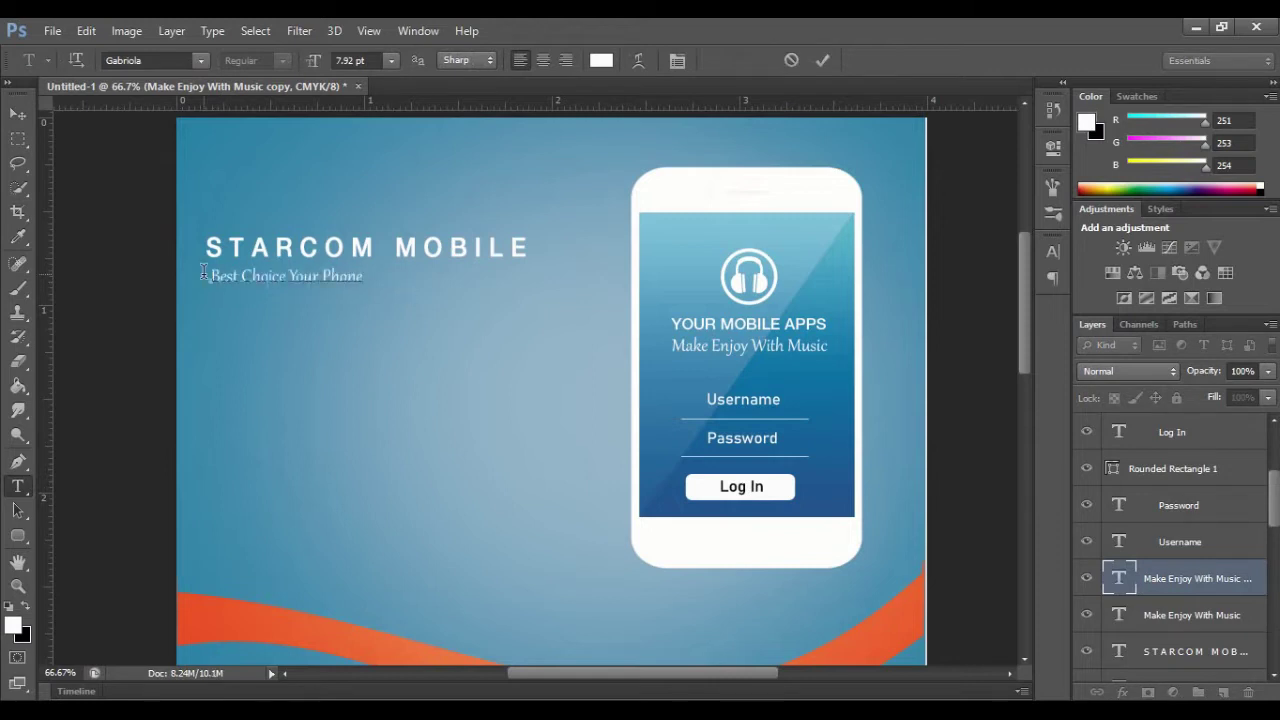
{"action": "left_click_drag", "start_coordinate": [204, 271], "coordinate": [370, 277]}
{"action": "left_click", "coordinate": [391, 61]}
{"action": "left_click", "coordinate": [380, 212]}
{"action": "left_click", "coordinate": [822, 60]}
{"action": "key", "text": "ctrl+t"}
{"action": "left_click_drag", "start_coordinate": [290, 266], "coordinate": [286, 268]}
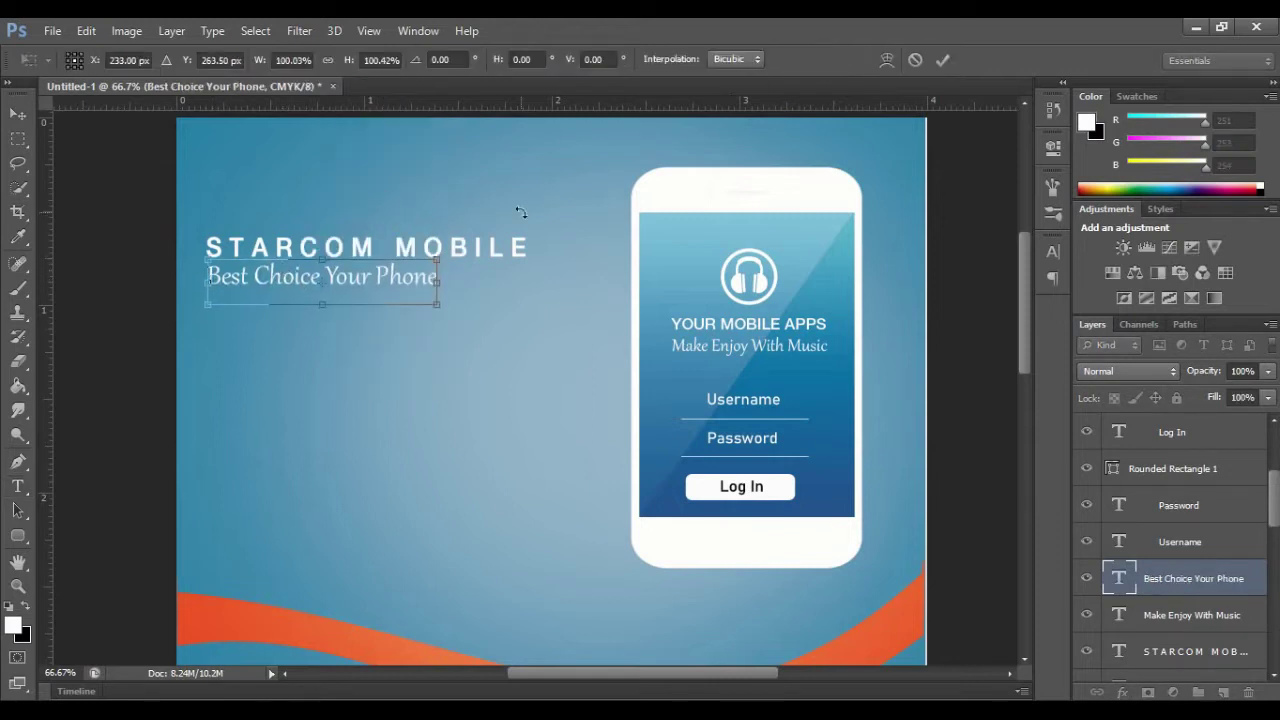
{"action": "key", "text": "Return"}
{"action": "left_click", "coordinate": [18, 113]}
{"action": "left_click", "coordinate": [714, 418]}
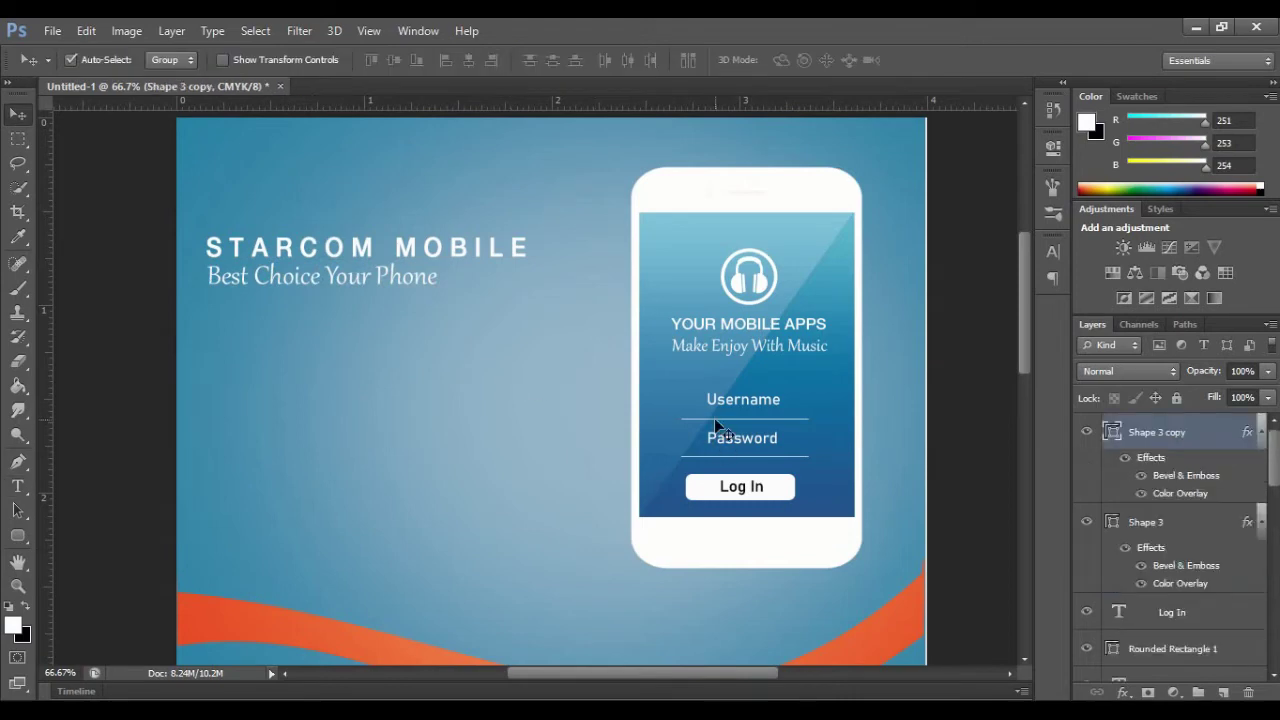
Step: Copy the Username underline below the tagline and stretch it to the heading's width
{"action": "left_click_drag", "start_coordinate": [714, 418], "coordinate": [237, 331]}
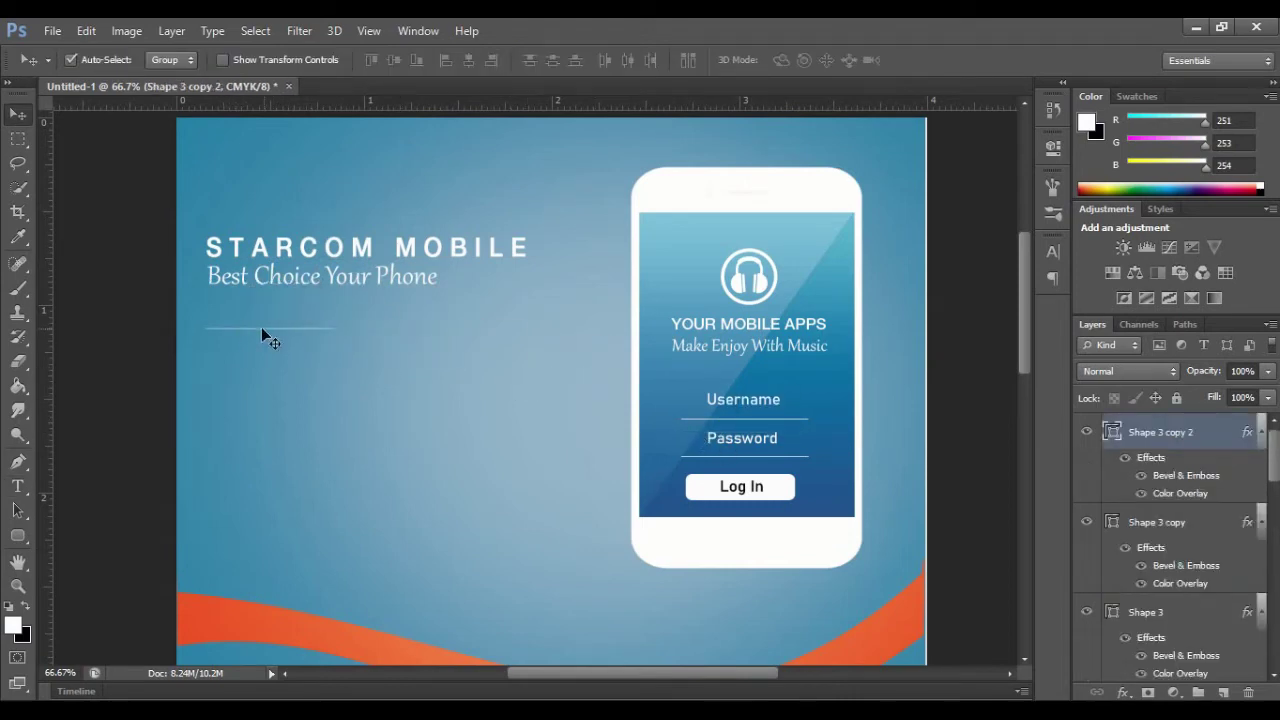
{"action": "key", "text": "ctrl+t"}
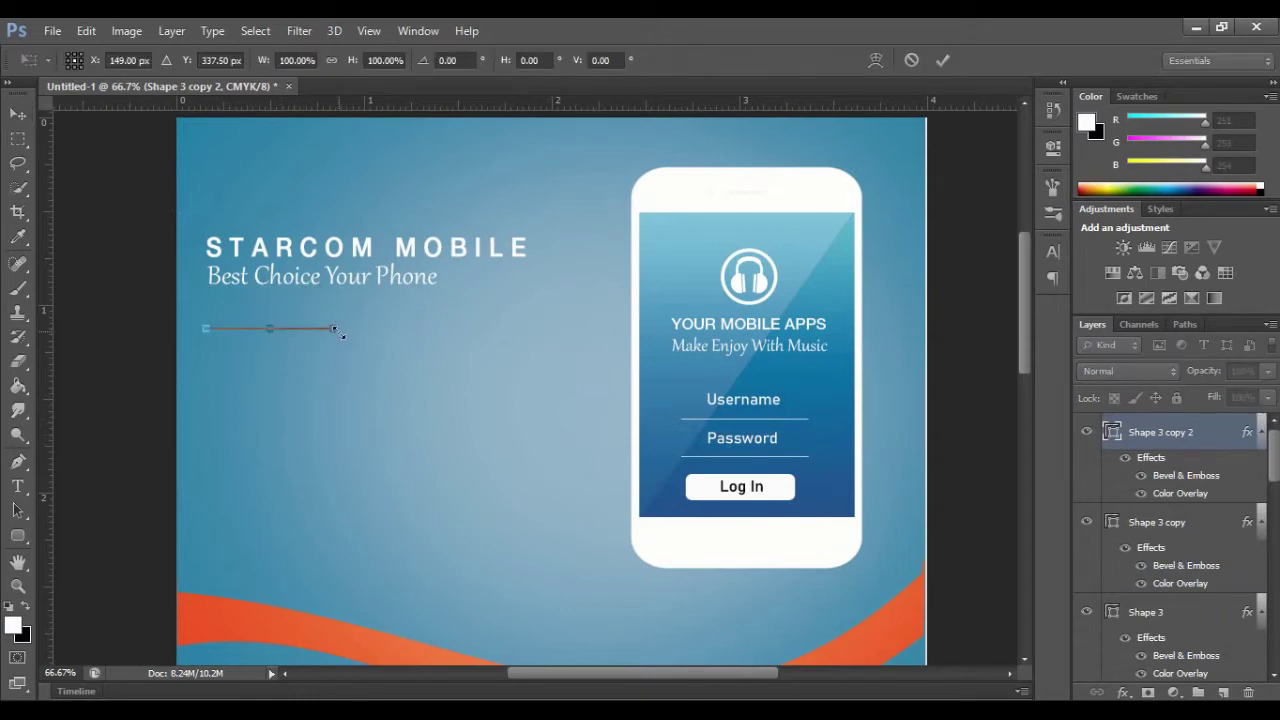
{"action": "left_click_drag", "start_coordinate": [336, 330], "coordinate": [531, 330]}
{"action": "key", "text": "Return"}
Step: Turn off Bevel & Emboss on the new divider line
{"action": "left_click", "coordinate": [1157, 437], "text": "ctrl"}
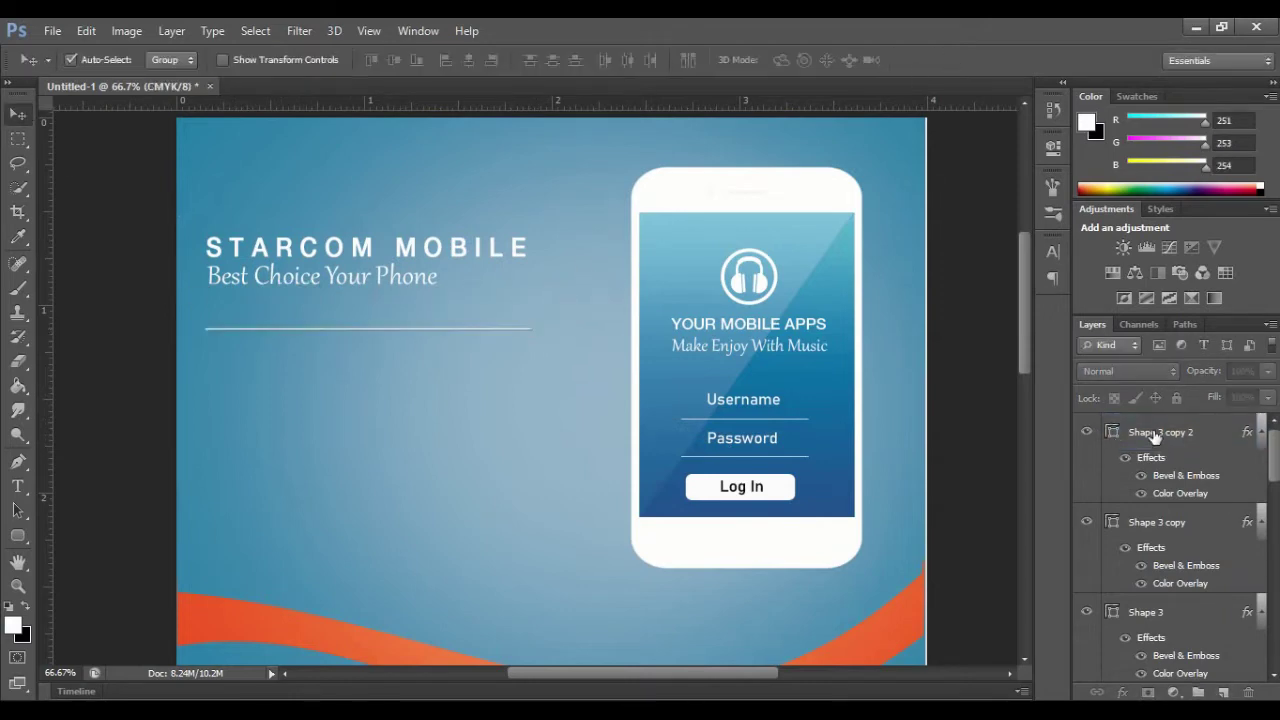
{"action": "left_click", "coordinate": [1157, 436]}
{"action": "double_click", "coordinate": [1188, 475]}
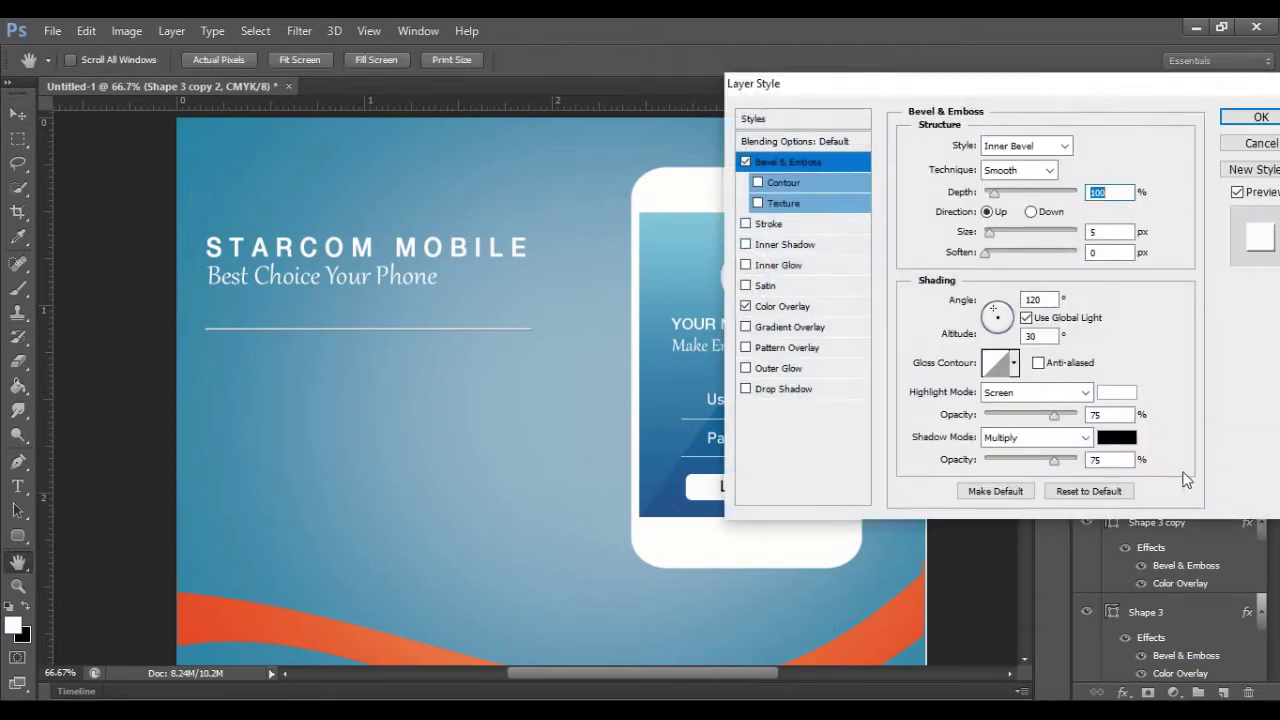
{"action": "left_click", "coordinate": [746, 162]}
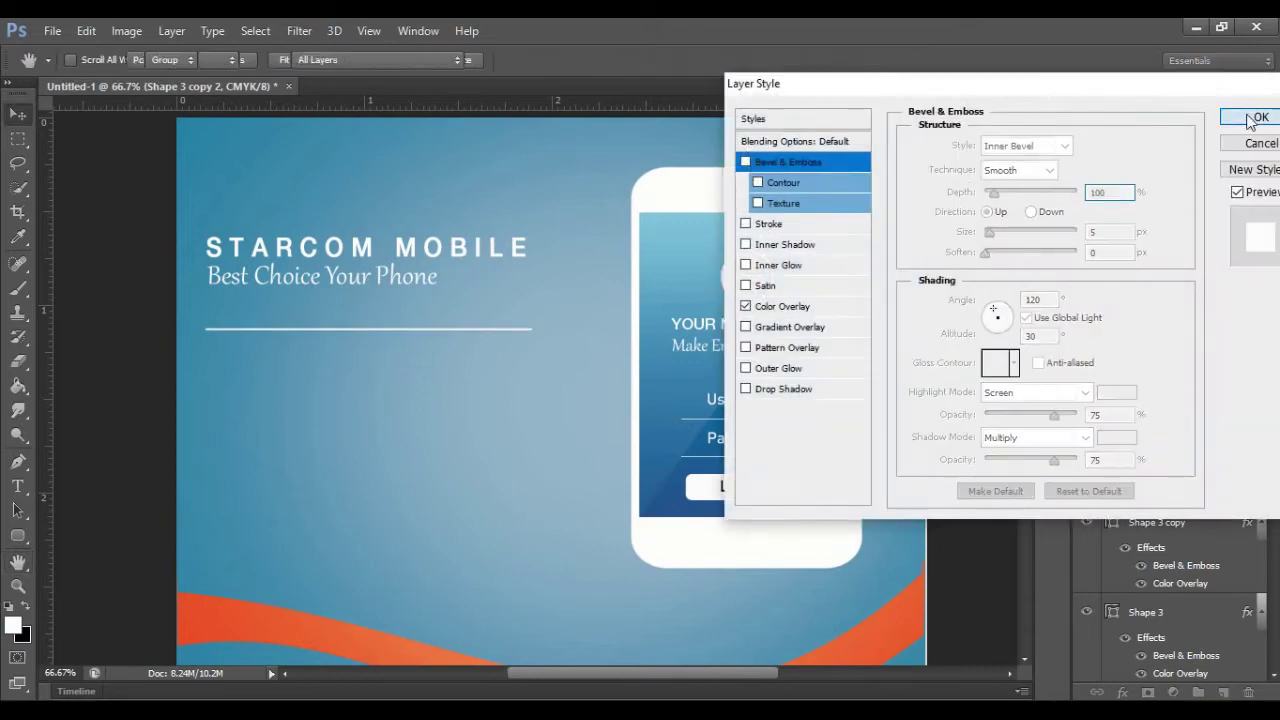
{"action": "left_click", "coordinate": [1245, 117]}
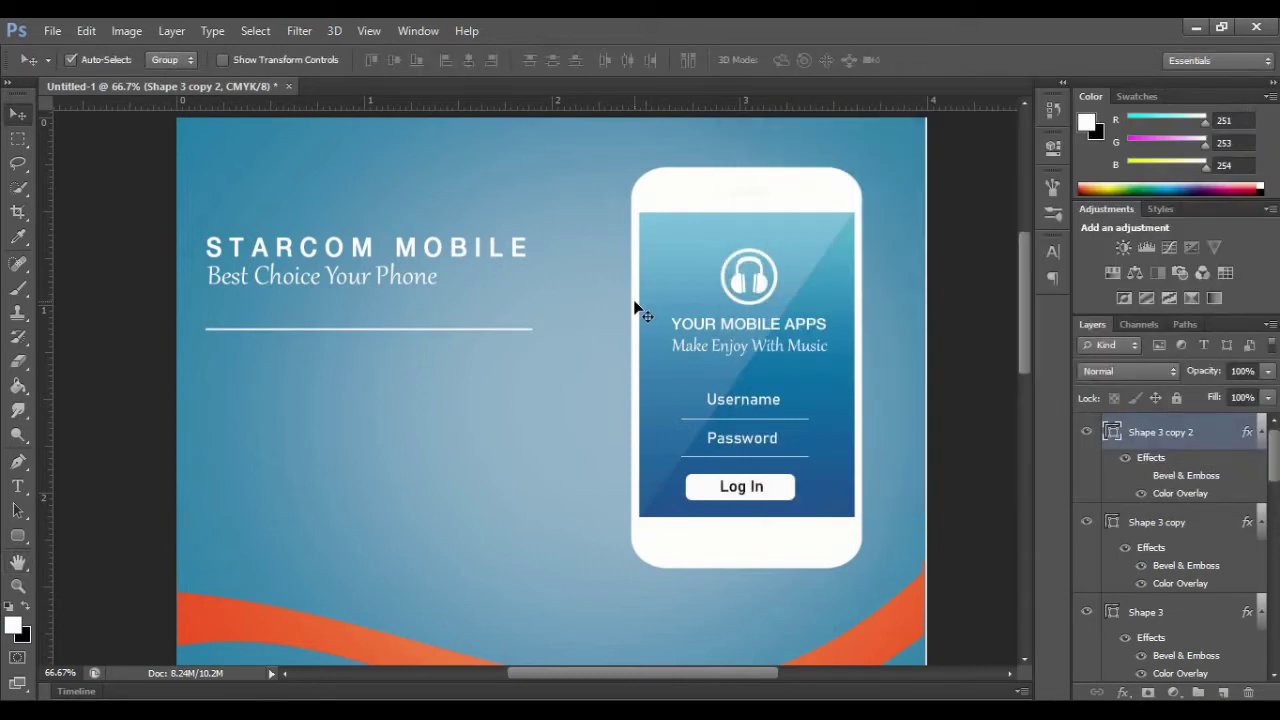
Step: Copy the STARCOM MOBILE heading below the divider and retype it as 'Spesifikasi' at 10 pt
{"action": "left_click", "coordinate": [700, 324]}
{"action": "left_click", "coordinate": [313, 251]}
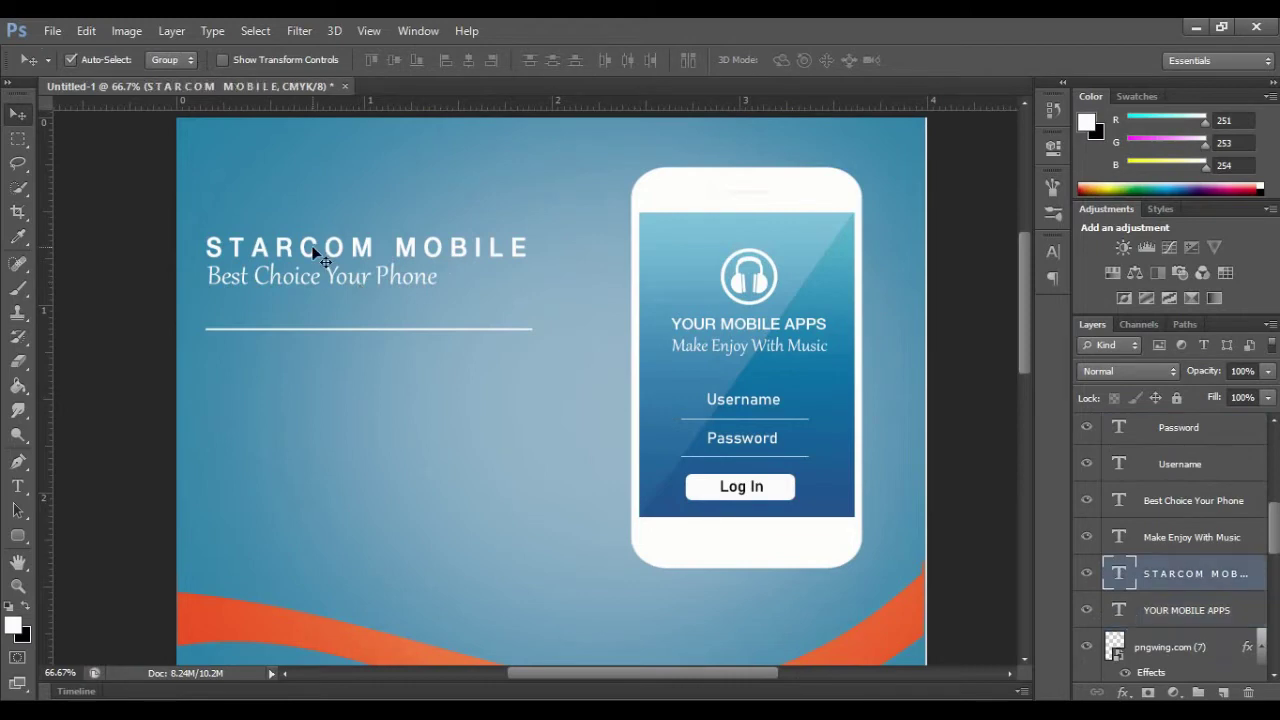
{"action": "left_click_drag", "start_coordinate": [310, 250], "coordinate": [316, 393]}
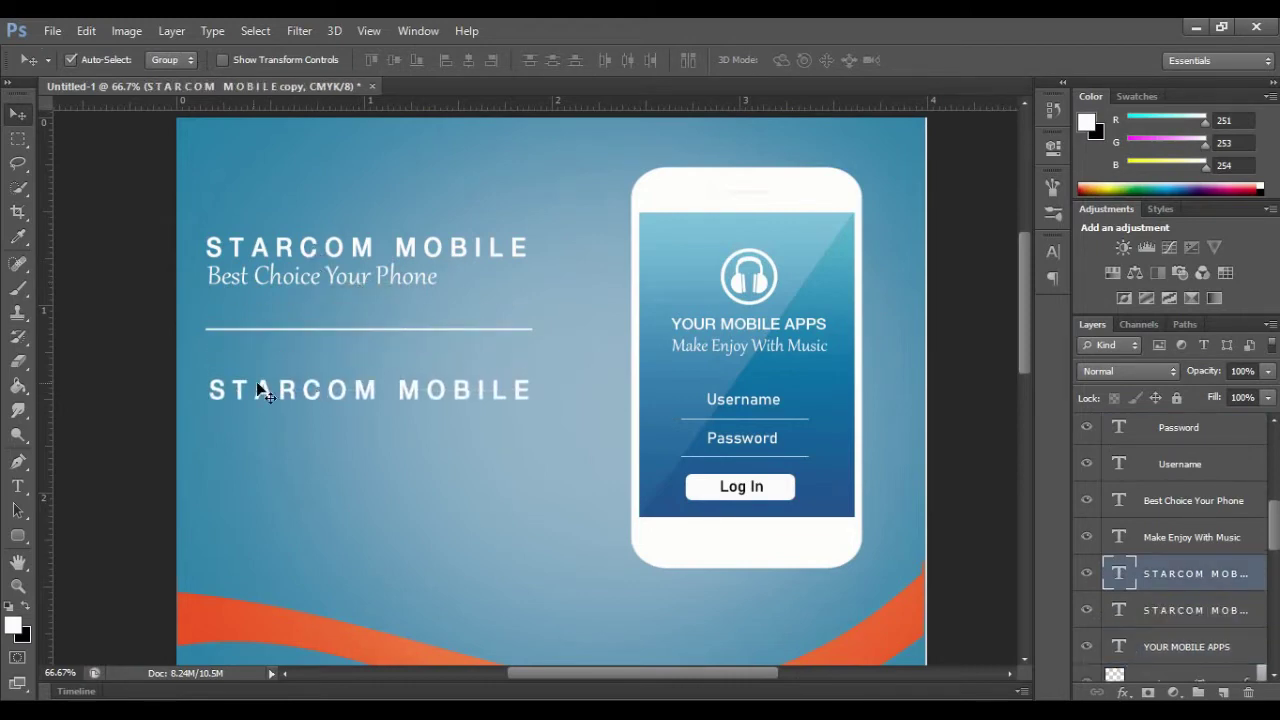
{"action": "left_click", "coordinate": [22, 486]}
{"action": "left_click_drag", "start_coordinate": [208, 392], "coordinate": [543, 417]}
{"action": "type", "text": "Spesifikasi"}
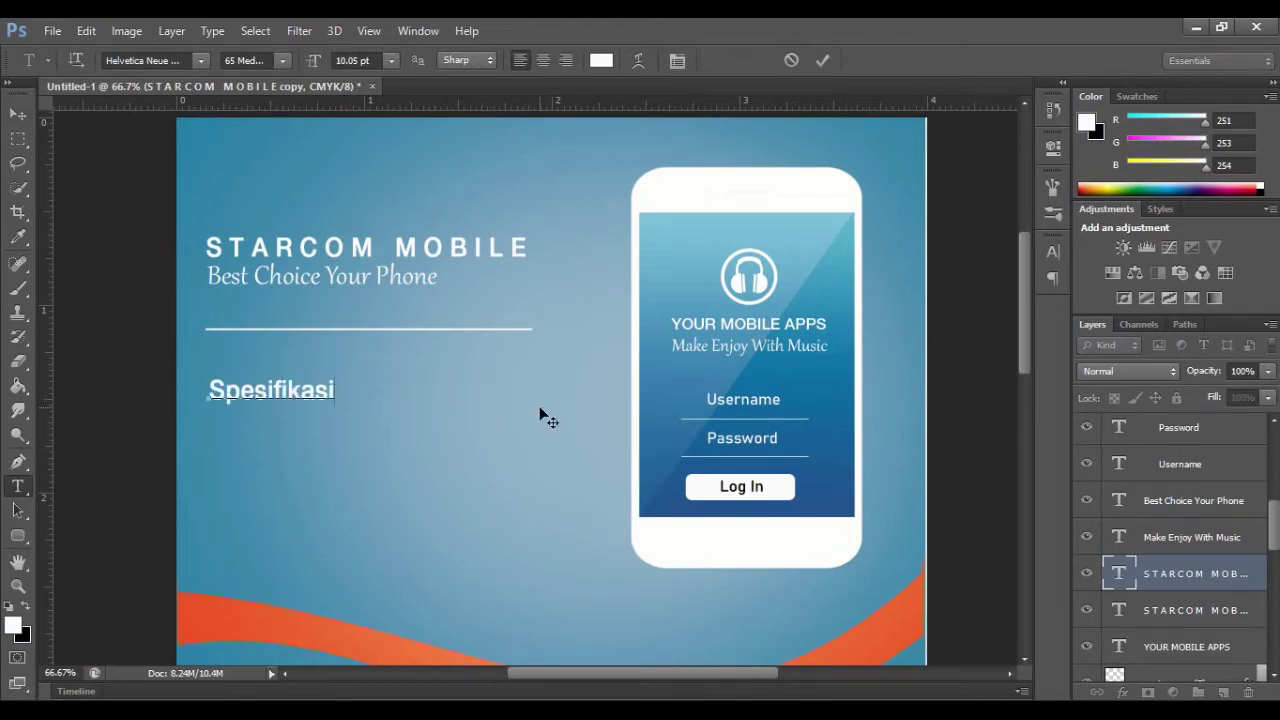
{"action": "left_click_drag", "start_coordinate": [336, 391], "coordinate": [208, 391]}
{"action": "left_click", "coordinate": [391, 61]}
{"action": "left_click", "coordinate": [382, 170]}
{"action": "left_click", "coordinate": [340, 390]}
Step: Copy the five specification lines from WordPad and paste them under Spesifikasi
{"action": "key", "text": "alt+Tab"}
{"action": "left_click_drag", "start_coordinate": [150, 262], "coordinate": [277, 402]}
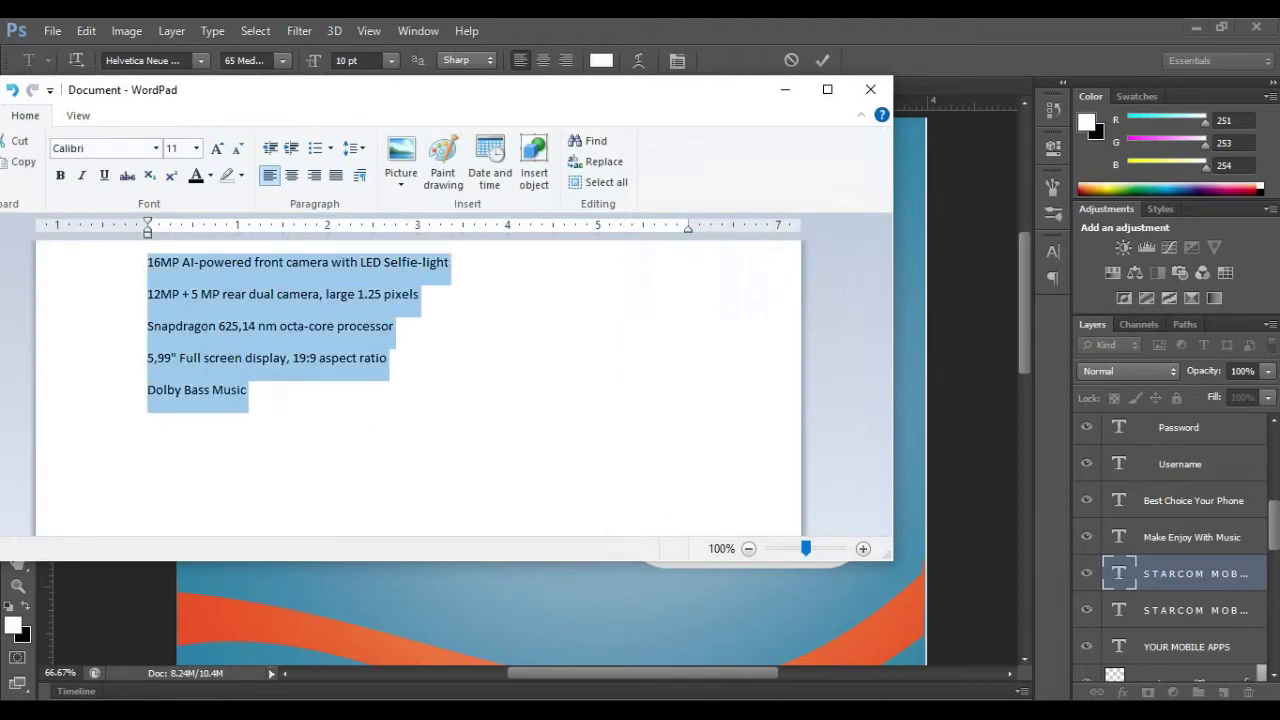
{"action": "key", "text": "alt+Tab"}
{"action": "key", "text": "ctrl+v"}
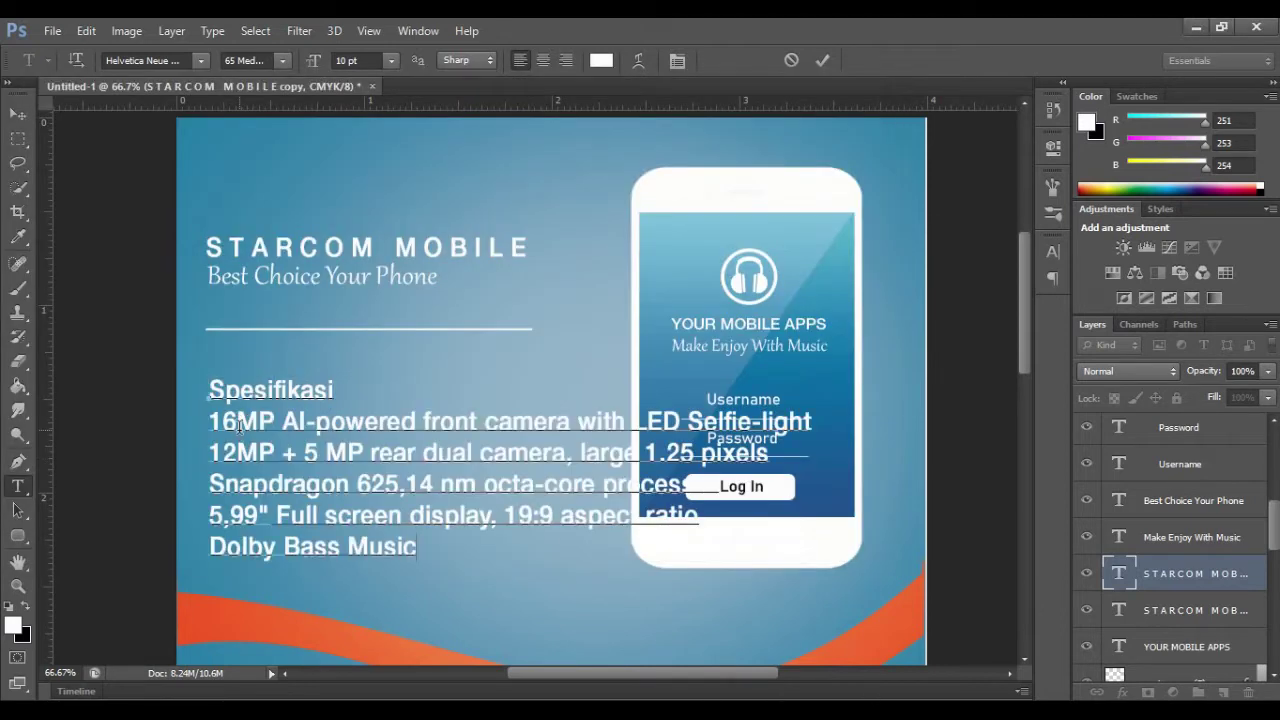
Step: Set the specification text to 6 pt Arno Pro
{"action": "left_click", "coordinate": [391, 60]}
{"action": "left_click", "coordinate": [355, 83]}
{"action": "left_click", "coordinate": [1052, 253]}
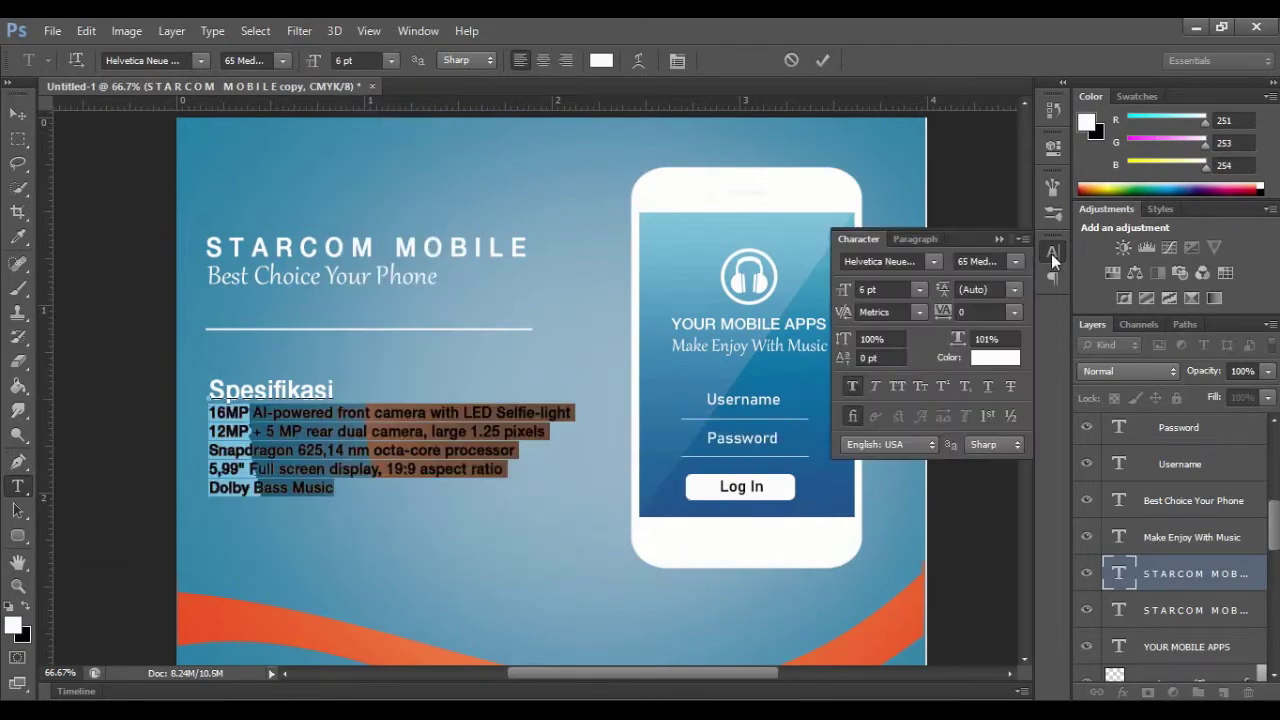
{"action": "left_click", "coordinate": [201, 61]}
{"action": "left_click", "coordinate": [193, 238]}
{"action": "left_click", "coordinate": [201, 61]}
{"action": "scroll", "coordinate": [200, 189], "scroll_direction": "up", "scroll_amount": 15}
{"action": "left_click", "coordinate": [180, 161]}
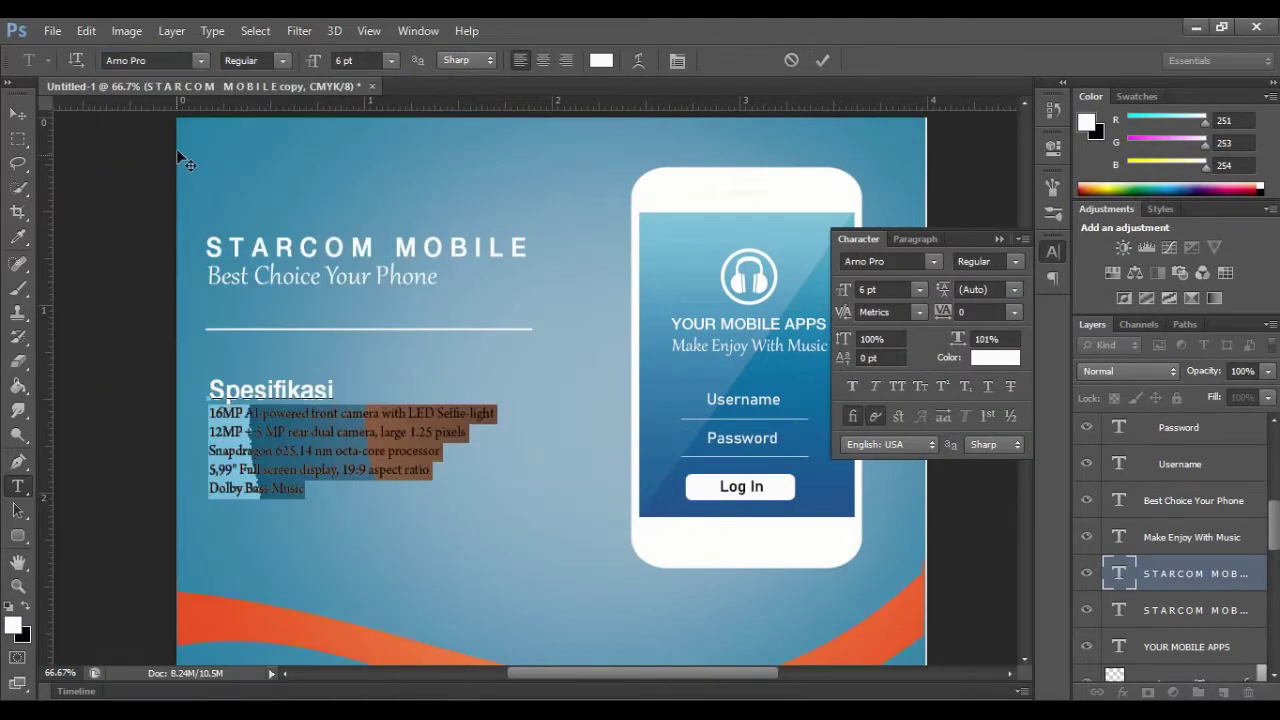
Step: Shift the specifications block slightly left under Spesifikasi and close the Character panel
{"action": "left_click", "coordinate": [822, 60]}
{"action": "key", "text": "ctrl+t"}
{"action": "left_click_drag", "start_coordinate": [328, 380], "coordinate": [324, 380]}
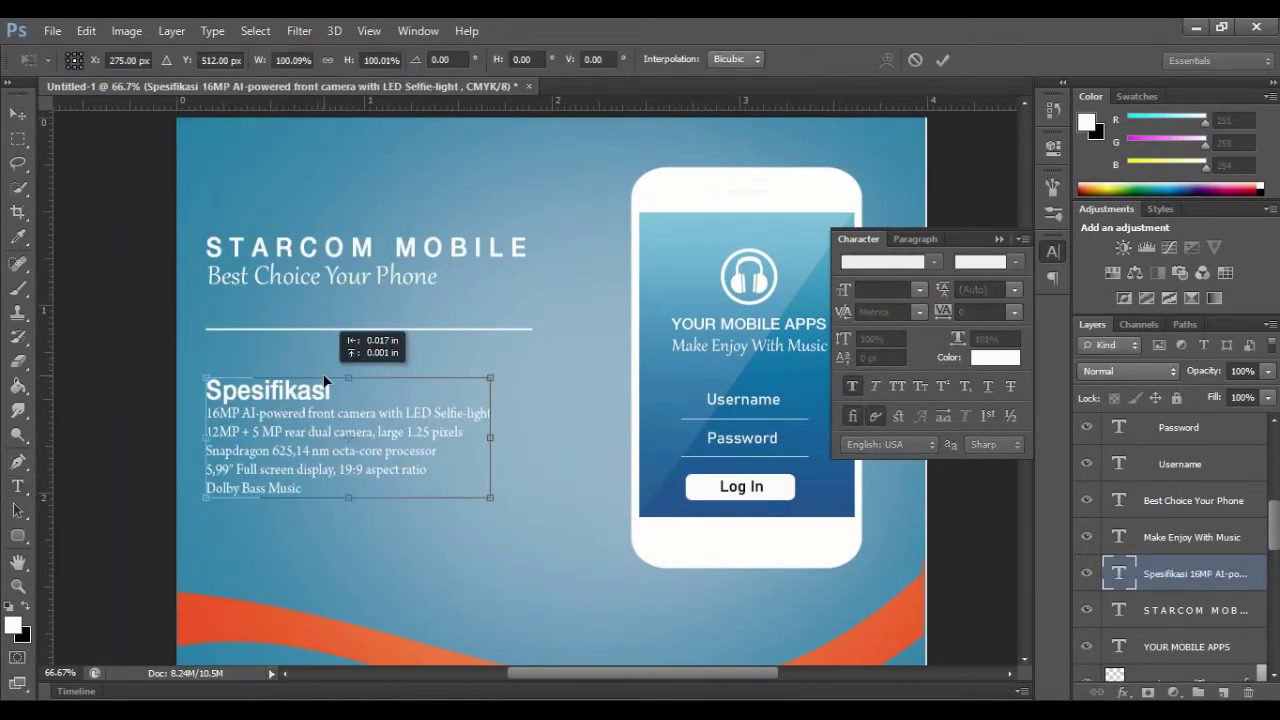
{"action": "key", "text": "Return"}
{"action": "left_click", "coordinate": [340, 389]}
{"action": "key", "text": "Return"}
{"action": "key", "text": "BackSpace"}
{"action": "left_click", "coordinate": [822, 60]}
{"action": "left_click_drag", "start_coordinate": [207, 390], "coordinate": [330, 390]}
{"action": "left_click", "coordinate": [824, 62]}
{"action": "scroll", "coordinate": [420, 326], "scroll_direction": "down", "scroll_amount": 2}
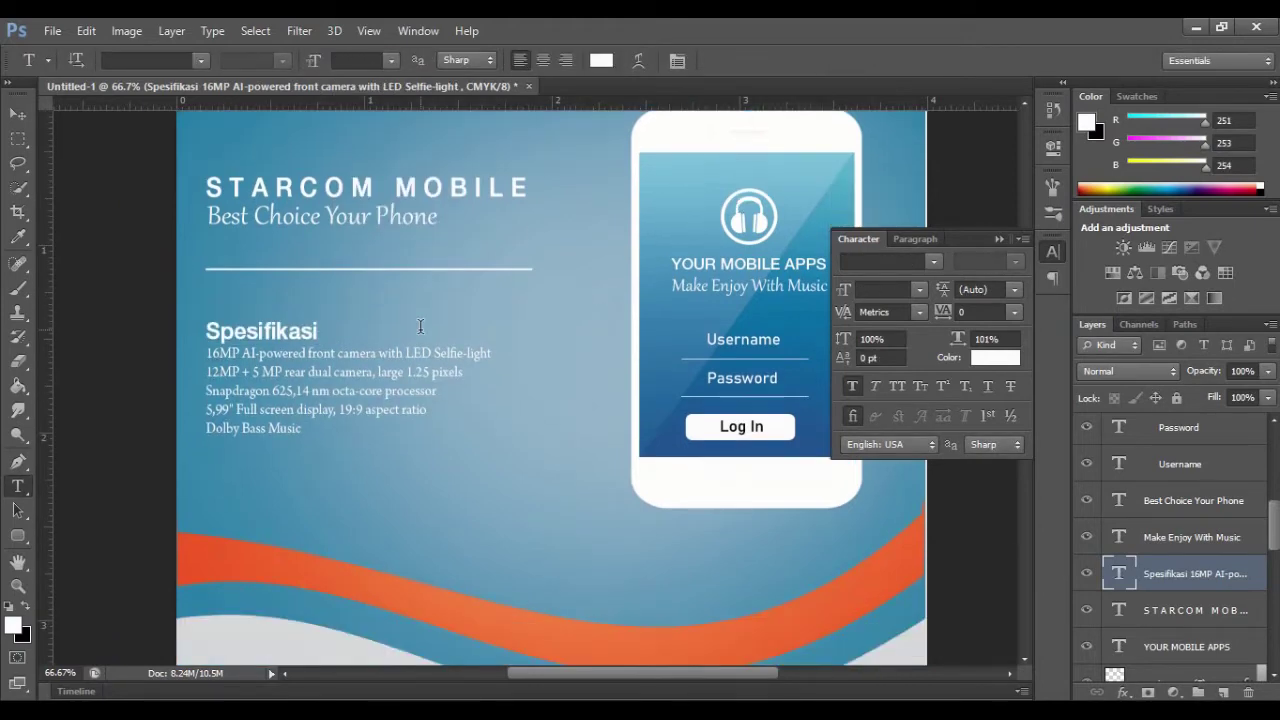
{"action": "left_click", "coordinate": [1051, 252]}
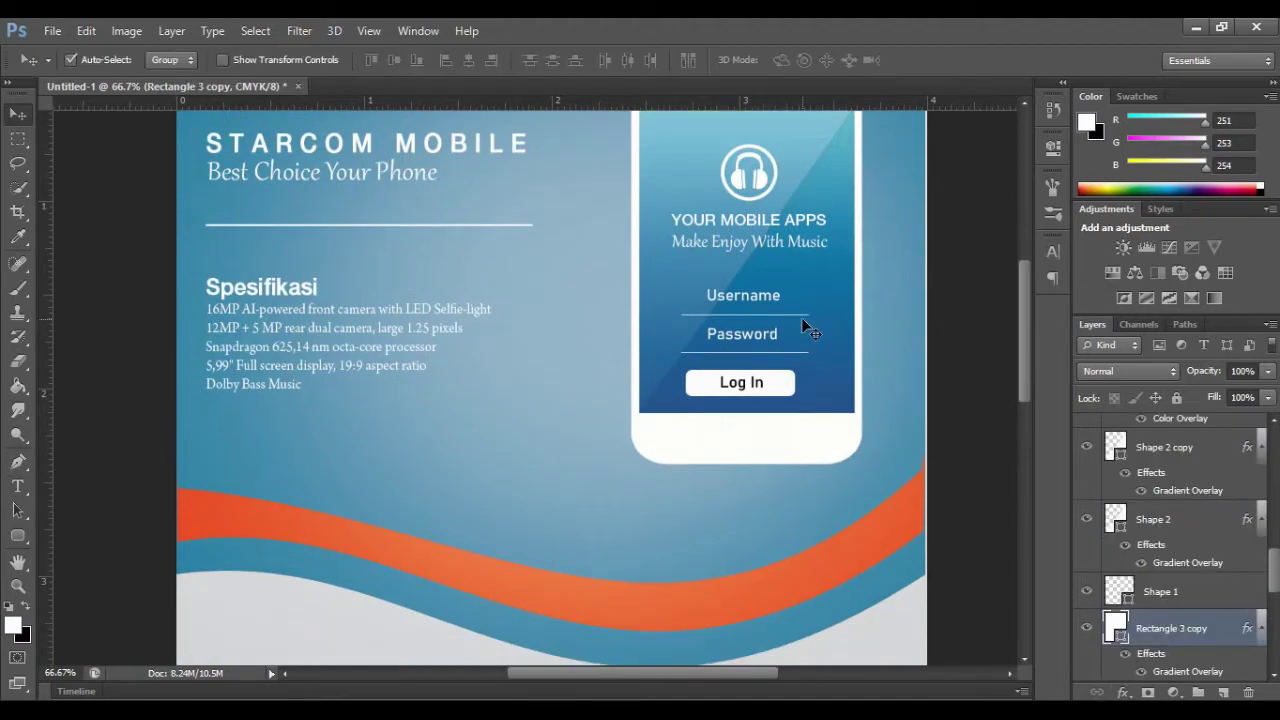
Step: Move the glossy triangle and blue rectangle copies down to the flyer's lower left
{"action": "left_click_drag", "start_coordinate": [801, 317], "coordinate": [470, 550]}
{"action": "scroll", "coordinate": [828, 490], "scroll_direction": "down", "scroll_amount": 3}
{"action": "left_click_drag", "start_coordinate": [609, 243], "coordinate": [306, 576]}
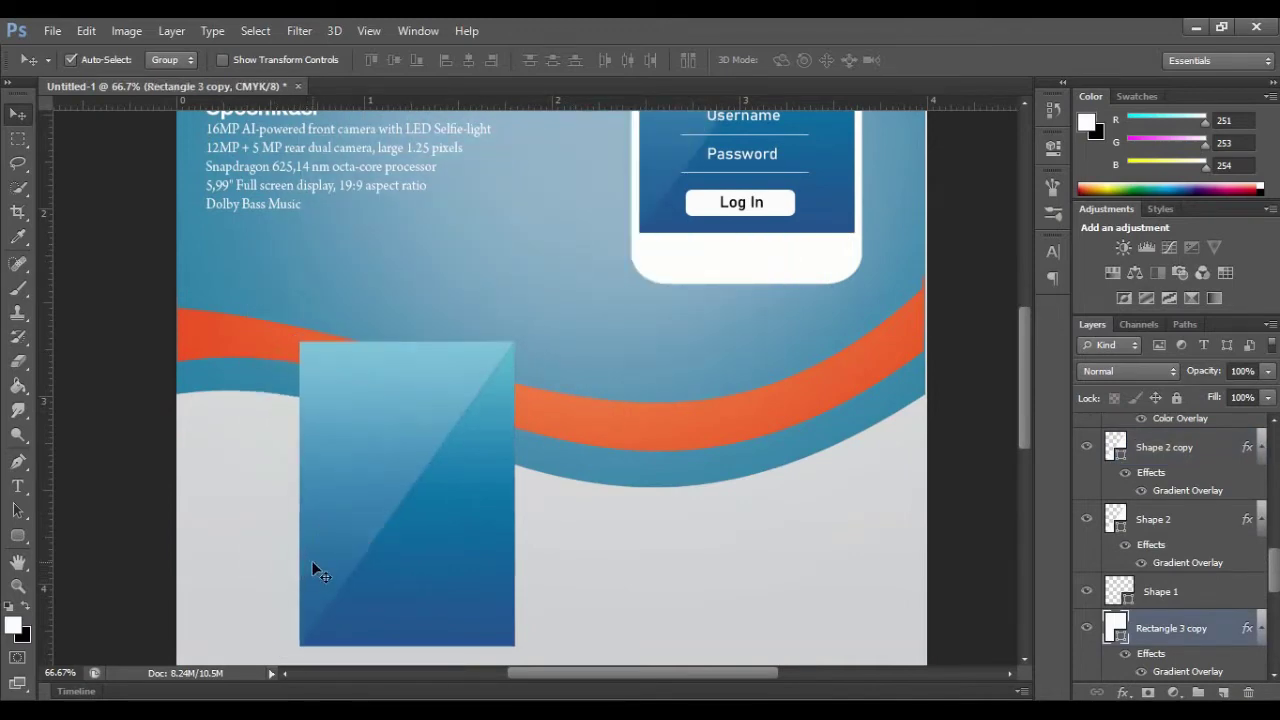
{"action": "scroll", "coordinate": [566, 417], "scroll_direction": "down", "scroll_amount": 3}
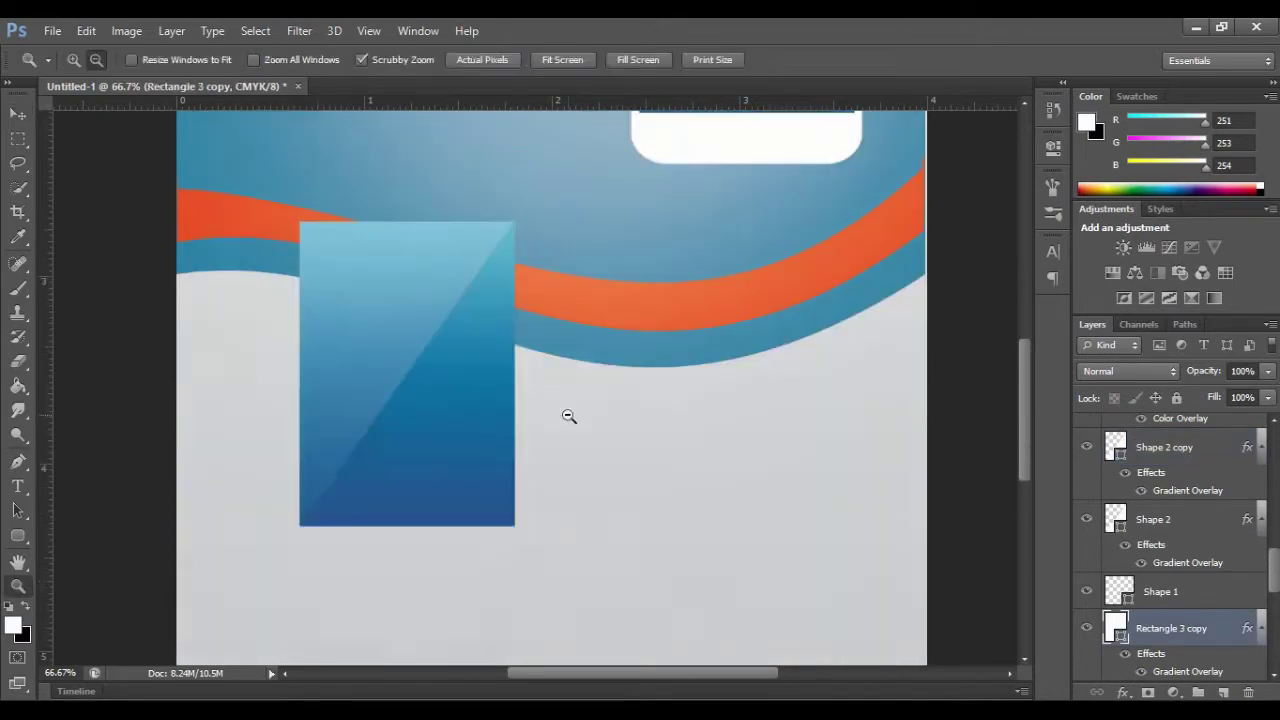
{"action": "left_click", "coordinate": [524, 414], "text": "alt"}
{"action": "left_click", "coordinate": [524, 412], "text": "alt"}
Step: Resize and reposition the blue gradient rectangle into a tall panel at the lower left
{"action": "key", "text": "ctrl+t"}
{"action": "left_click_drag", "start_coordinate": [517, 331], "coordinate": [505, 342]}
{"action": "left_click_drag", "start_coordinate": [441, 370], "coordinate": [429, 346]}
{"action": "left_click_drag", "start_coordinate": [490, 315], "coordinate": [488, 318]}
{"action": "mouse_move", "coordinate": [506, 416]}
{"action": "left_mouse_down"}
{"action": "mouse_move", "coordinate": [508, 394]}
{"action": "mouse_move", "coordinate": [497, 409]}
{"action": "left_mouse_up"}
{"action": "key", "text": "ctrl+z"}
{"action": "left_click", "coordinate": [943, 60]}
Step: Shrink the glossy triangle to fit over the rectangle as a diagonal sheen
{"action": "left_click", "coordinate": [486, 428], "text": "alt"}
{"action": "left_click", "coordinate": [510, 440], "text": "ctrl"}
{"action": "key", "text": "ctrl+t"}
{"action": "left_click_drag", "start_coordinate": [510, 350], "coordinate": [417, 355]}
{"action": "key", "text": "Return"}
{"action": "left_click", "coordinate": [481, 446], "text": "ctrl"}
{"action": "left_click", "coordinate": [481, 446], "text": "ctrl"}
{"action": "left_click", "coordinate": [481, 446], "text": "ctrl"}
{"action": "key", "text": "ctrl+t"}
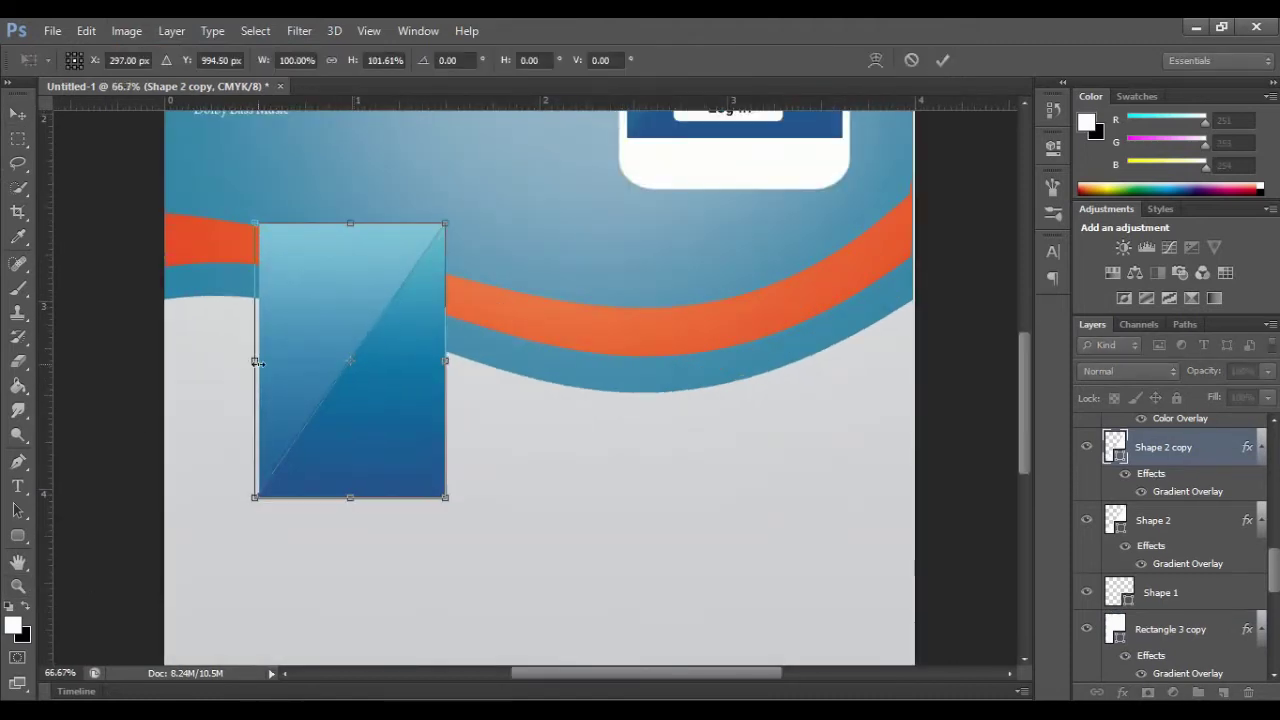
{"action": "left_click", "coordinate": [943, 60]}
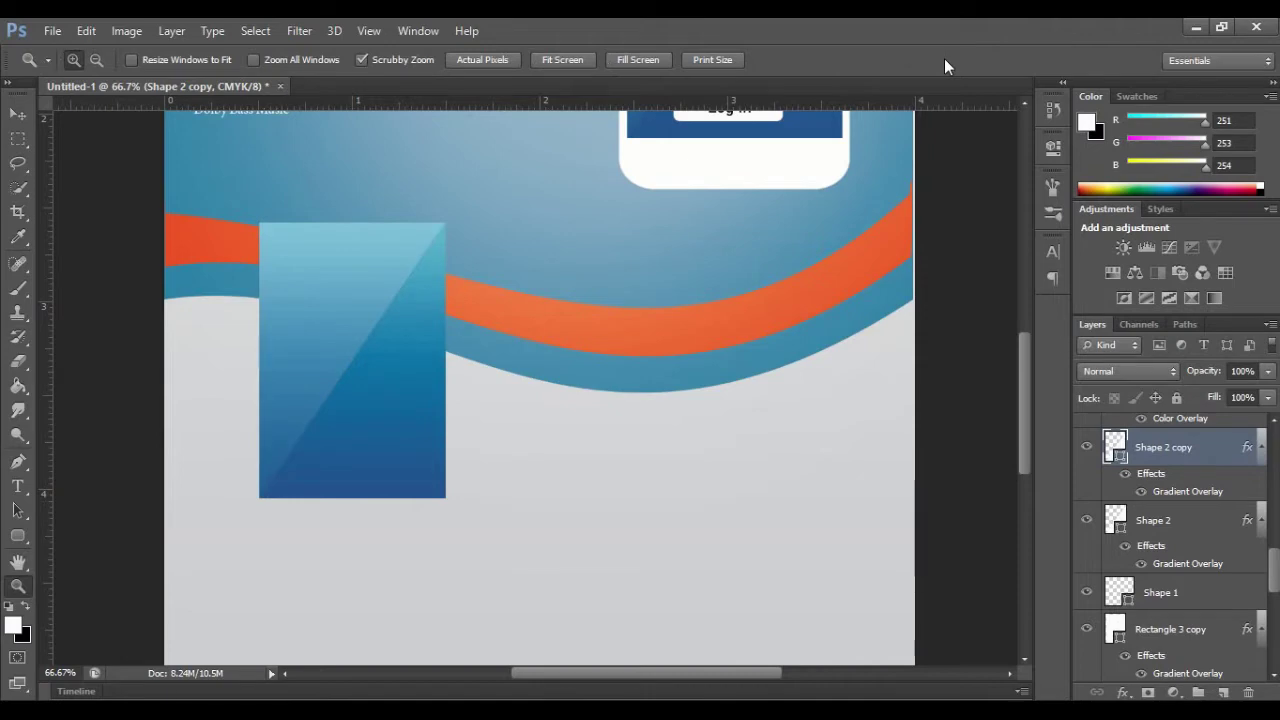
{"action": "scroll", "coordinate": [1027, 376], "scroll_direction": "up", "scroll_amount": 5}
Step: Place the hk profile icon image into the flyer
{"action": "scroll", "coordinate": [1027, 376], "scroll_direction": "down", "scroll_amount": 3}
{"action": "key", "text": "v"}
{"action": "left_click", "coordinate": [52, 31]}
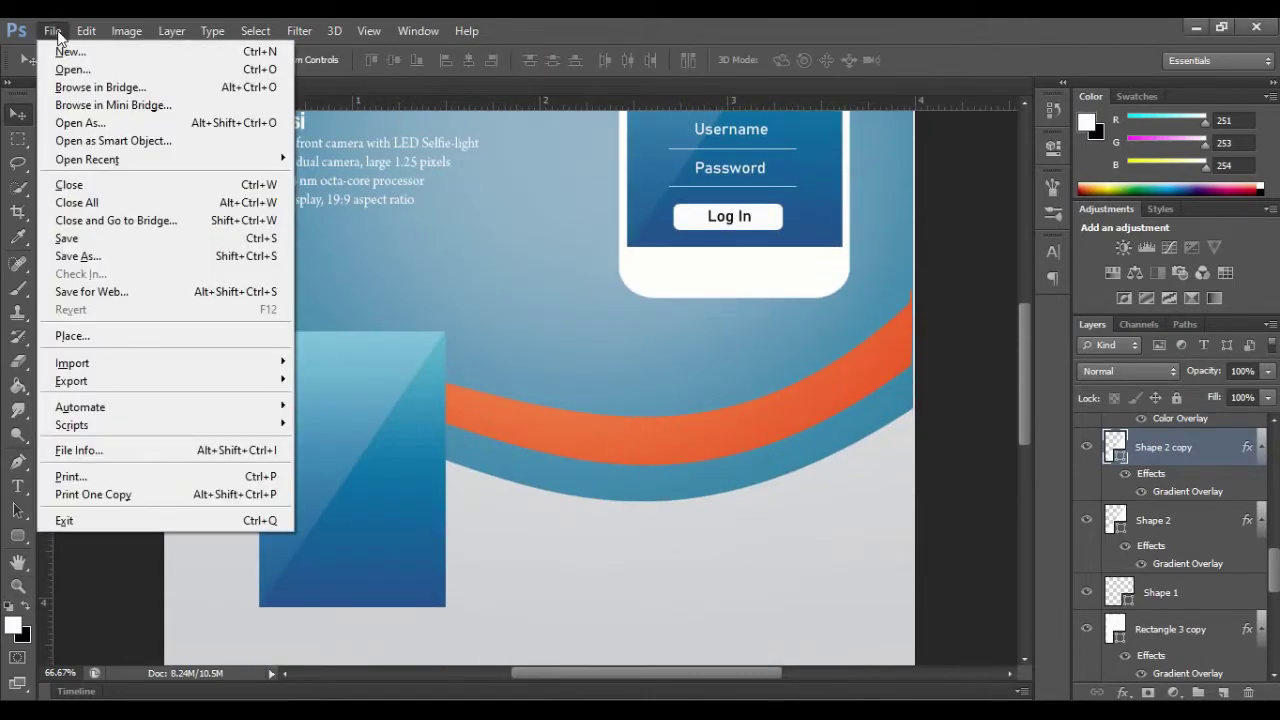
{"action": "left_click", "coordinate": [72, 336]}
{"action": "left_click", "coordinate": [648, 225]}
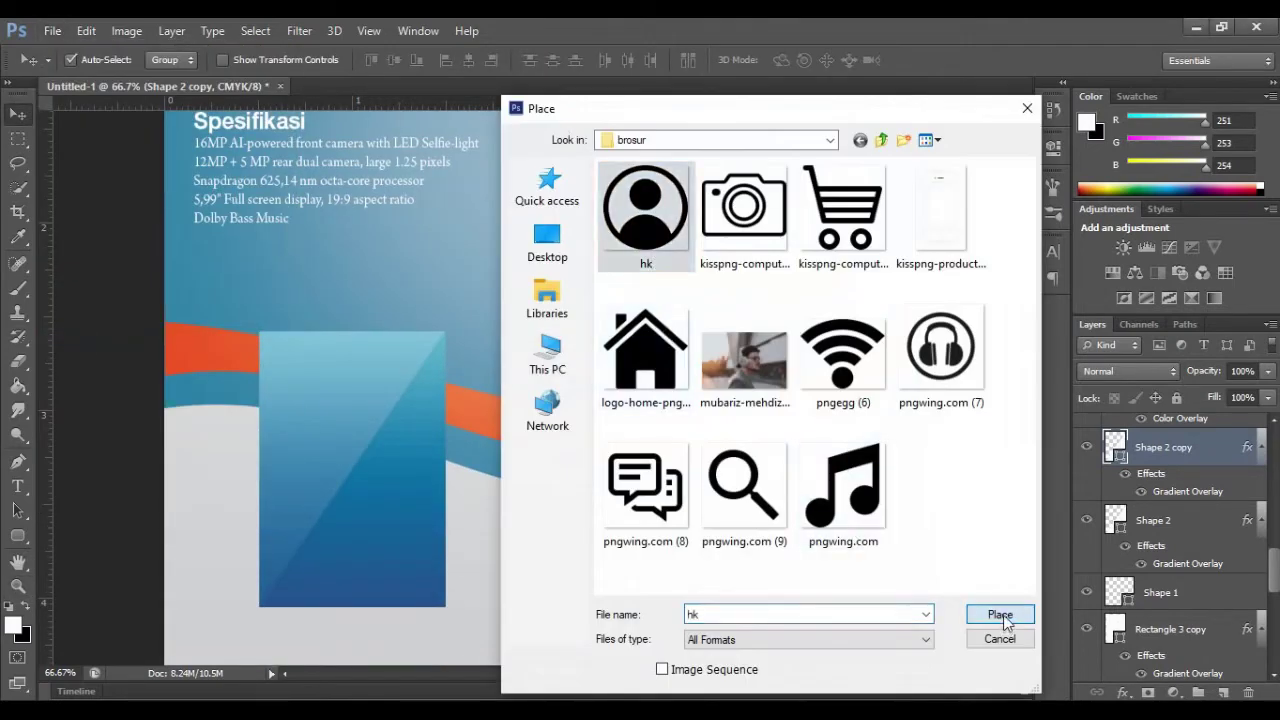
{"action": "left_click", "coordinate": [1001, 616]}
Step: Scale the hk icon down onto the blue panel's top-right corner
{"action": "left_click_drag", "start_coordinate": [1026, 390], "coordinate": [1026, 452]}
{"action": "left_click_drag", "start_coordinate": [911, 539], "coordinate": [524, 152]}
{"action": "left_click_drag", "start_coordinate": [1026, 436], "coordinate": [1026, 338]}
{"action": "left_click_drag", "start_coordinate": [524, 509], "coordinate": [212, 197]}
{"action": "left_click_drag", "start_coordinate": [182, 152], "coordinate": [394, 490]}
{"action": "left_click_drag", "start_coordinate": [424, 536], "coordinate": [404, 487]}
{"action": "key", "text": "Return"}
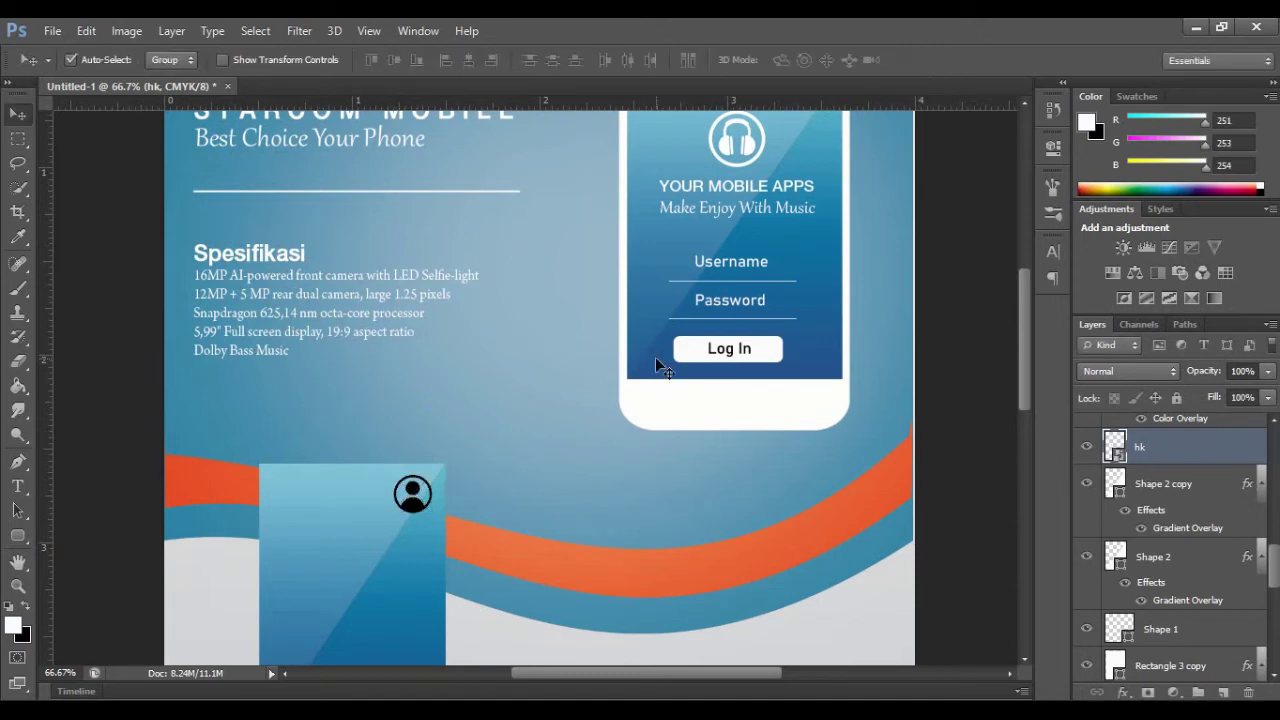
Step: Give the hk layer a white Color Overlay, then zoom in to 100% on the panel
{"action": "right_click", "coordinate": [1200, 447]}
{"action": "left_click", "coordinate": [840, 114]}
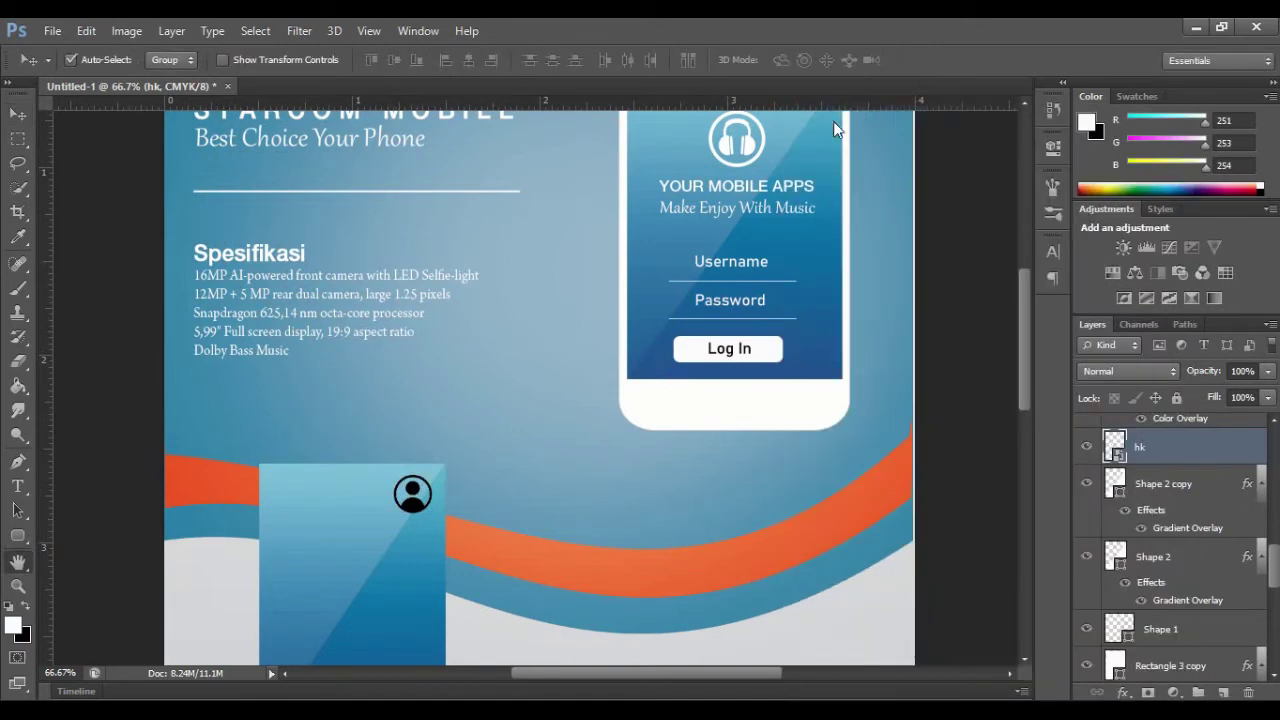
{"action": "left_click", "coordinate": [787, 308]}
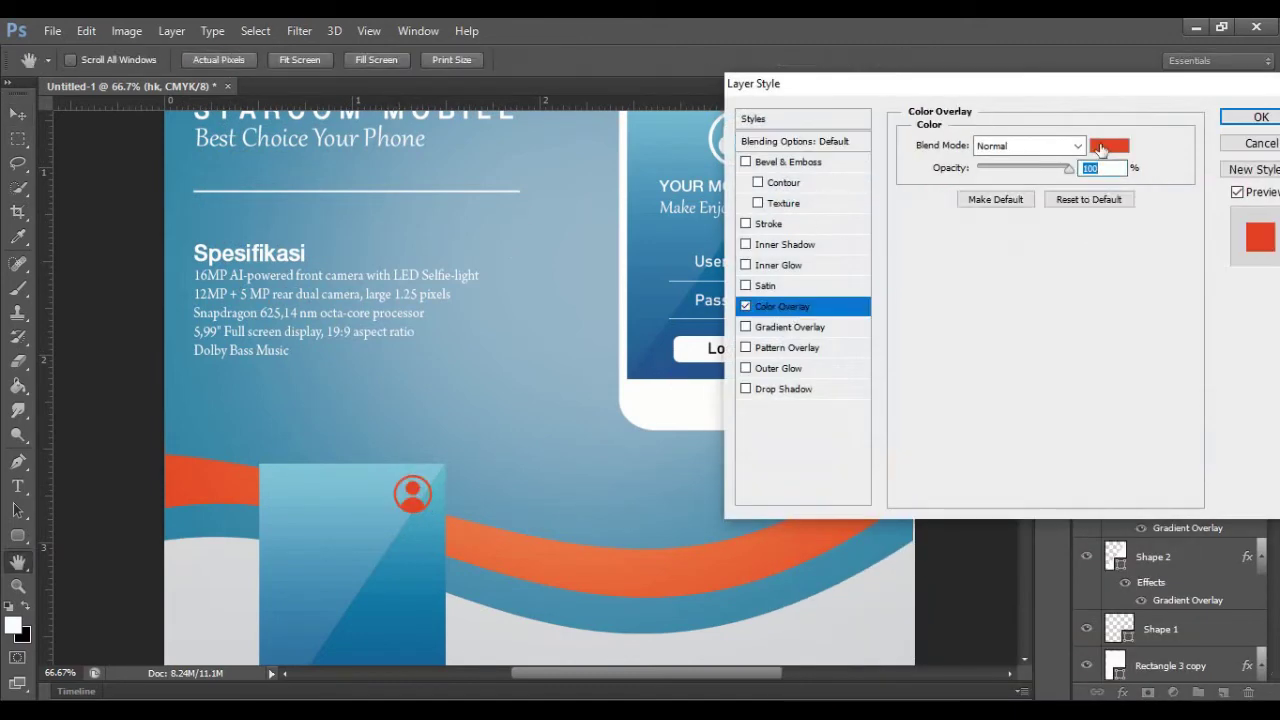
{"action": "left_click", "coordinate": [1101, 148]}
{"action": "left_click_drag", "start_coordinate": [968, 286], "coordinate": [962, 272]}
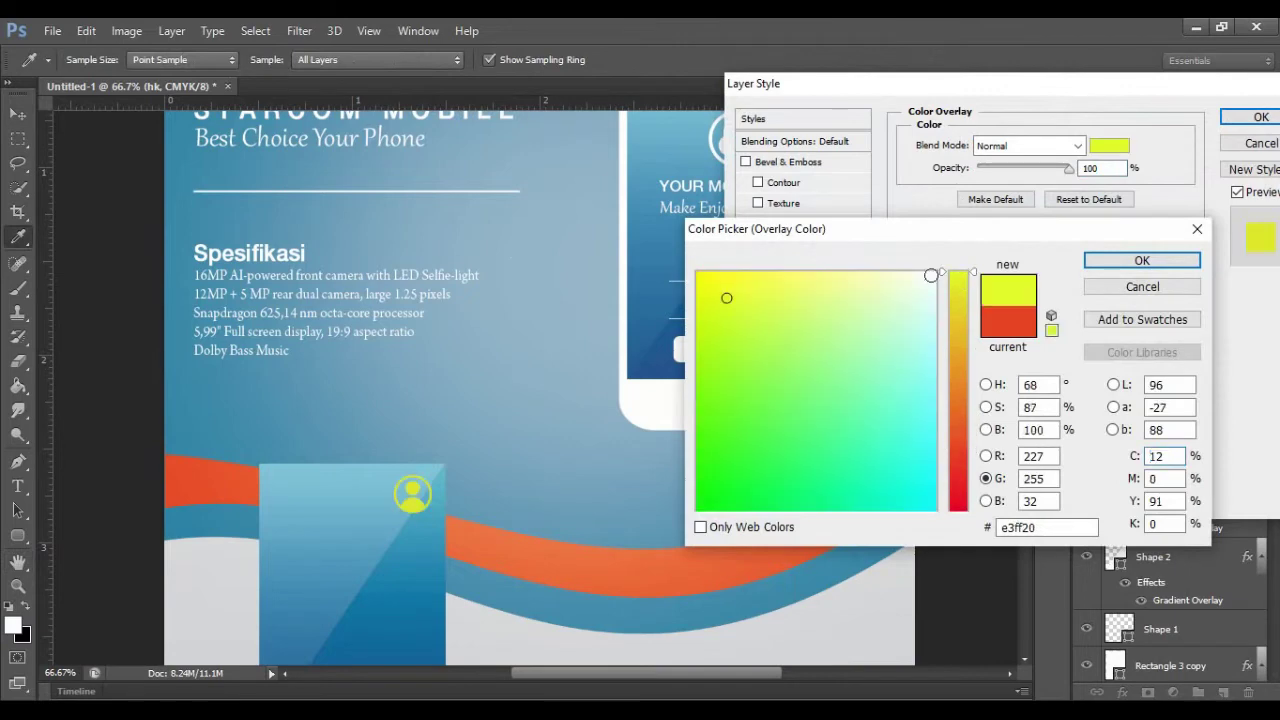
{"action": "left_click", "coordinate": [933, 274]}
{"action": "left_click", "coordinate": [1141, 261]}
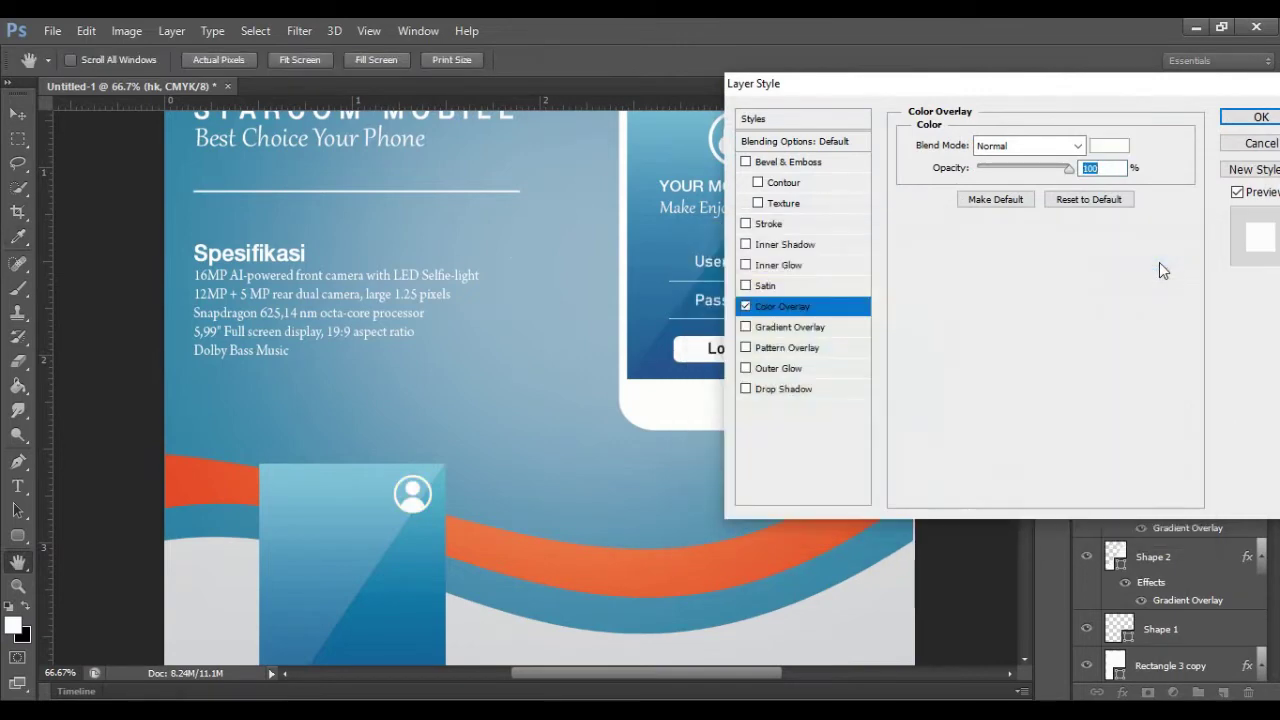
{"action": "left_click", "coordinate": [1259, 117]}
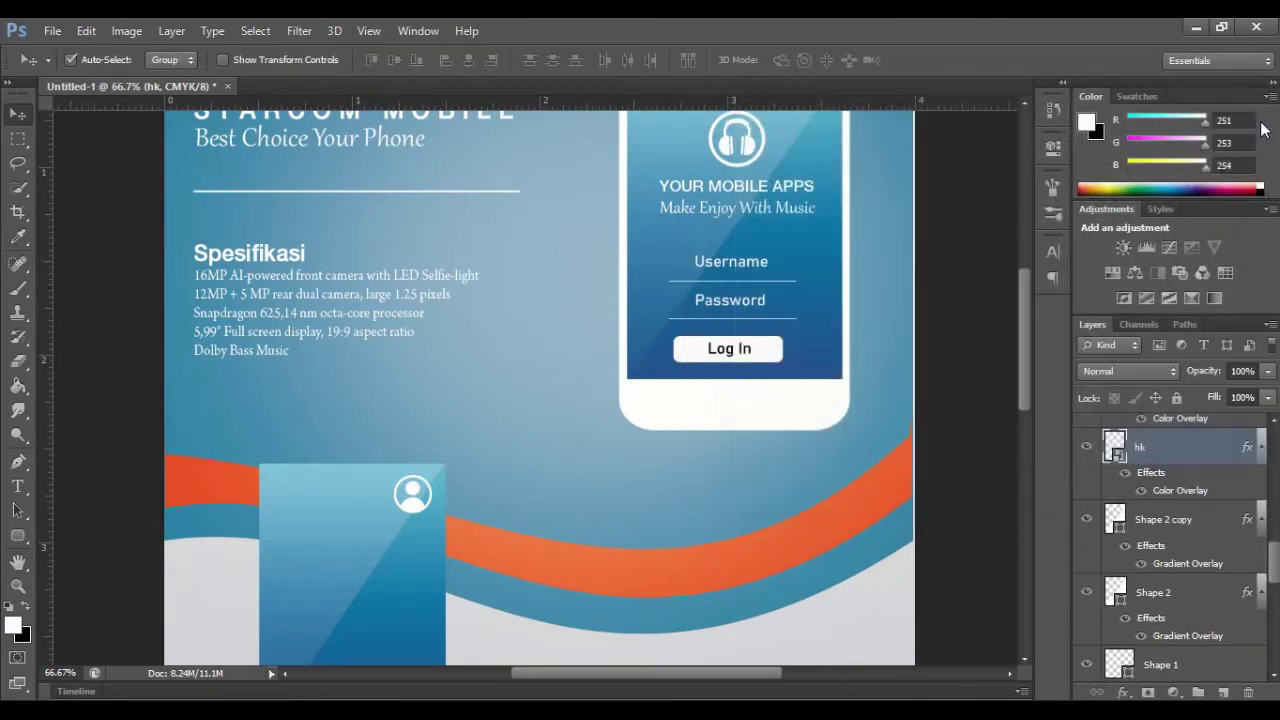
{"action": "left_click", "coordinate": [18, 586]}
{"action": "left_click", "coordinate": [512, 426]}
{"action": "left_click_drag", "start_coordinate": [676, 674], "coordinate": [606, 685]}
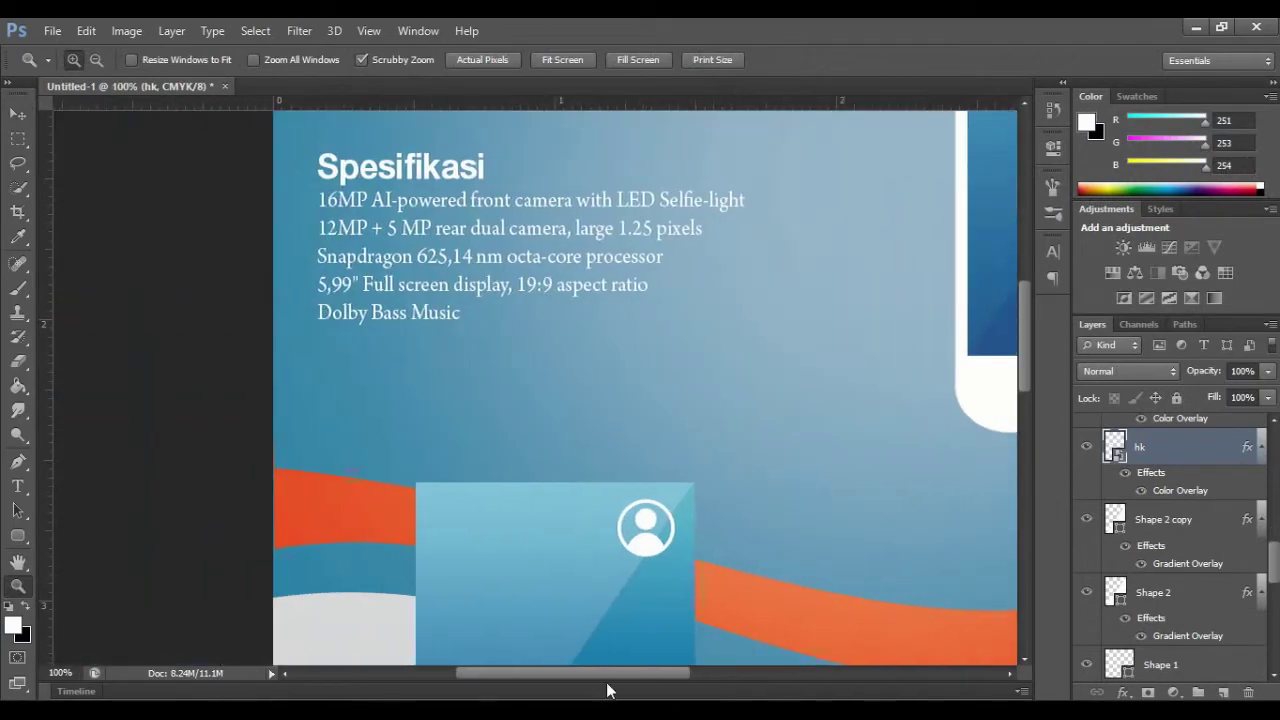
Step: Retype the duplicated STARCOM MOBILE text as 'YOUR PROFILE'
{"action": "scroll", "coordinate": [397, 394], "scroll_direction": "up", "scroll_amount": 5}
{"action": "scroll", "coordinate": [398, 395], "scroll_direction": "down", "scroll_amount": 2}
{"action": "scroll", "coordinate": [397, 394], "scroll_direction": "up", "scroll_amount": 2}
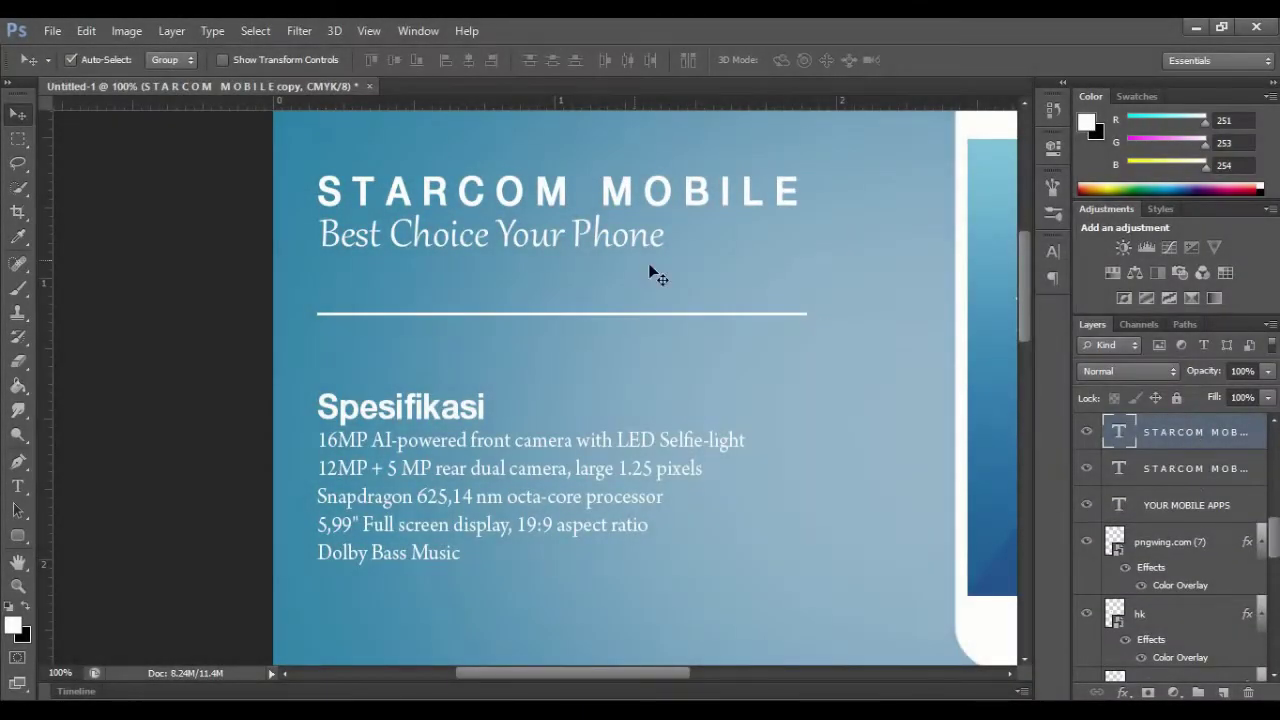
{"action": "left_click_drag", "start_coordinate": [468, 203], "coordinate": [510, 642]}
{"action": "scroll", "coordinate": [592, 542], "scroll_direction": "down", "scroll_amount": 7}
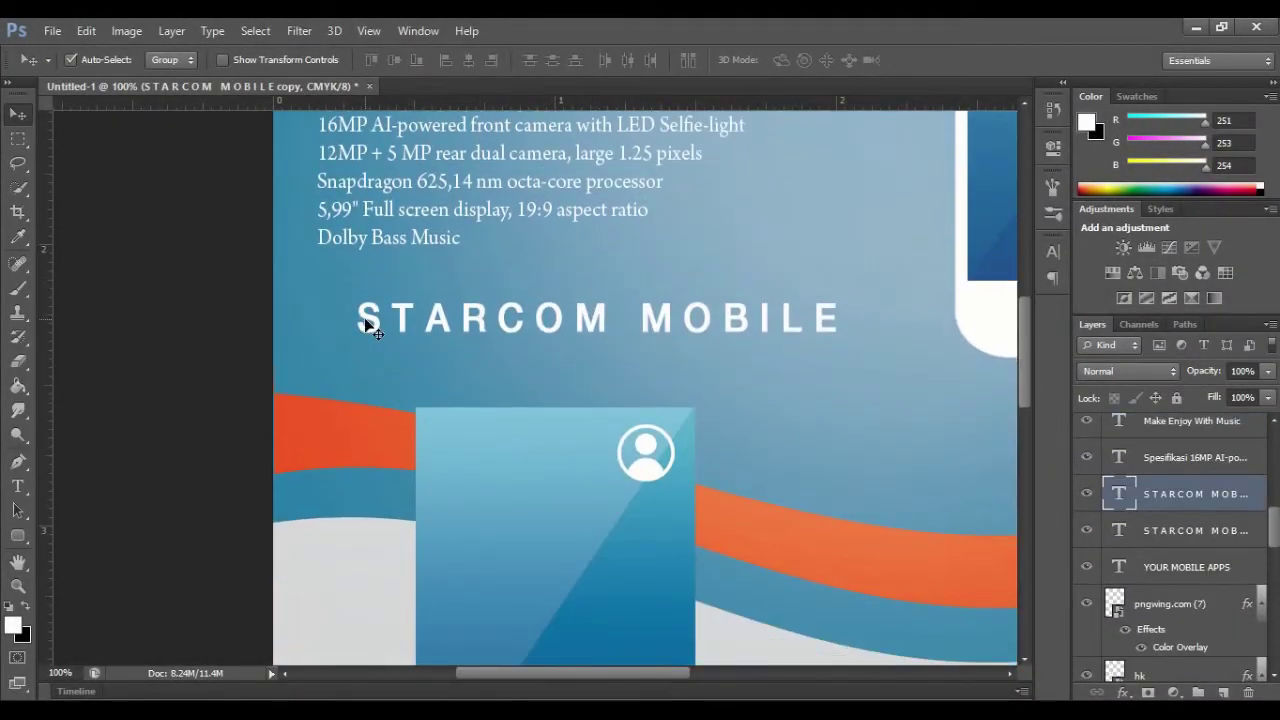
{"action": "left_click", "coordinate": [17, 487]}
{"action": "left_click_drag", "start_coordinate": [360, 320], "coordinate": [892, 325]}
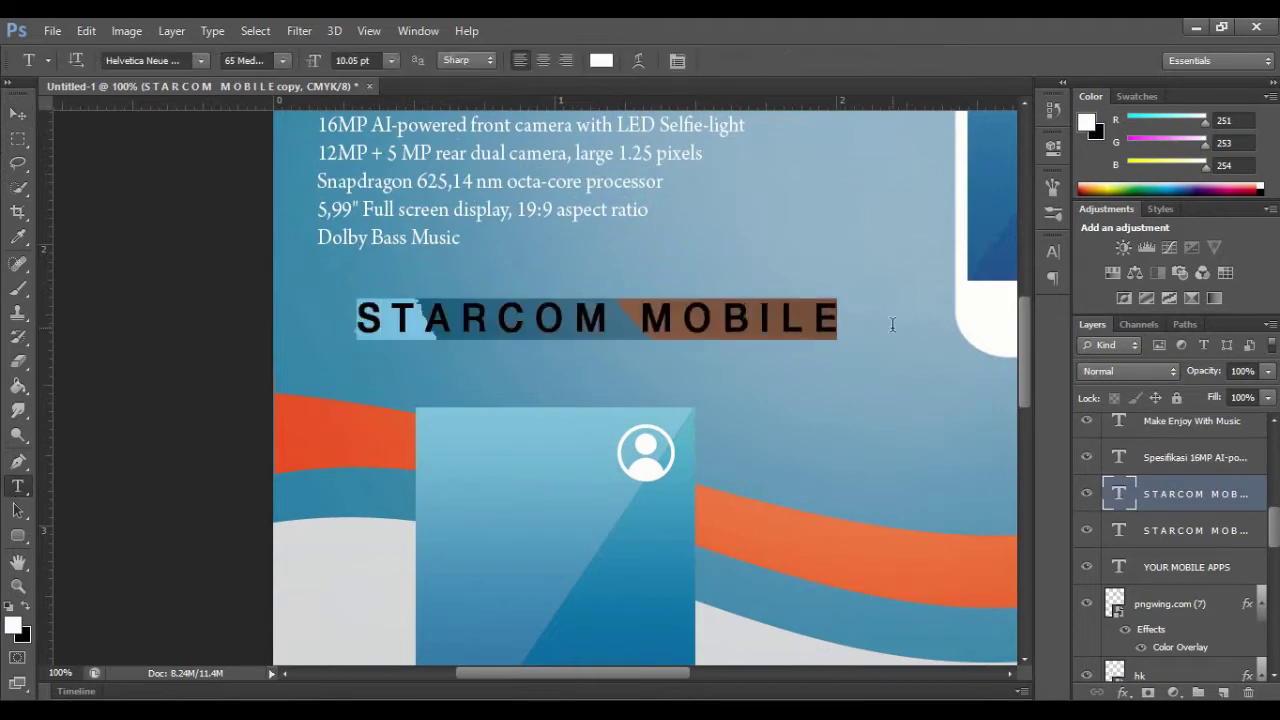
{"action": "type", "text": "y"}
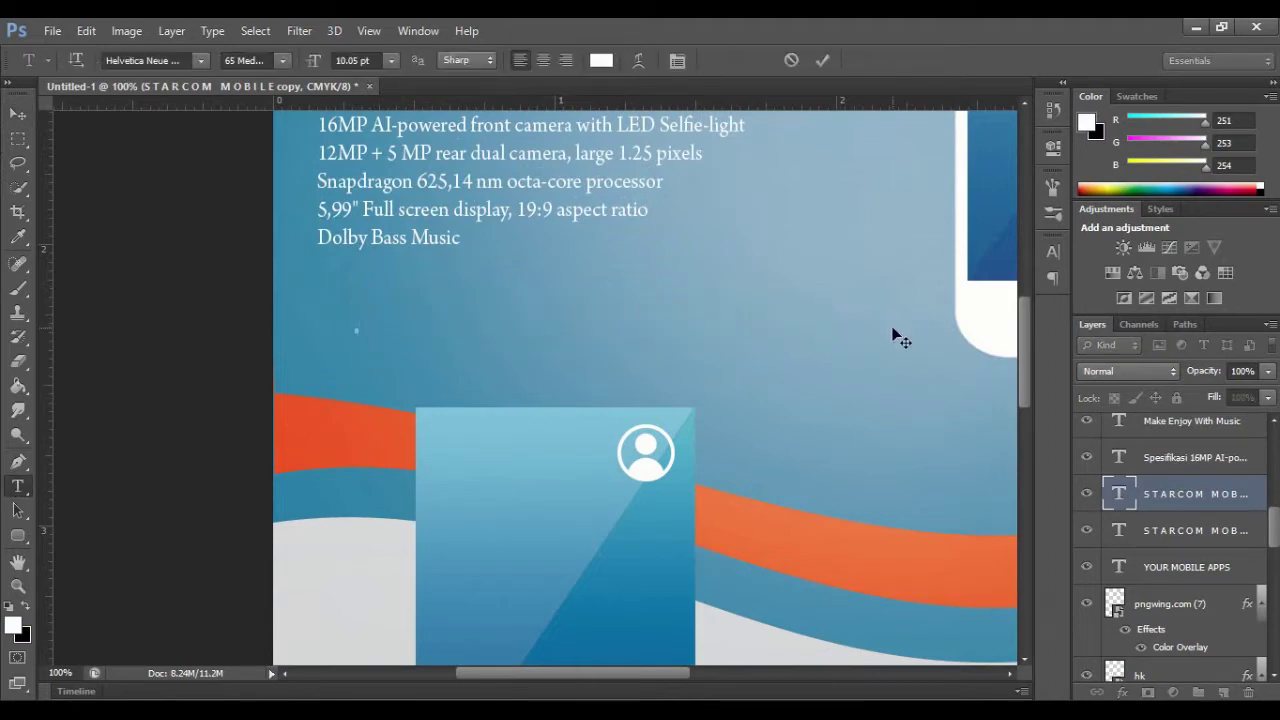
{"action": "type", "text": "OUR PROFILE"}
Step: Set YOUR PROFILE to 10 pt and move it onto the panel beside the icon
{"action": "key", "text": "ctrl+a"}
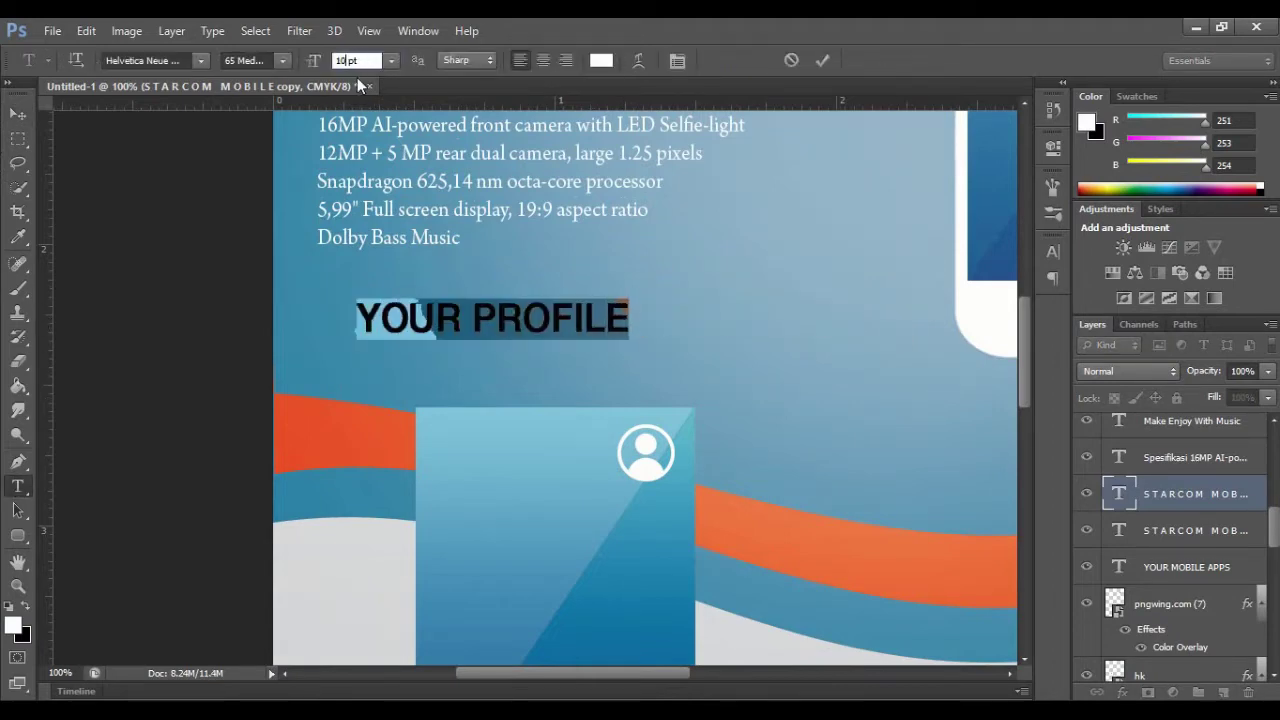
{"action": "key", "text": "Return"}
{"action": "key", "text": "ctrl+Return"}
{"action": "key", "text": "ctrl+t"}
{"action": "left_click_drag", "start_coordinate": [362, 324], "coordinate": [522, 445]}
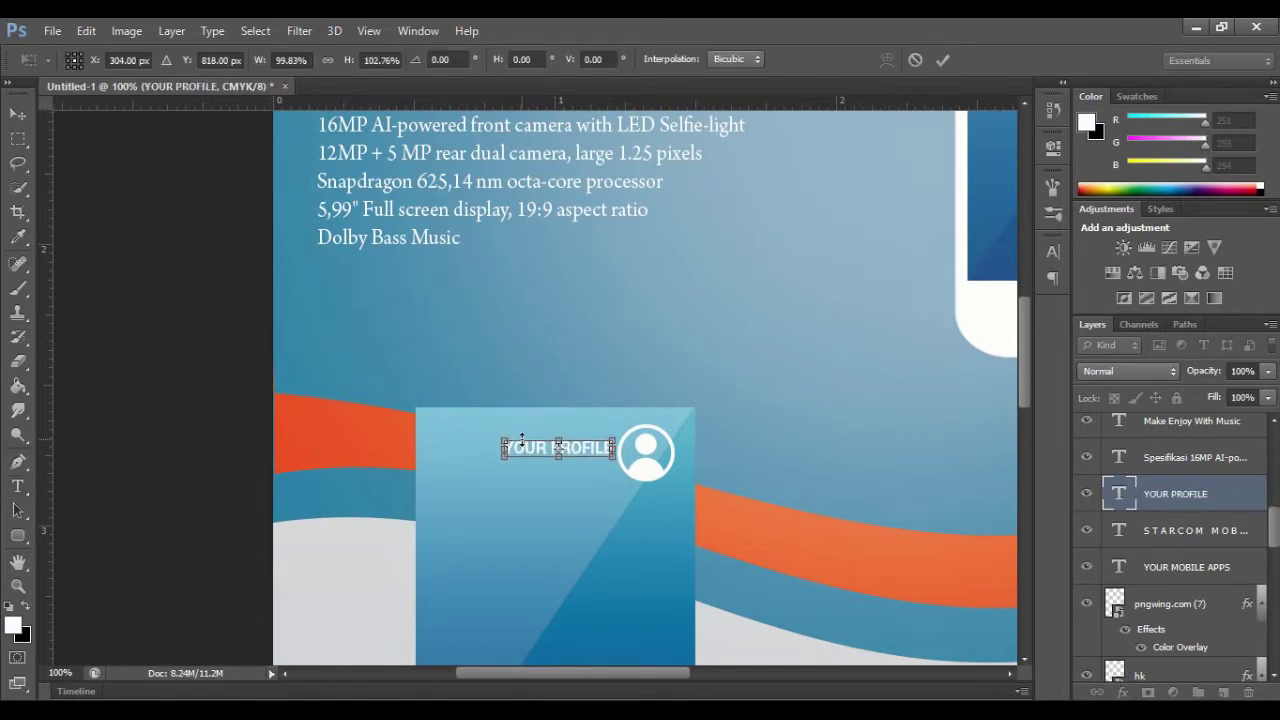
{"action": "left_click", "coordinate": [943, 59]}
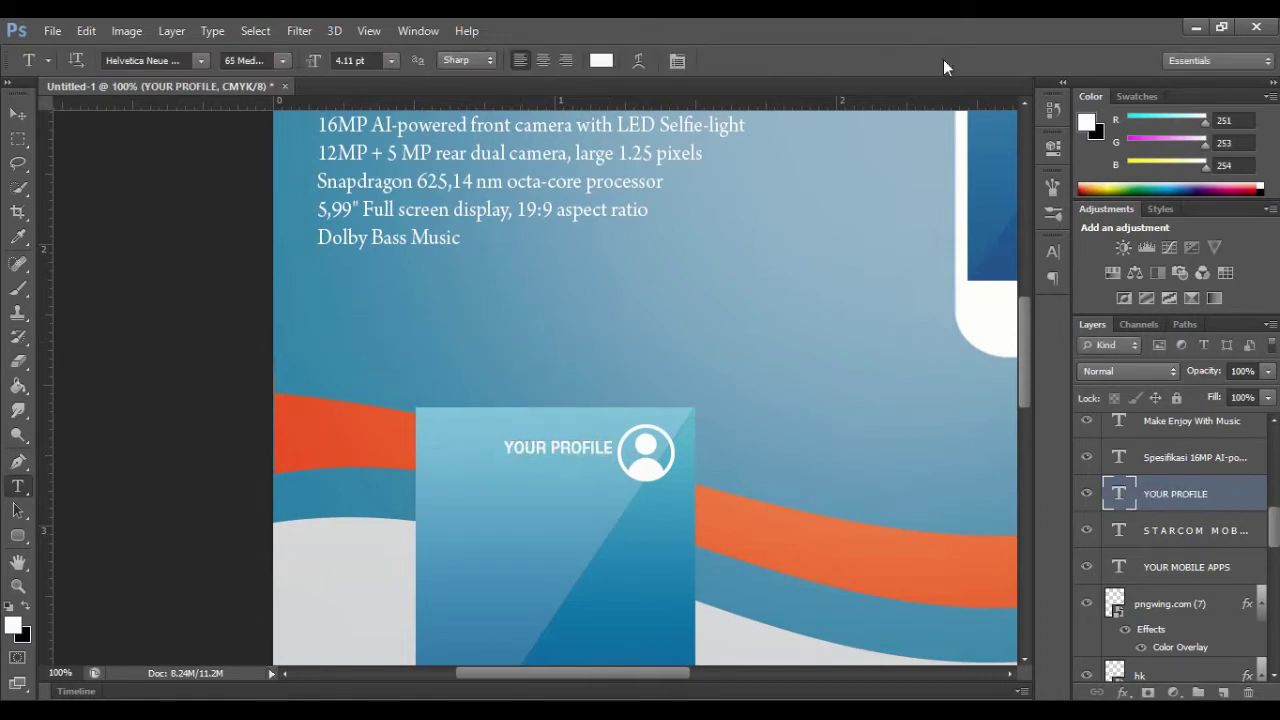
Step: Duplicate the label below it and change the copy's text to 'Nickname'
{"action": "key", "text": "ctrl+j"}
{"action": "left_click_drag", "start_coordinate": [552, 446], "coordinate": [552, 469]}
{"action": "left_click", "coordinate": [507, 478]}
{"action": "key", "text": "ctrl+a"}
{"action": "key", "text": "BackSpace"}
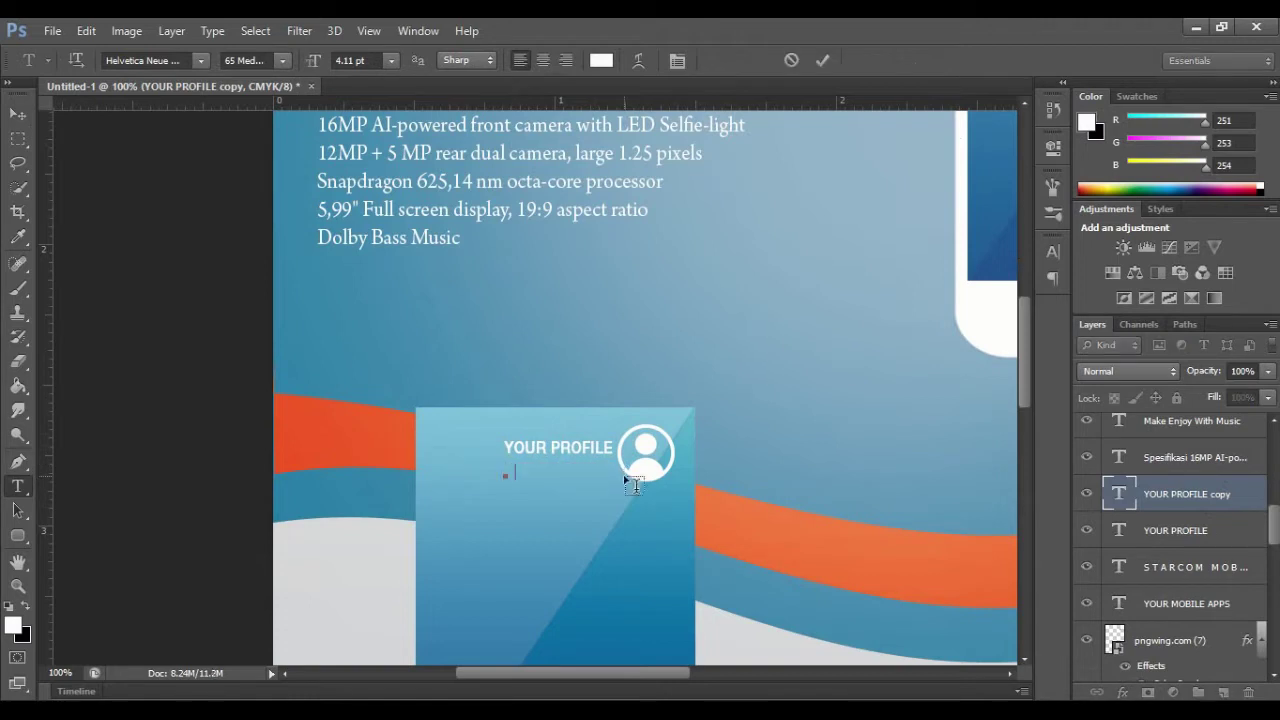
{"action": "type", "text": "Nickname"}
{"action": "key", "text": "ctrl+Return"}
{"action": "key", "text": "ctrl+t"}
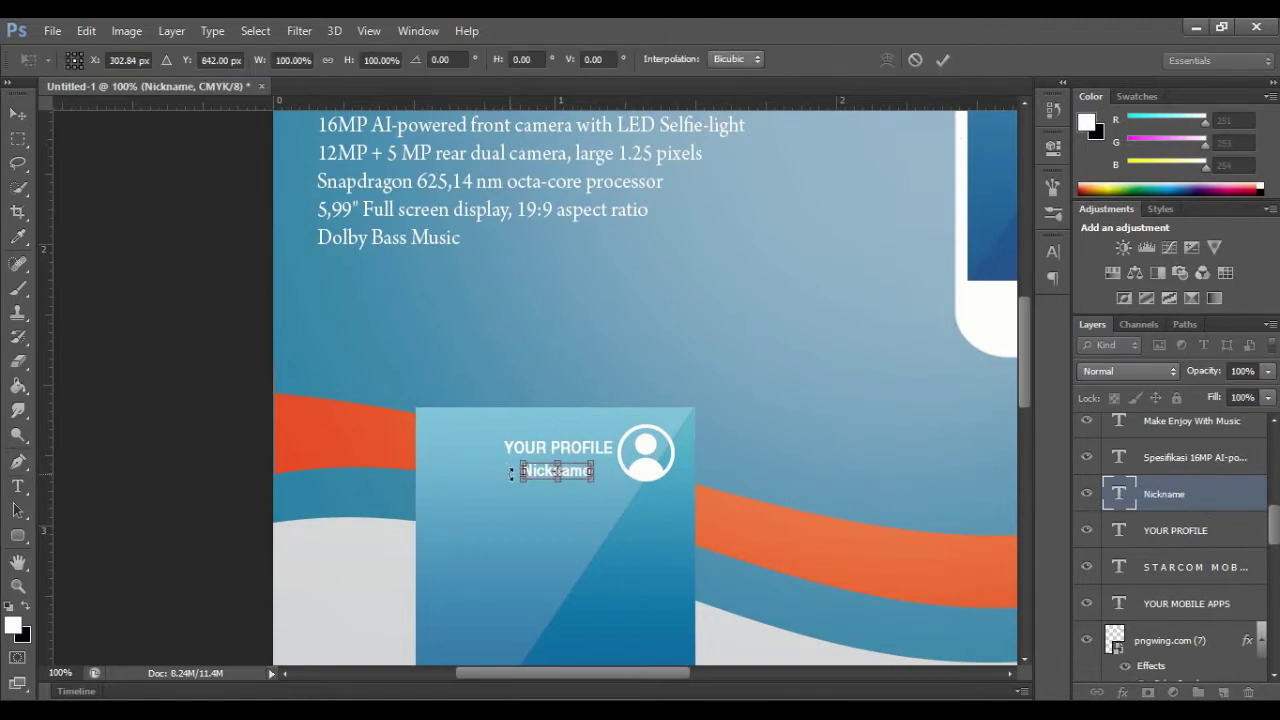
{"action": "left_click", "coordinate": [943, 60]}
{"action": "left_click_drag", "start_coordinate": [1024, 330], "coordinate": [1036, 264]}
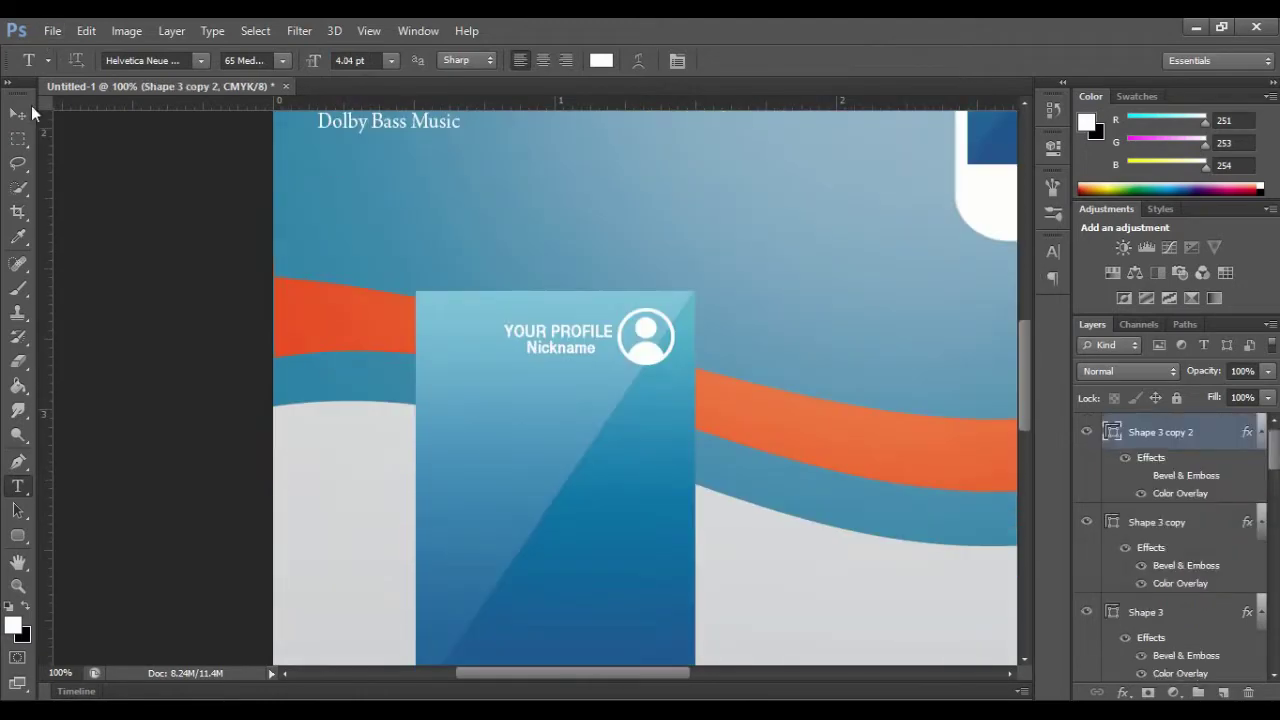
{"action": "left_click", "coordinate": [20, 113]}
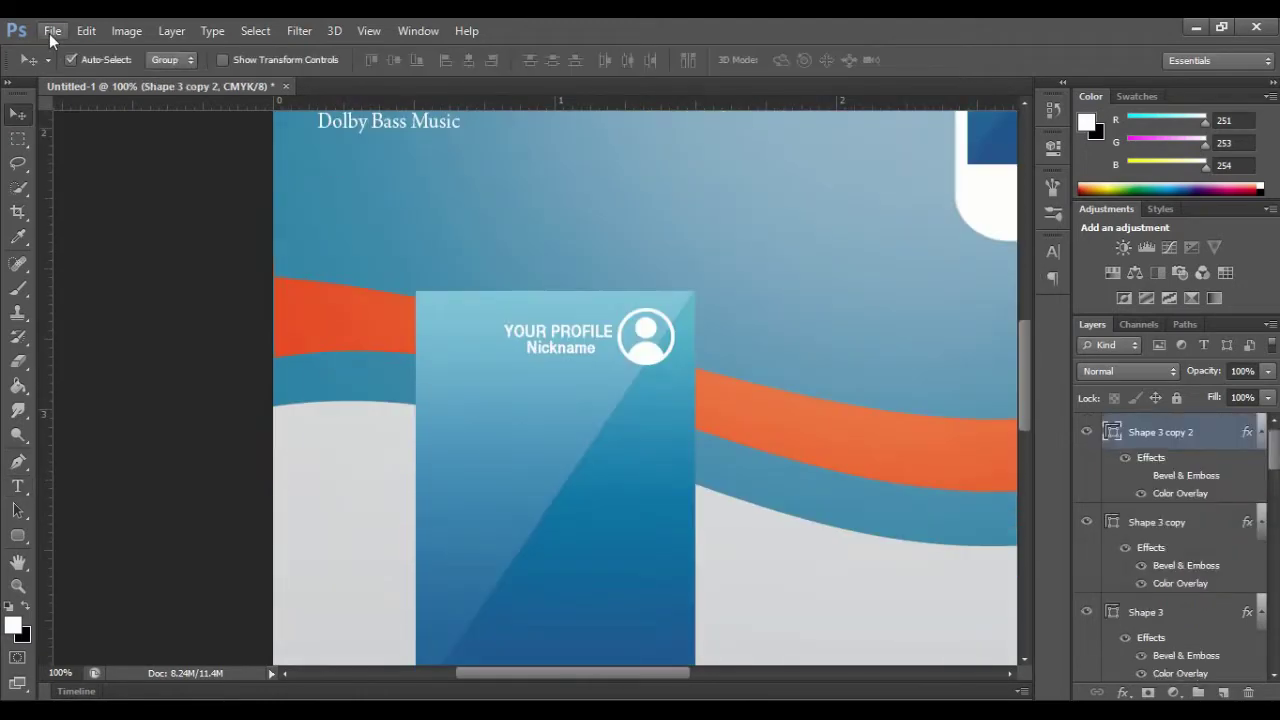
Step: Place the magnifier icon image into the flyer
{"action": "left_click", "coordinate": [49, 31]}
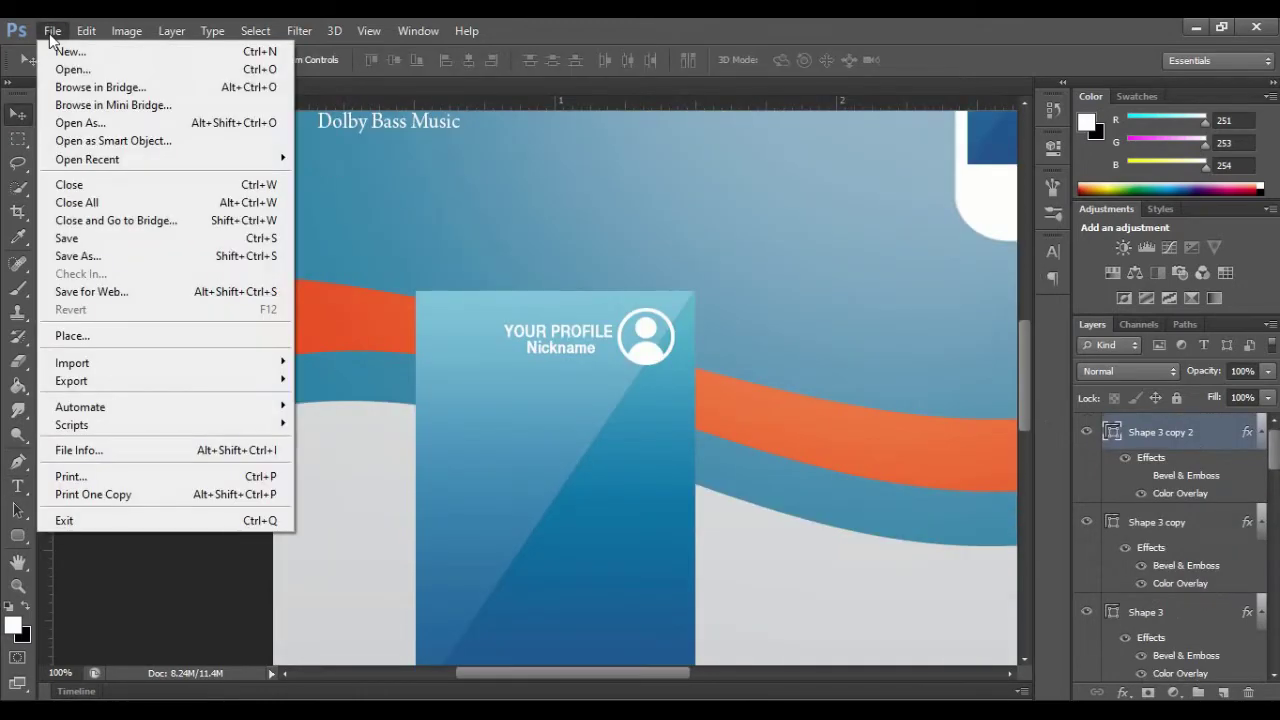
{"action": "left_click", "coordinate": [88, 337]}
{"action": "left_click", "coordinate": [746, 484]}
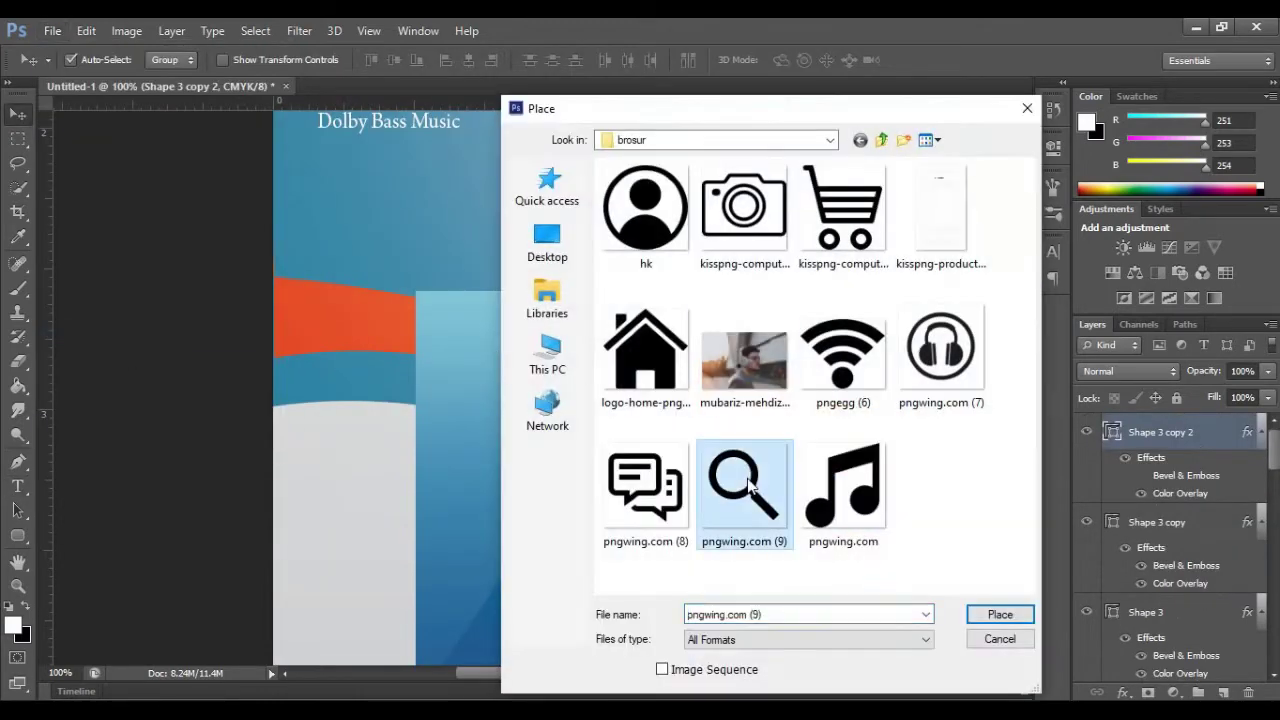
{"action": "left_click", "coordinate": [1000, 614]}
{"action": "scroll", "coordinate": [858, 432], "scroll_direction": "down", "scroll_amount": 5}
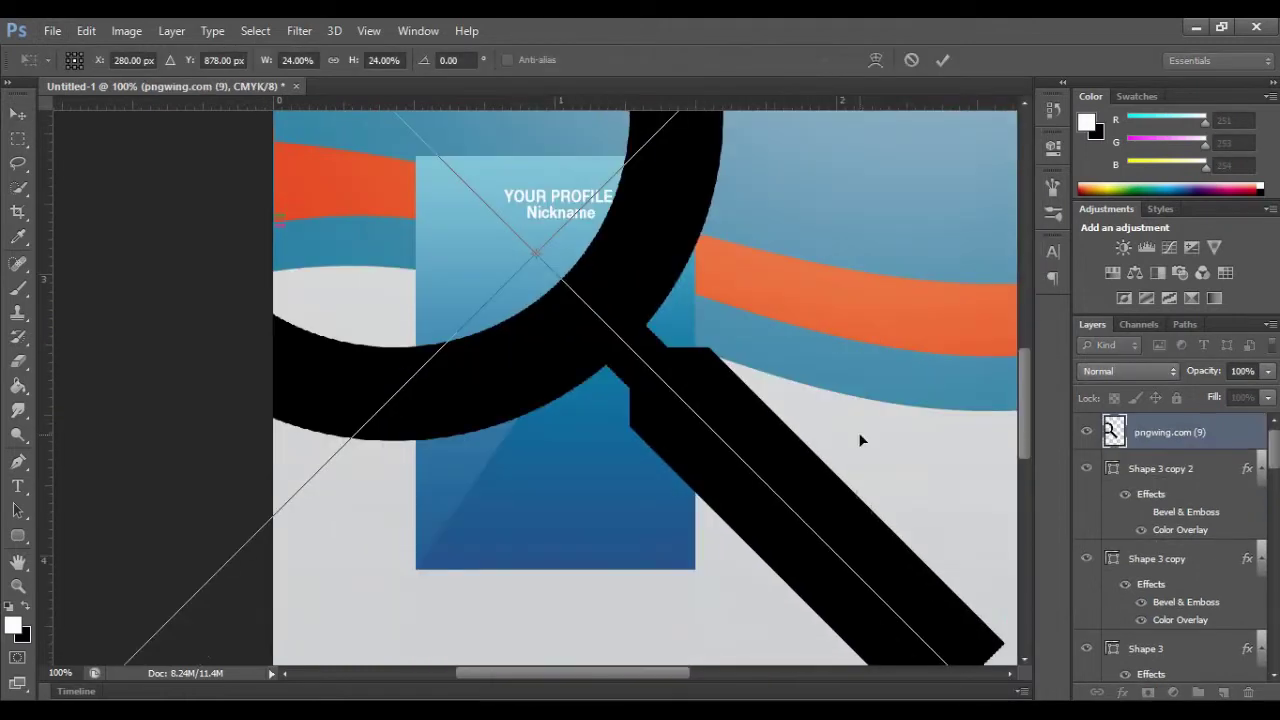
{"action": "left_click_drag", "start_coordinate": [670, 676], "coordinate": [785, 676]}
Step: Shrink the magnifier to a small icon and position it on the blue panel
{"action": "left_click_drag", "start_coordinate": [634, 500], "coordinate": [283, 146]}
{"action": "left_click_drag", "start_coordinate": [690, 674], "coordinate": [591, 674]}
{"action": "scroll", "coordinate": [640, 540], "scroll_direction": "up", "scroll_amount": 5}
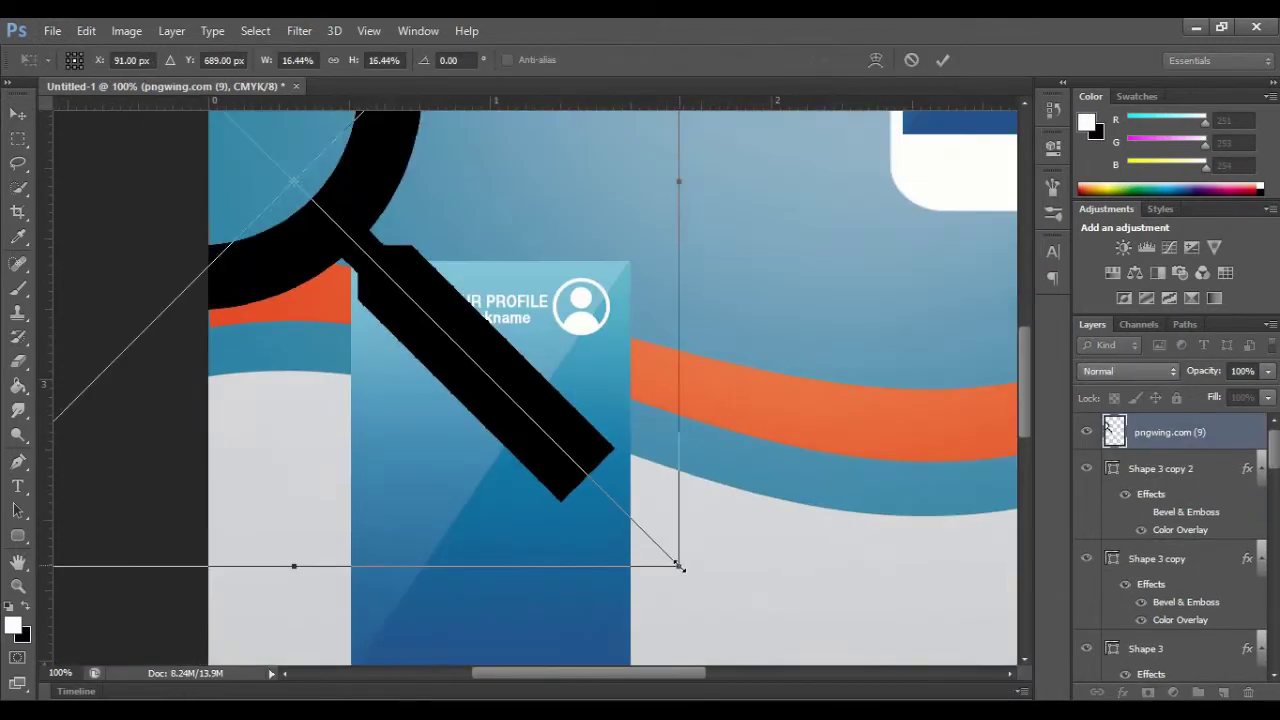
{"action": "left_click_drag", "start_coordinate": [678, 566], "coordinate": [370, 258]}
{"action": "left_click_drag", "start_coordinate": [310, 200], "coordinate": [769, 442]}
{"action": "left_click_drag", "start_coordinate": [829, 500], "coordinate": [561, 250]}
{"action": "left_click_drag", "start_coordinate": [419, 171], "coordinate": [405, 448]}
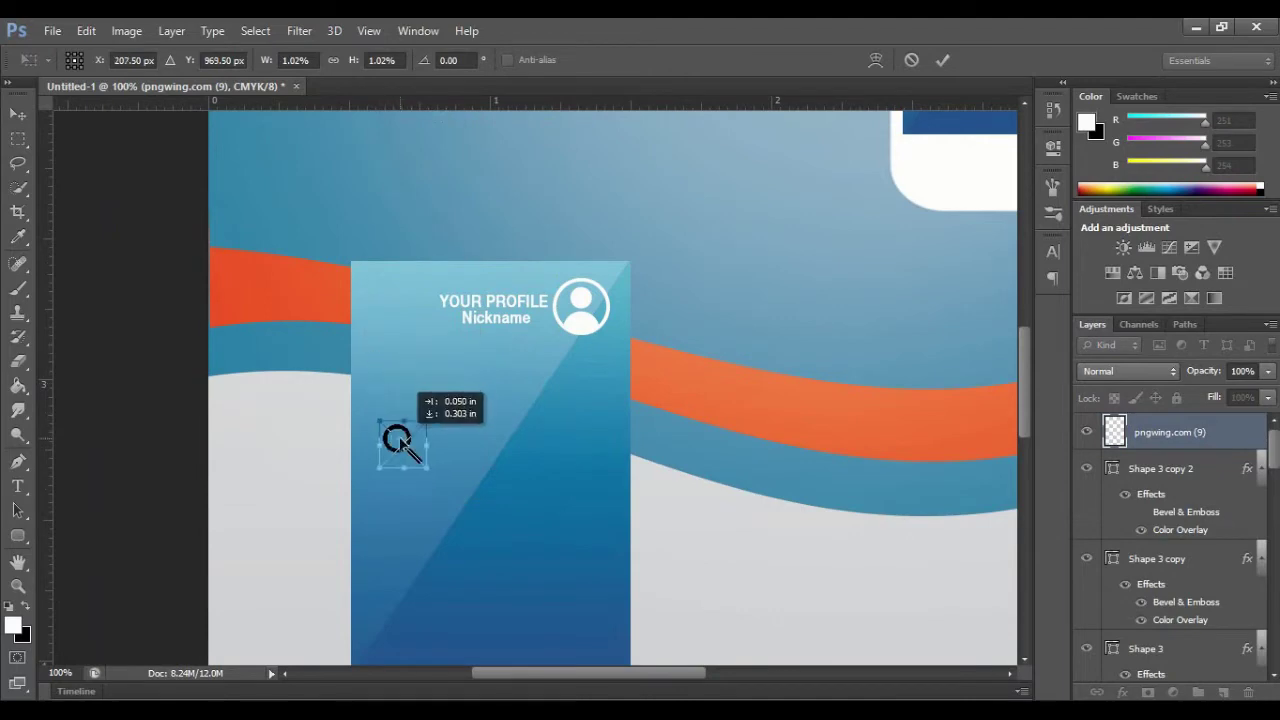
{"action": "left_click", "coordinate": [941, 62]}
Step: Give the magnifier layer a white Color Overlay
{"action": "right_click", "coordinate": [1172, 432]}
{"action": "left_click", "coordinate": [822, 117]}
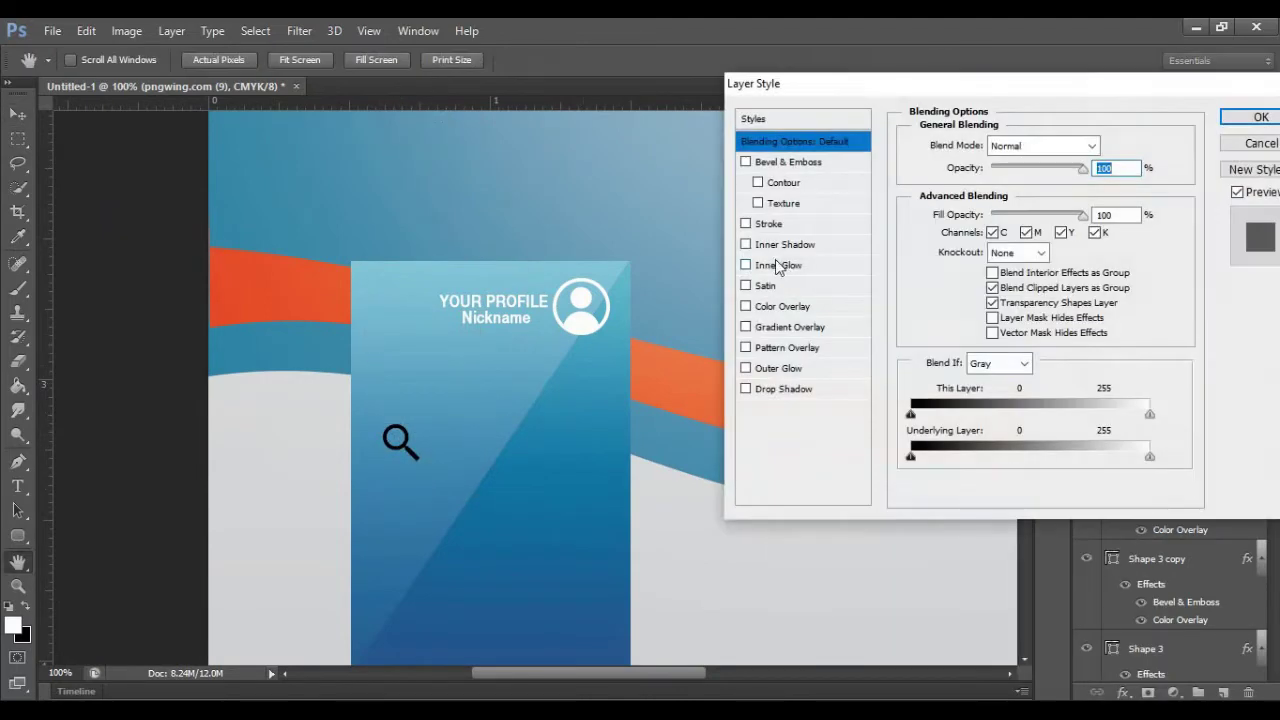
{"action": "left_click", "coordinate": [782, 307]}
{"action": "left_click", "coordinate": [1109, 146]}
{"action": "left_click", "coordinate": [959, 277]}
{"action": "left_click", "coordinate": [932, 270]}
{"action": "left_click", "coordinate": [1118, 259]}
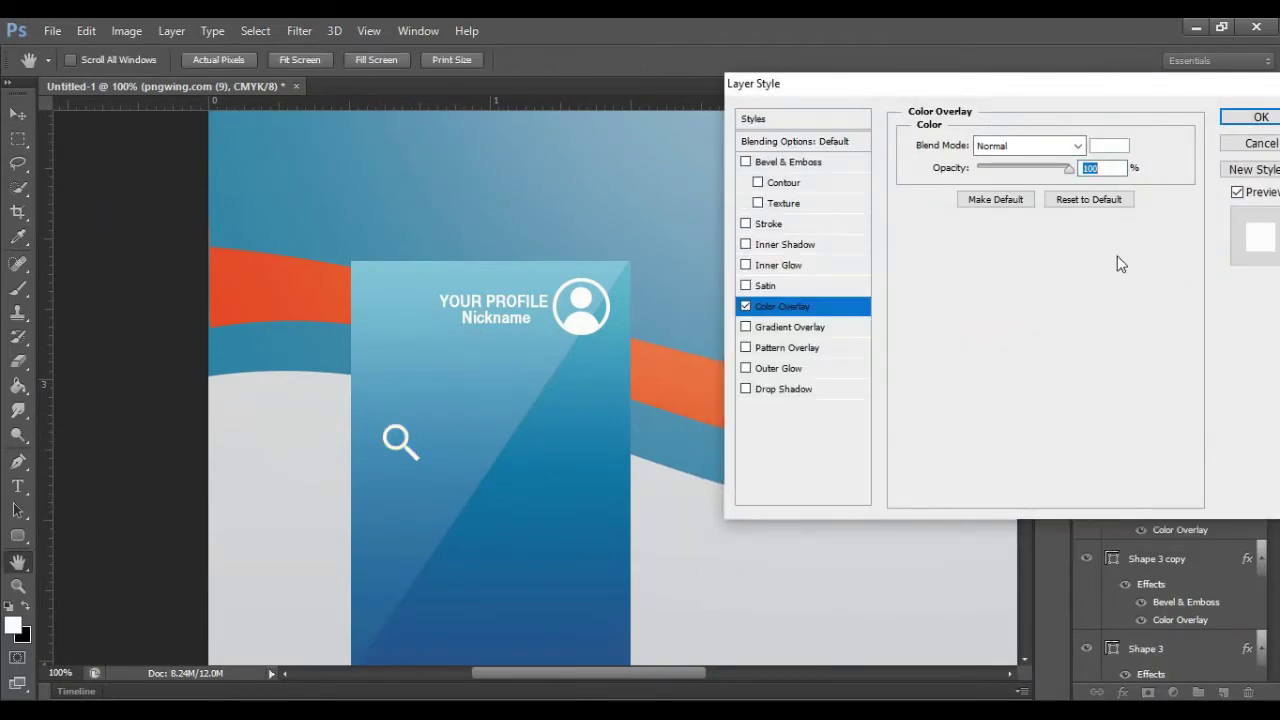
{"action": "left_click", "coordinate": [1260, 117]}
Step: Place the shopping cart image and shrink it down
{"action": "left_click", "coordinate": [52, 31]}
{"action": "left_click", "coordinate": [100, 334]}
{"action": "double_click", "coordinate": [843, 210]}
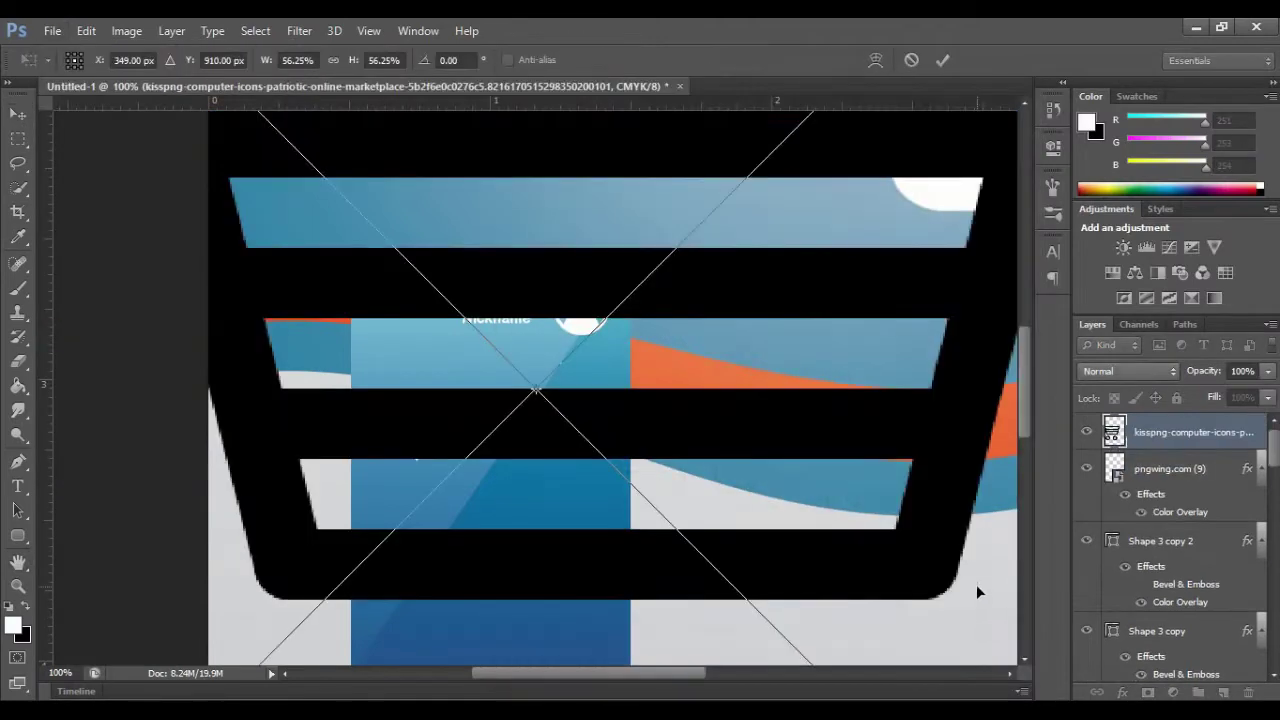
{"action": "left_click_drag", "start_coordinate": [536, 672], "coordinate": [678, 670]}
{"action": "scroll", "coordinate": [560, 590], "scroll_direction": "down", "scroll_amount": 4}
{"action": "left_click_drag", "start_coordinate": [531, 603], "coordinate": [86, 160]}
{"action": "left_click_drag", "start_coordinate": [669, 672], "coordinate": [560, 672]}
{"action": "scroll", "coordinate": [530, 530], "scroll_direction": "up", "scroll_amount": 4}
Step: Scale the cart to a small icon and set it below the magnifier
{"action": "left_click_drag", "start_coordinate": [516, 508], "coordinate": [247, 262]}
{"action": "left_click_drag", "start_coordinate": [590, 673], "coordinate": [477, 673]}
{"action": "left_click_drag", "start_coordinate": [567, 243], "coordinate": [818, 472]}
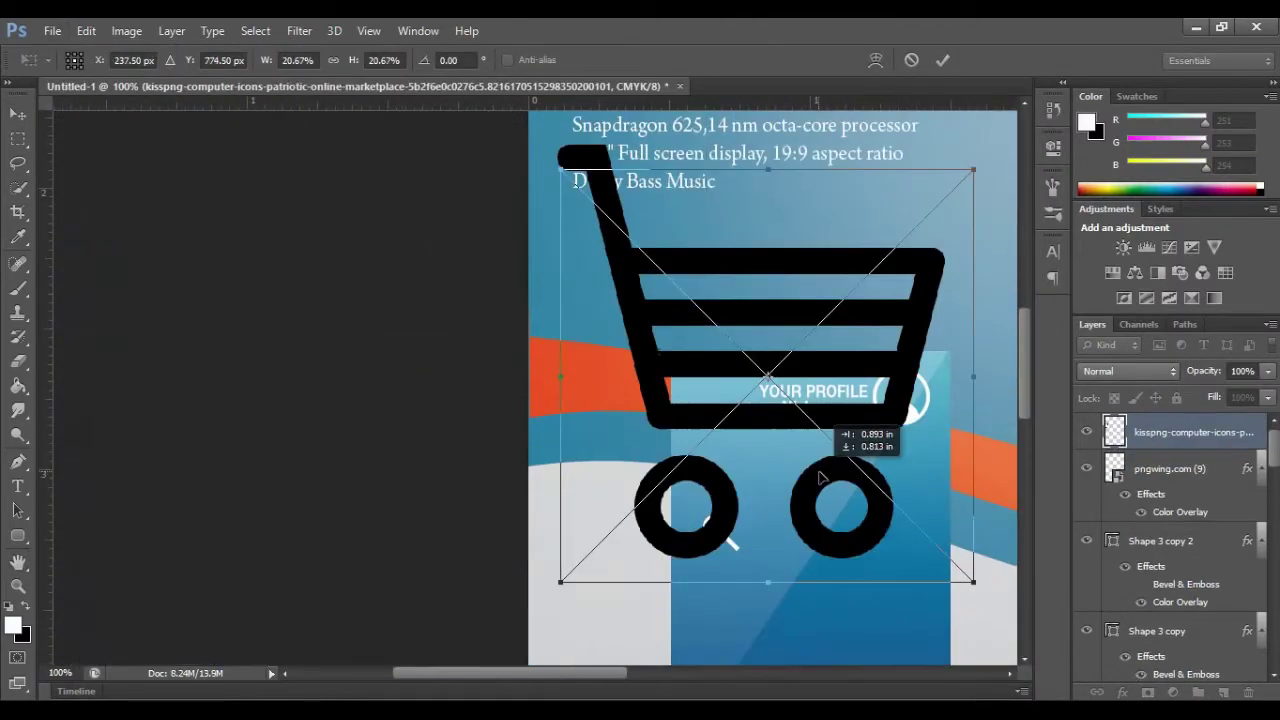
{"action": "left_click_drag", "start_coordinate": [555, 673], "coordinate": [661, 673]}
{"action": "scroll", "coordinate": [600, 600], "scroll_direction": "down", "scroll_amount": 1}
{"action": "left_click_drag", "start_coordinate": [544, 536], "coordinate": [302, 564]}
{"action": "left_click", "coordinate": [942, 61]}
Step: Give the cart layer a white Color Overlay
{"action": "right_click", "coordinate": [1214, 433]}
{"action": "left_click", "coordinate": [905, 113]}
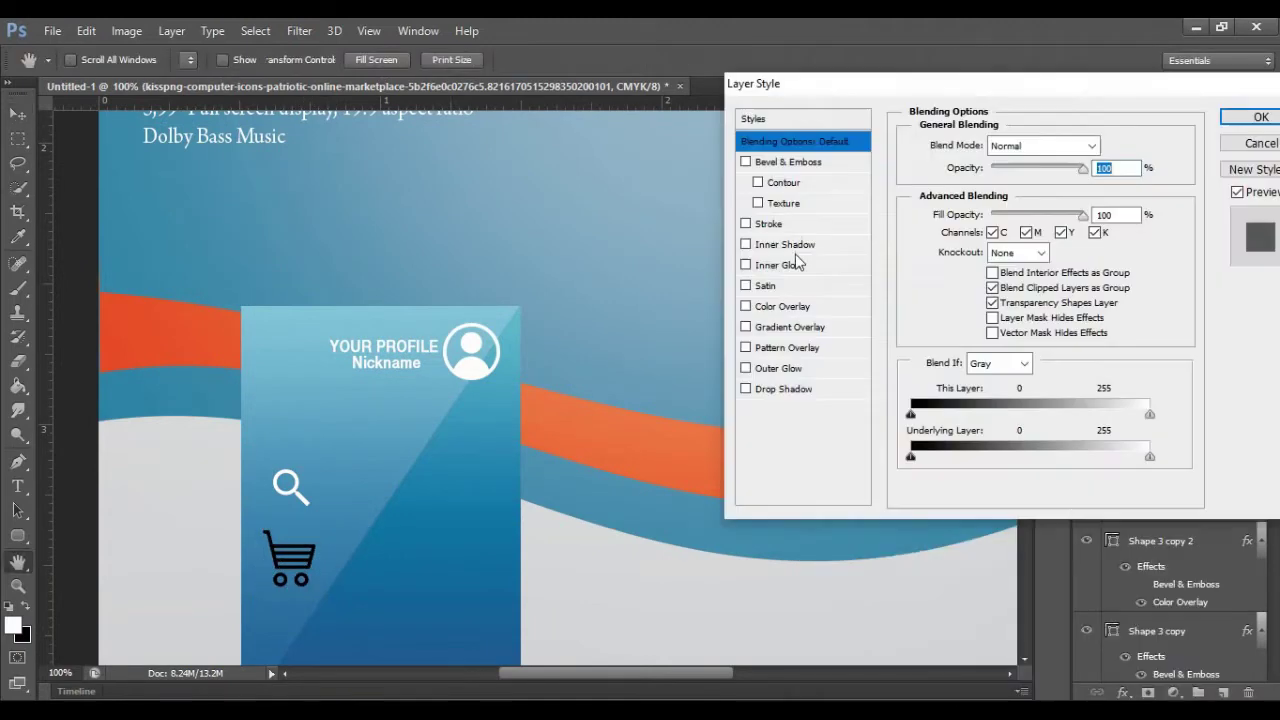
{"action": "left_click", "coordinate": [782, 306]}
{"action": "left_click", "coordinate": [1189, 143]}
{"action": "left_click", "coordinate": [698, 272]}
{"action": "left_click", "coordinate": [1143, 258]}
{"action": "left_click", "coordinate": [1258, 117]}
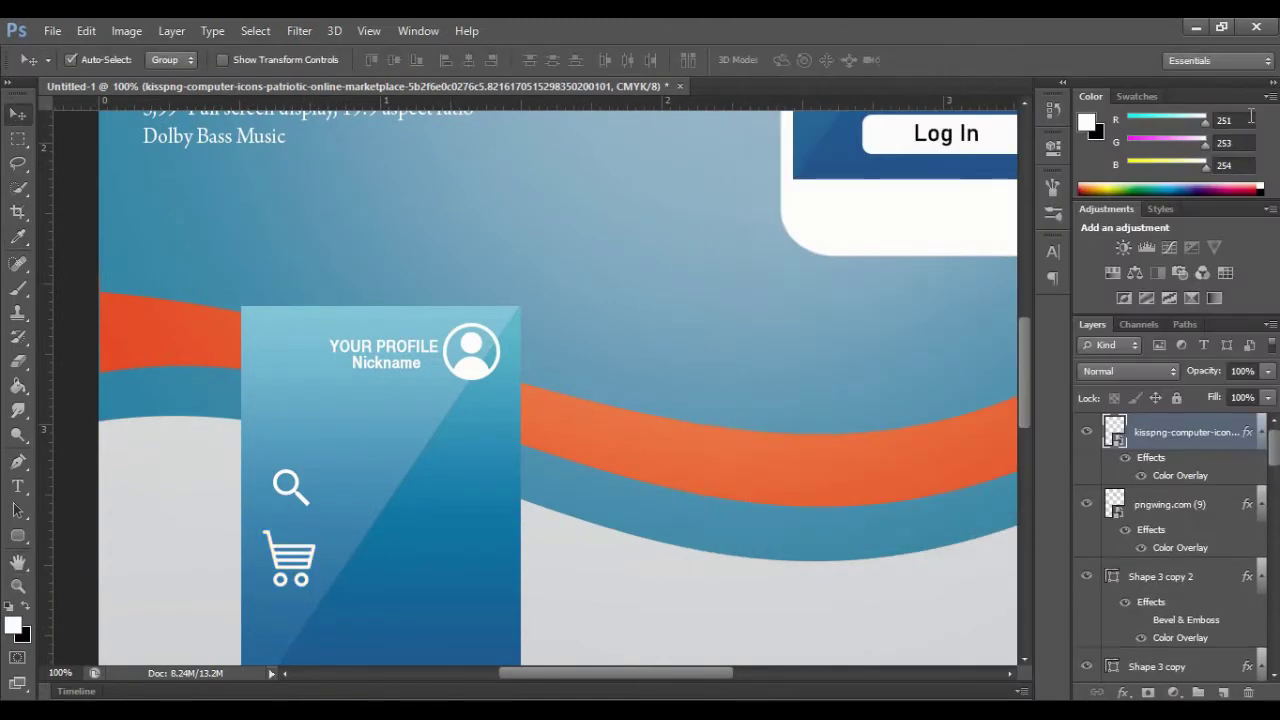
Step: Place the chat-bubble PNG, then scale and position it below the cart icon
{"action": "left_click", "coordinate": [52, 31]}
{"action": "left_click", "coordinate": [75, 343]}
{"action": "double_click", "coordinate": [646, 488]}
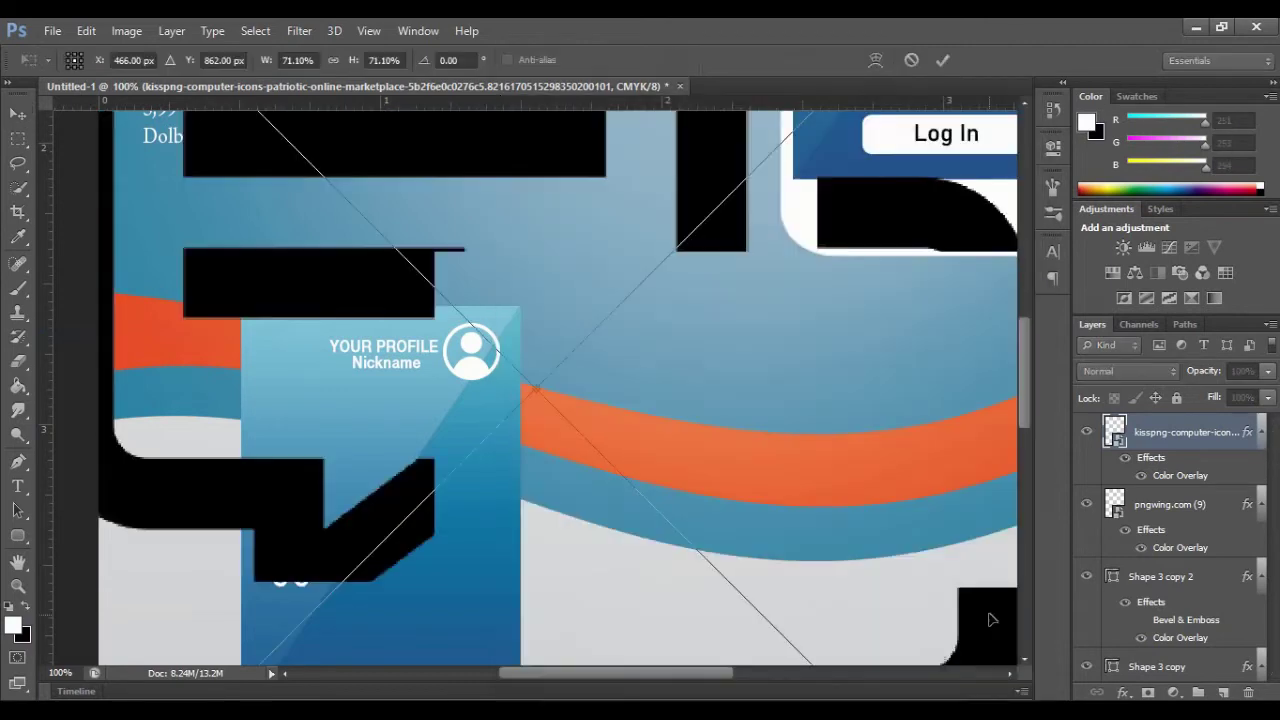
{"action": "scroll", "coordinate": [861, 570], "scroll_direction": "down", "scroll_amount": 2}
{"action": "left_click_drag", "start_coordinate": [515, 672], "coordinate": [640, 673]}
{"action": "scroll", "coordinate": [622, 566], "scroll_direction": "down", "scroll_amount": 1}
{"action": "left_click_drag", "start_coordinate": [597, 575], "coordinate": [237, 215]}
{"action": "left_click_drag", "start_coordinate": [1024, 485], "coordinate": [1024, 468]}
{"action": "left_click_drag", "start_coordinate": [740, 673], "coordinate": [635, 673]}
{"action": "left_click_drag", "start_coordinate": [1024, 468], "coordinate": [1024, 422]}
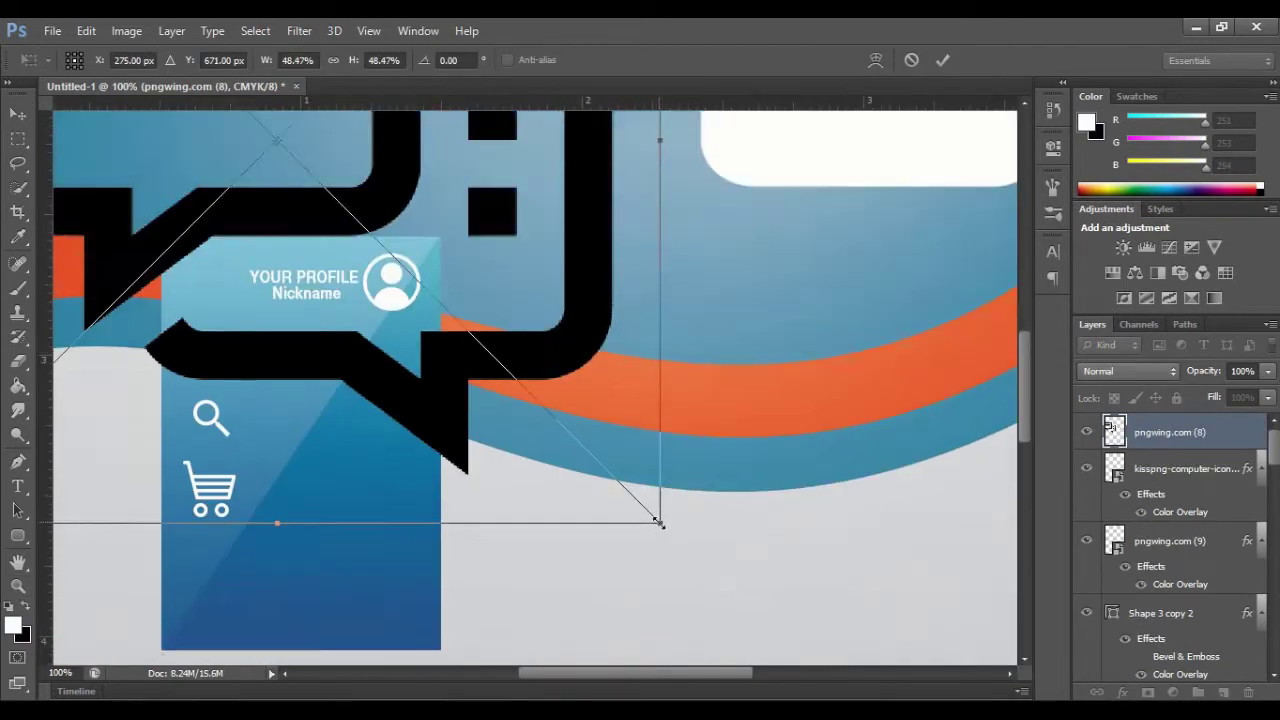
{"action": "left_click_drag", "start_coordinate": [660, 523], "coordinate": [314, 188]}
{"action": "left_click_drag", "start_coordinate": [210, 150], "coordinate": [711, 482]}
{"action": "left_click_drag", "start_coordinate": [814, 520], "coordinate": [202, 571]}
{"action": "left_click", "coordinate": [942, 60]}
Step: Give the chat icon a white Color Overlay
{"action": "right_click", "coordinate": [1206, 432]}
{"action": "left_click", "coordinate": [849, 117]}
{"action": "left_click", "coordinate": [802, 308]}
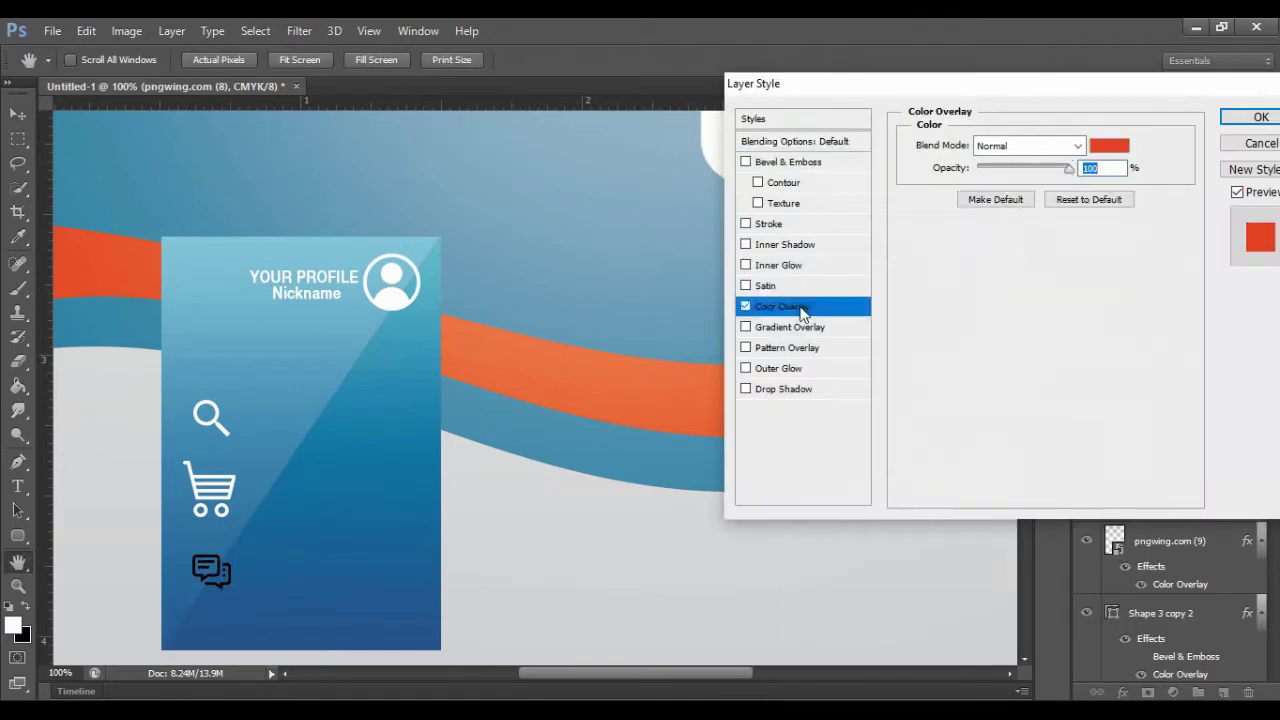
{"action": "left_click", "coordinate": [1108, 146]}
{"action": "left_click", "coordinate": [944, 273]}
{"action": "left_click", "coordinate": [936, 272]}
{"action": "left_click", "coordinate": [1141, 260]}
{"action": "left_click", "coordinate": [1237, 117]}
Step: Place the house logo, then scale it and position it beneath the chat icon
{"action": "left_click", "coordinate": [53, 33]}
{"action": "left_click", "coordinate": [73, 335]}
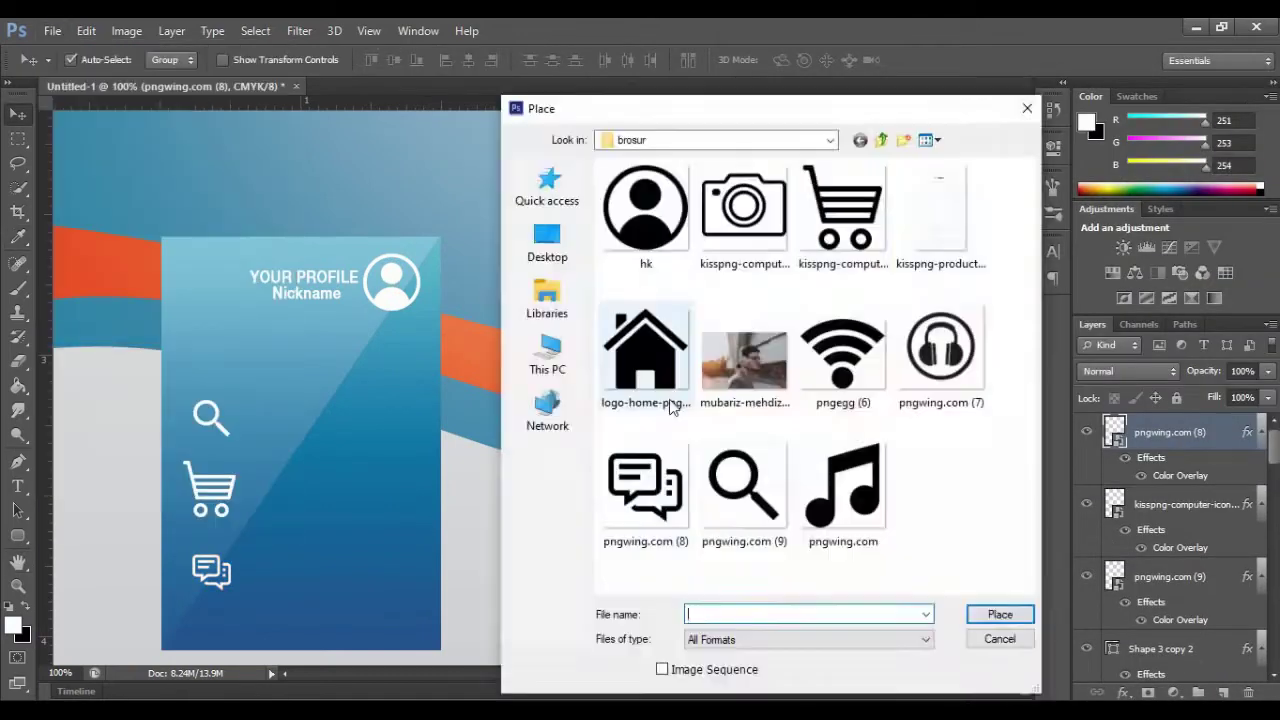
{"action": "double_click", "coordinate": [668, 400]}
{"action": "left_click_drag", "start_coordinate": [1026, 367], "coordinate": [1026, 518]}
{"action": "left_click_drag", "start_coordinate": [660, 673], "coordinate": [713, 673]}
{"action": "left_click_drag", "start_coordinate": [878, 205], "coordinate": [652, 62]}
{"action": "left_click_drag", "start_coordinate": [1023, 538], "coordinate": [1022, 394]}
{"action": "left_click_drag", "start_coordinate": [651, 450], "coordinate": [362, 175]}
{"action": "left_click_drag", "start_coordinate": [221, 158], "coordinate": [703, 510]}
{"action": "left_click_drag", "start_coordinate": [842, 526], "coordinate": [434, 137]}
{"action": "left_click_drag", "start_coordinate": [1025, 462], "coordinate": [1025, 394]}
{"action": "left_click_drag", "start_coordinate": [739, 673], "coordinate": [647, 682]}
{"action": "left_click_drag", "start_coordinate": [1024, 394], "coordinate": [1024, 426]}
{"action": "left_click_drag", "start_coordinate": [810, 305], "coordinate": [670, 172]}
{"action": "left_click_drag", "start_coordinate": [623, 150], "coordinate": [367, 531]}
{"action": "left_click", "coordinate": [943, 61]}
Step: Add a Color Overlay to the house icon layer
{"action": "right_click", "coordinate": [1222, 434]}
{"action": "left_click", "coordinate": [871, 114]}
{"action": "left_click", "coordinate": [746, 307]}
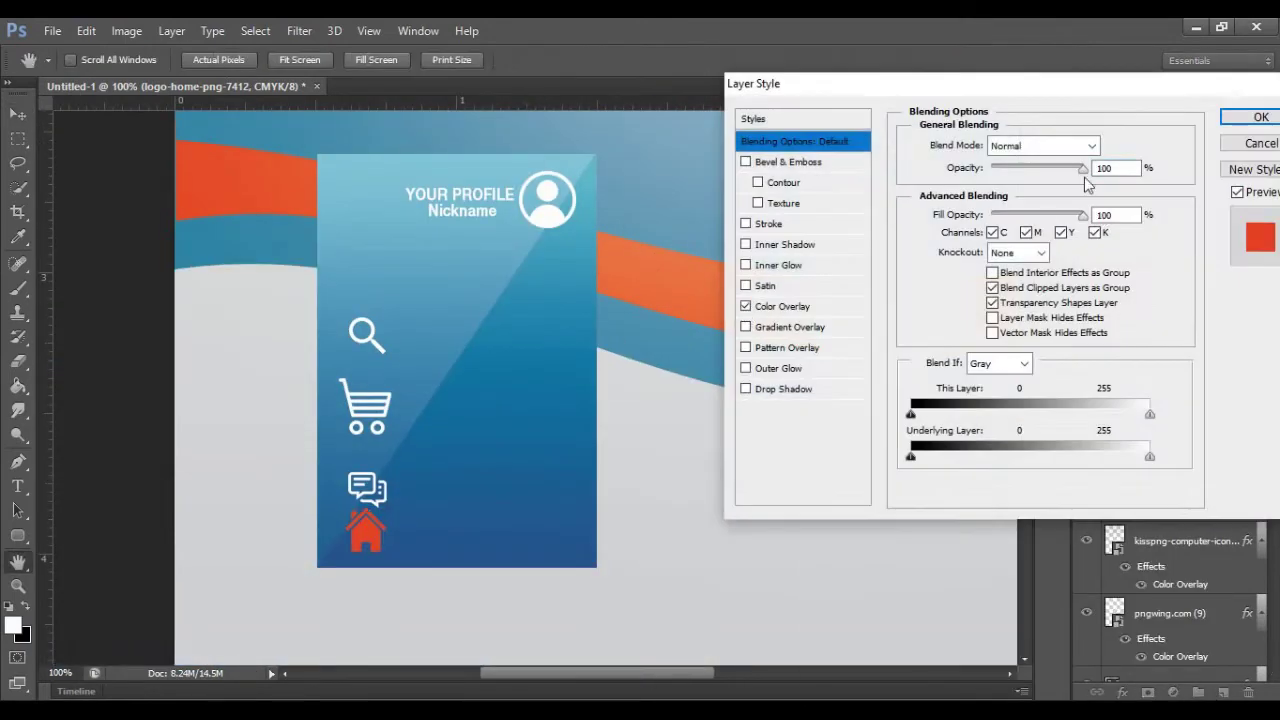
{"action": "left_click", "coordinate": [790, 307]}
{"action": "left_click", "coordinate": [1109, 146]}
{"action": "left_click", "coordinate": [547, 213]}
{"action": "left_click", "coordinate": [1142, 260]}
Step: Shrink the magnifier icon slightly and move it up
{"action": "left_click", "coordinate": [1260, 117]}
{"action": "left_click", "coordinate": [361, 333]}
{"action": "key", "text": "ctrl+t"}
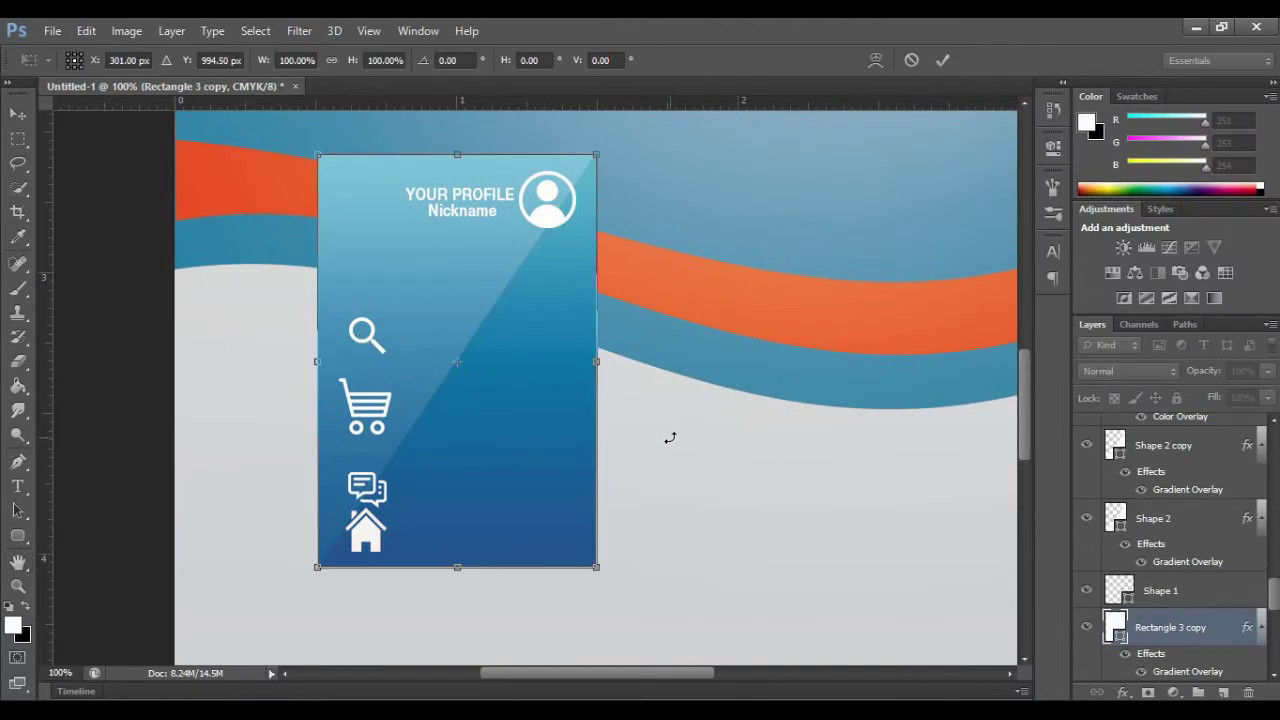
{"action": "key", "text": "Escape"}
{"action": "left_click", "coordinate": [369, 334]}
{"action": "key", "text": "ctrl+t"}
{"action": "left_click_drag", "start_coordinate": [387, 357], "coordinate": [359, 319]}
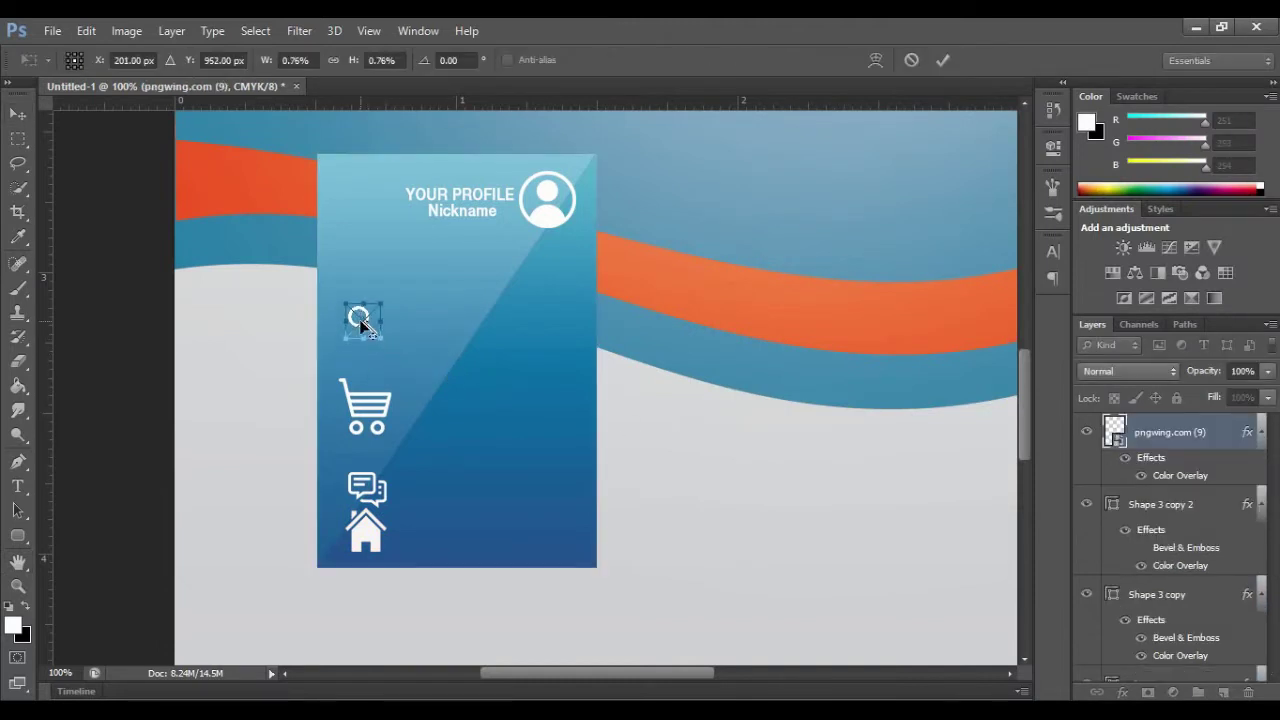
{"action": "left_click", "coordinate": [943, 61]}
Step: Shrink the cart icon slightly
{"action": "left_click", "coordinate": [379, 407]}
{"action": "key", "text": "ctrl+t"}
{"action": "left_click", "coordinate": [913, 61]}
{"action": "left_click", "coordinate": [379, 407]}
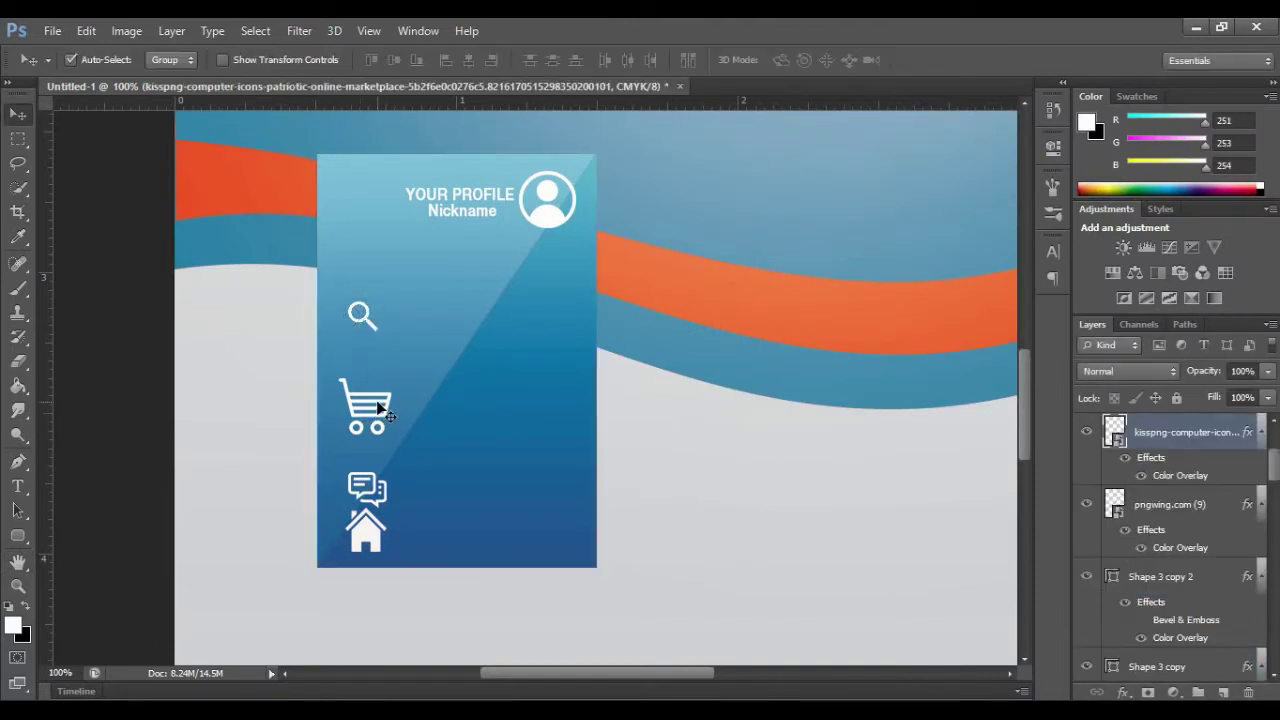
{"action": "key", "text": "ctrl+t"}
{"action": "left_click_drag", "start_coordinate": [395, 432], "coordinate": [388, 427]}
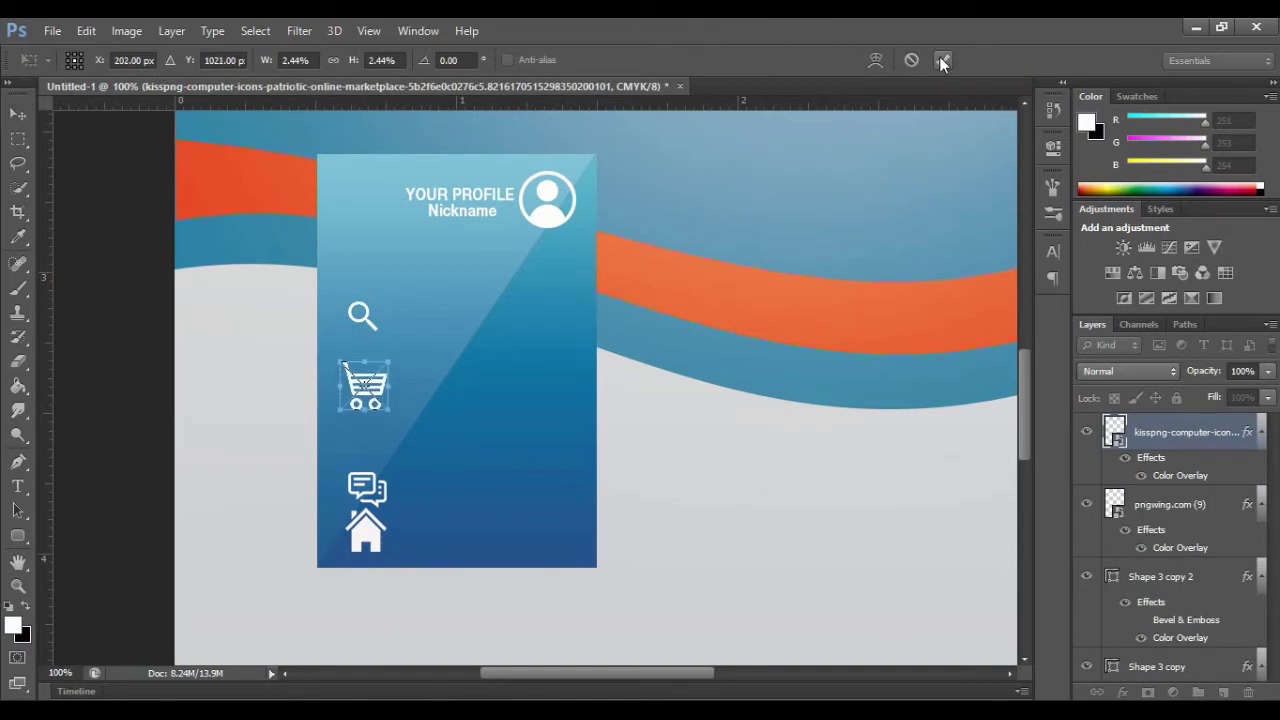
{"action": "left_click", "coordinate": [943, 62]}
Step: Move the chat icon up and nudge the house icon up a few pixels
{"action": "left_click", "coordinate": [364, 487]}
{"action": "left_click", "coordinate": [378, 488]}
{"action": "left_click_drag", "start_coordinate": [378, 490], "coordinate": [375, 478]}
{"action": "key", "text": "Return"}
{"action": "left_click", "coordinate": [366, 528]}
{"action": "key", "text": "ctrl+t"}
{"action": "left_click_drag", "start_coordinate": [366, 538], "coordinate": [365, 532]}
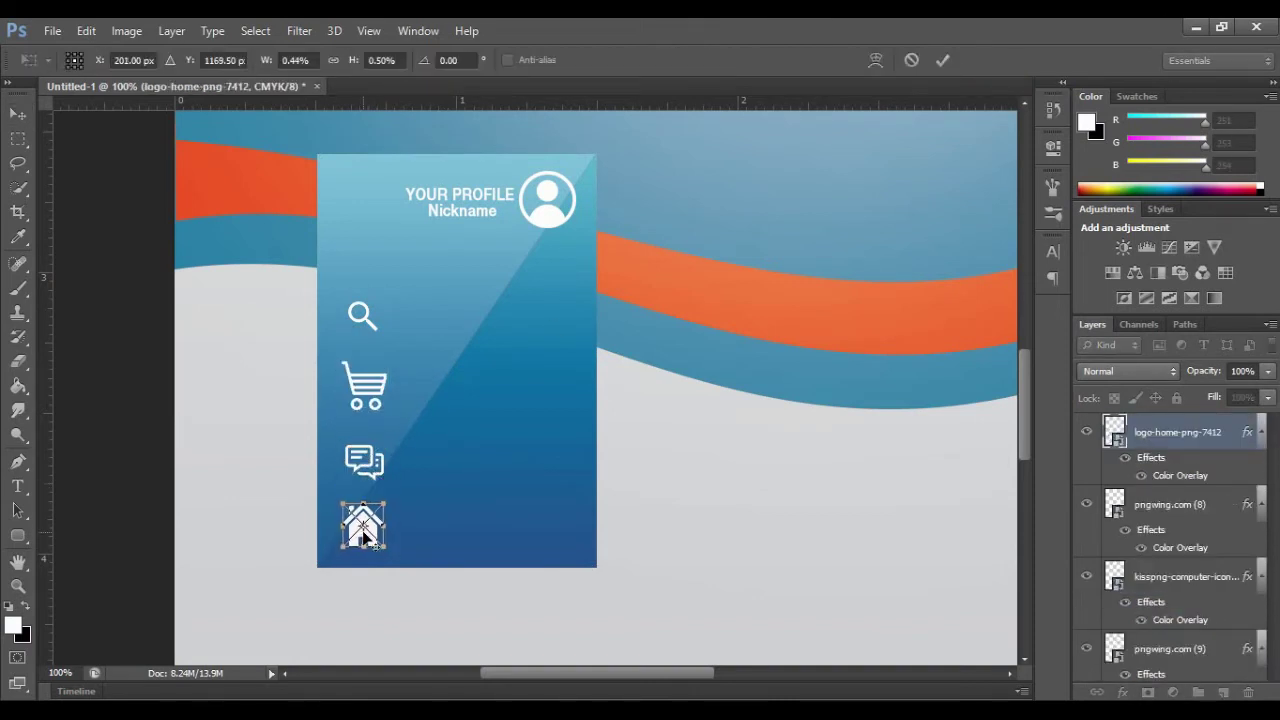
{"action": "left_click", "coordinate": [940, 61]}
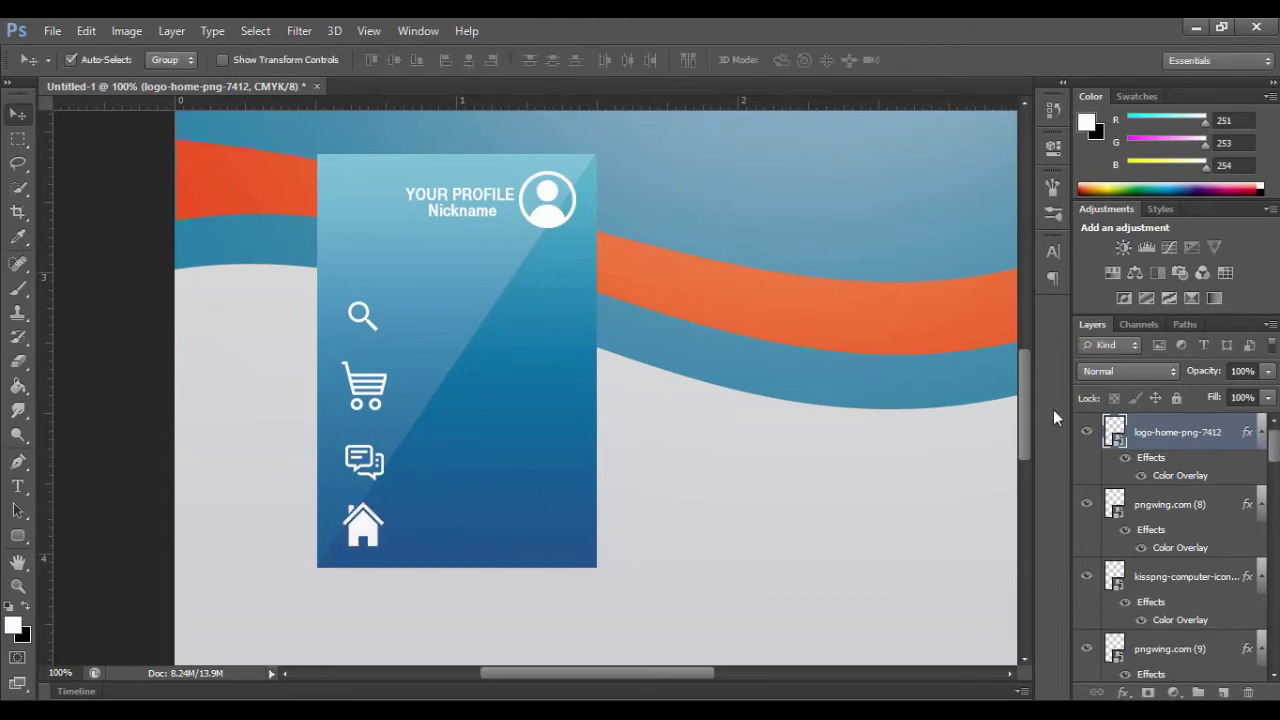
Step: Move the magnifier, cart, chat and house icons up about 25, 17, 24 and 20 px
{"action": "left_click", "coordinate": [18, 586]}
{"action": "left_click", "coordinate": [98, 60]}
{"action": "left_click", "coordinate": [450, 412]}
{"action": "left_click", "coordinate": [450, 412]}
{"action": "left_click", "coordinate": [450, 412]}
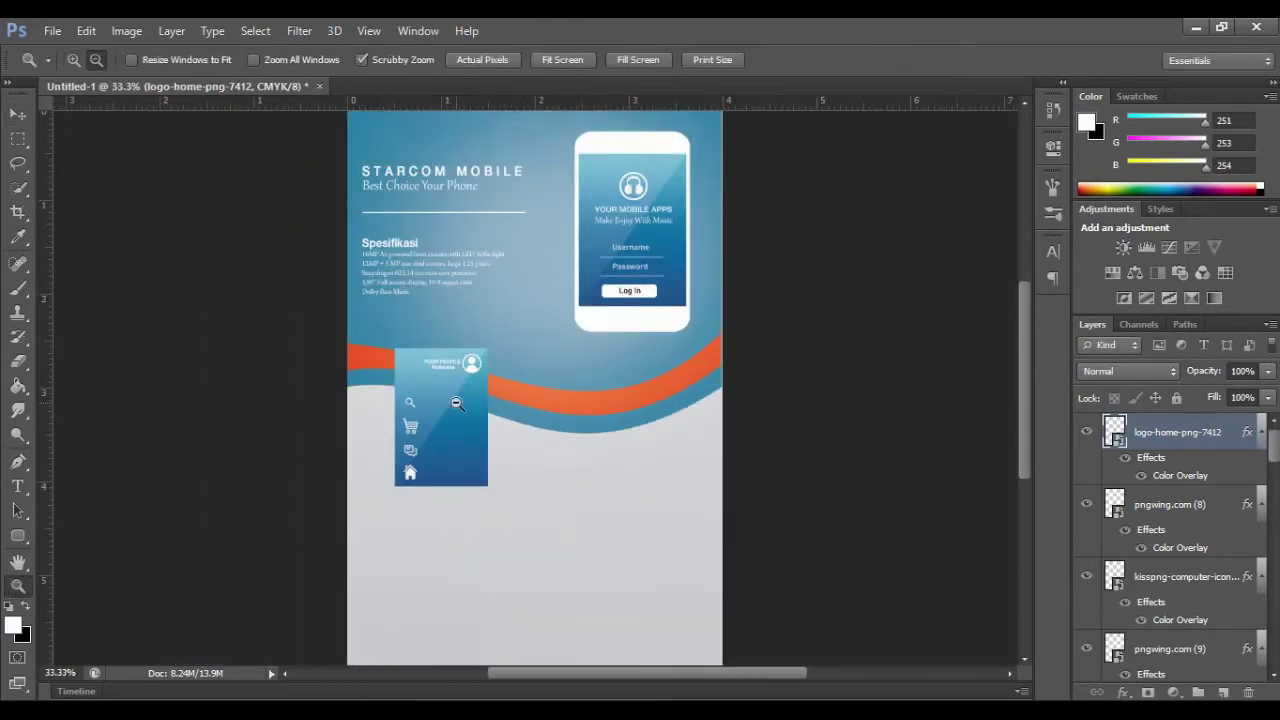
{"action": "left_click", "coordinate": [74, 60]}
{"action": "left_click", "coordinate": [426, 437]}
{"action": "left_click", "coordinate": [426, 437]}
{"action": "left_click", "coordinate": [426, 437]}
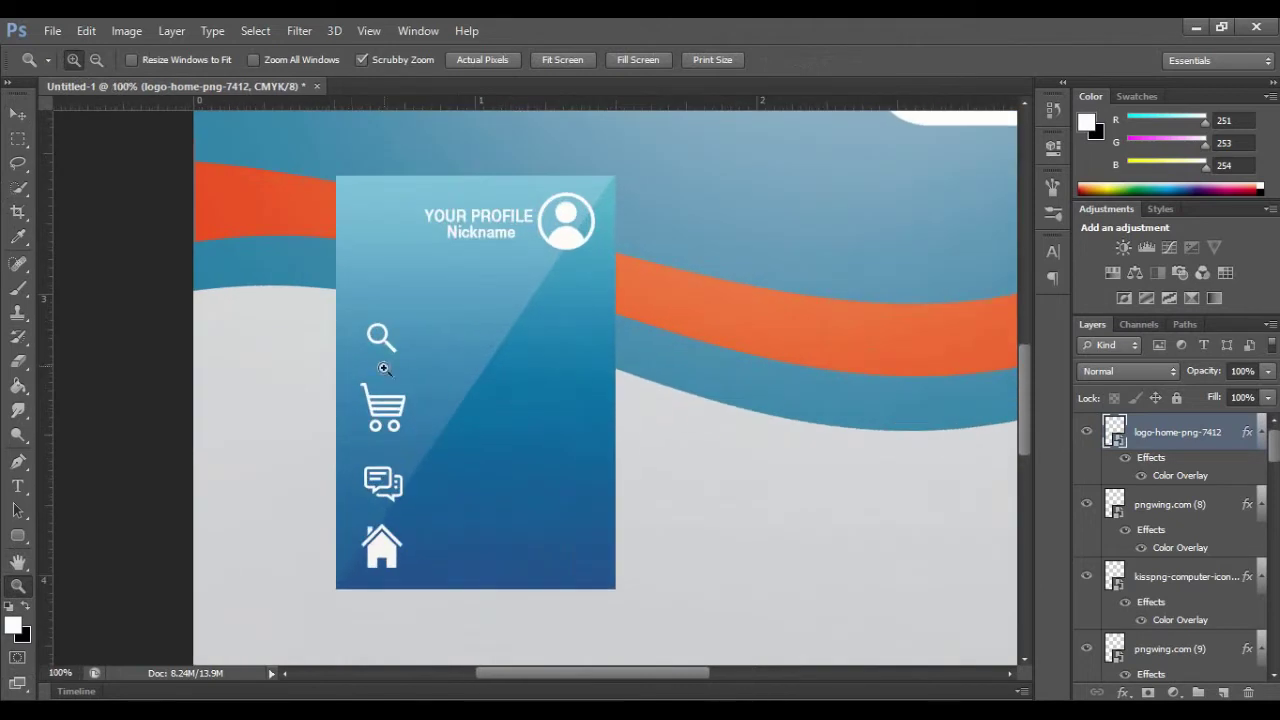
{"action": "key", "text": "v"}
{"action": "left_click", "coordinate": [380, 336]}
{"action": "key", "text": "ctrl+t"}
{"action": "left_click_drag", "start_coordinate": [383, 335], "coordinate": [383, 310]}
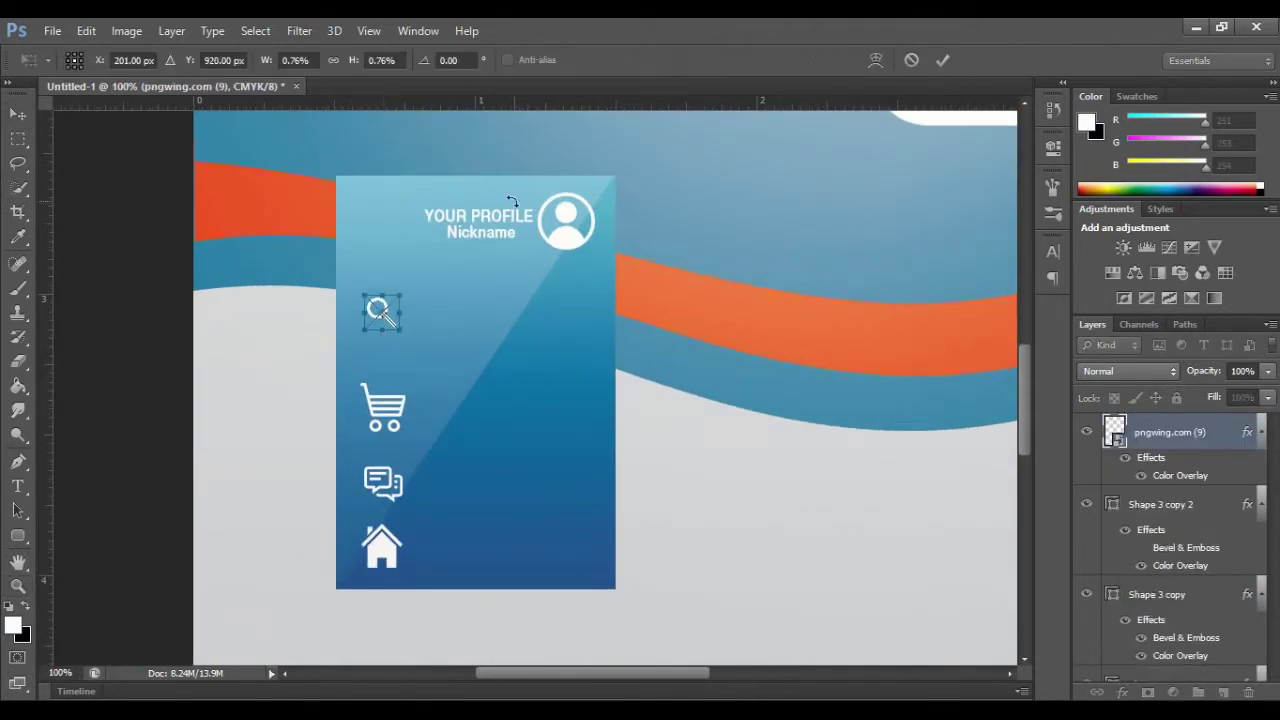
{"action": "key", "text": "Return"}
{"action": "left_click_drag", "start_coordinate": [388, 435], "coordinate": [390, 420]}
{"action": "left_click_drag", "start_coordinate": [393, 499], "coordinate": [393, 481]}
{"action": "left_click_drag", "start_coordinate": [386, 565], "coordinate": [386, 546]}
Step: Zoom out to 50% to show panel and phone, and select the Password underline
{"action": "key", "text": "z"}
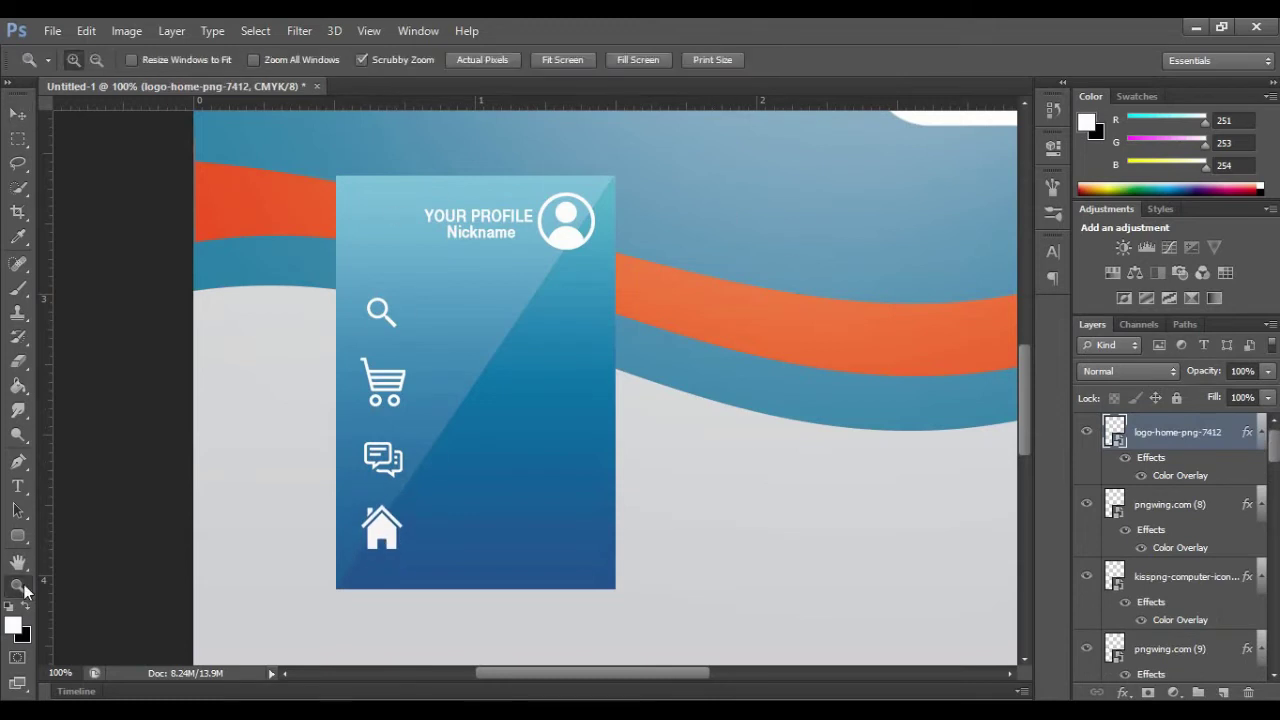
{"action": "left_click", "coordinate": [824, 362], "text": "alt"}
{"action": "left_click", "coordinate": [824, 362], "text": "alt"}
{"action": "left_click_drag", "start_coordinate": [693, 675], "coordinate": [729, 675]}
{"action": "scroll", "coordinate": [871, 303], "scroll_direction": "up", "scroll_amount": 3}
{"action": "key", "text": "v"}
{"action": "left_click", "coordinate": [810, 312]}
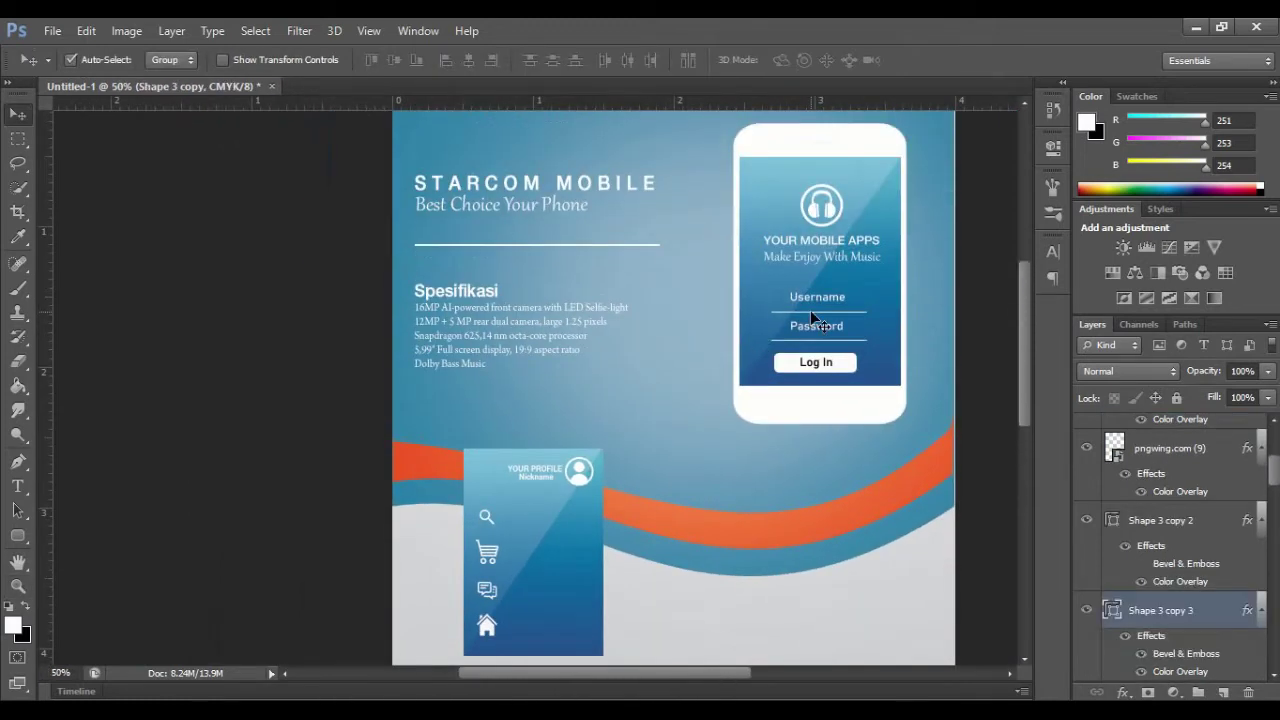
Step: Copy the Password underline under the magnifier, stretch it wider, and copy the Username label beside it
{"action": "key", "text": "ctrl+j"}
{"action": "left_click_drag", "start_coordinate": [812, 318], "coordinate": [515, 533]}
{"action": "key", "text": "shift+Up"}
{"action": "key", "text": "shift+Up"}
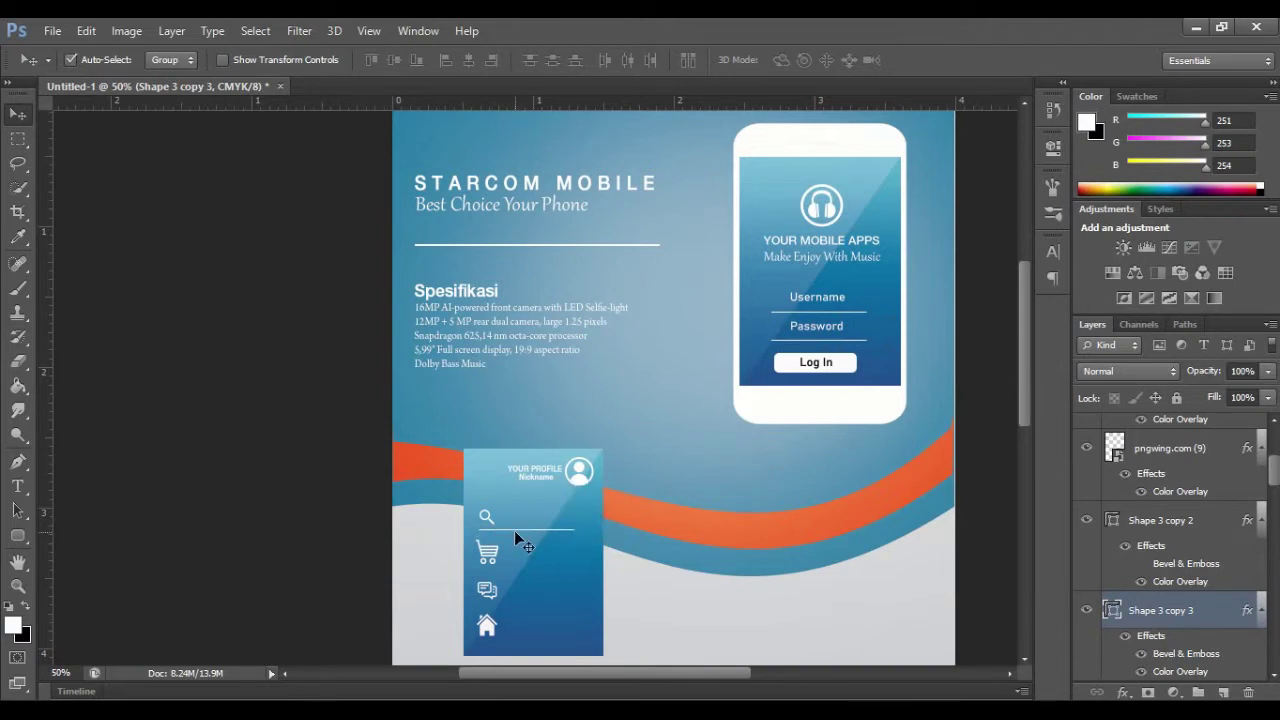
{"action": "key", "text": "ctrl+t"}
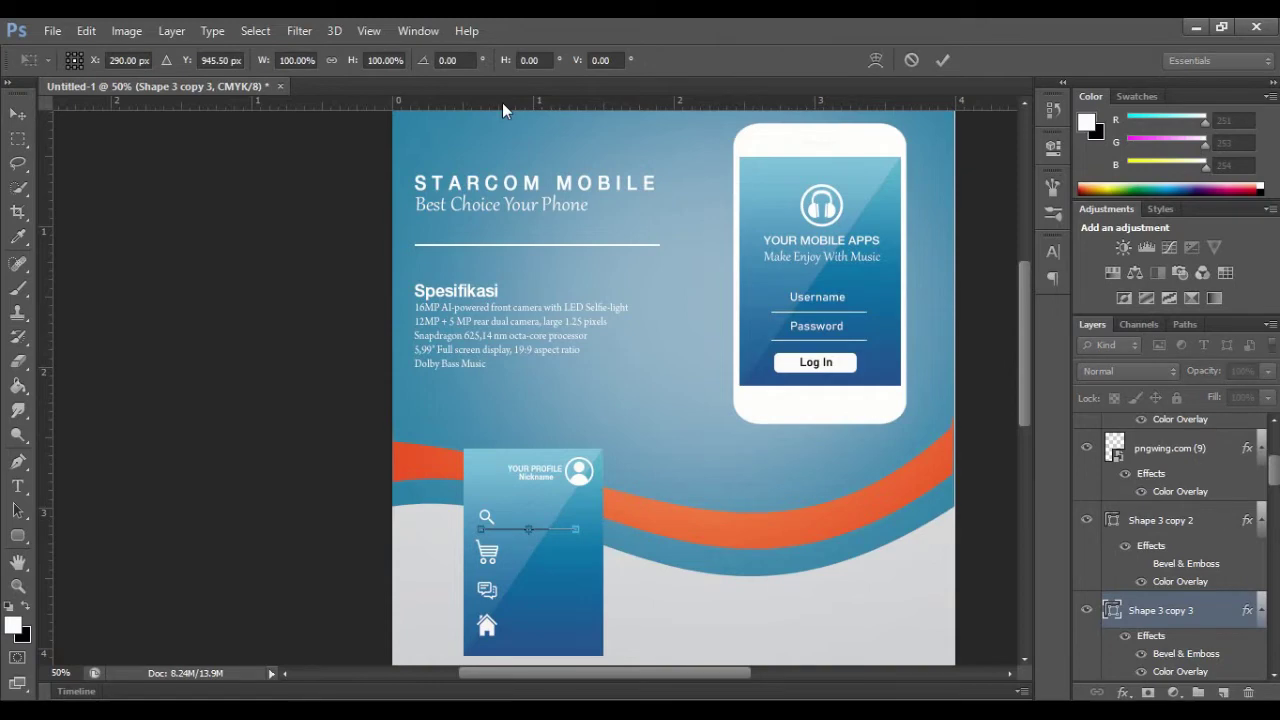
{"action": "left_click_drag", "start_coordinate": [578, 530], "coordinate": [520, 631]}
{"action": "key", "text": "Return"}
{"action": "left_click_drag", "start_coordinate": [808, 298], "coordinate": [530, 520]}
Step: Change the copied Username label to 'Search'
{"action": "key", "text": "t"}
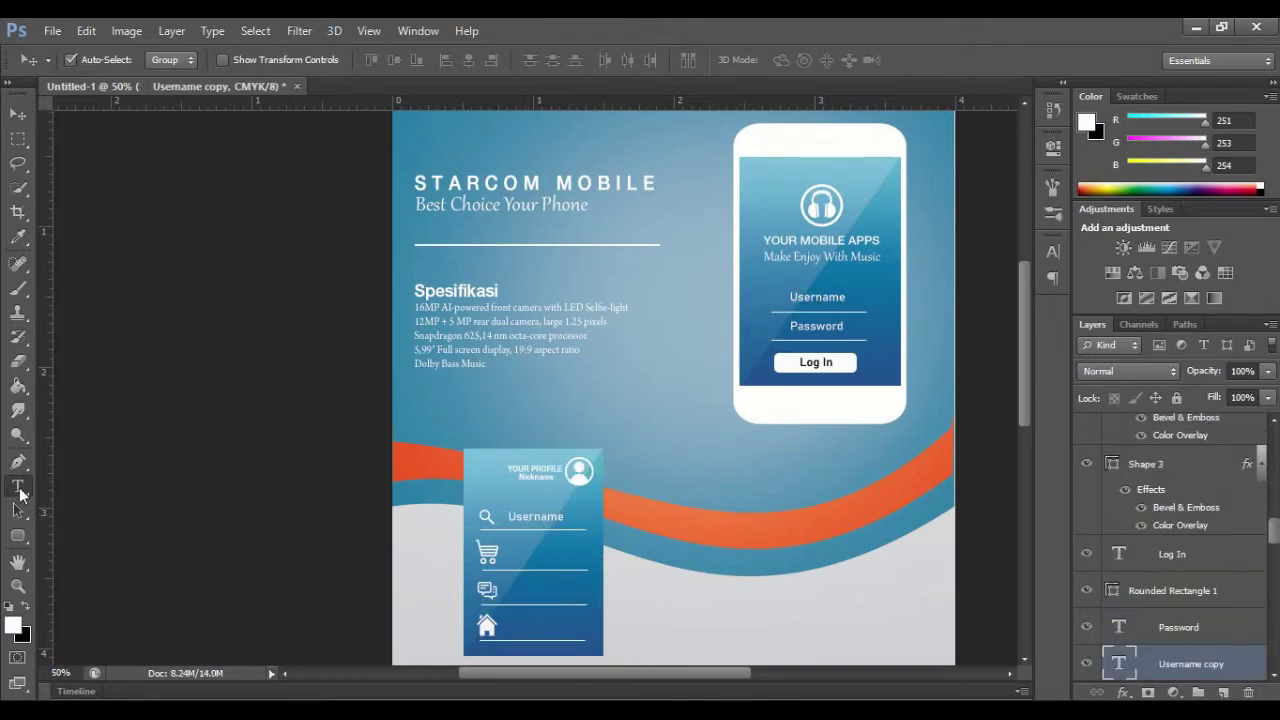
{"action": "double_click", "coordinate": [535, 517]}
{"action": "type", "text": "Search"}
{"action": "left_click", "coordinate": [820, 63]}
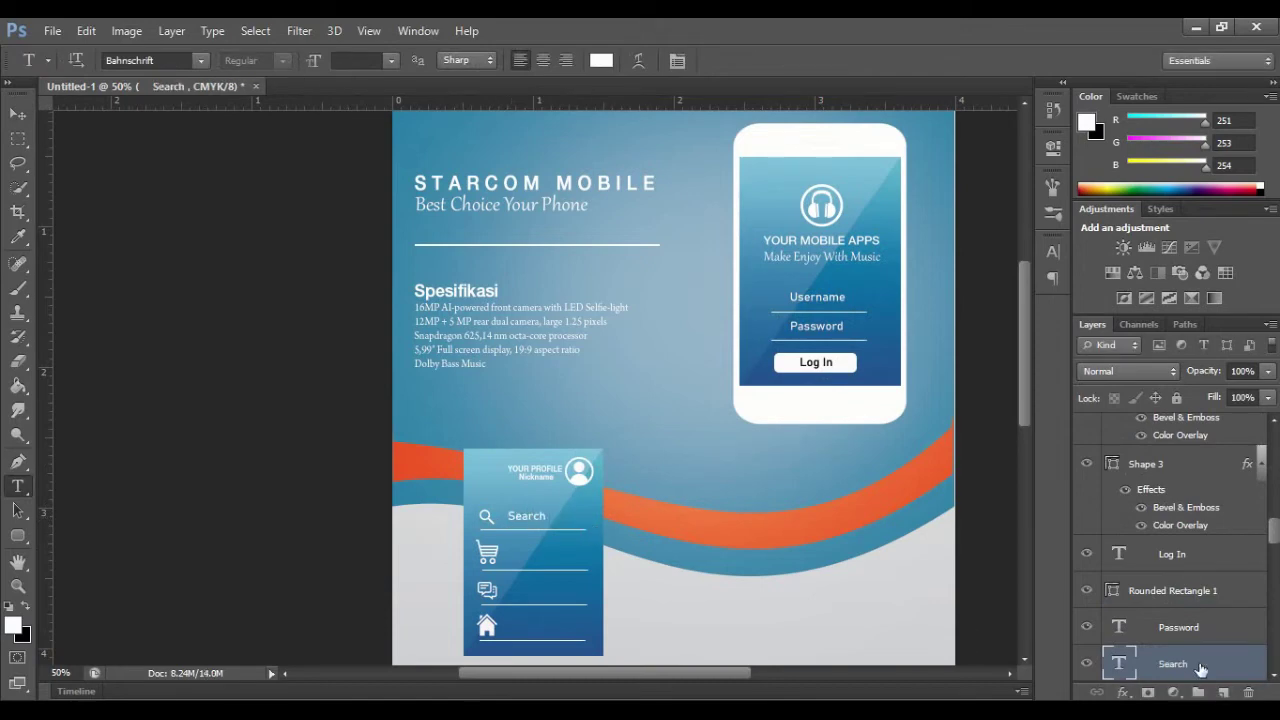
{"action": "key", "text": "v"}
Step: Copy the label beside the cart icon and retype it as 'Marketplace'
{"action": "left_click_drag", "start_coordinate": [527, 522], "coordinate": [527, 563]}
{"action": "key", "text": "t"}
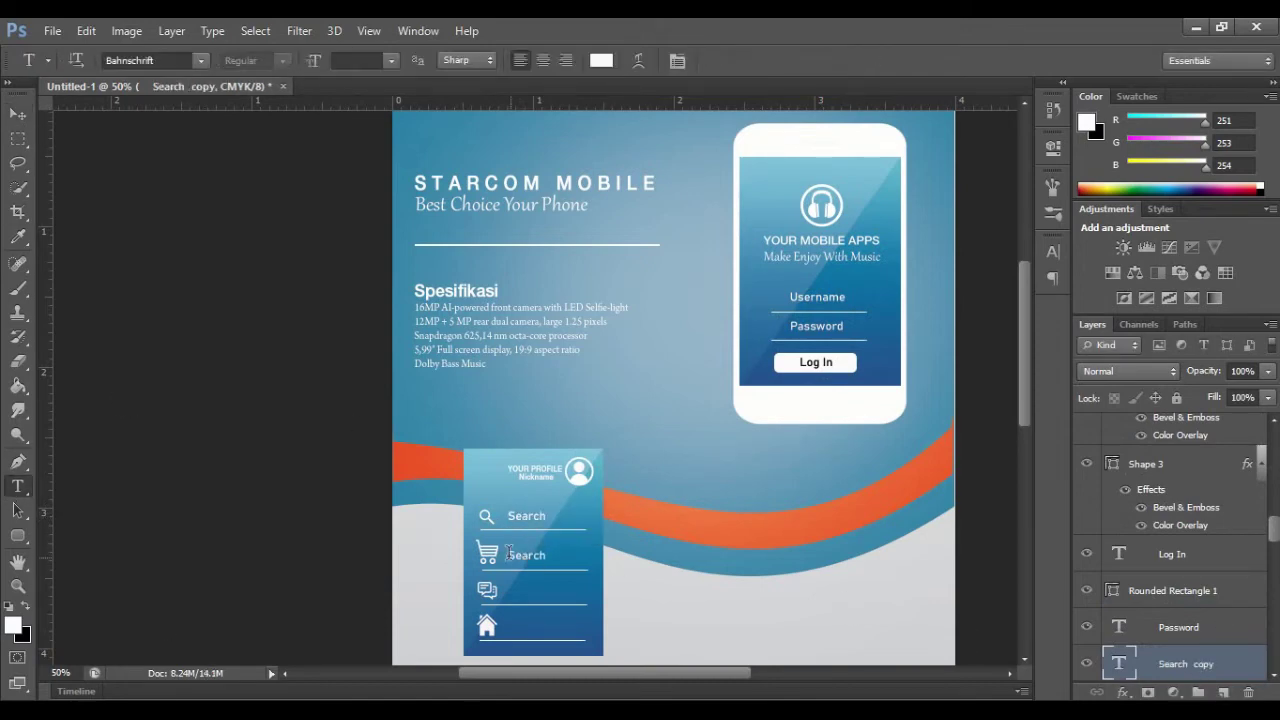
{"action": "double_click", "coordinate": [527, 556]}
{"action": "type", "text": "Marketplace"}
{"action": "left_click", "coordinate": [822, 60]}
{"action": "key", "text": "v"}
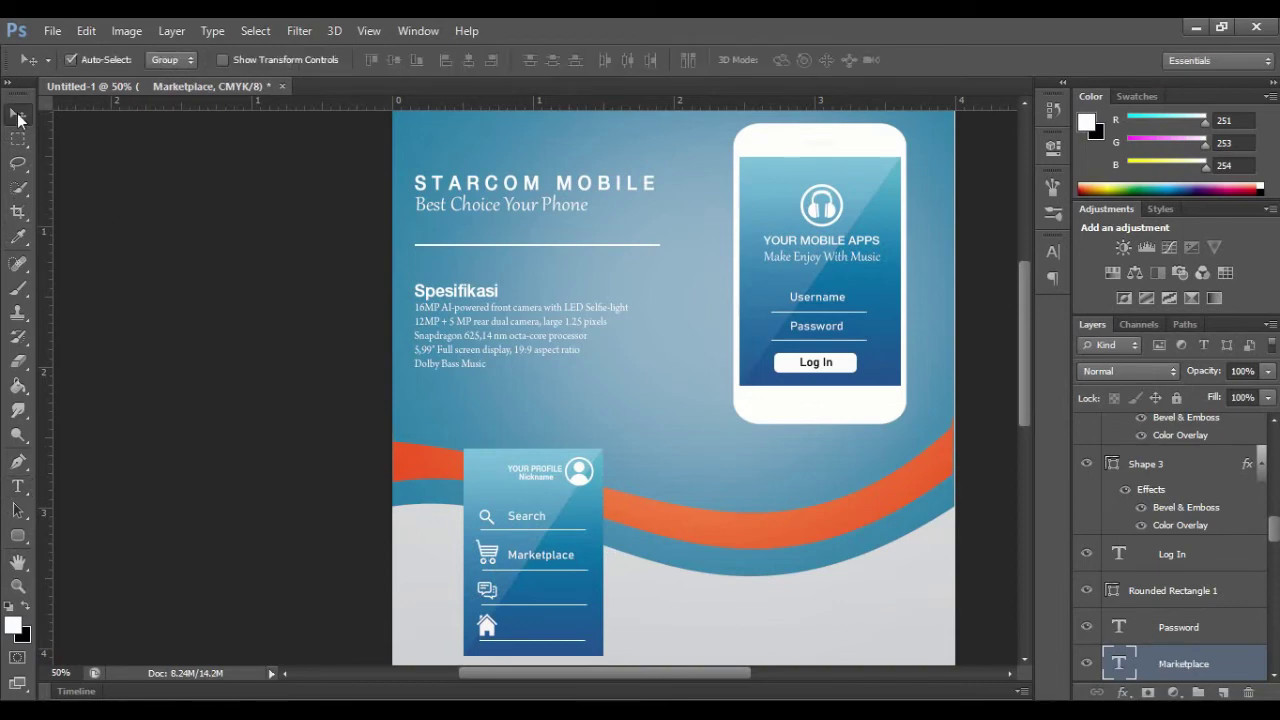
Step: Copy the label beside the chat icon and retype it as 'Messages'
{"action": "left_click_drag", "start_coordinate": [565, 557], "coordinate": [552, 590], "text": "alt"}
{"action": "key", "text": "t"}
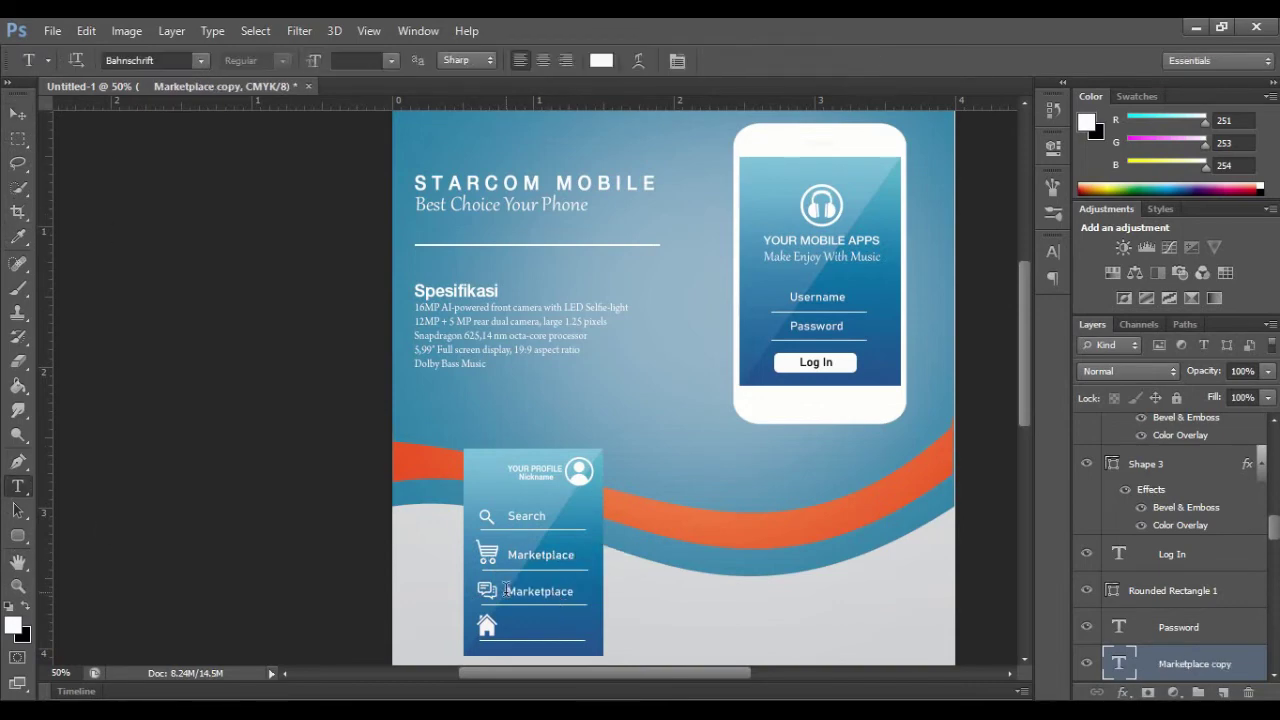
{"action": "double_click", "coordinate": [553, 593]}
{"action": "type", "text": "Messages"}
{"action": "left_click", "coordinate": [822, 60]}
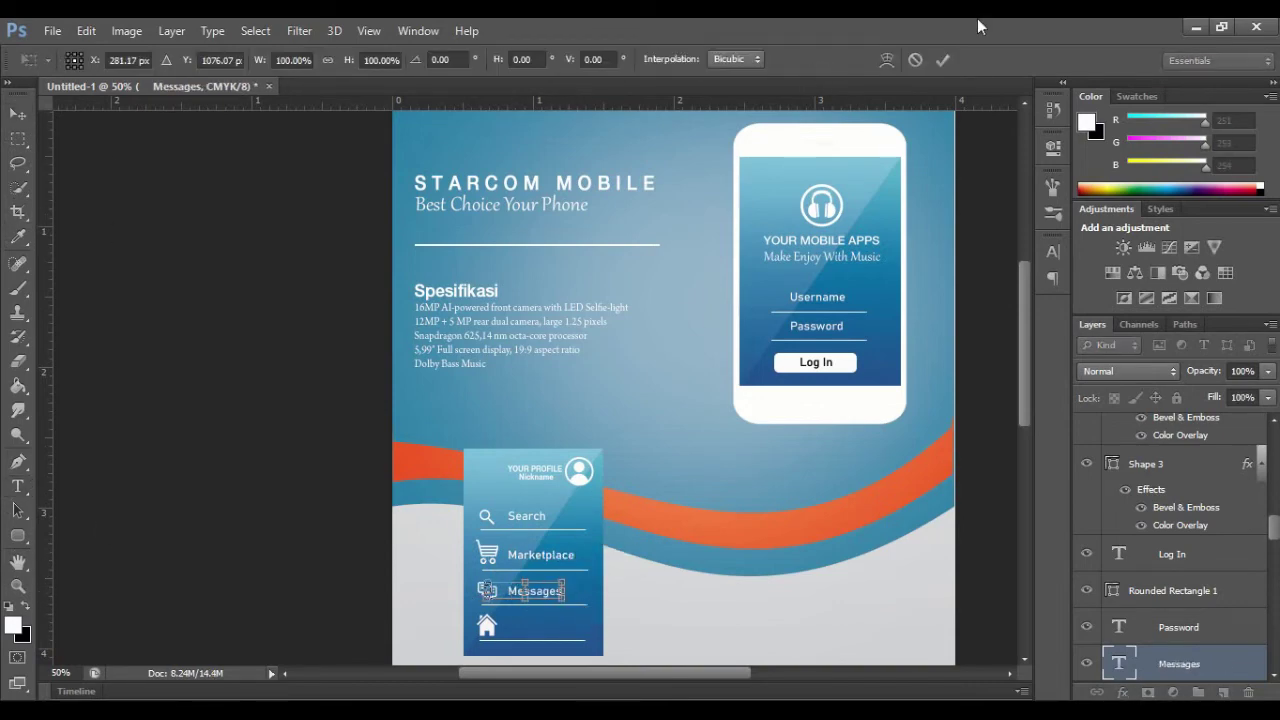
{"action": "key", "text": "v"}
Step: Copy the label beside the house icon and retype it as 'Home'
{"action": "left_click_drag", "start_coordinate": [536, 592], "coordinate": [537, 626], "text": "alt"}
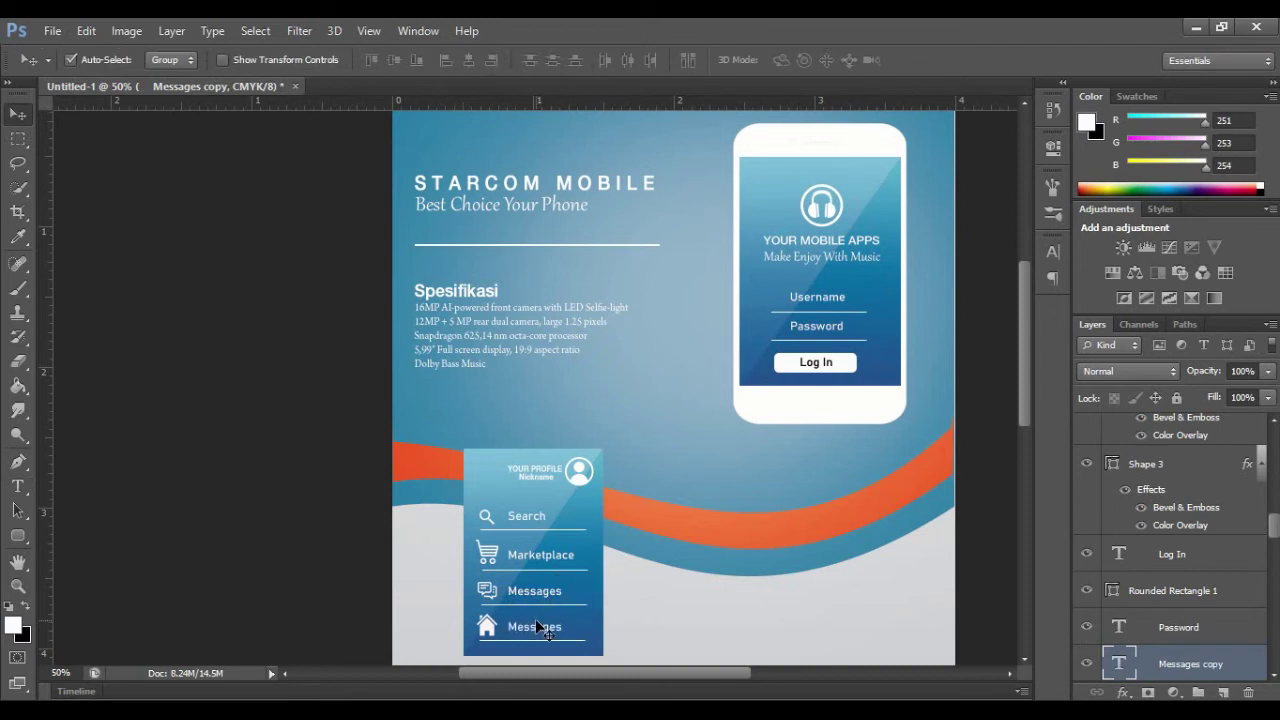
{"action": "key", "text": "t"}
{"action": "double_click", "coordinate": [536, 626]}
{"action": "type", "text": "Home"}
{"action": "left_click", "coordinate": [822, 60]}
{"action": "key", "text": "v"}
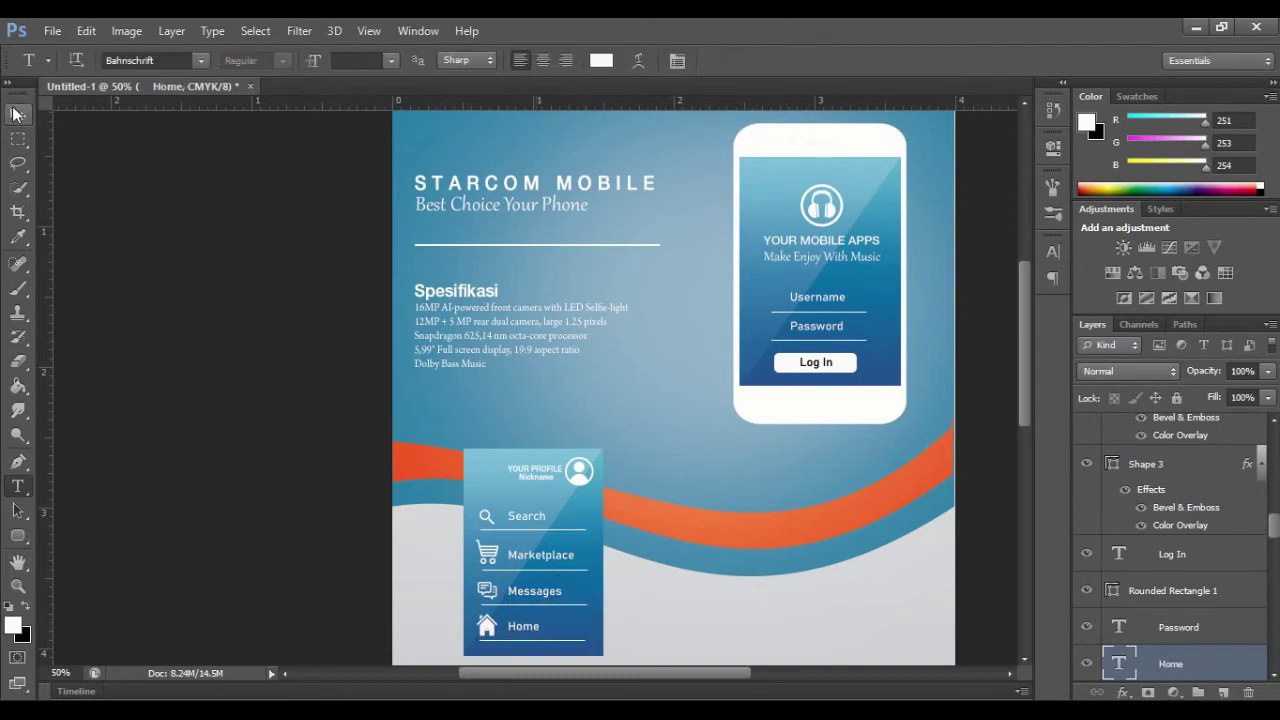
{"action": "left_click", "coordinate": [483, 475]}
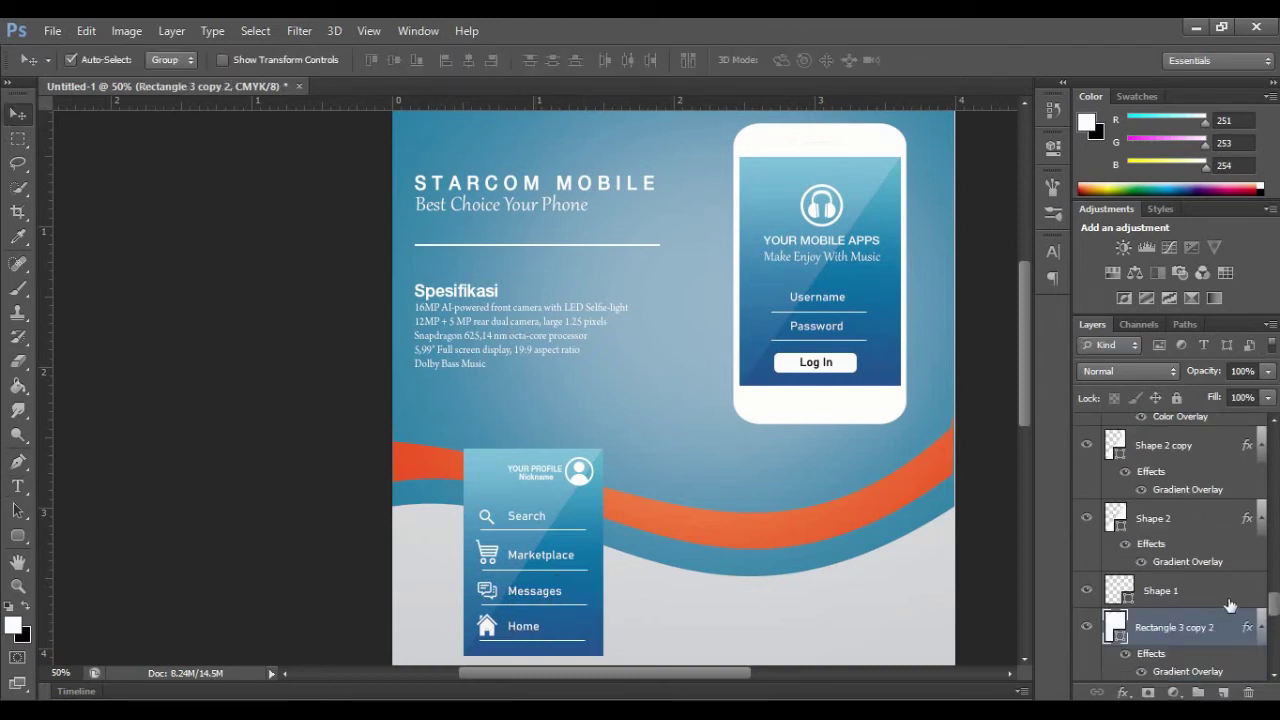
Step: Add a 2 px Stroke layer style to the profile panel background
{"action": "right_click", "coordinate": [1214, 625]}
{"action": "left_click", "coordinate": [1159, 635]}
{"action": "right_click", "coordinate": [1159, 634]}
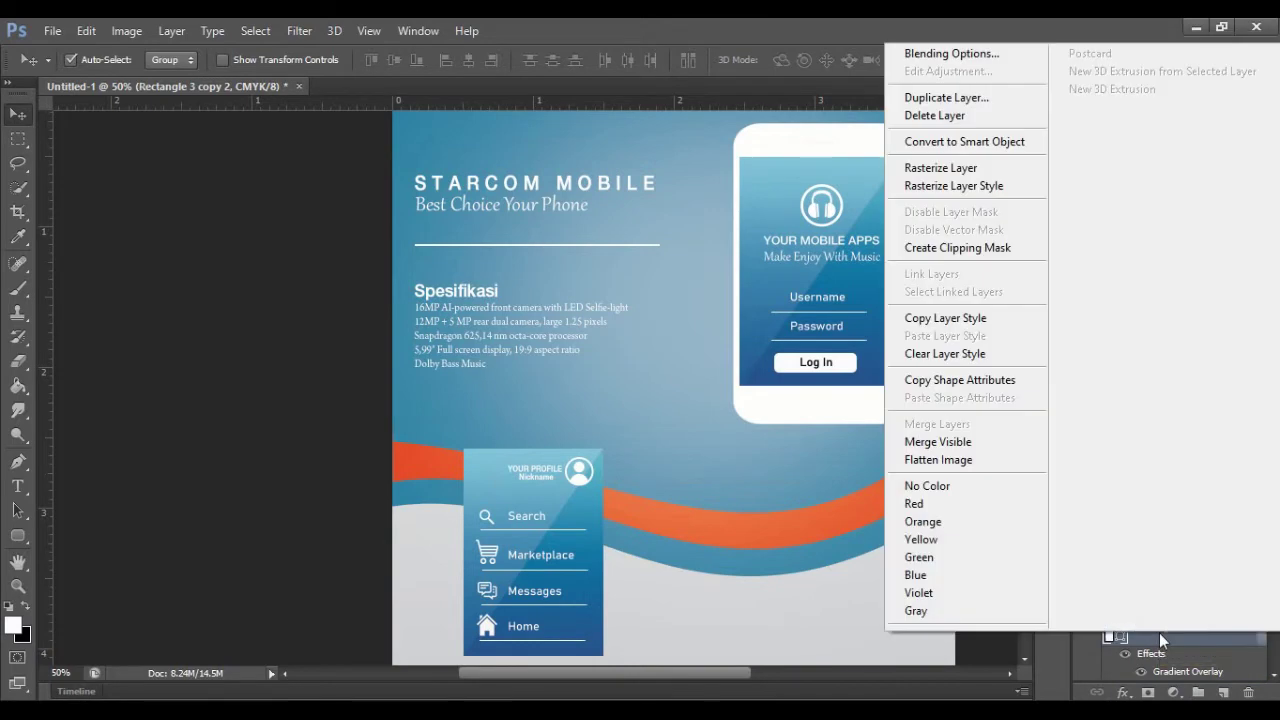
{"action": "left_click", "coordinate": [946, 58]}
{"action": "left_click", "coordinate": [769, 226]}
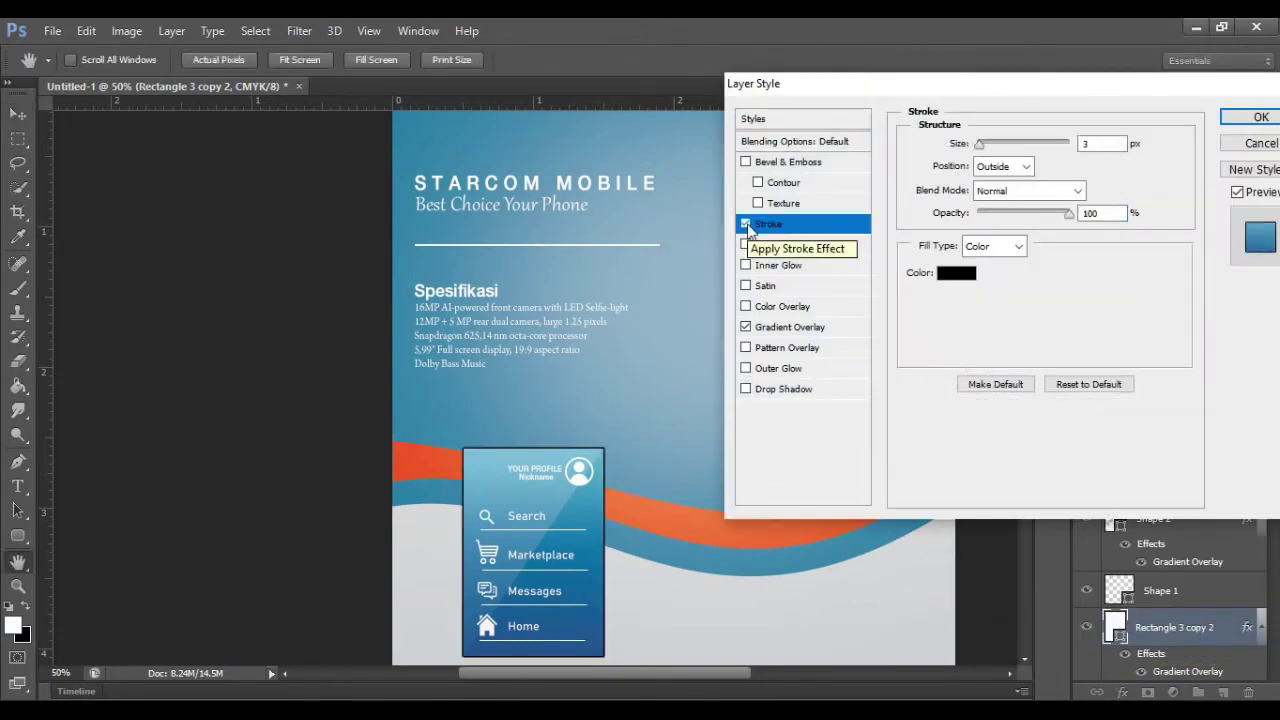
{"action": "double_click", "coordinate": [1100, 144]}
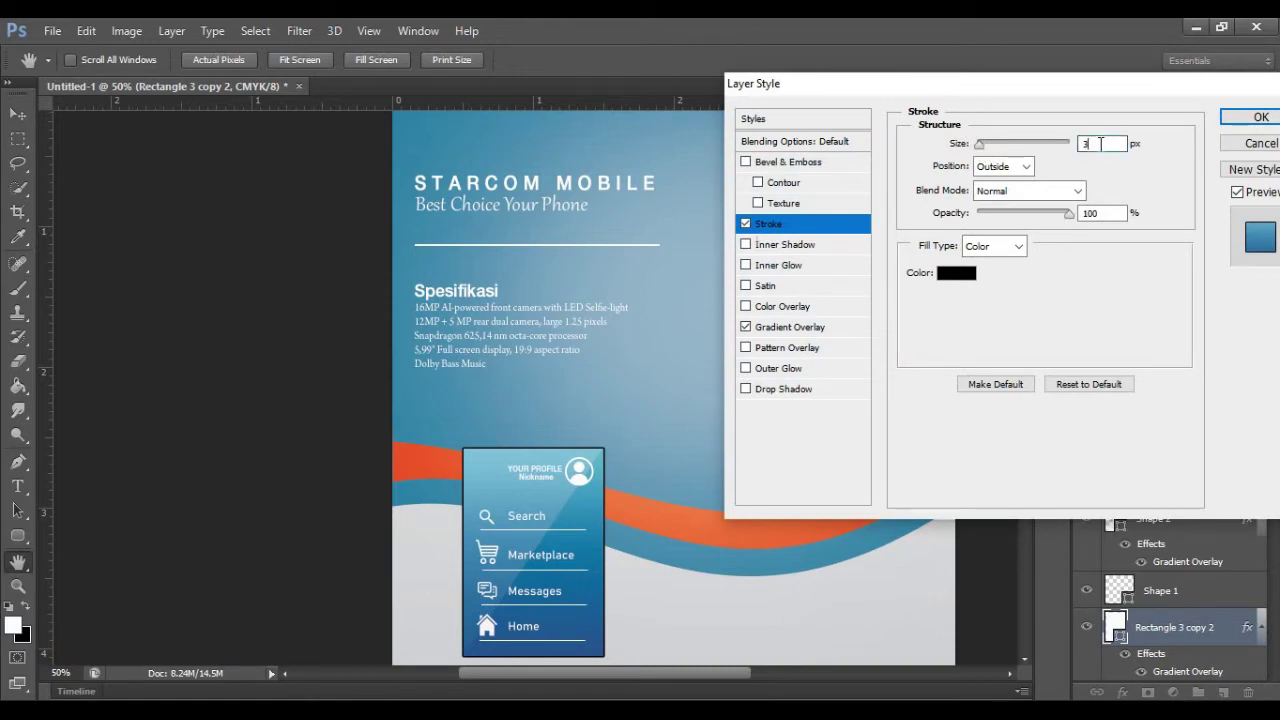
{"action": "type", "text": "2"}
{"action": "key", "text": "Return"}
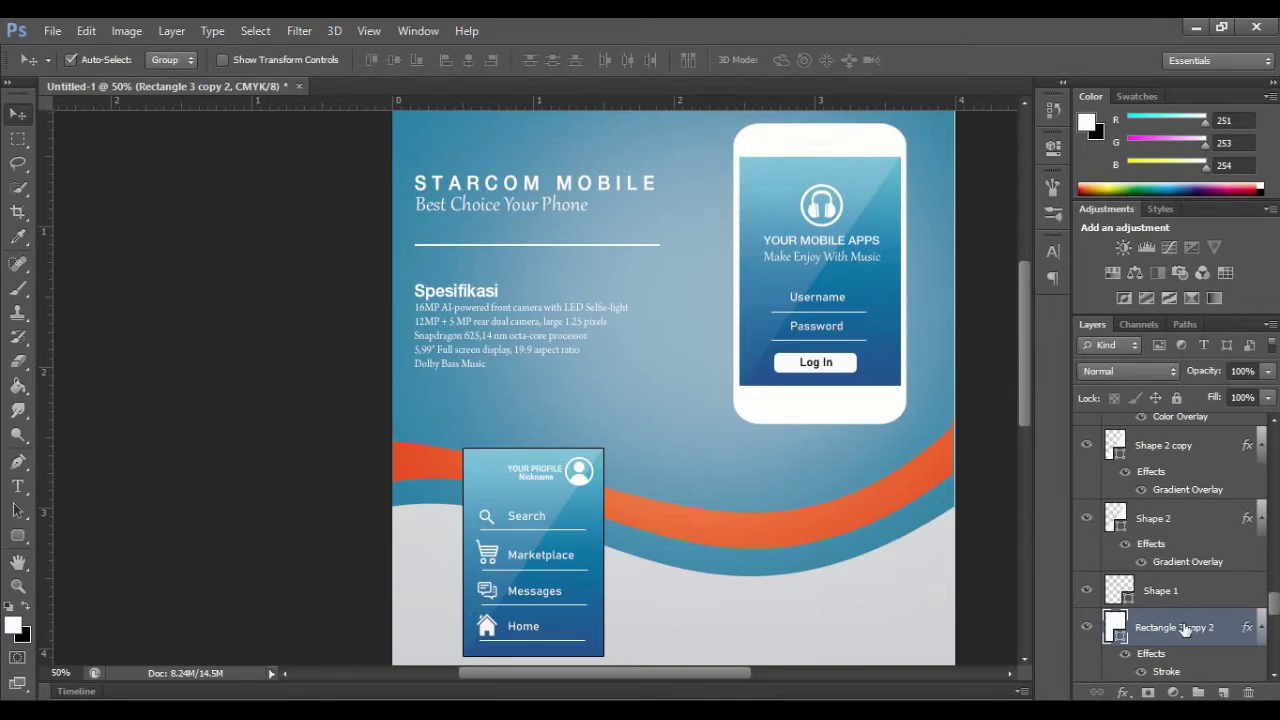
Step: Duplicate the panel, offset the copy up-left, and move it behind the original in Layers
{"action": "key", "text": "ctrl+j"}
{"action": "left_click_drag", "start_coordinate": [482, 490], "coordinate": [501, 447]}
{"action": "key", "text": "Left"}
{"action": "key", "text": "Left"}
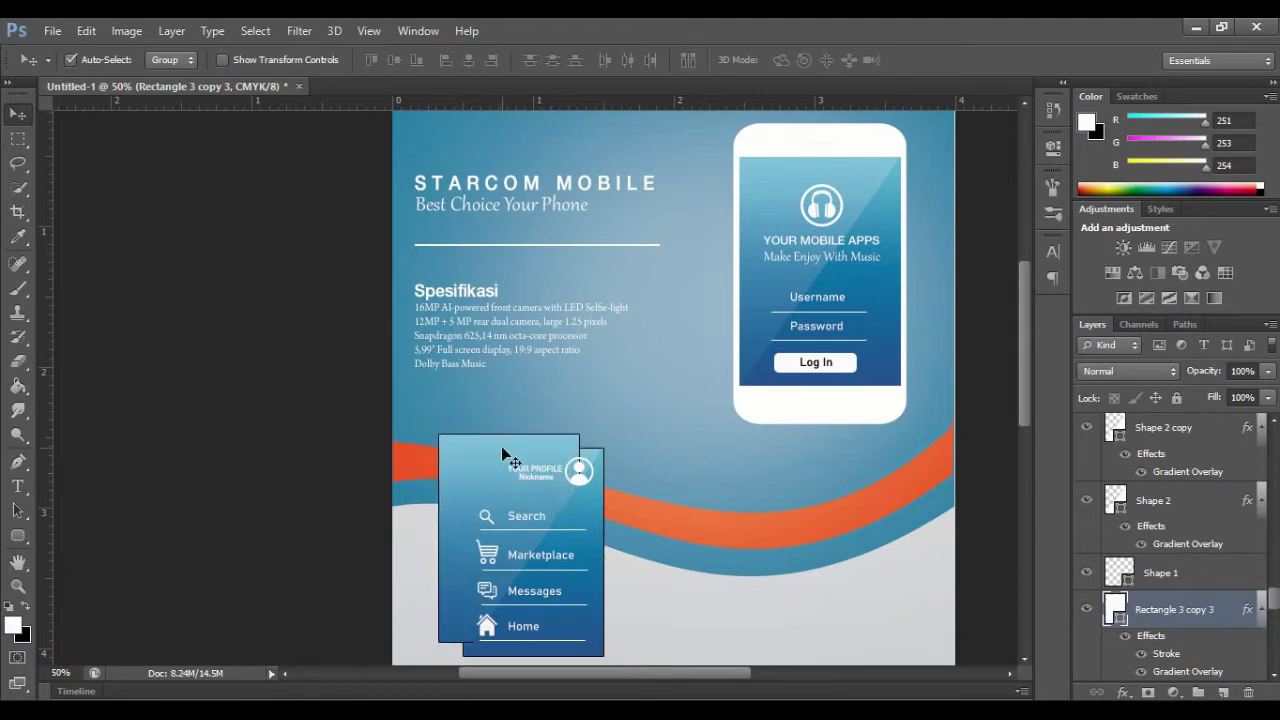
{"action": "scroll", "coordinate": [1228, 615], "scroll_direction": "down", "scroll_amount": 3}
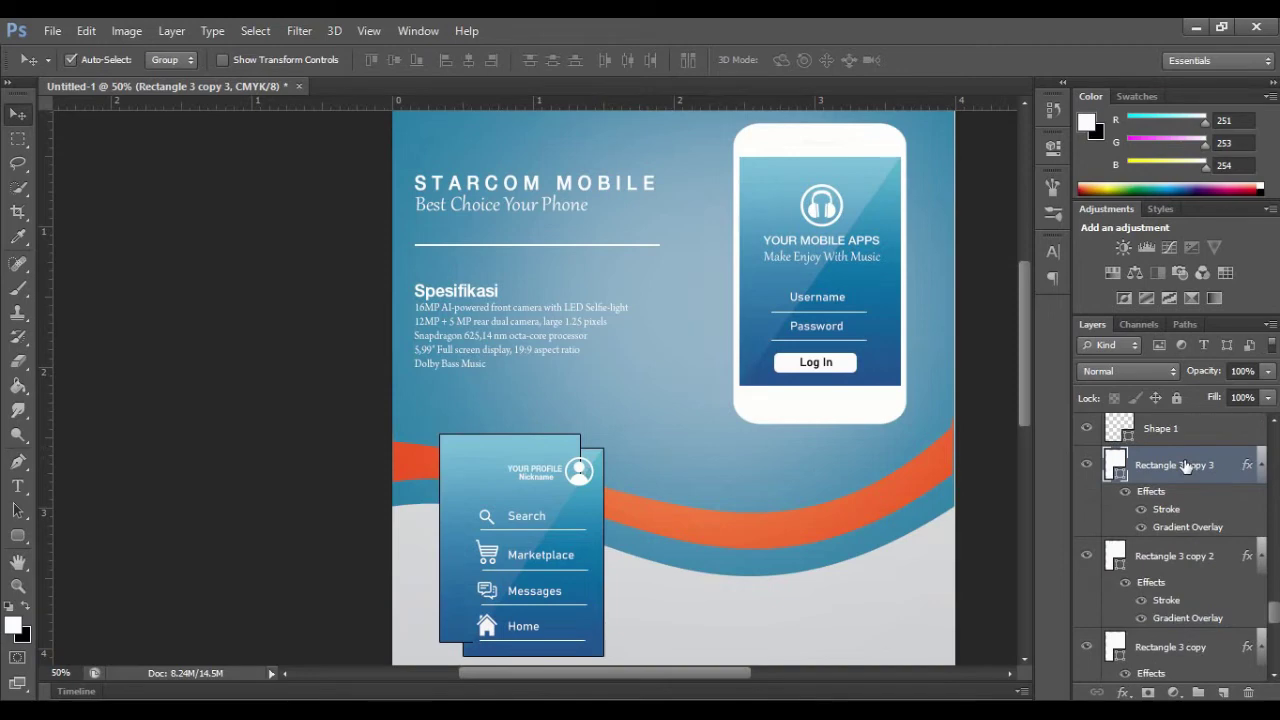
{"action": "left_click_drag", "start_coordinate": [1185, 465], "coordinate": [1170, 614]}
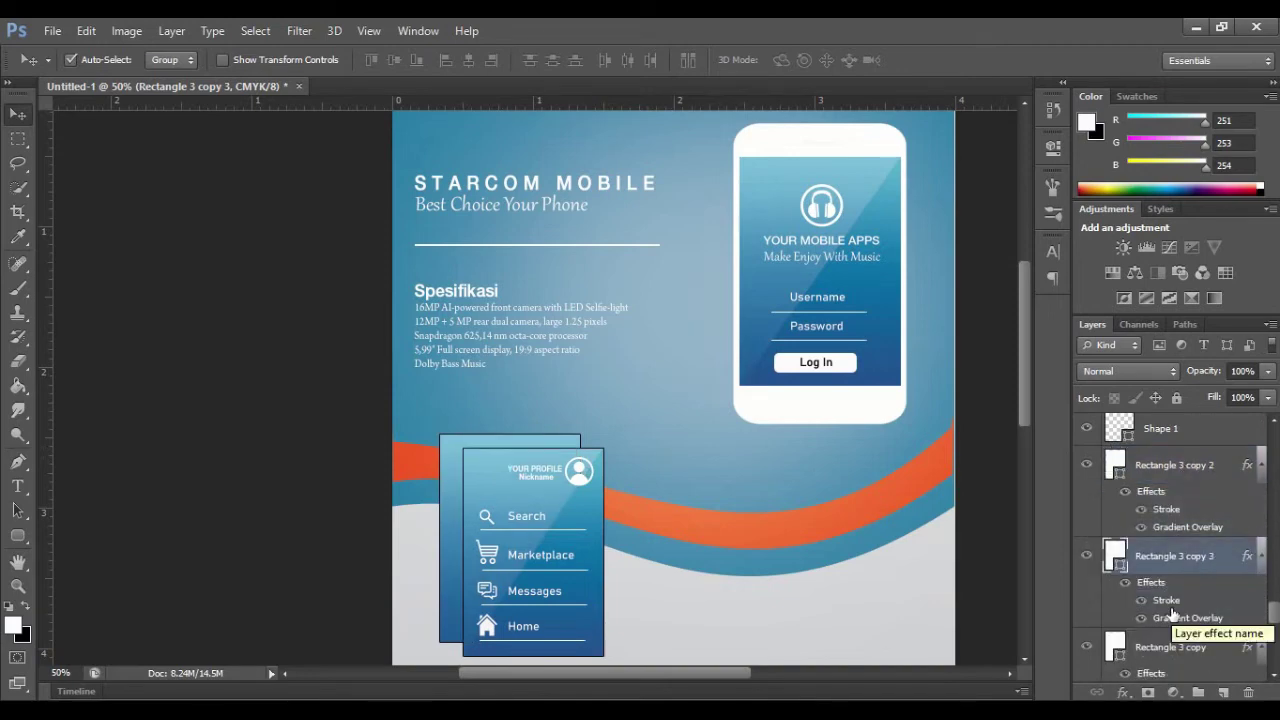
{"action": "scroll", "coordinate": [1190, 590], "scroll_direction": "down", "scroll_amount": 2}
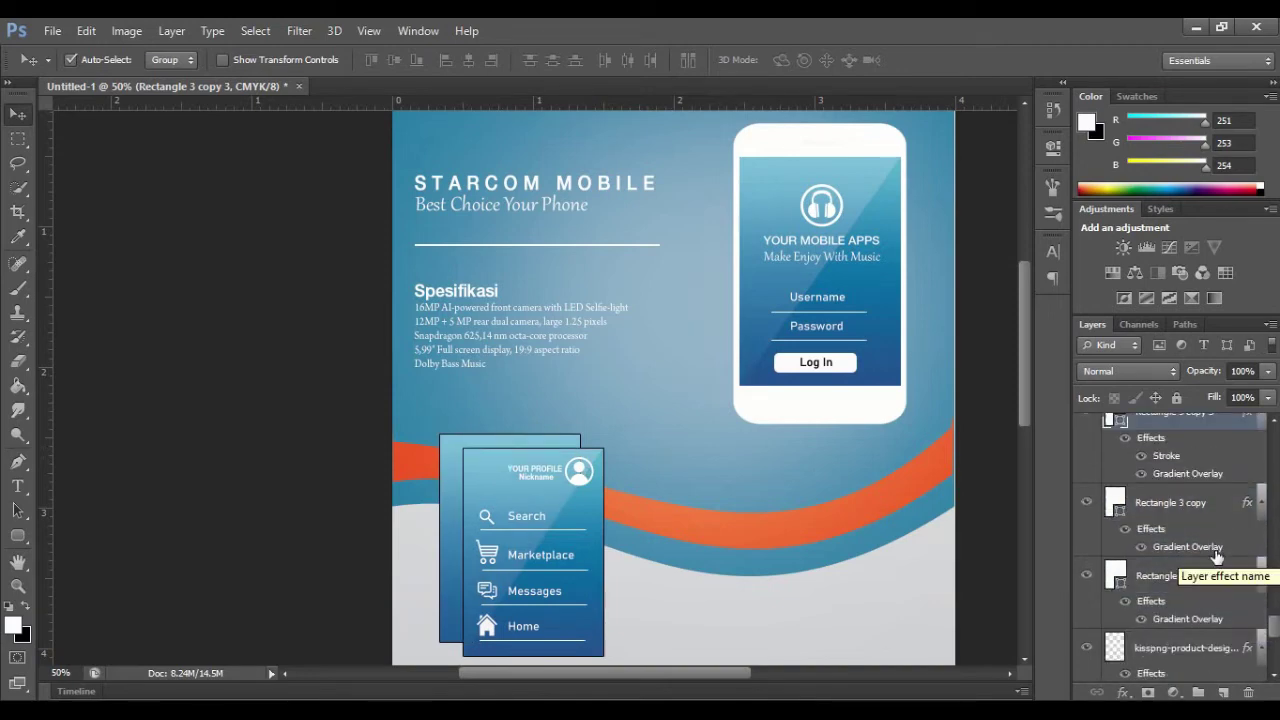
{"action": "scroll", "coordinate": [1216, 557], "scroll_direction": "up", "scroll_amount": 2}
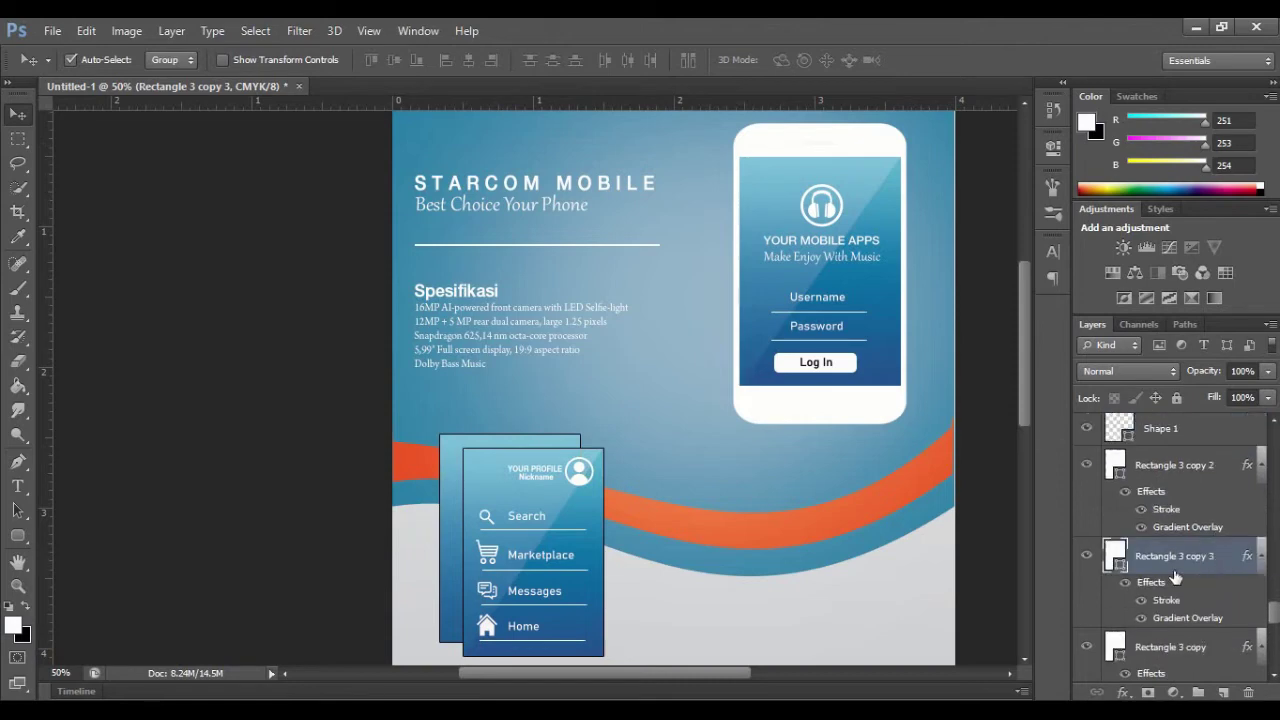
{"action": "right_click", "coordinate": [1172, 560]}
{"action": "left_click", "coordinate": [835, 123]}
{"action": "key", "text": "Escape"}
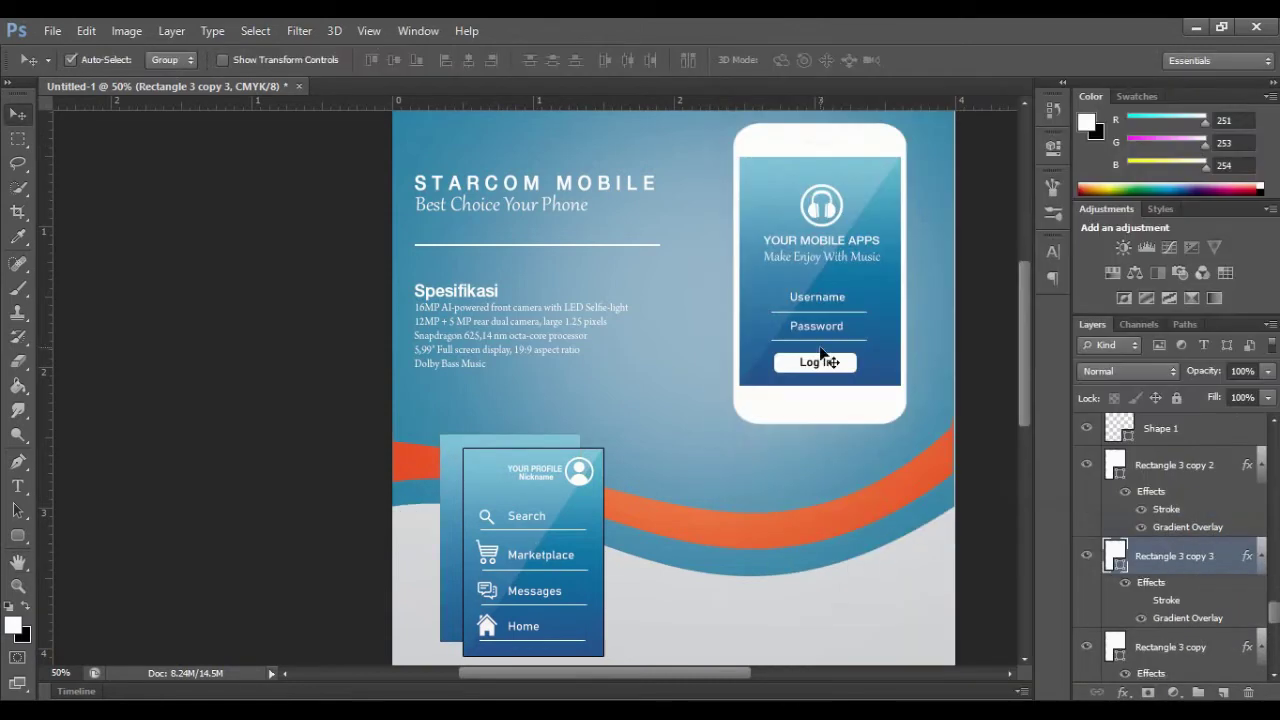
Step: Duplicate the chat icon below the profile panel and enlarge the copy
{"action": "left_click_drag", "start_coordinate": [1022, 386], "coordinate": [1033, 443]}
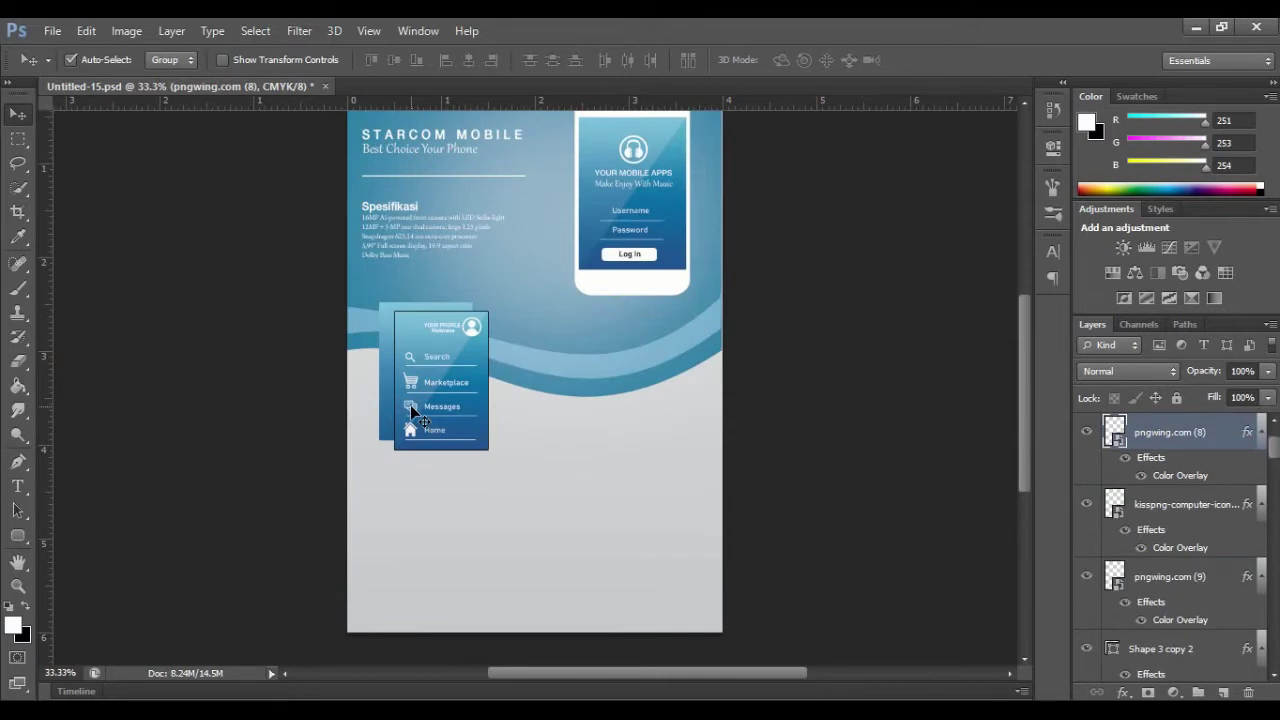
{"action": "left_click_drag", "start_coordinate": [411, 410], "coordinate": [380, 503]}
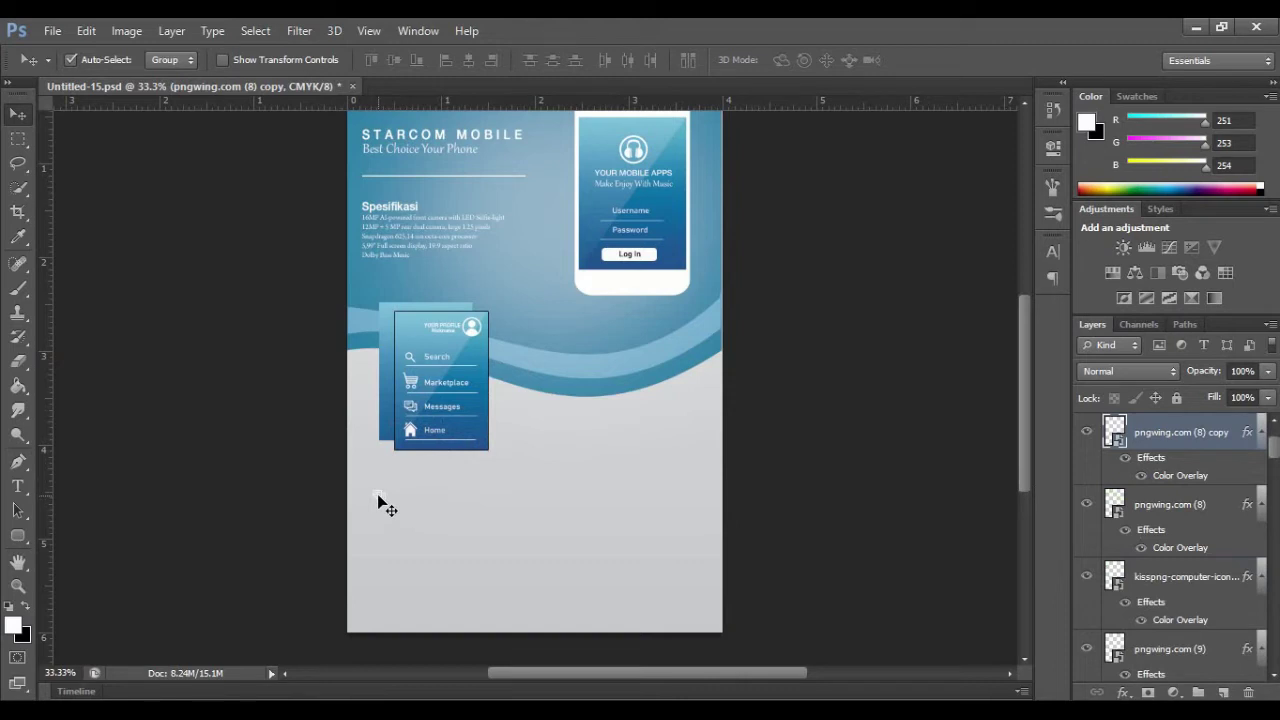
{"action": "key", "text": "ctrl+t"}
{"action": "left_click_drag", "start_coordinate": [394, 508], "coordinate": [410, 520]}
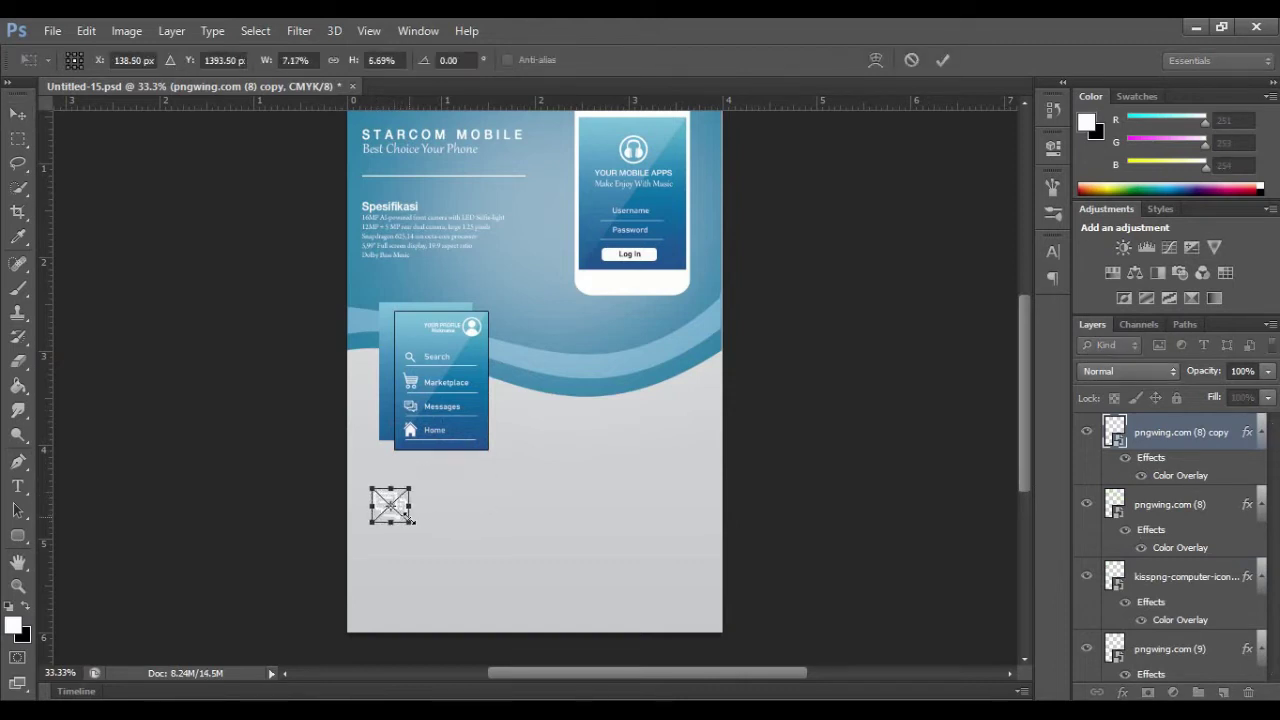
{"action": "left_click", "coordinate": [941, 69]}
Step: Colour the copied chat icon with the phone's dark blue via Color Overlay, then resize it
{"action": "right_click", "coordinate": [1163, 428]}
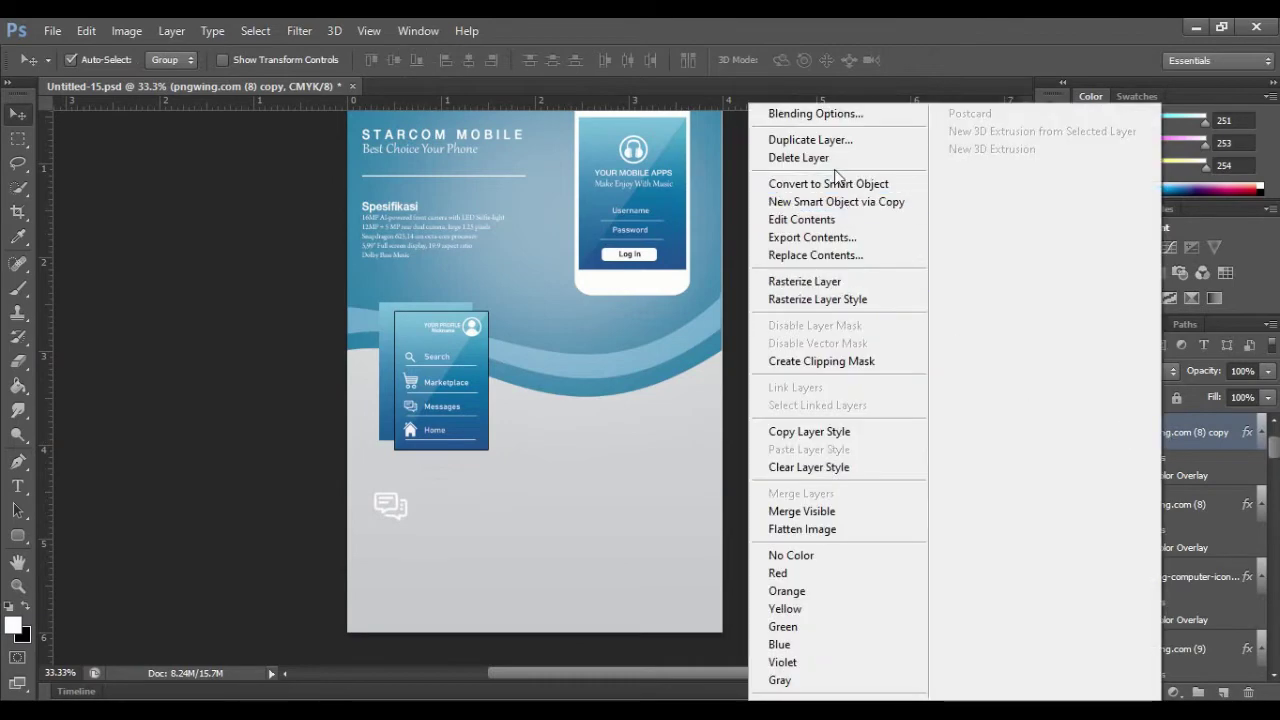
{"action": "left_click", "coordinate": [827, 113]}
{"action": "left_click", "coordinate": [787, 310]}
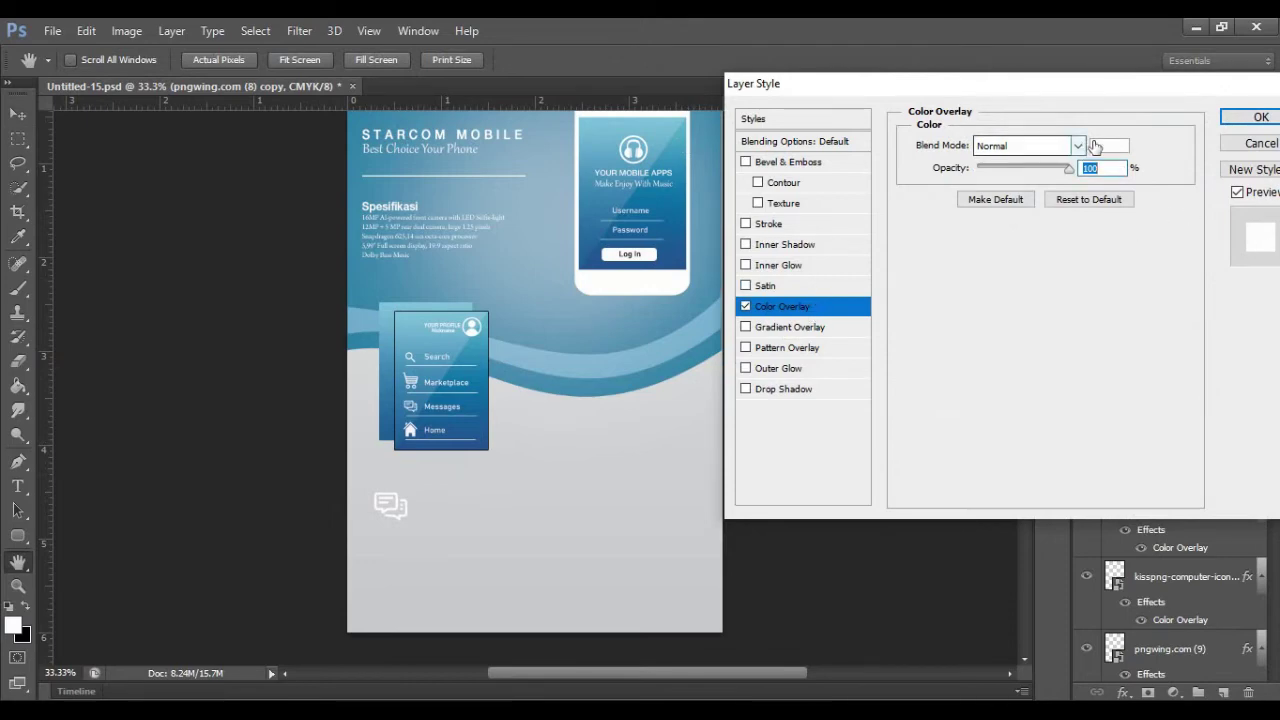
{"action": "left_click", "coordinate": [1108, 146]}
{"action": "left_click", "coordinate": [681, 258]}
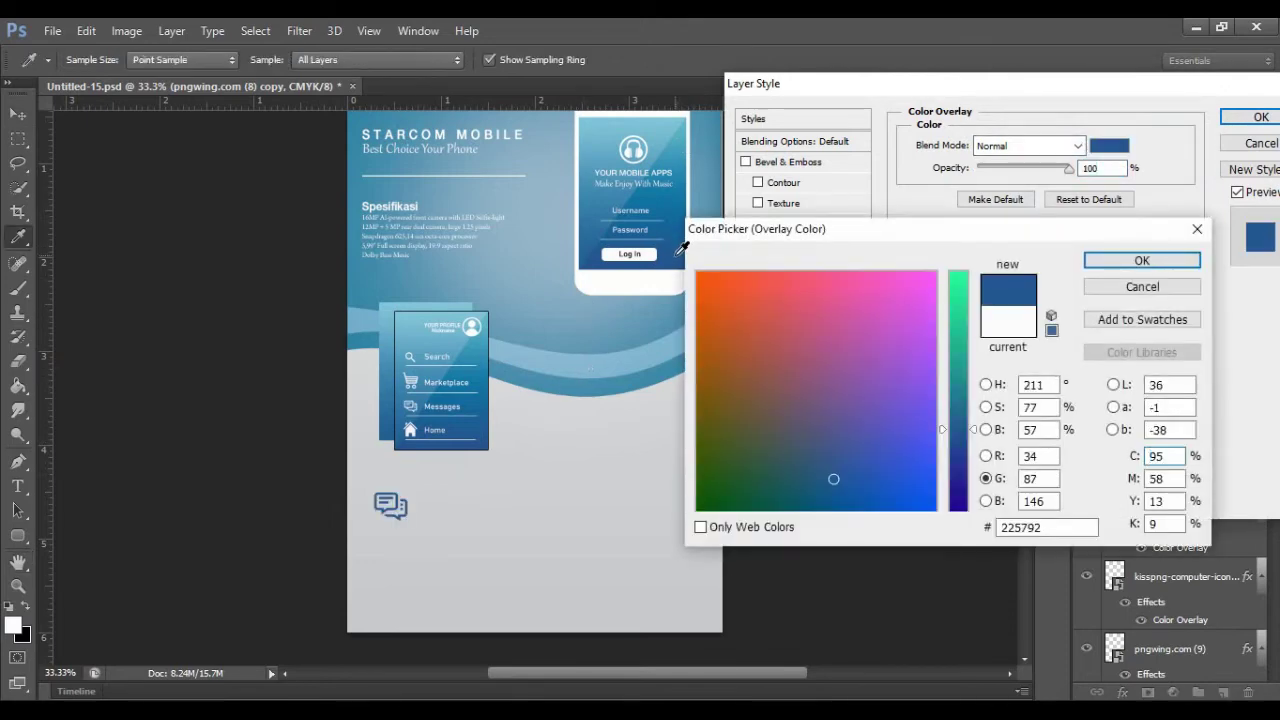
{"action": "left_click", "coordinate": [1123, 260]}
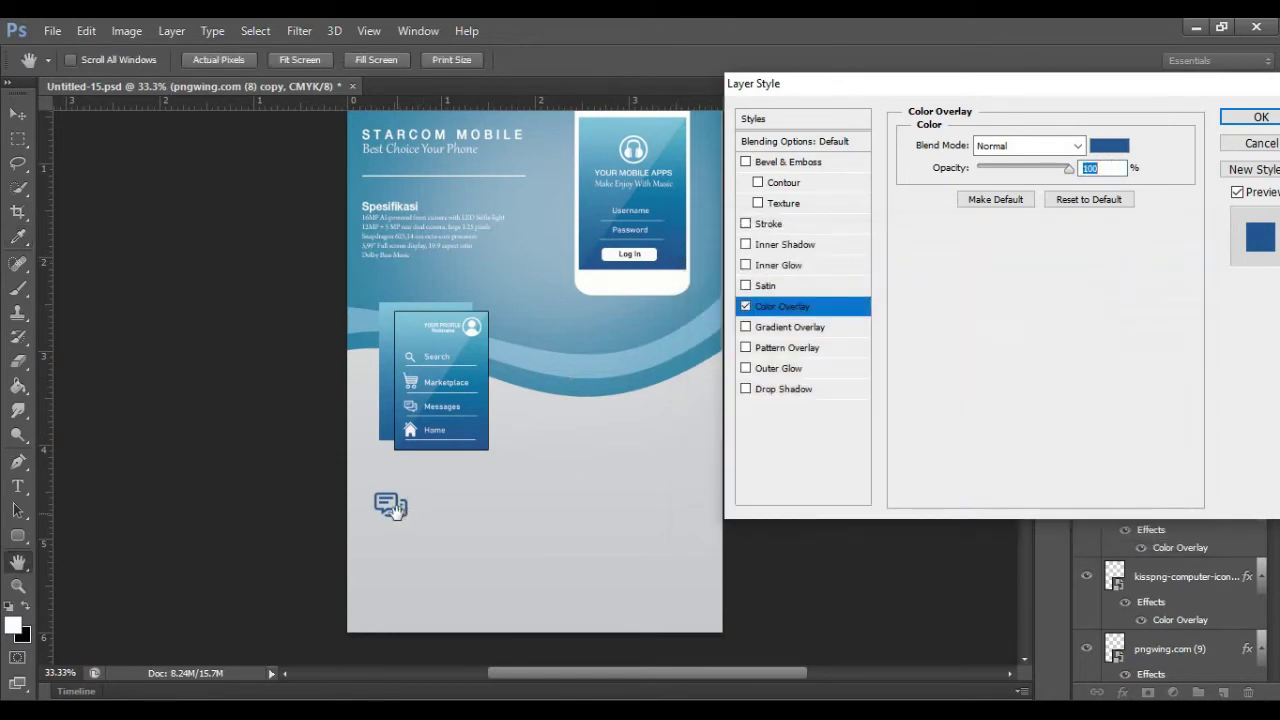
{"action": "left_click", "coordinate": [1255, 117]}
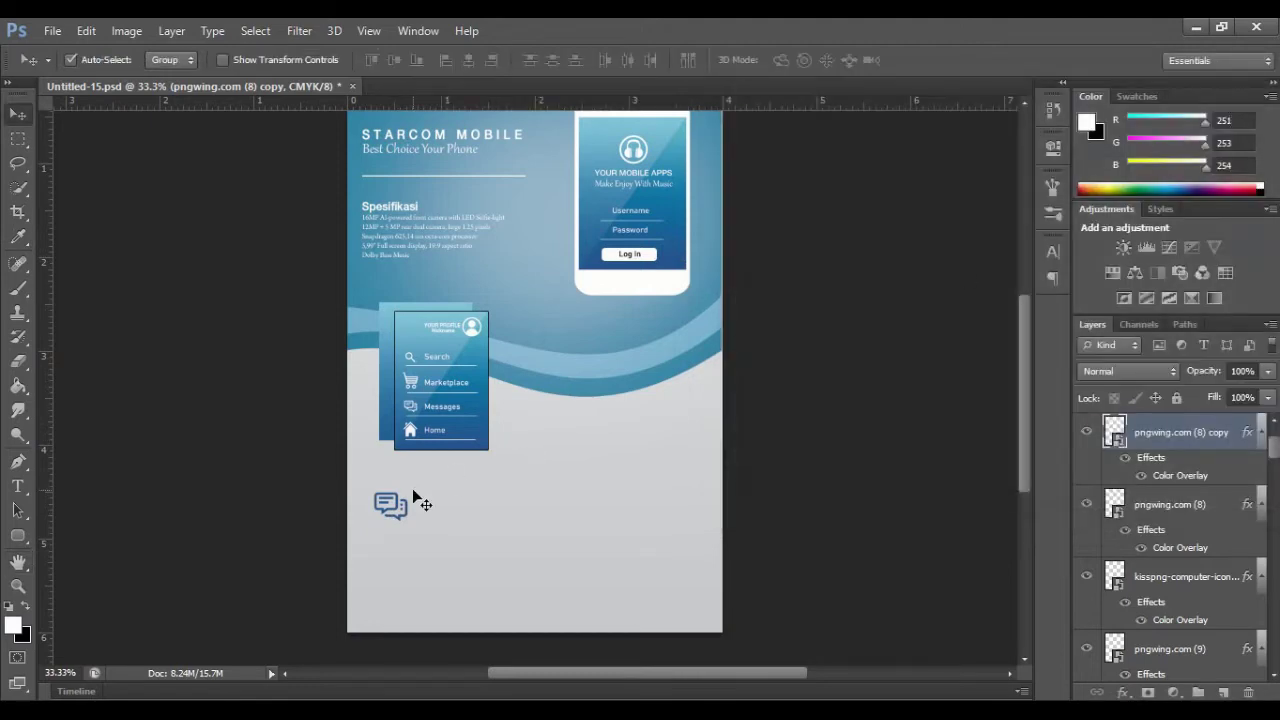
{"action": "key", "text": "ctrl+t"}
{"action": "left_click_drag", "start_coordinate": [412, 488], "coordinate": [404, 532]}
Step: Place the wifi image and shrink it to sit below the chat icon
{"action": "left_click", "coordinate": [943, 60]}
{"action": "left_click", "coordinate": [52, 30]}
{"action": "left_click", "coordinate": [60, 334]}
{"action": "double_click", "coordinate": [840, 350]}
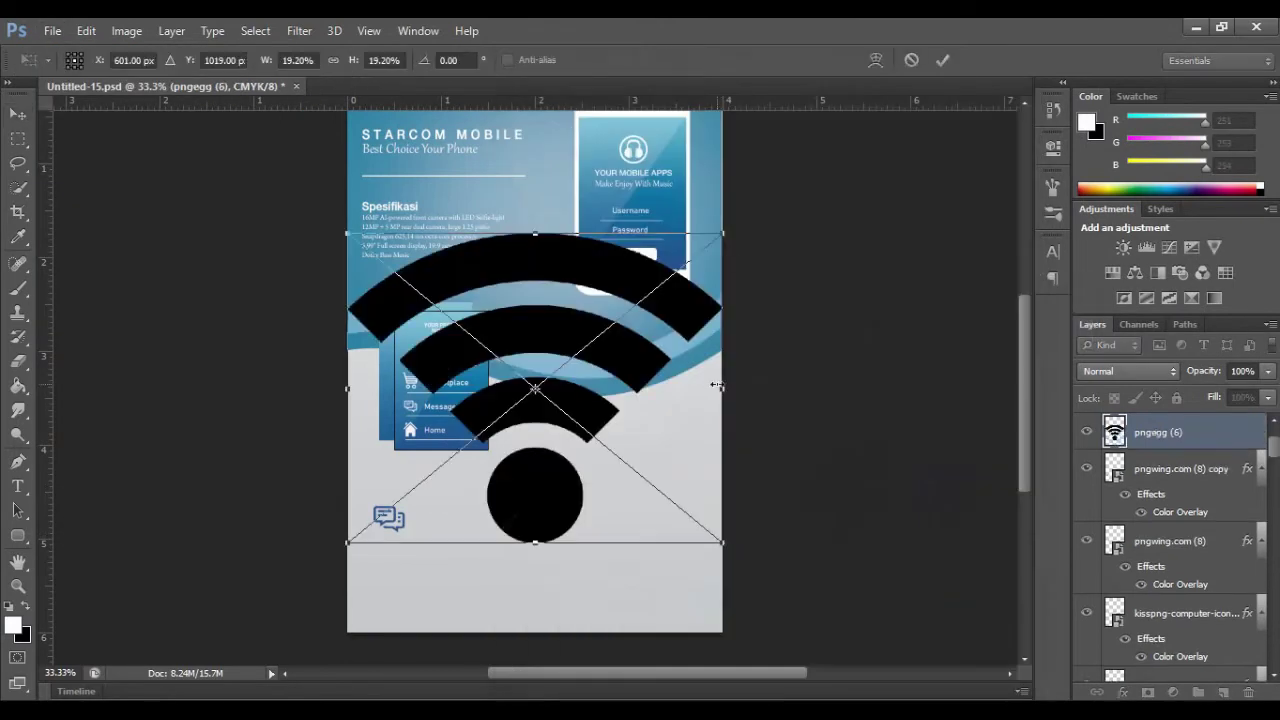
{"action": "left_click_drag", "start_coordinate": [721, 542], "coordinate": [389, 564]}
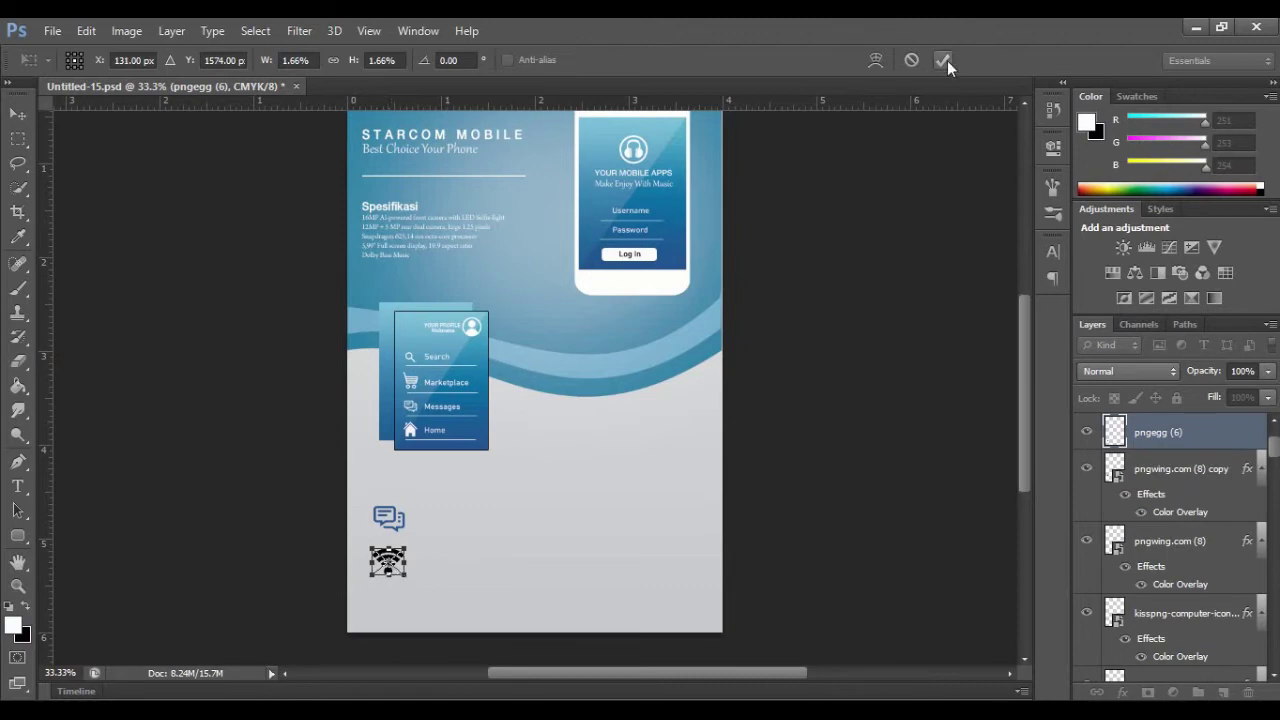
{"action": "left_click", "coordinate": [947, 62]}
Step: Give the wifi icon a dark blue (235691) Color Overlay sampled from the flyer
{"action": "right_click", "coordinate": [1163, 437]}
{"action": "left_click", "coordinate": [850, 113]}
{"action": "left_click", "coordinate": [791, 308]}
{"action": "left_click", "coordinate": [1109, 145]}
{"action": "left_click", "coordinate": [677, 258]}
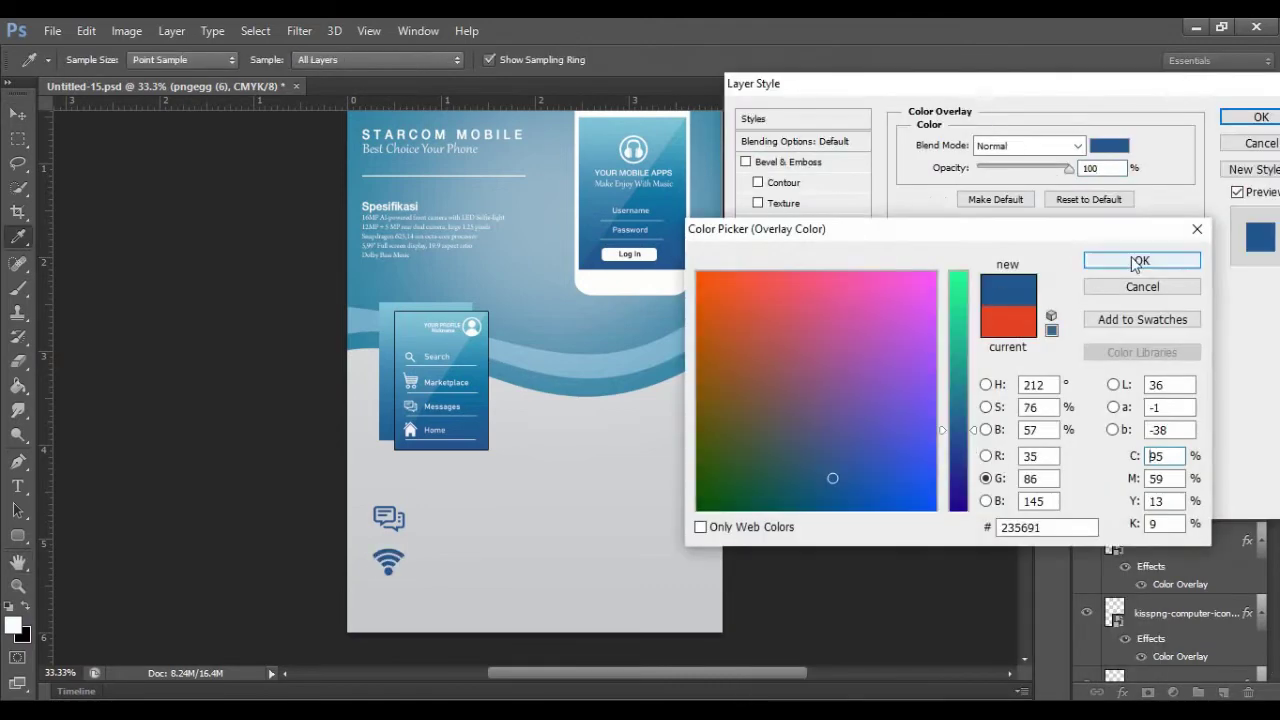
{"action": "left_click", "coordinate": [1137, 262]}
{"action": "left_click", "coordinate": [1252, 118]}
Step: Start a blue 'Instant Messages' text label beside the chat icon
{"action": "left_click", "coordinate": [400, 243]}
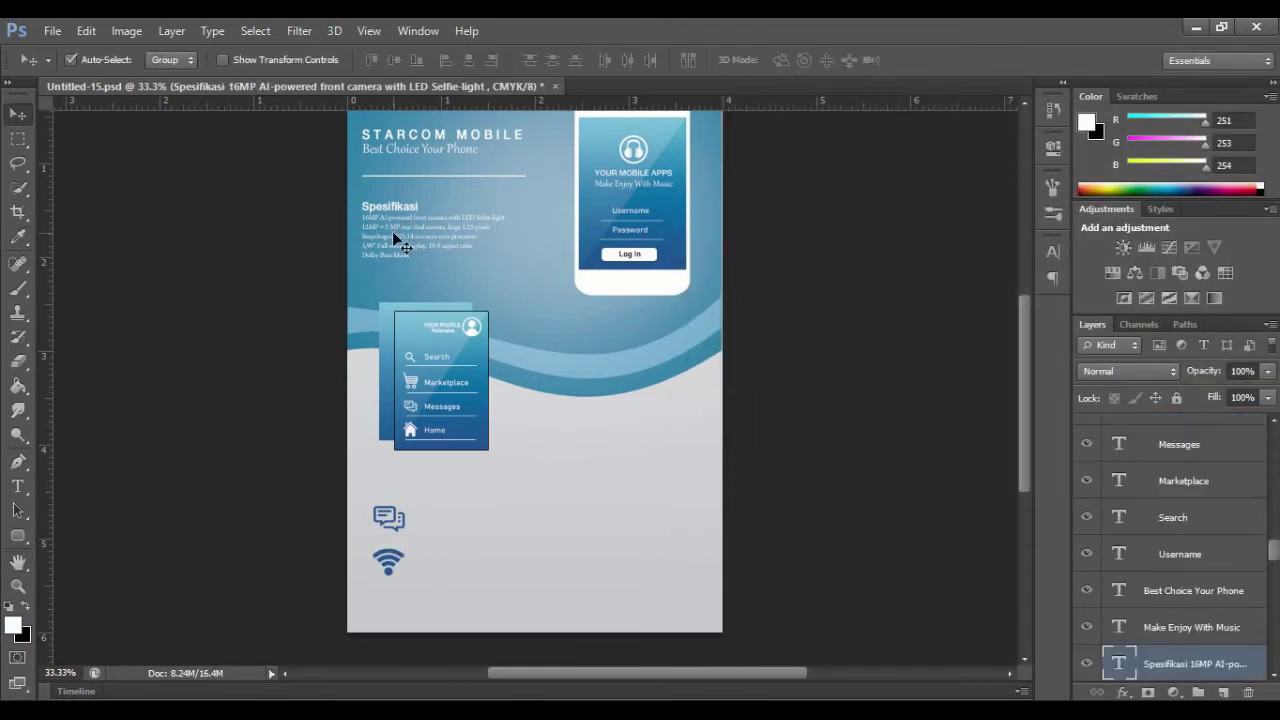
{"action": "key", "text": "t"}
{"action": "left_click", "coordinate": [415, 518]}
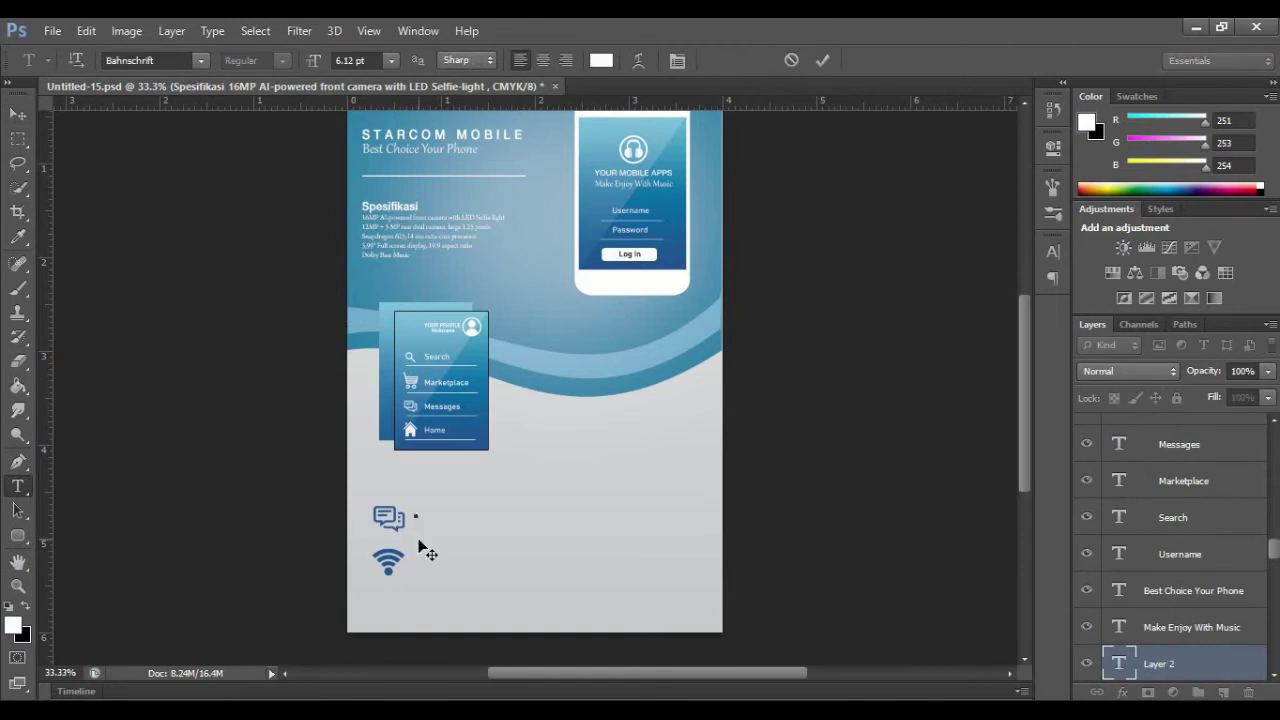
{"action": "left_click", "coordinate": [601, 60]}
{"action": "left_click", "coordinate": [1171, 261]}
{"action": "type", "text": "Instant Messages"}
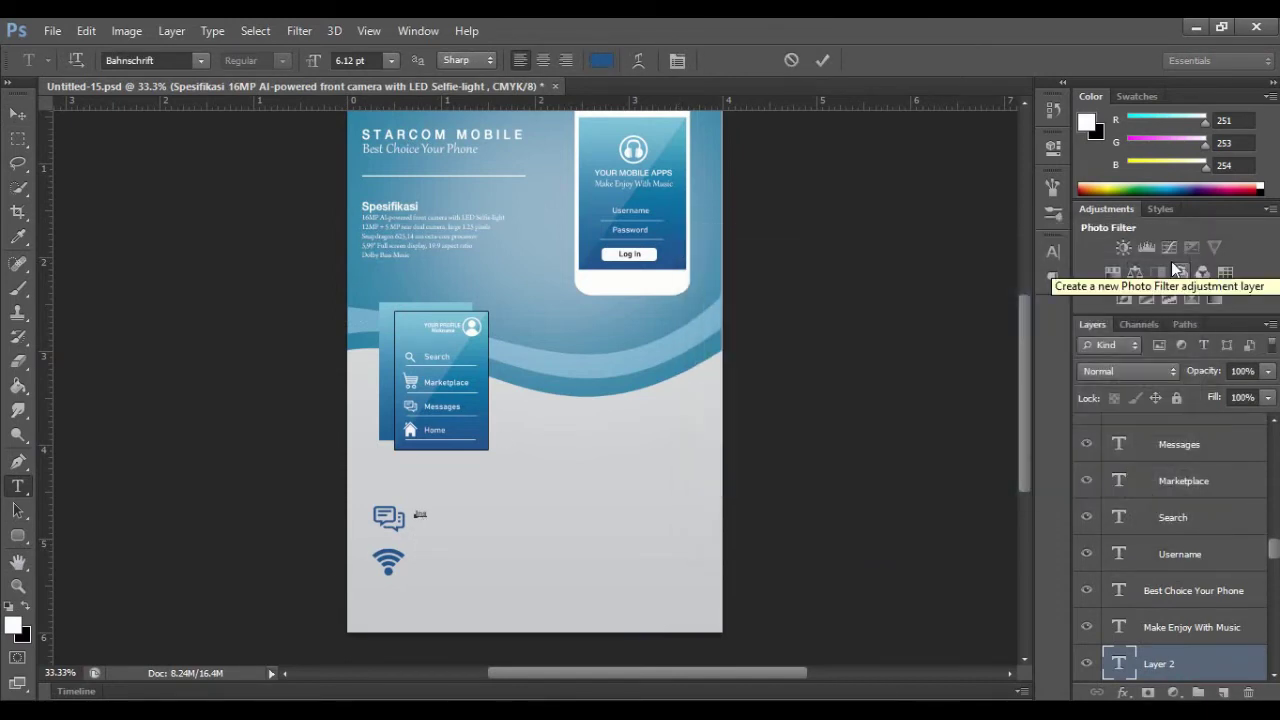
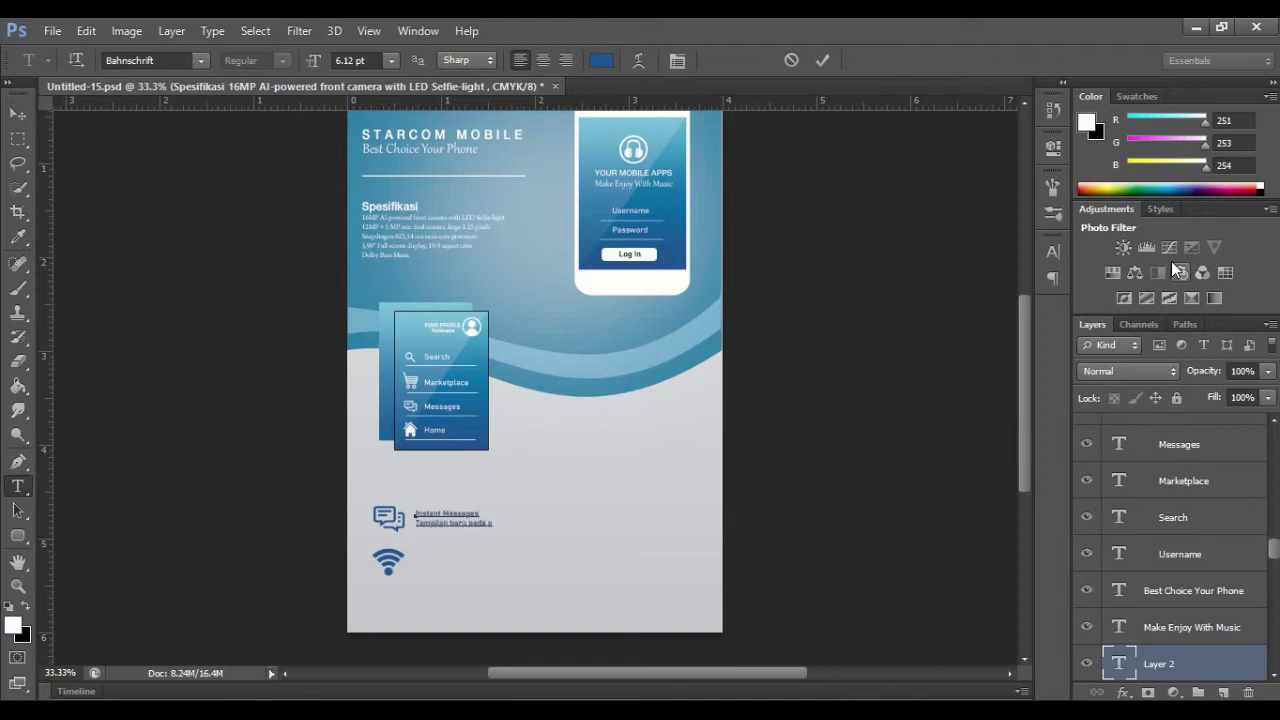
Step: Set the Instant Messages caption text to Arno Pro at 8 pt
{"action": "left_click_drag", "start_coordinate": [416, 512], "coordinate": [511, 539]}
{"action": "left_click", "coordinate": [201, 61]}
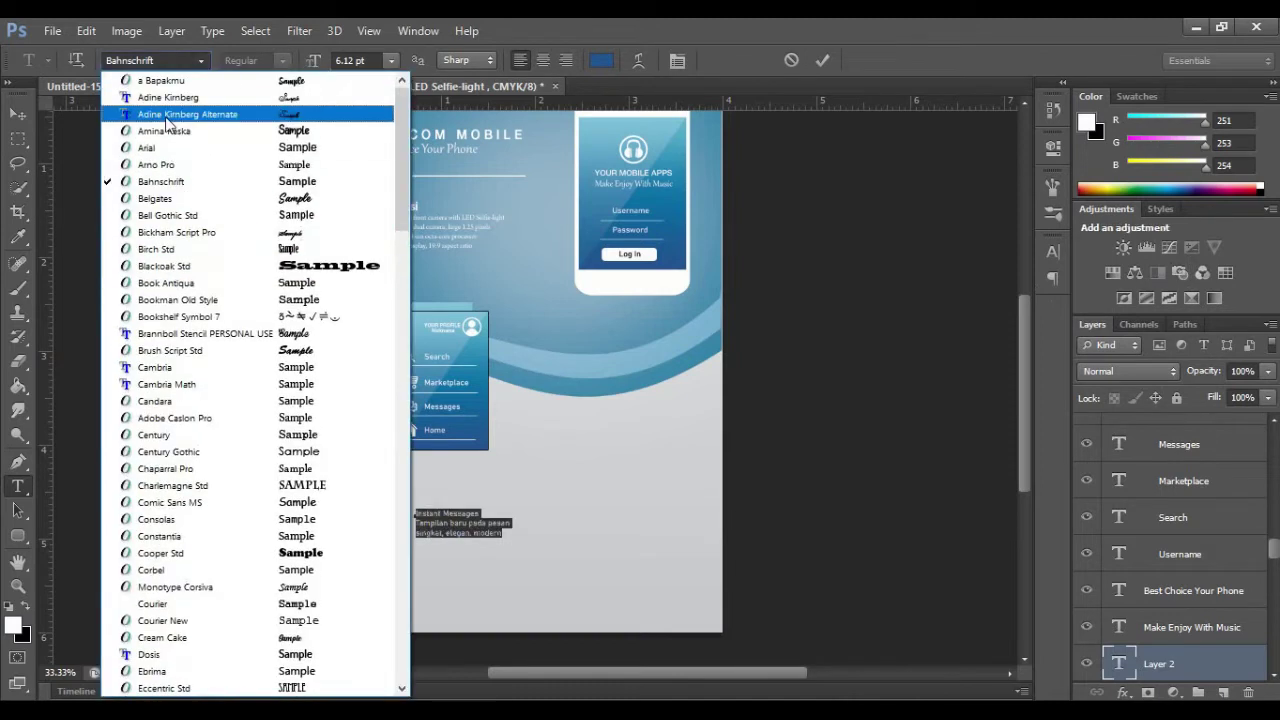
{"action": "left_click", "coordinate": [160, 166]}
{"action": "left_click", "coordinate": [391, 61]}
{"action": "left_click", "coordinate": [385, 129]}
{"action": "left_click", "coordinate": [503, 444]}
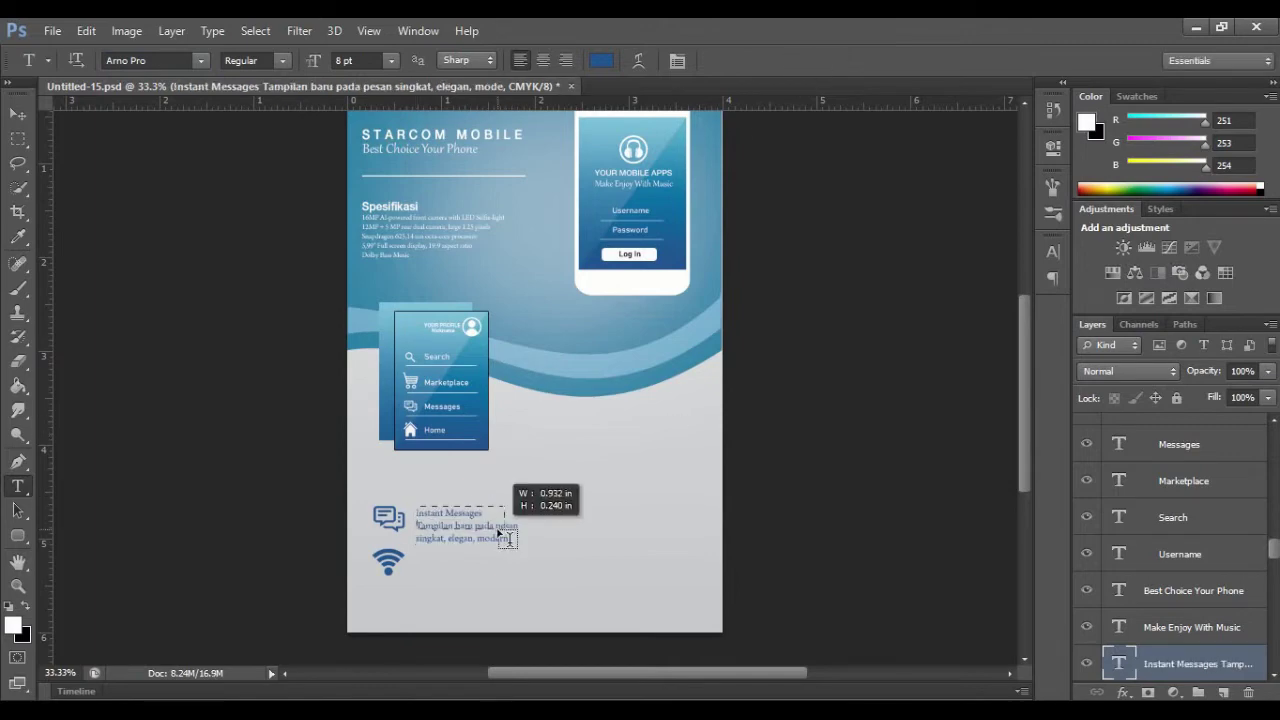
Step: Retype the caption heading as 'INSTANT MESSAGES' in caps and make it faux bold
{"action": "left_click", "coordinate": [18, 114]}
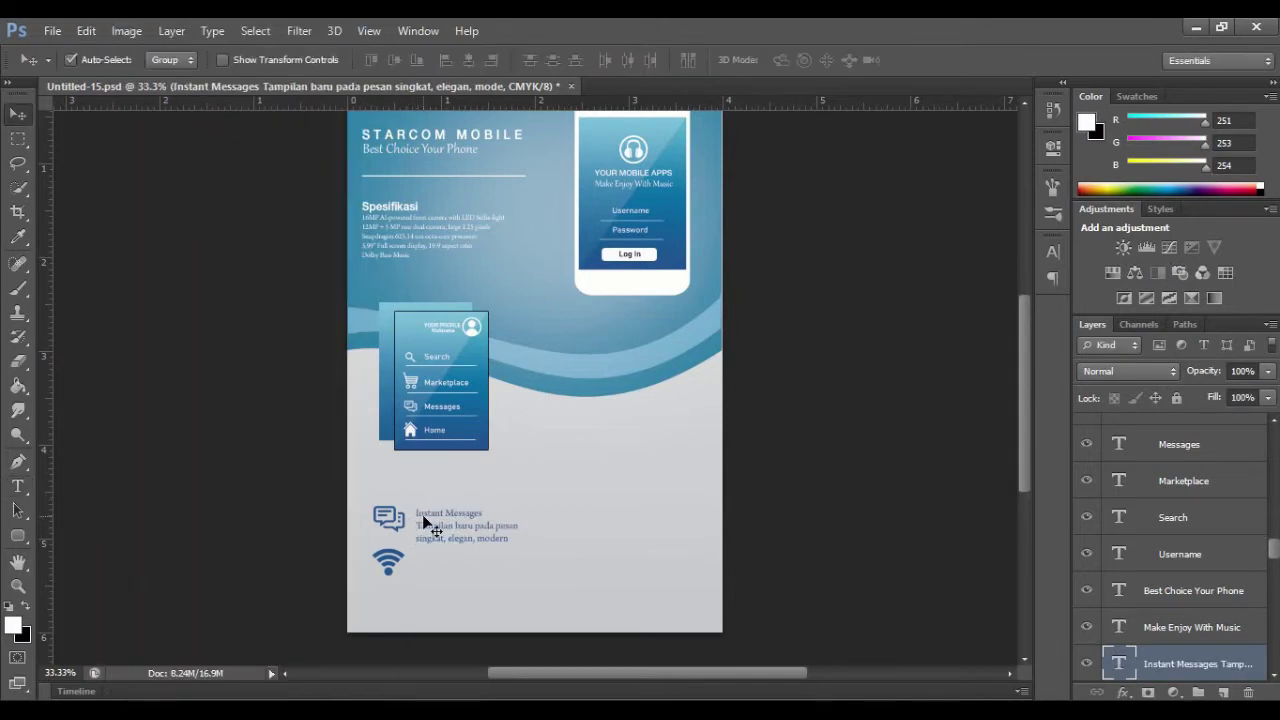
{"action": "left_click", "coordinate": [18, 486]}
{"action": "mouse_move", "coordinate": [417, 507]}
{"action": "left_mouse_down"}
{"action": "mouse_move", "coordinate": [482, 513]}
{"action": "mouse_move", "coordinate": [415, 514]}
{"action": "mouse_move", "coordinate": [441, 527]}
{"action": "mouse_move", "coordinate": [440, 572]}
{"action": "mouse_move", "coordinate": [402, 552]}
{"action": "mouse_move", "coordinate": [516, 558]}
{"action": "left_mouse_up"}
{"action": "left_click", "coordinate": [791, 61]}
{"action": "type", "text": "INSTANT MESSAGES"}
{"action": "left_click", "coordinate": [1053, 252]}
{"action": "left_click", "coordinate": [853, 386]}
{"action": "left_click", "coordinate": [822, 61]}
Step: Copy the caption down beside the wifi icon and shrink the icon slightly
{"action": "left_click", "coordinate": [18, 114]}
{"action": "left_click", "coordinate": [389, 558]}
{"action": "left_click", "coordinate": [390, 565]}
{"action": "key", "text": "ctrl+t"}
{"action": "left_click", "coordinate": [946, 60]}
{"action": "left_click", "coordinate": [445, 561]}
Step: Retype the copy as 'WIFI & BLUETOTH' with body 'Lebih cepat, efisien dalam mencari informasi dan lay'
{"action": "left_click", "coordinate": [18, 486]}
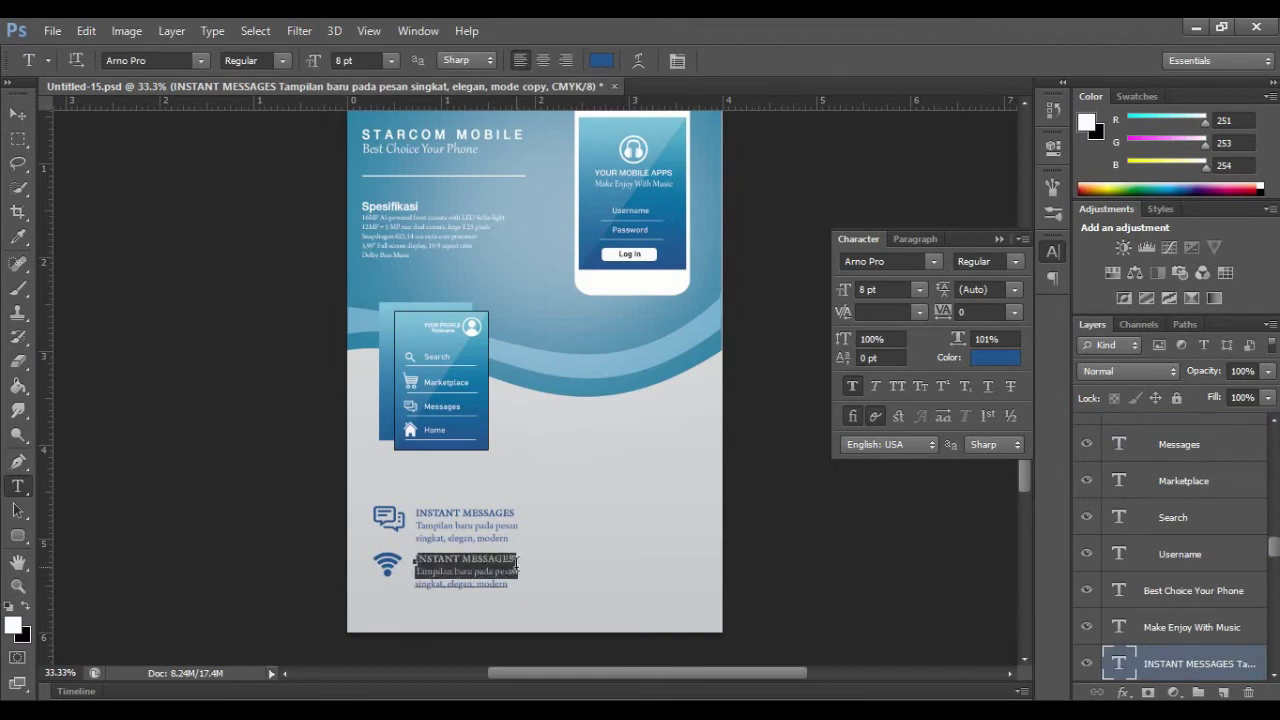
{"action": "left_click", "coordinate": [516, 558]}
{"action": "key", "text": "BackSpace"}
{"action": "key", "text": "BackSpace"}
{"action": "key", "text": "BackSpace"}
{"action": "key", "text": "BackSpace"}
{"action": "key", "text": "BackSpace"}
{"action": "key", "text": "BackSpace"}
{"action": "key", "text": "BackSpace"}
{"action": "key", "text": "BackSpace"}
{"action": "key", "text": "BackSpace"}
{"action": "key", "text": "BackSpace"}
{"action": "key", "text": "BackSpace"}
{"action": "key", "text": "BackSpace"}
{"action": "key", "text": "BackSpace"}
{"action": "key", "text": "BackSpace"}
{"action": "key", "text": "BackSpace"}
{"action": "key", "text": "BackSpace"}
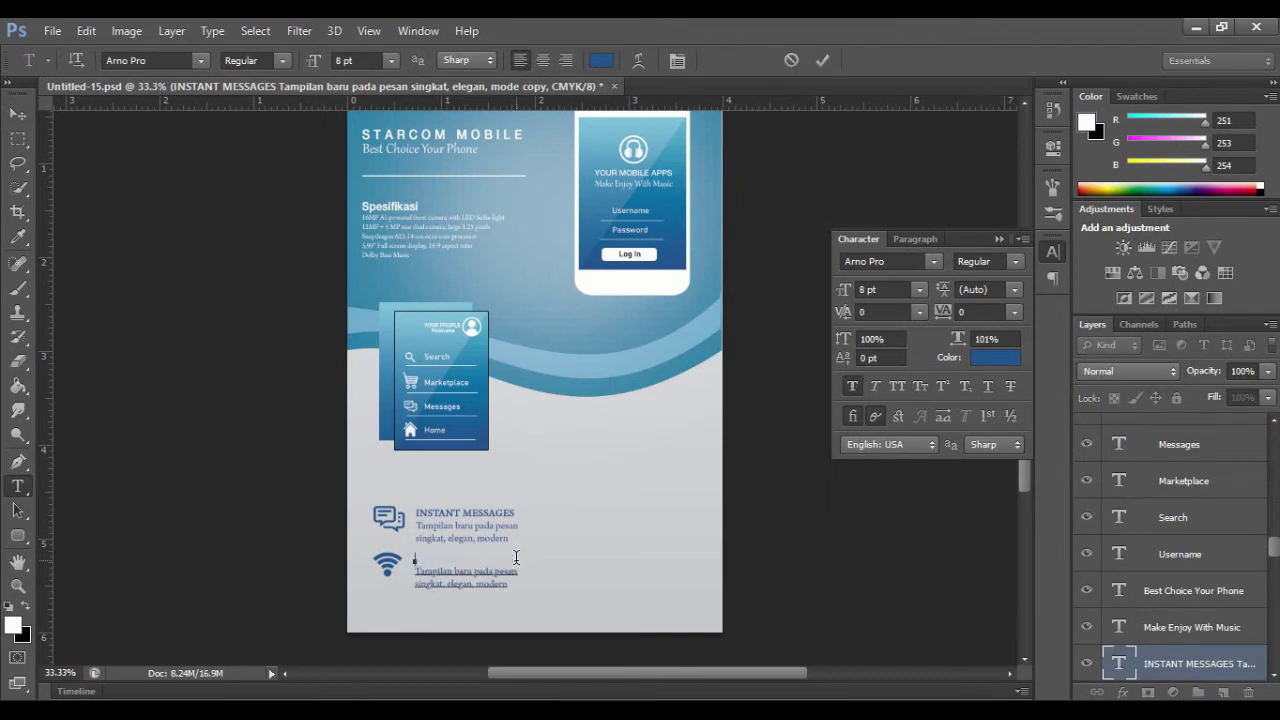
{"action": "type", "text": "WIFI, BLUETOTH"}
{"action": "key", "text": "BackSpace"}
{"action": "key", "text": "BackSpace"}
{"action": "key", "text": "BackSpace"}
{"action": "key", "text": "BackSpace"}
{"action": "key", "text": "BackSpace"}
{"action": "key", "text": "BackSpace"}
{"action": "key", "text": "BackSpace"}
{"action": "key", "text": "BackSpace"}
{"action": "key", "text": "BackSpace"}
{"action": "key", "text": "BackSpace"}
{"action": "type", "text": "& BLUETOTH"}
{"action": "left_click_drag", "start_coordinate": [414, 570], "coordinate": [512, 592]}
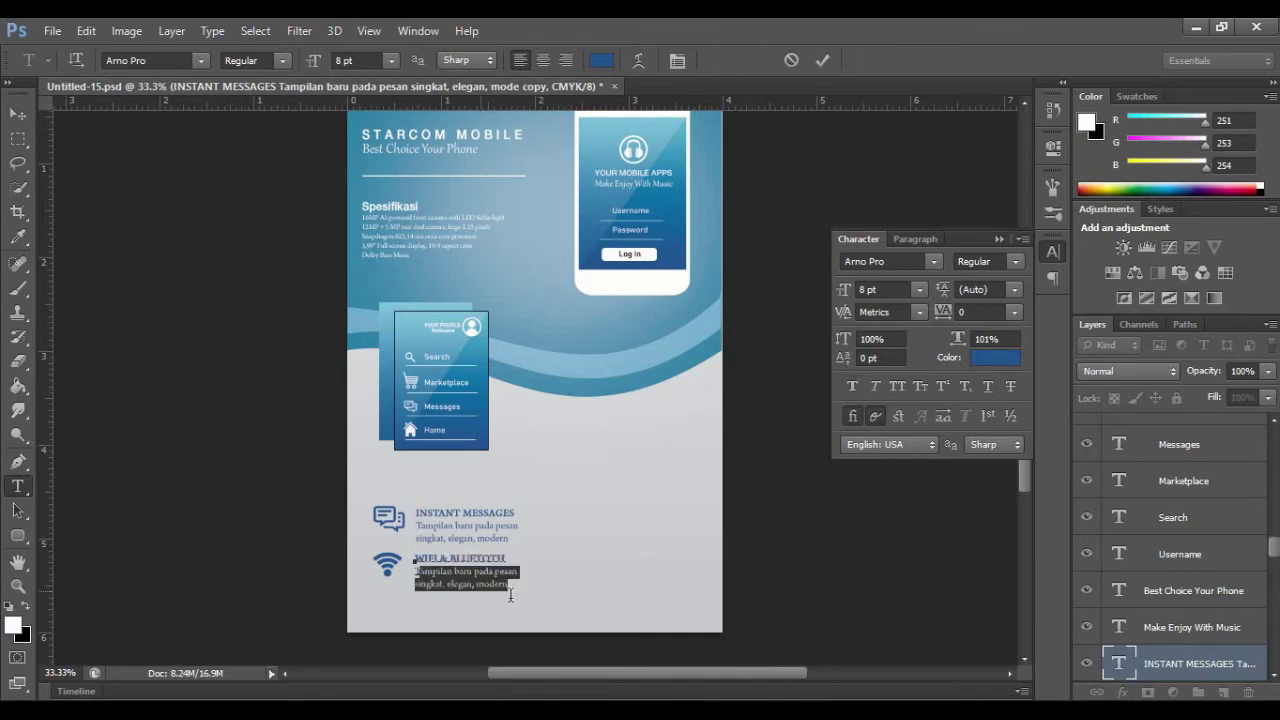
{"action": "key", "text": "BackSpace"}
{"action": "type", "text": "Lebih cepat, efisien dalam"}
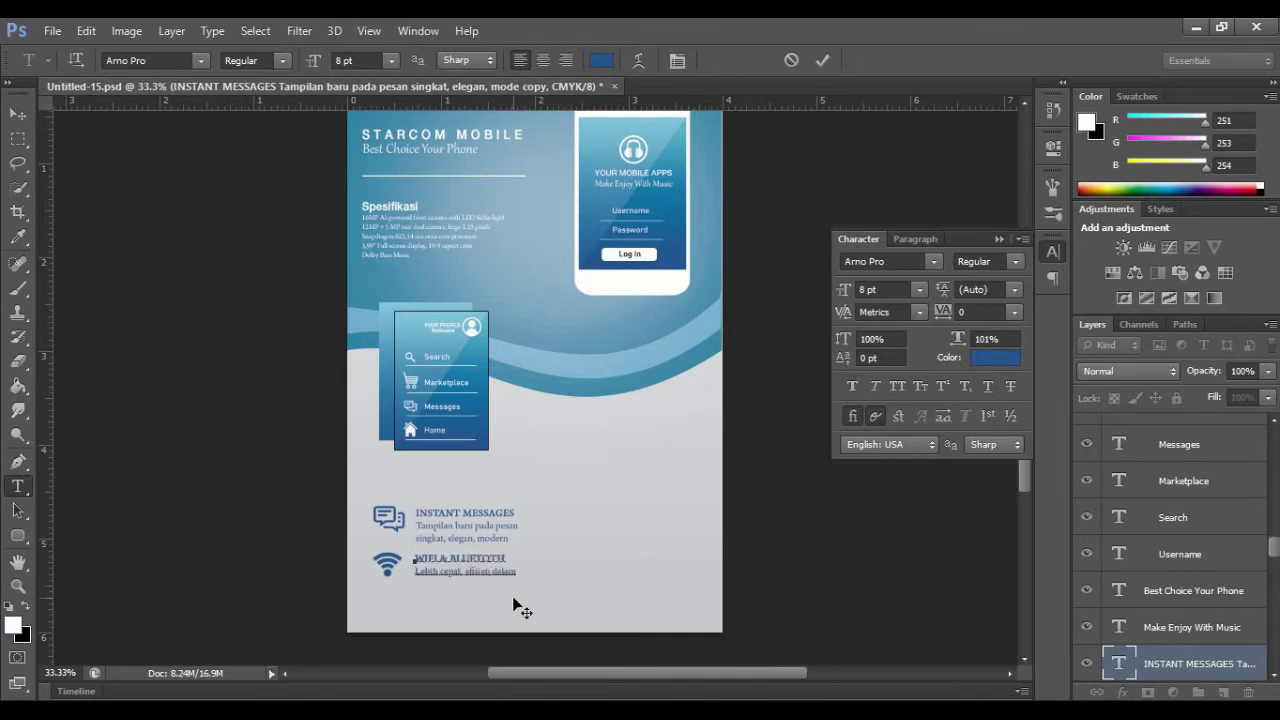
{"action": "type", "text": " mencari informasi dan lay"}
Step: Place the pngwing.com music-note image in the flyer's right column
{"action": "left_click", "coordinate": [18, 114]}
{"action": "left_click", "coordinate": [52, 31]}
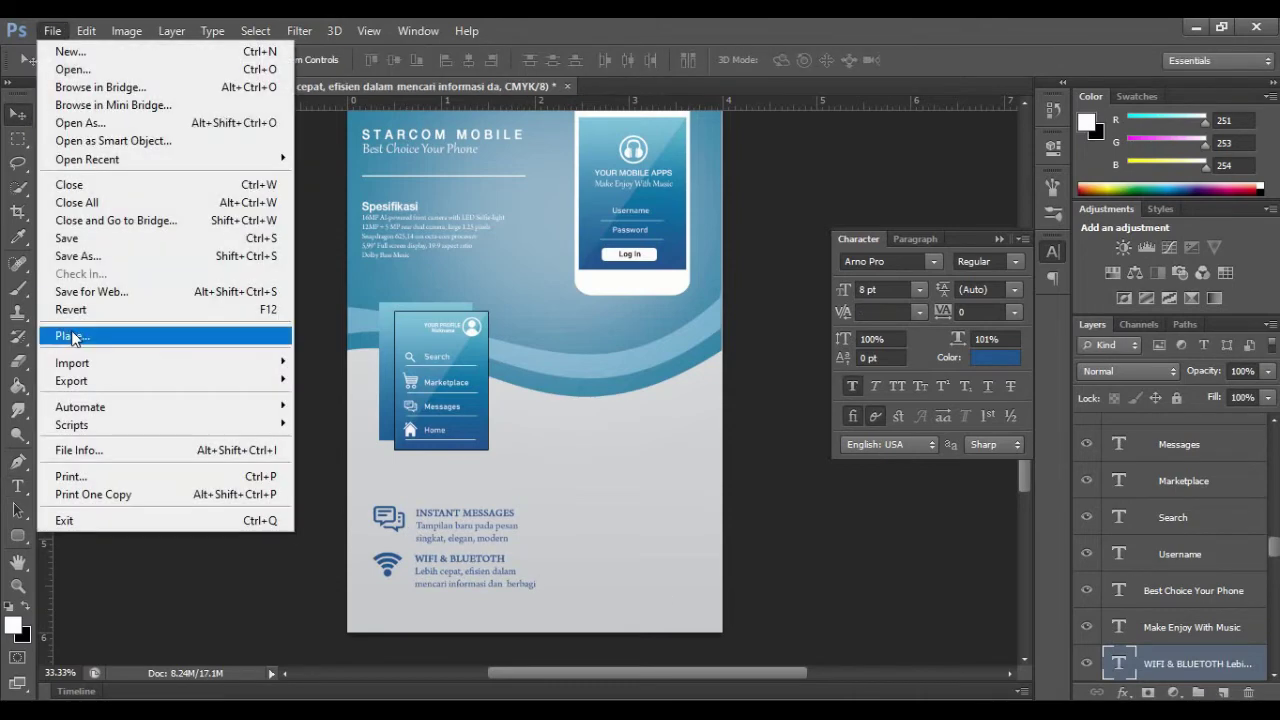
{"action": "left_click", "coordinate": [74, 337]}
{"action": "left_click", "coordinate": [846, 489]}
{"action": "left_click", "coordinate": [998, 615]}
{"action": "left_click_drag", "start_coordinate": [535, 376], "coordinate": [607, 504]}
{"action": "left_click", "coordinate": [942, 60]}
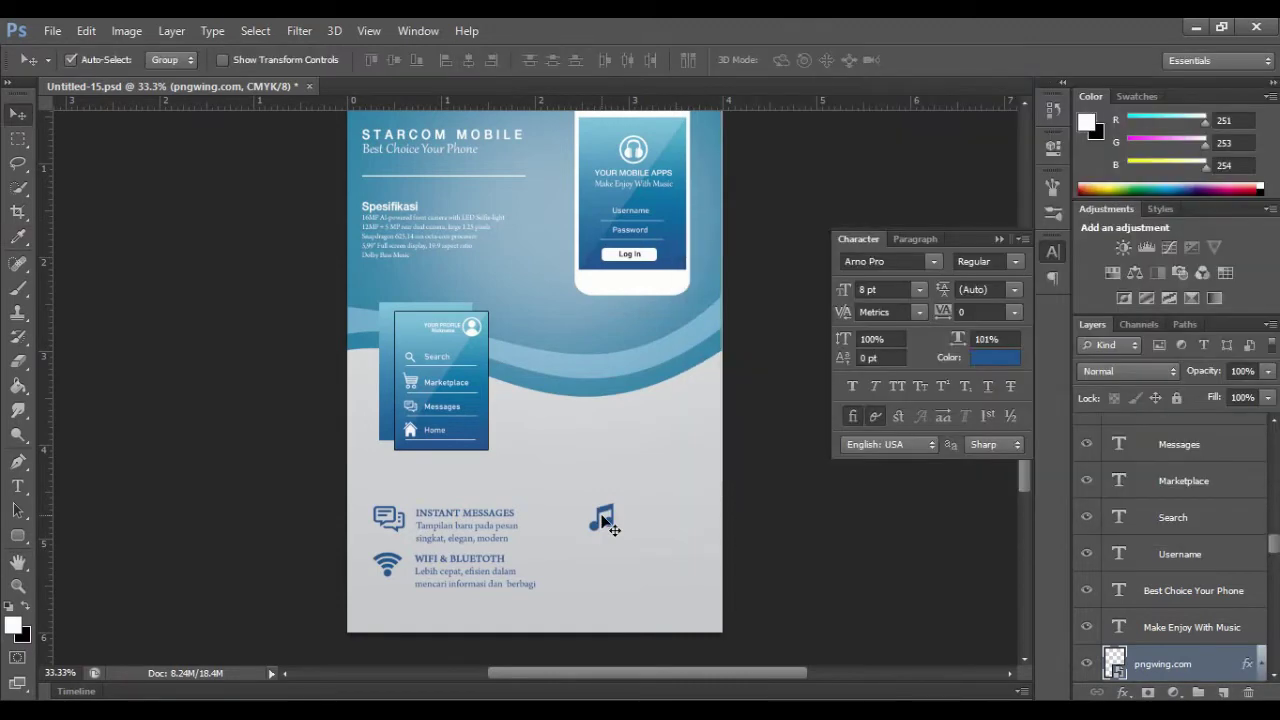
Step: Align a caption copy beside the music note, retyped 'DOLBY AUDIO' / 'Suarasi mendengarkan musik super Bass'
{"action": "left_click", "coordinate": [423, 571]}
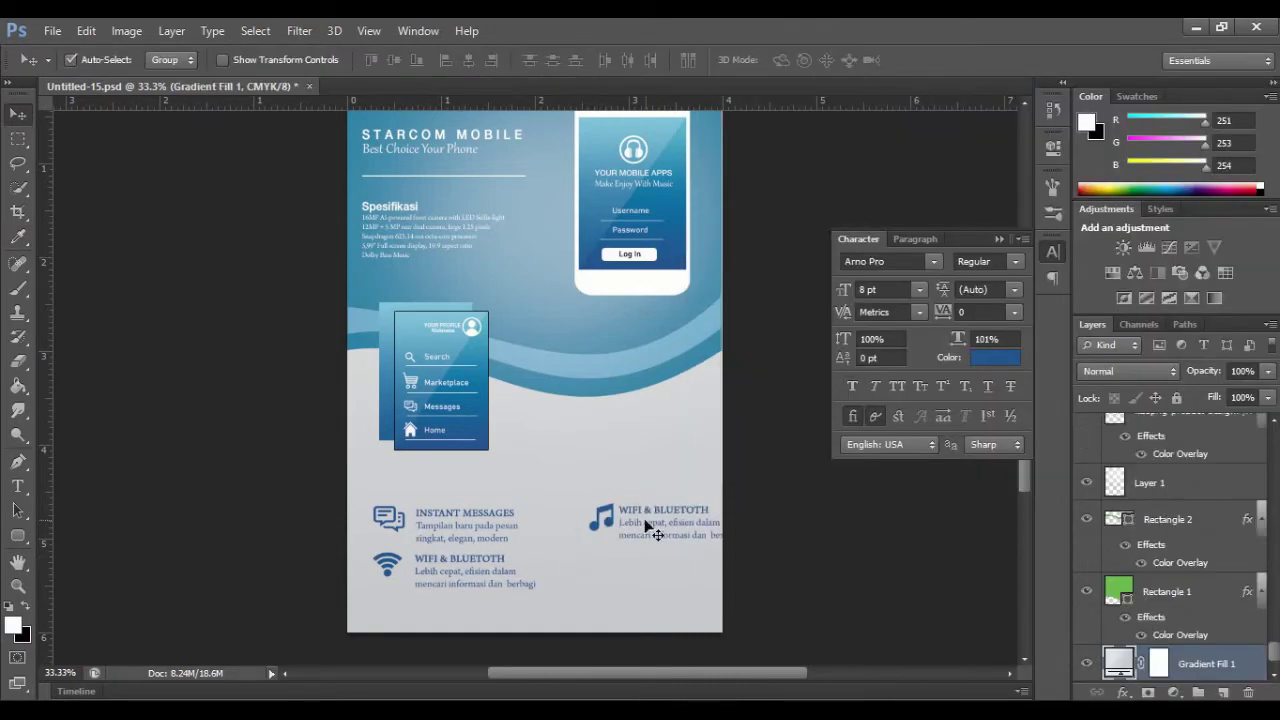
{"action": "left_click", "coordinate": [608, 516]}
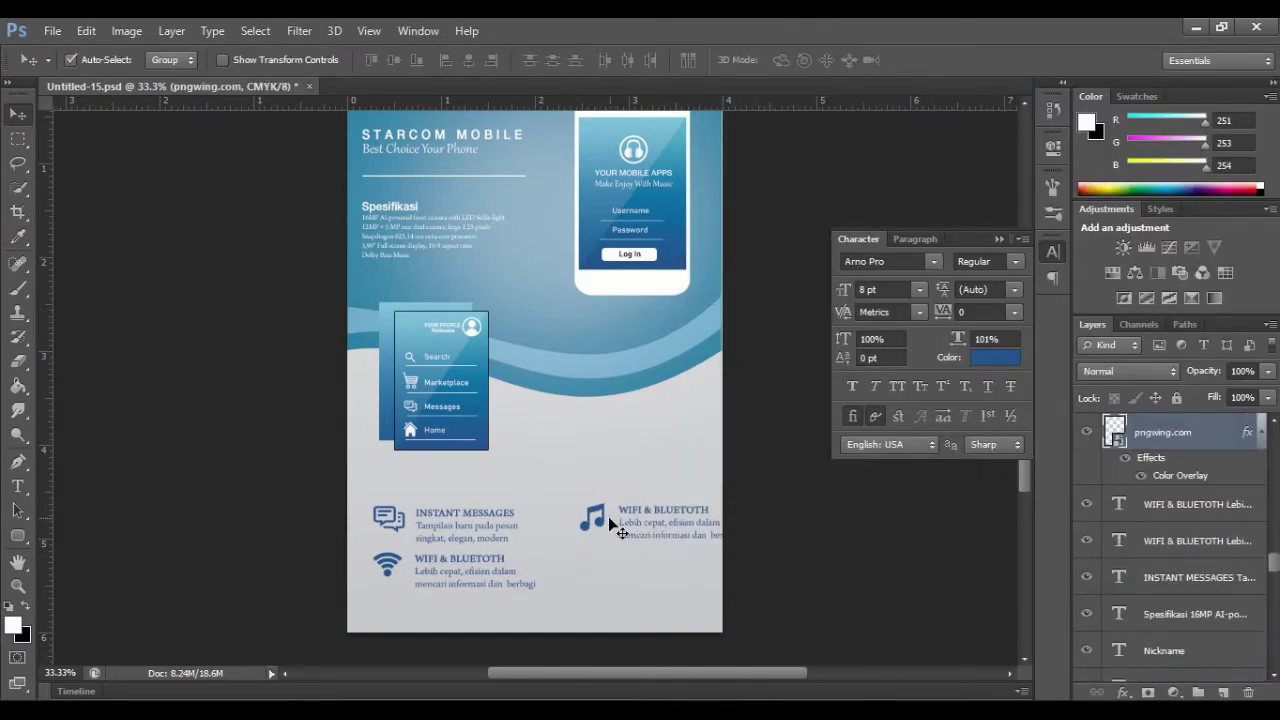
{"action": "left_click_drag", "start_coordinate": [656, 517], "coordinate": [771, 560]}
{"action": "left_click", "coordinate": [622, 514]}
{"action": "key", "text": "t"}
{"action": "triple_click", "coordinate": [620, 514]}
{"action": "type", "text": "DOLBY AUDIO"}
{"action": "type", "text": "Suarasi mendengarkan musik super Bass"}
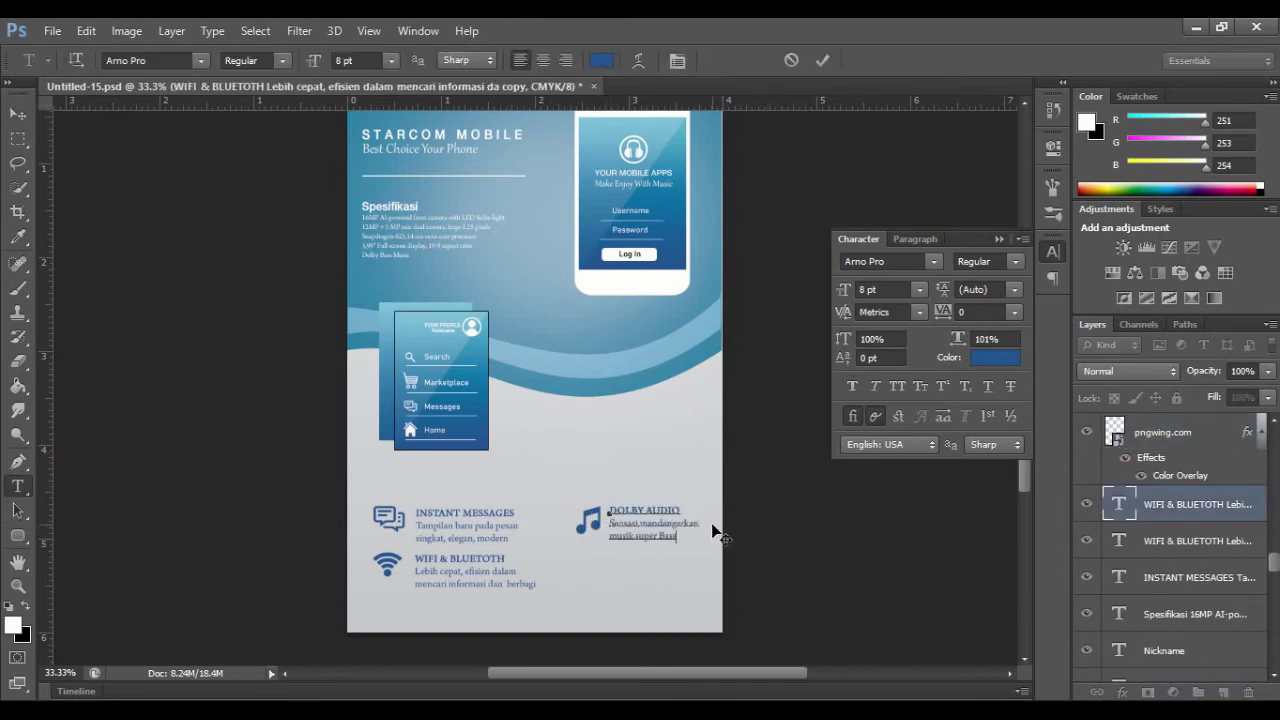
{"action": "scroll", "coordinate": [430, 380], "scroll_direction": "up", "scroll_amount": 8}
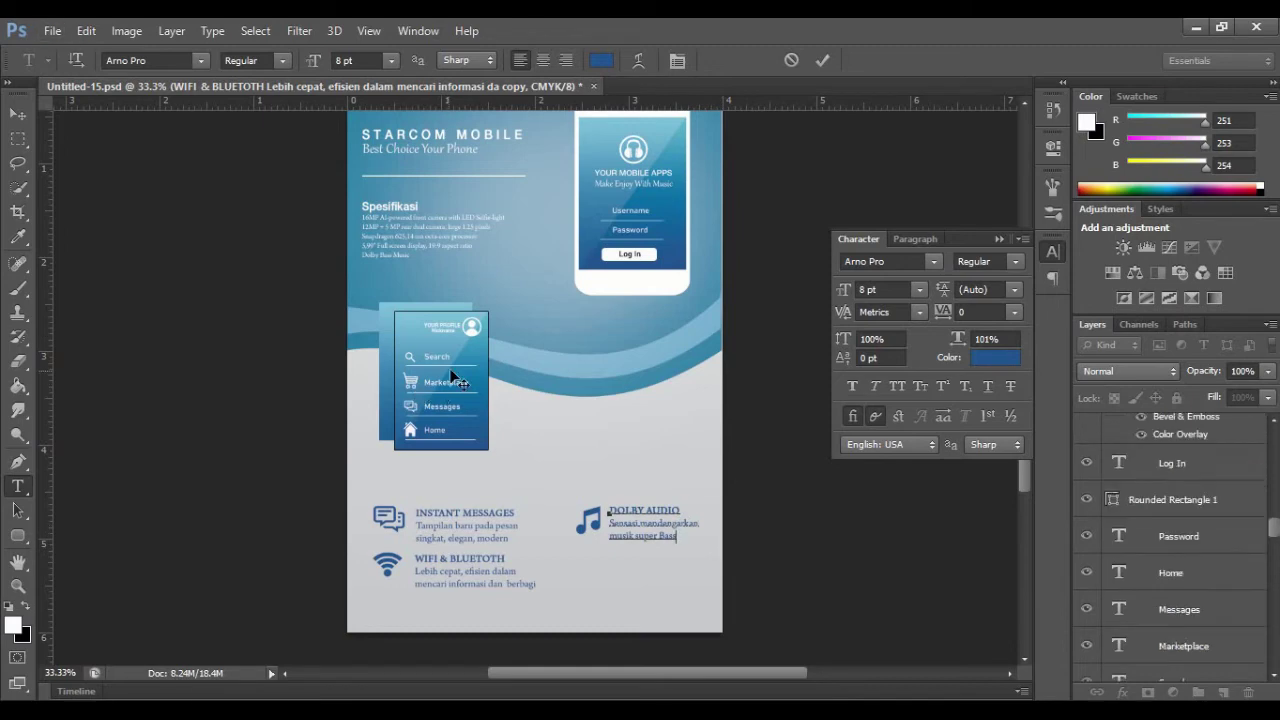
{"action": "left_click", "coordinate": [52, 31]}
{"action": "left_click", "coordinate": [50, 32]}
{"action": "scroll", "coordinate": [41, 61], "scroll_direction": "up", "scroll_amount": 5}
{"action": "left_click", "coordinate": [999, 239]}
Step: Duplicate the cart icon below the music note and recolour it blue
{"action": "left_click", "coordinate": [822, 61]}
{"action": "key", "text": "v"}
{"action": "left_click_drag", "start_coordinate": [412, 382], "coordinate": [590, 571], "text": "alt"}
{"action": "key", "text": "space"}
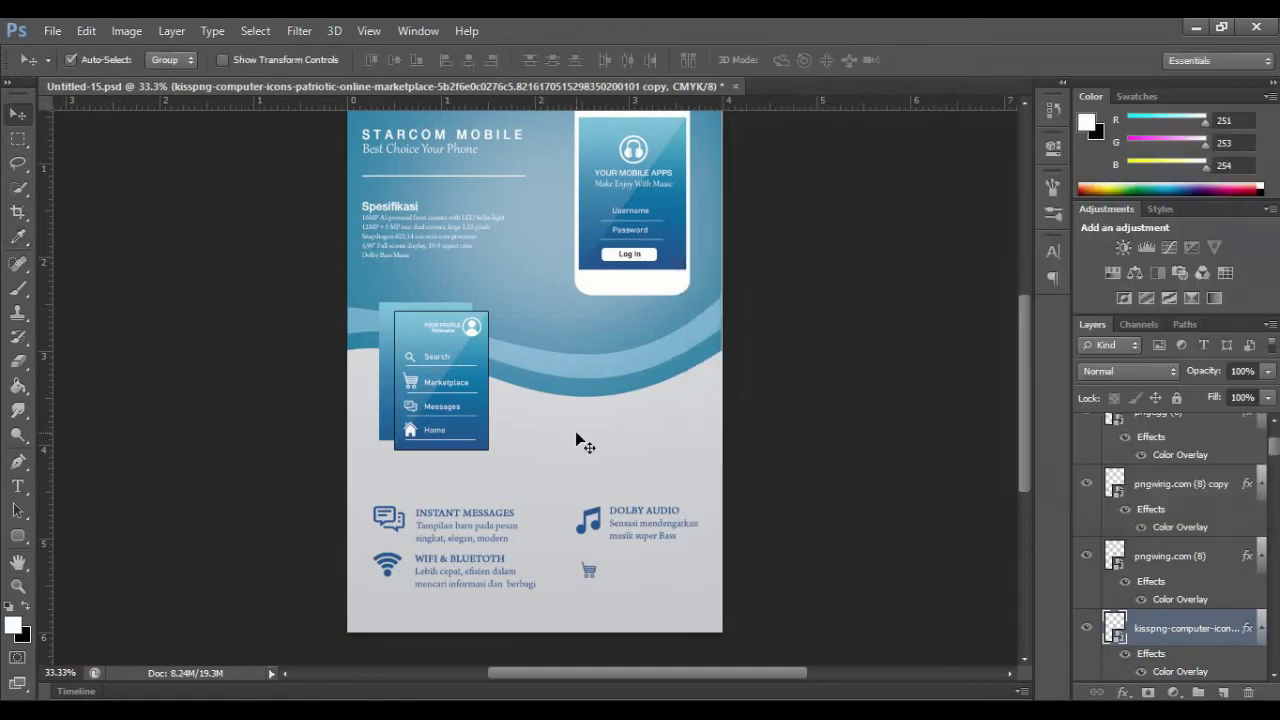
{"action": "key", "text": "ctrl+t"}
{"action": "key", "text": "Return"}
Step: Copy the DOLBY AUDIO text beside the cart and retype its heading as 'MARKETPLACE'
{"action": "left_click_drag", "start_coordinate": [651, 524], "coordinate": [680, 584], "text": "alt"}
{"action": "type", "text": "tMARKETPLACEDapatkan ribuan Aplikasi yang anda suka"}
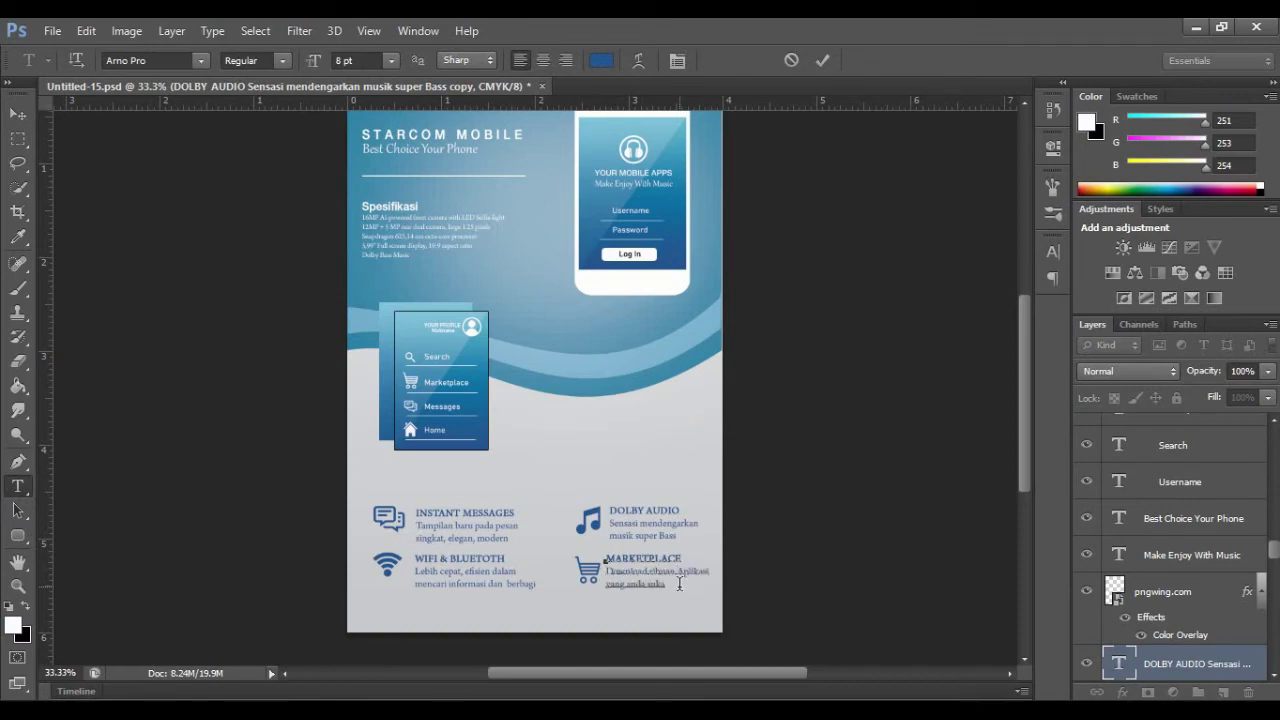
{"action": "left_click", "coordinate": [822, 60]}
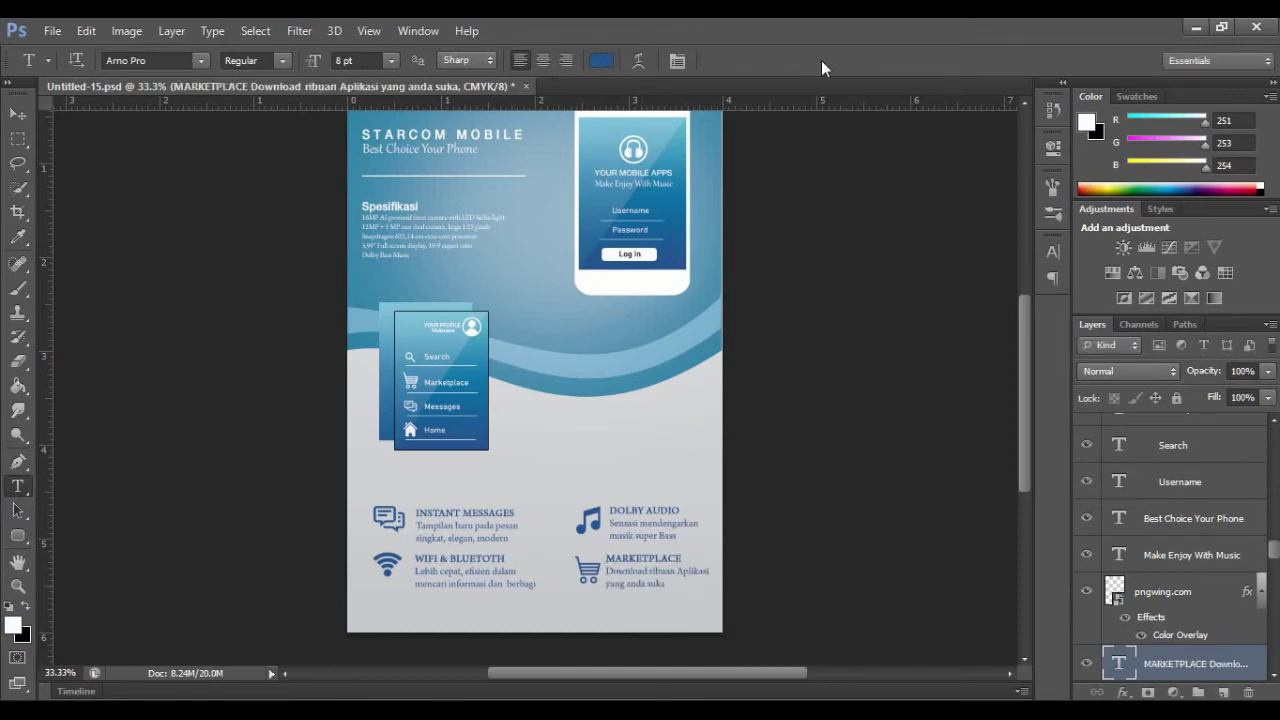
{"action": "key", "text": "v"}
{"action": "left_click", "coordinate": [395, 143]}
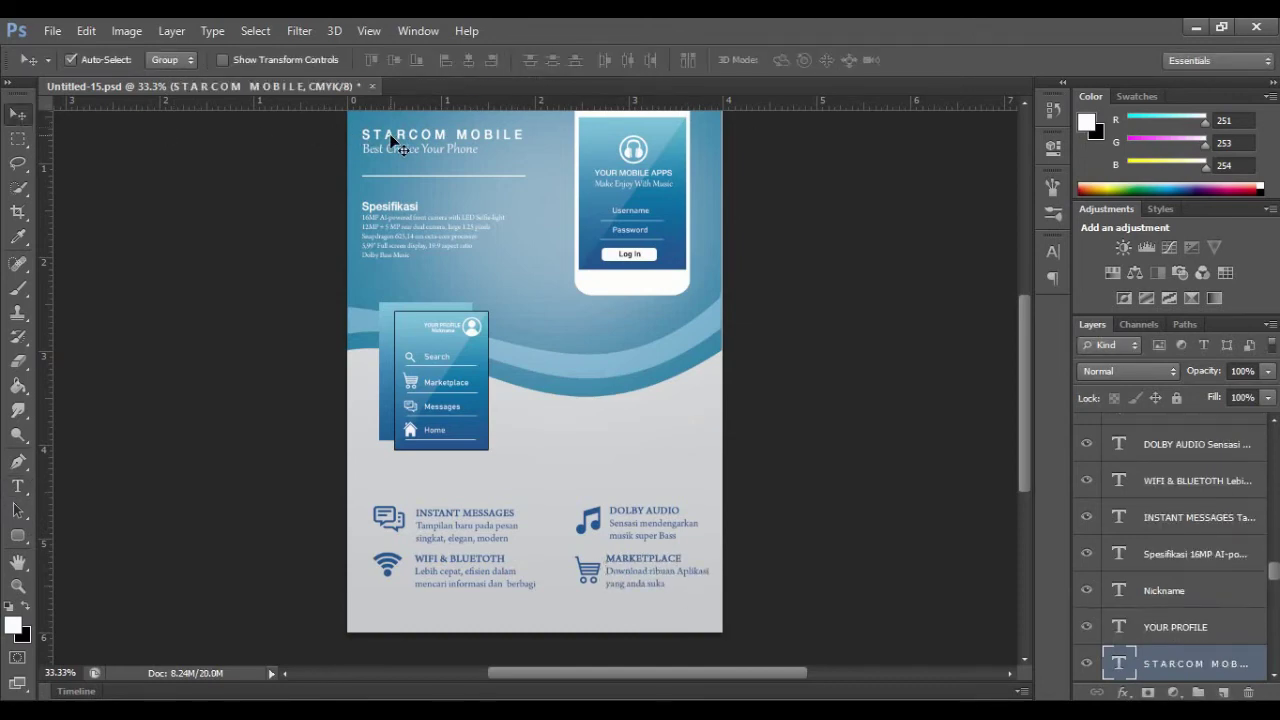
Step: Copy the STARCOM MOBILE title above the blurbs with a blue Color Overlay sampled from the flyer
{"action": "left_click_drag", "start_coordinate": [392, 139], "coordinate": [402, 484]}
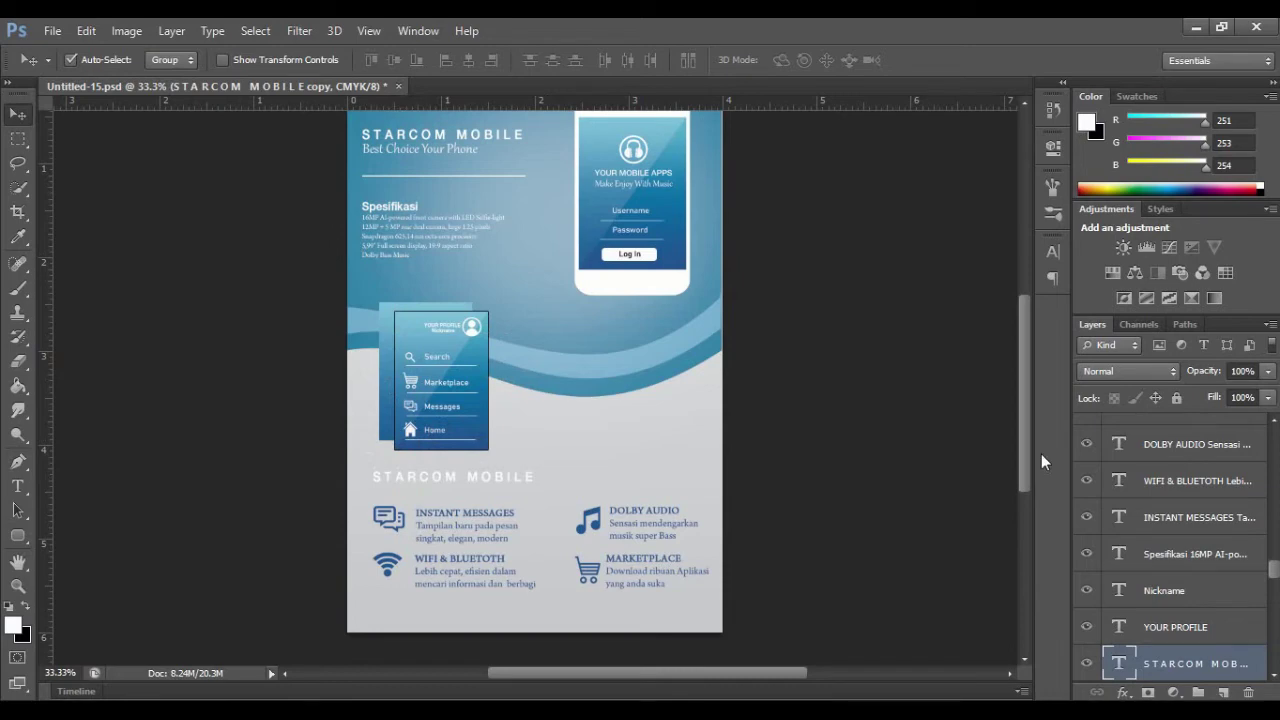
{"action": "right_click", "coordinate": [1214, 662]}
{"action": "left_click", "coordinate": [910, 78]}
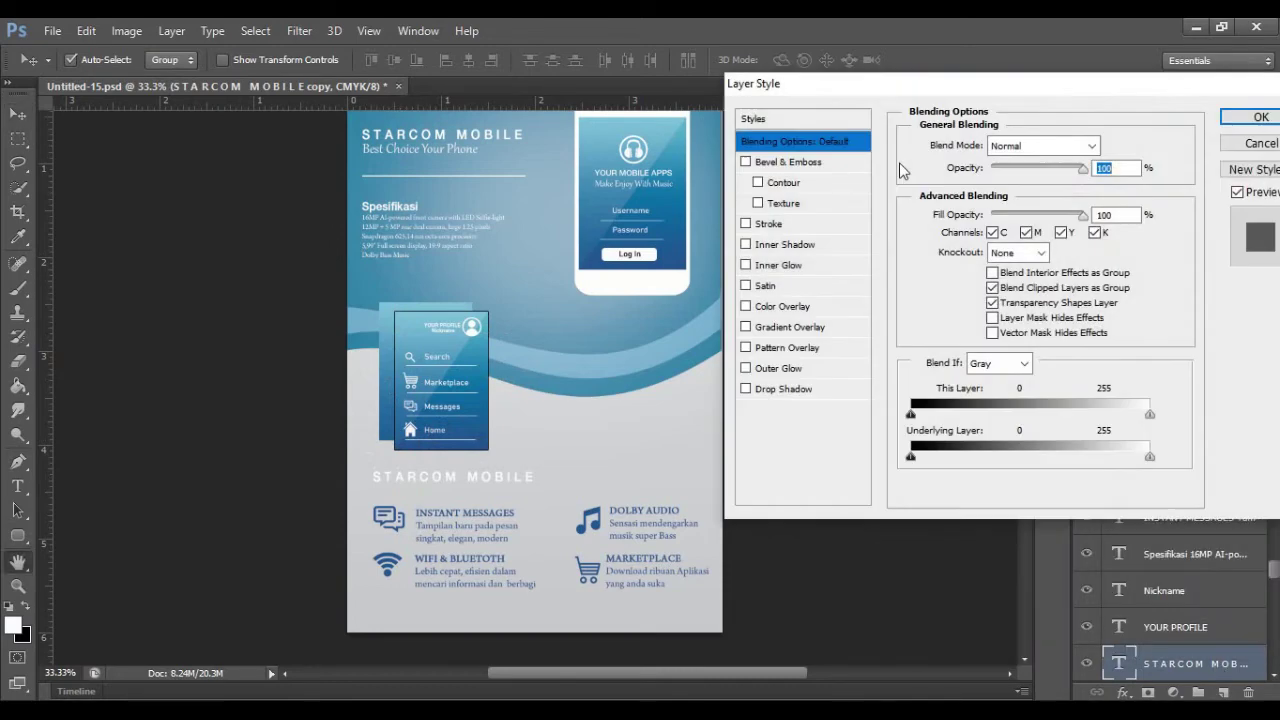
{"action": "left_click", "coordinate": [785, 306]}
{"action": "left_click", "coordinate": [1109, 146]}
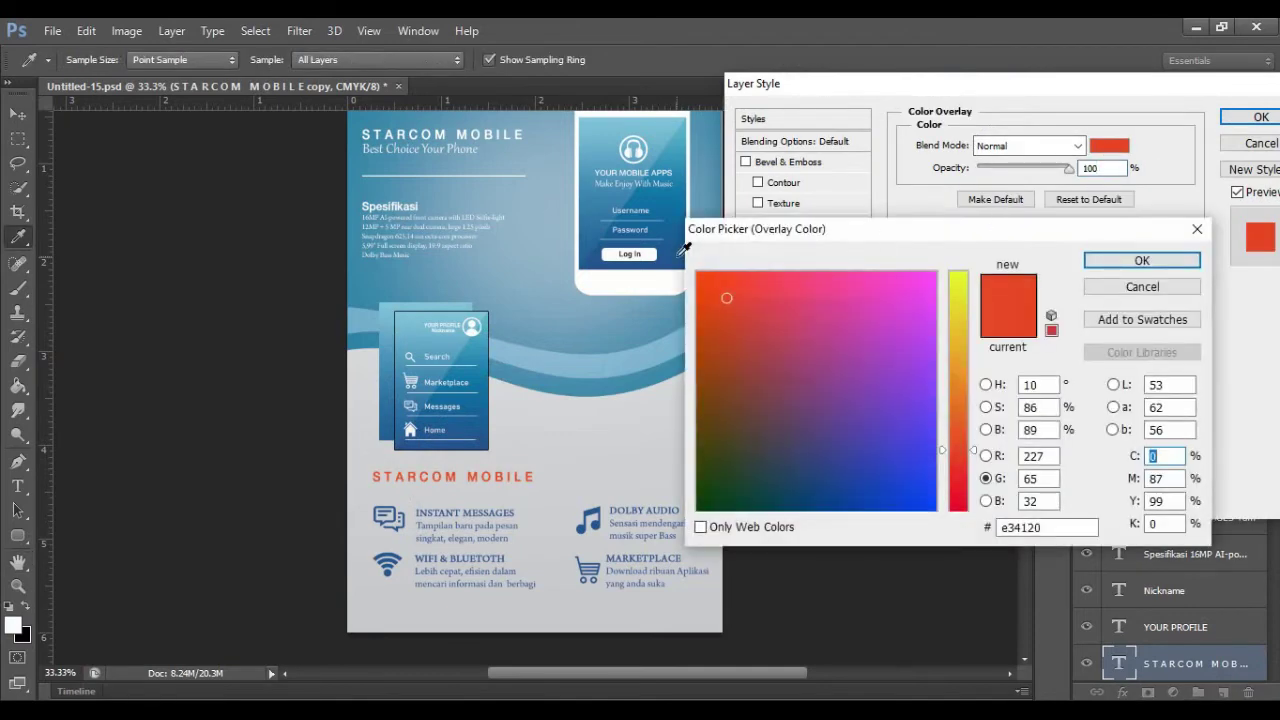
{"action": "left_click", "coordinate": [686, 246]}
{"action": "left_click", "coordinate": [1142, 260]}
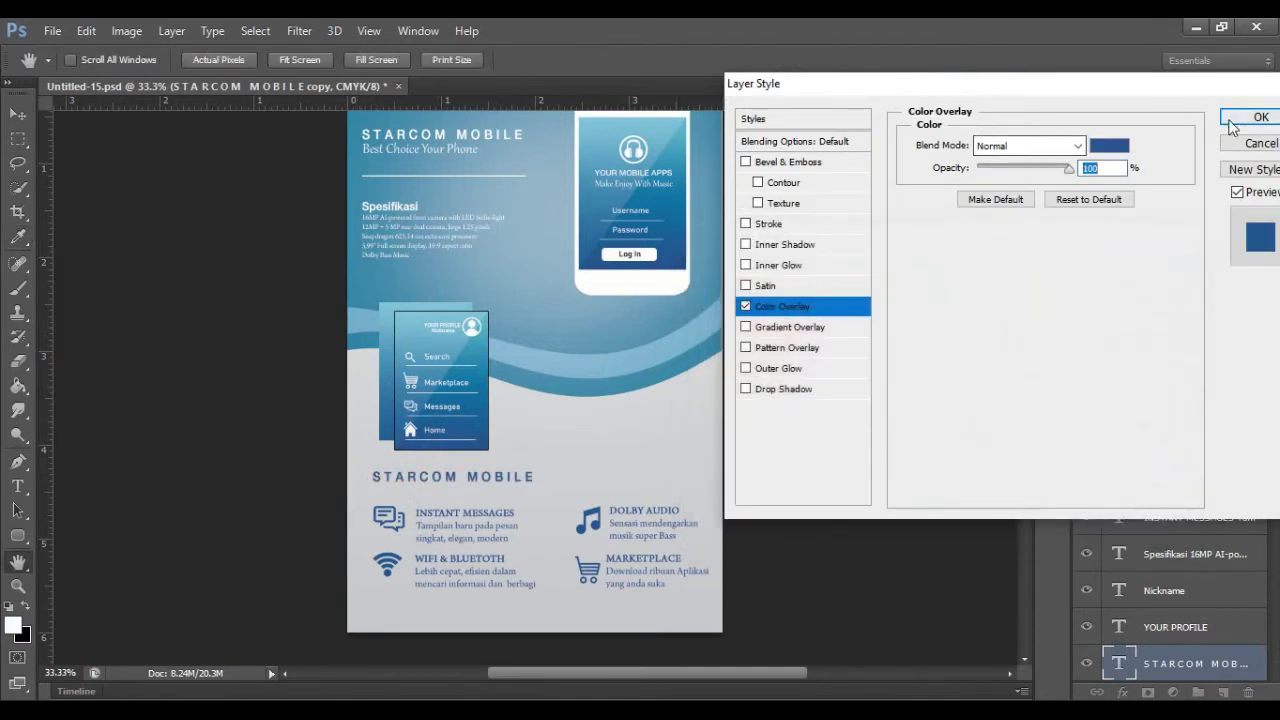
{"action": "left_click", "coordinate": [1234, 119]}
Step: Retype the copied title as 'F E A T U R E S :' at 12 pt, nudged slightly right
{"action": "key", "text": "t"}
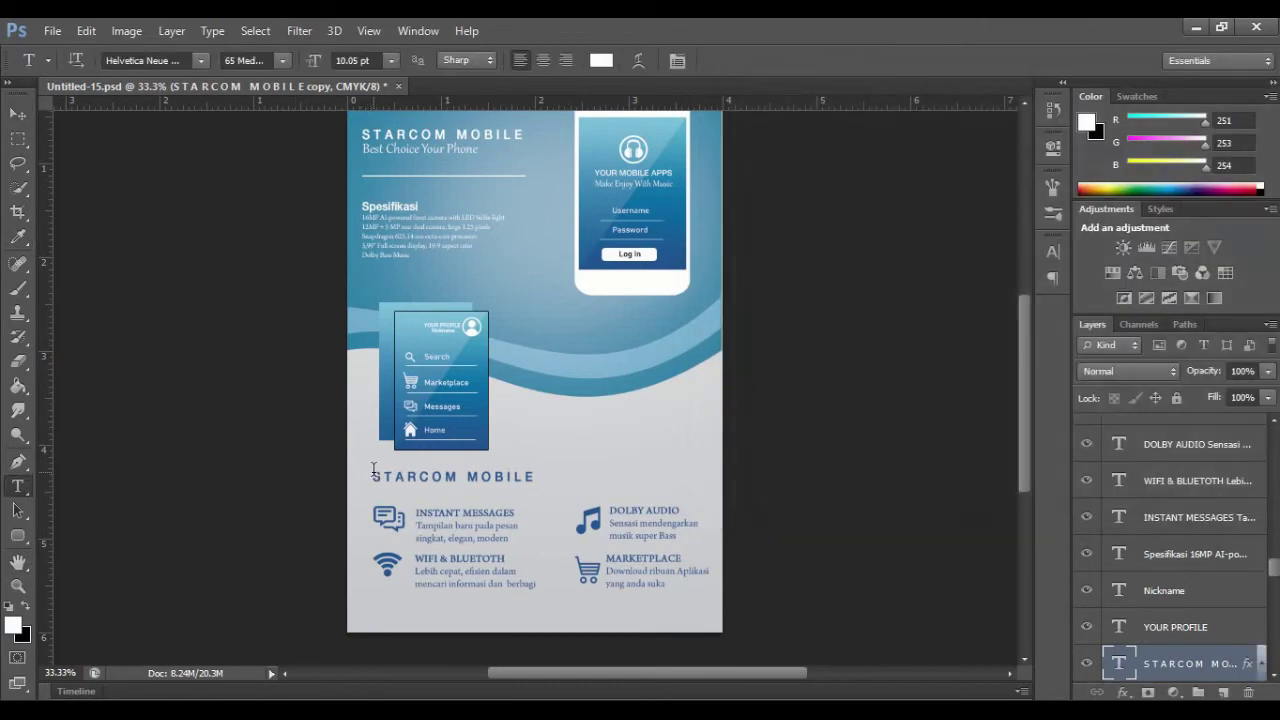
{"action": "left_click_drag", "start_coordinate": [373, 470], "coordinate": [544, 475]}
{"action": "type", "text": "F E A T U"}
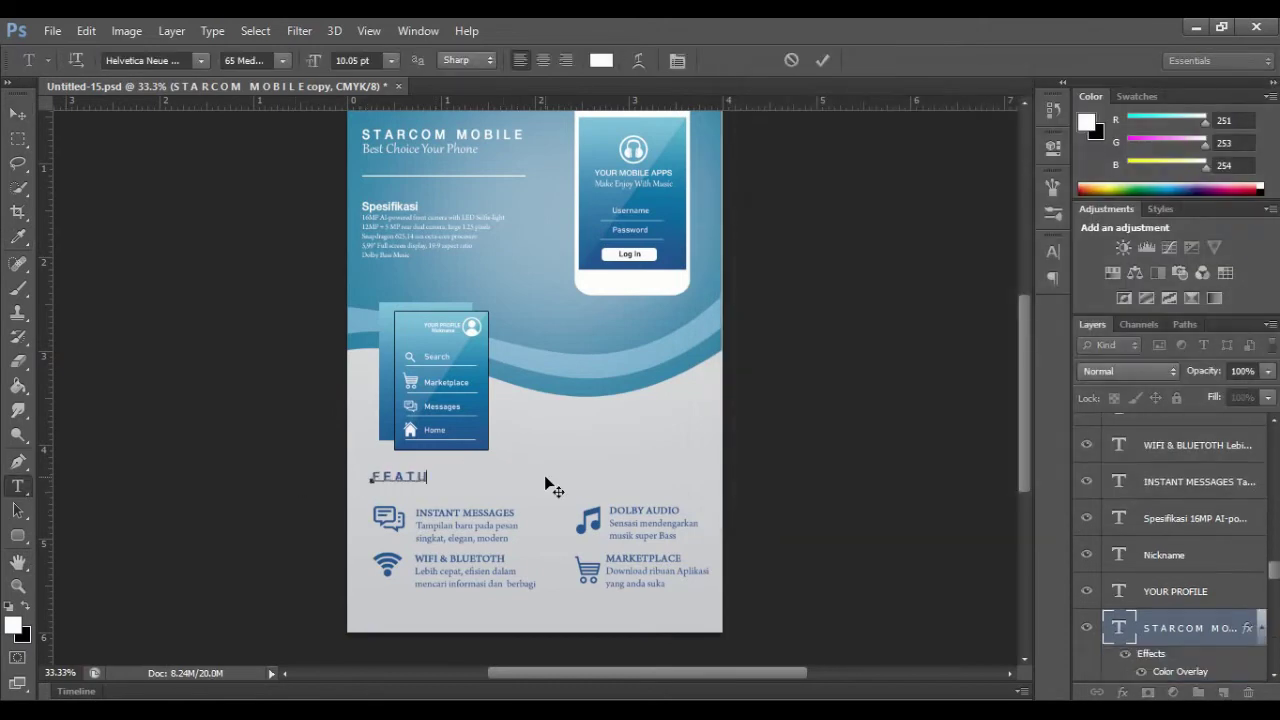
{"action": "type", "text": " R E S :"}
{"action": "left_click", "coordinate": [820, 61]}
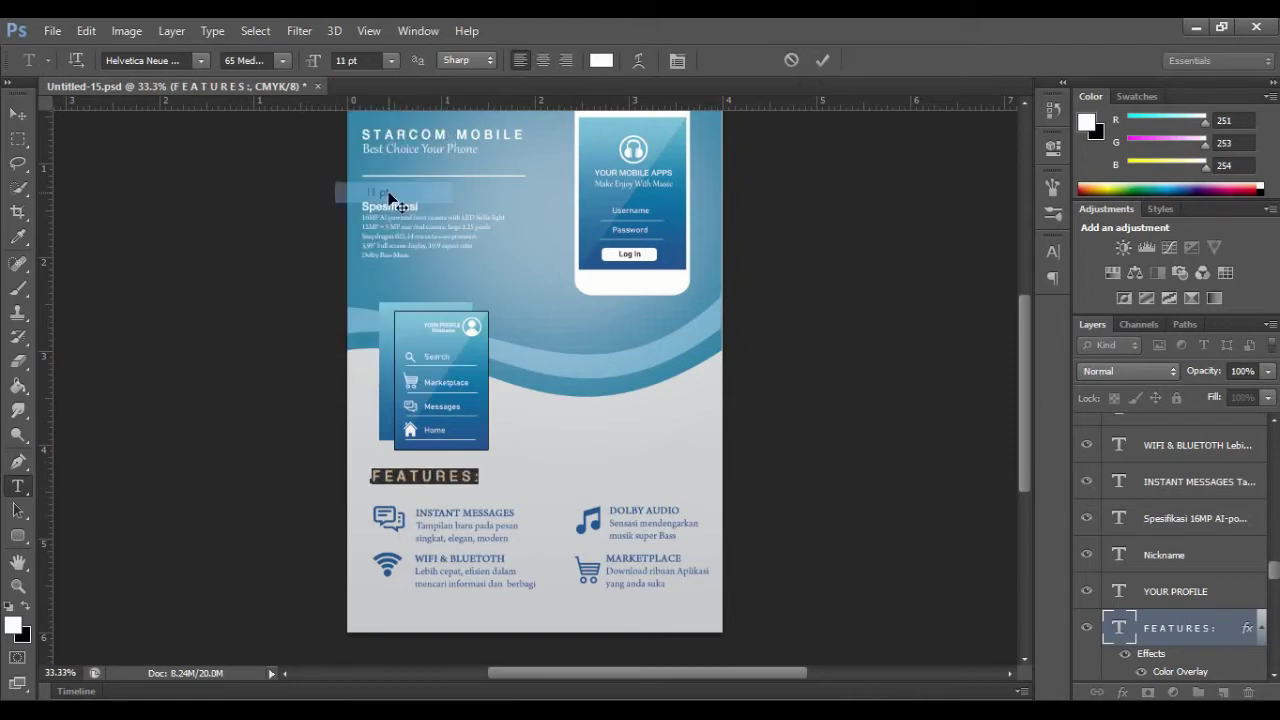
{"action": "left_click", "coordinate": [822, 60]}
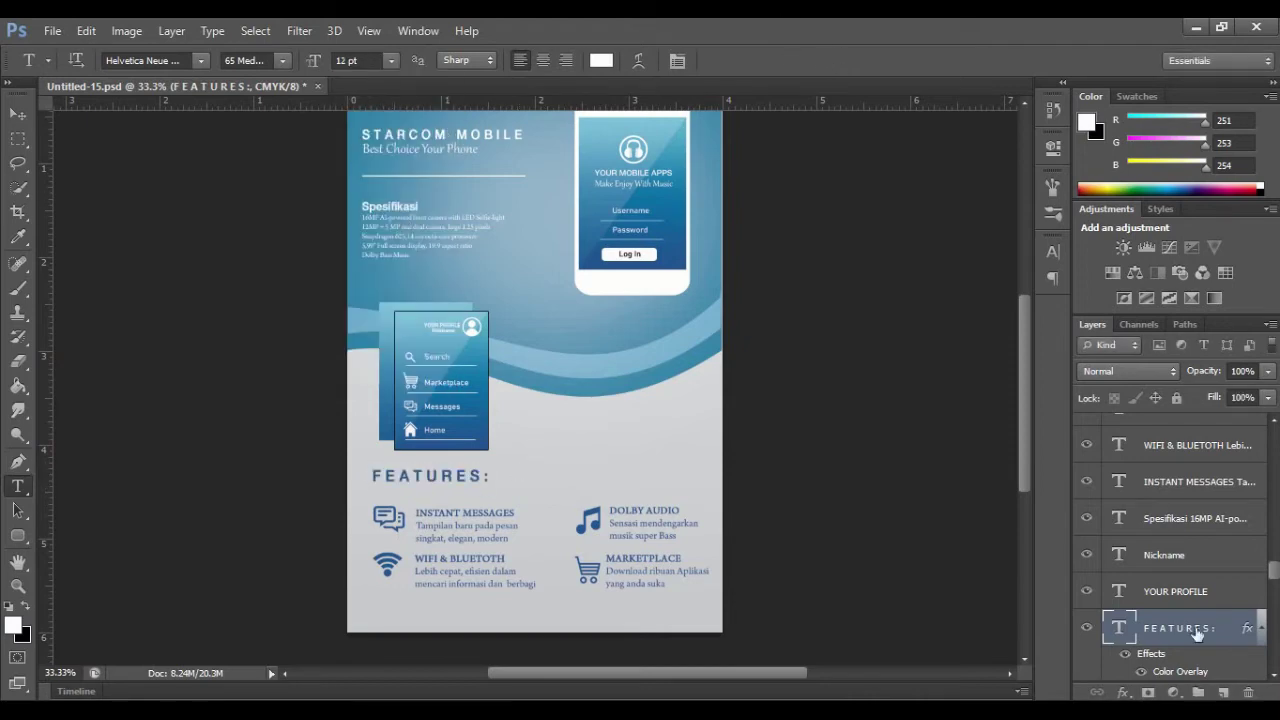
{"action": "key", "text": "ctrl+t"}
{"action": "key", "text": "Right"}
{"action": "key", "text": "Right"}
{"action": "key", "text": "Right"}
{"action": "left_click", "coordinate": [945, 58]}
{"action": "left_click_drag", "start_coordinate": [1025, 470], "coordinate": [1029, 500]}
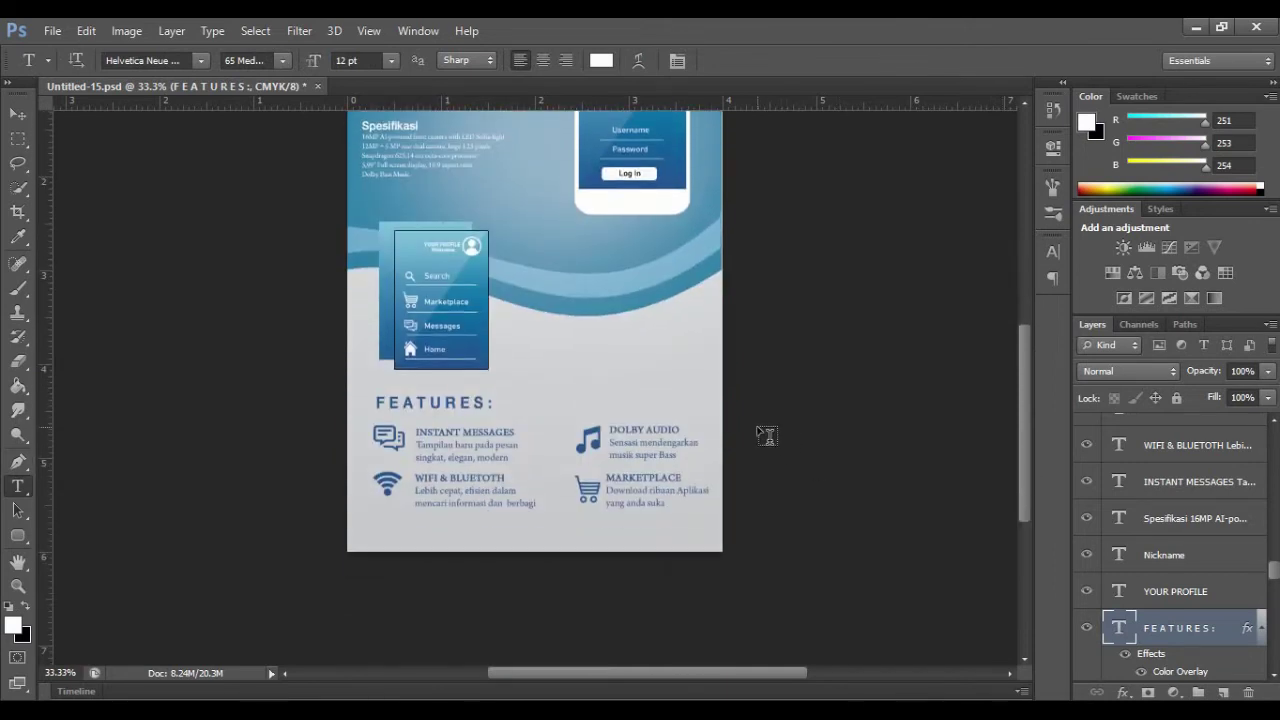
Step: Draw a white rounded rectangle bar along the bottom of the page
{"action": "key", "text": "u"}
{"action": "left_click_drag", "start_coordinate": [347, 522], "coordinate": [503, 540]}
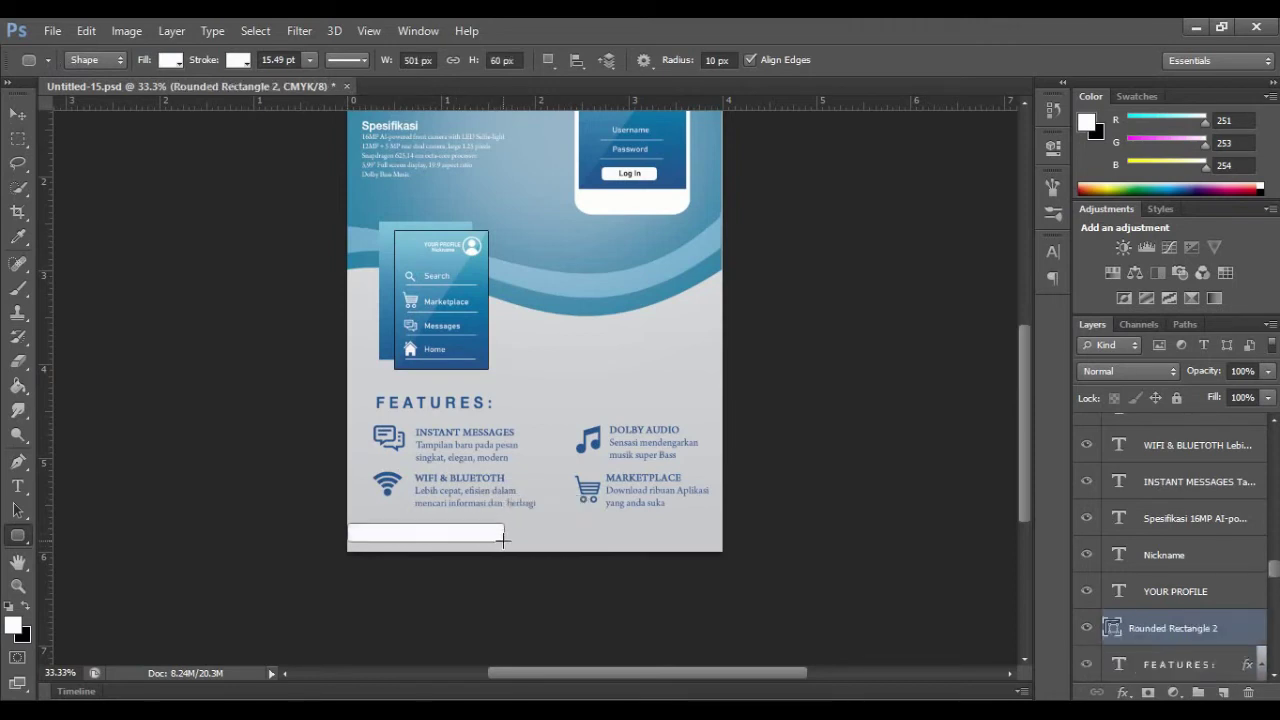
{"action": "scroll", "coordinate": [1019, 425], "scroll_direction": "up", "scroll_amount": 2}
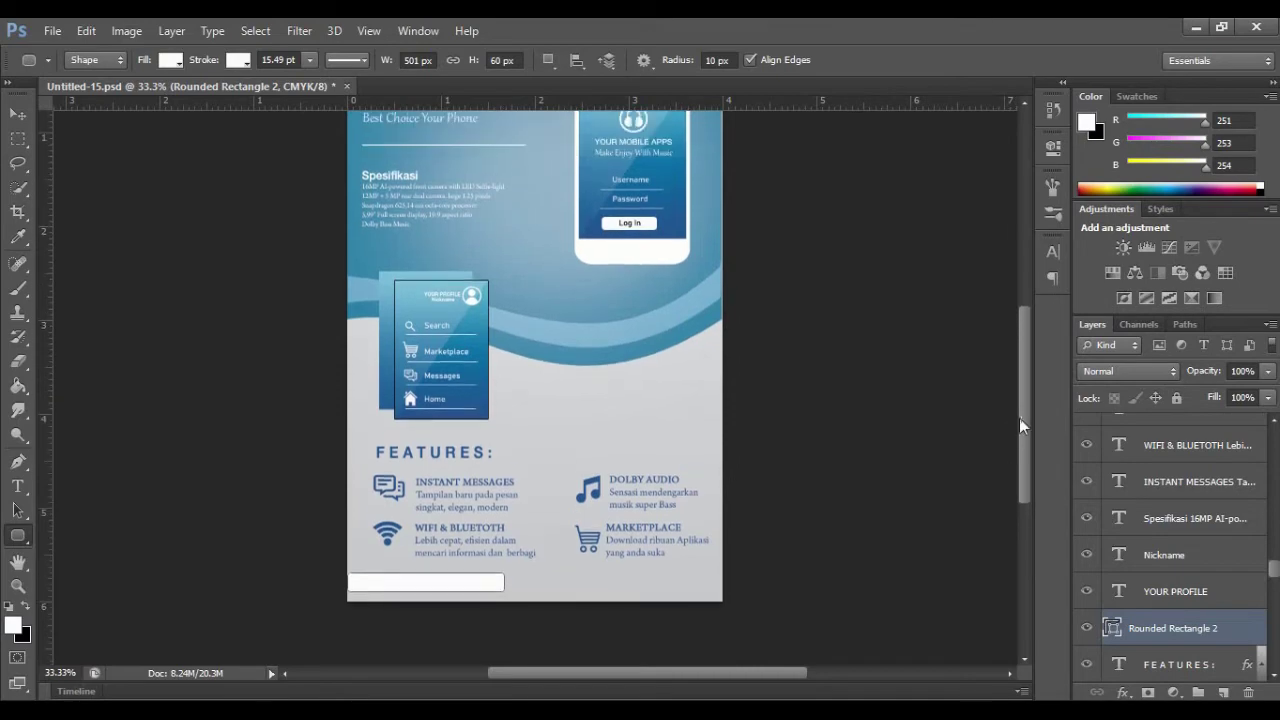
{"action": "key", "text": "v"}
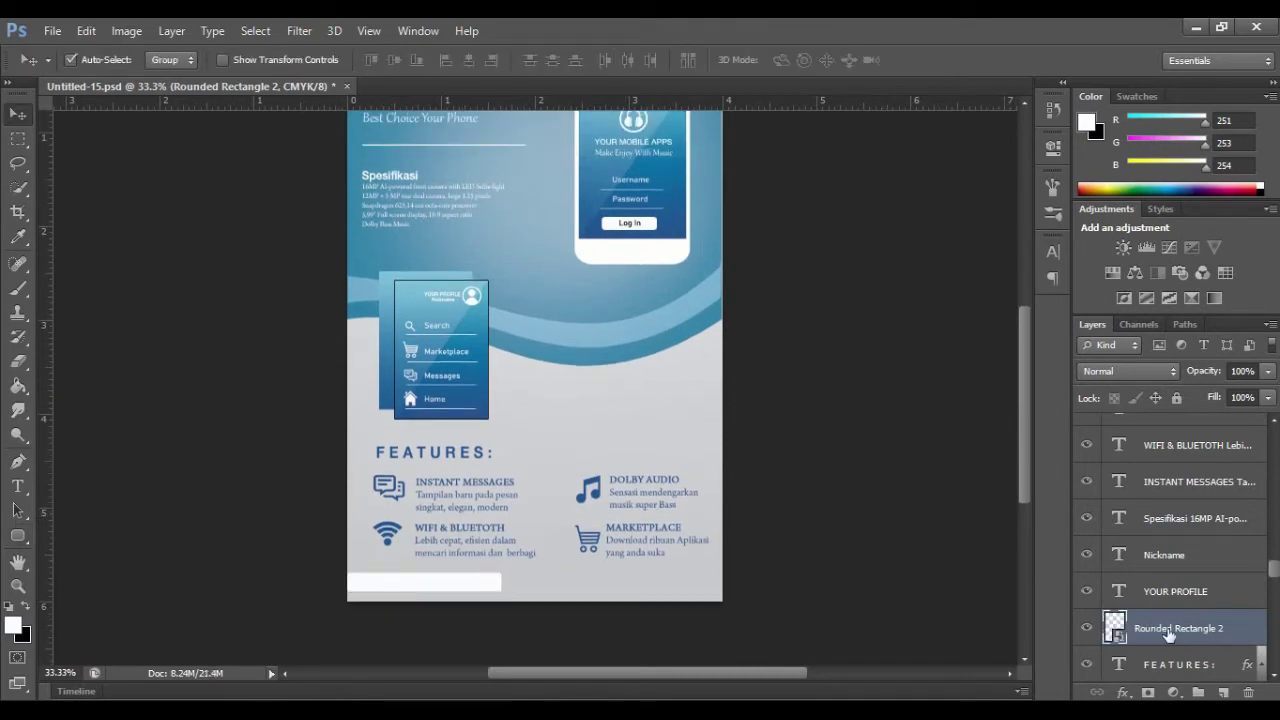
Step: Add a Gradient Overlay to the bar, running from sampled light blue to dark blue
{"action": "right_click", "coordinate": [1170, 636]}
{"action": "left_click", "coordinate": [957, 38]}
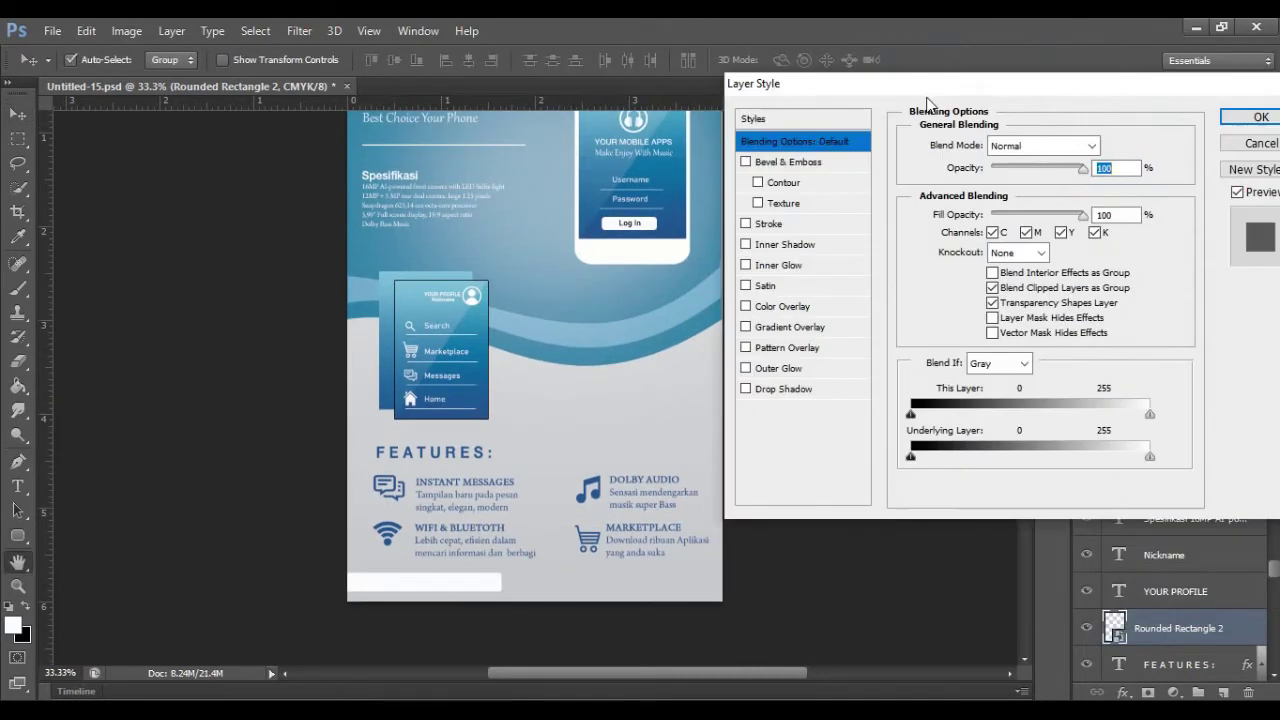
{"action": "left_click", "coordinate": [800, 335]}
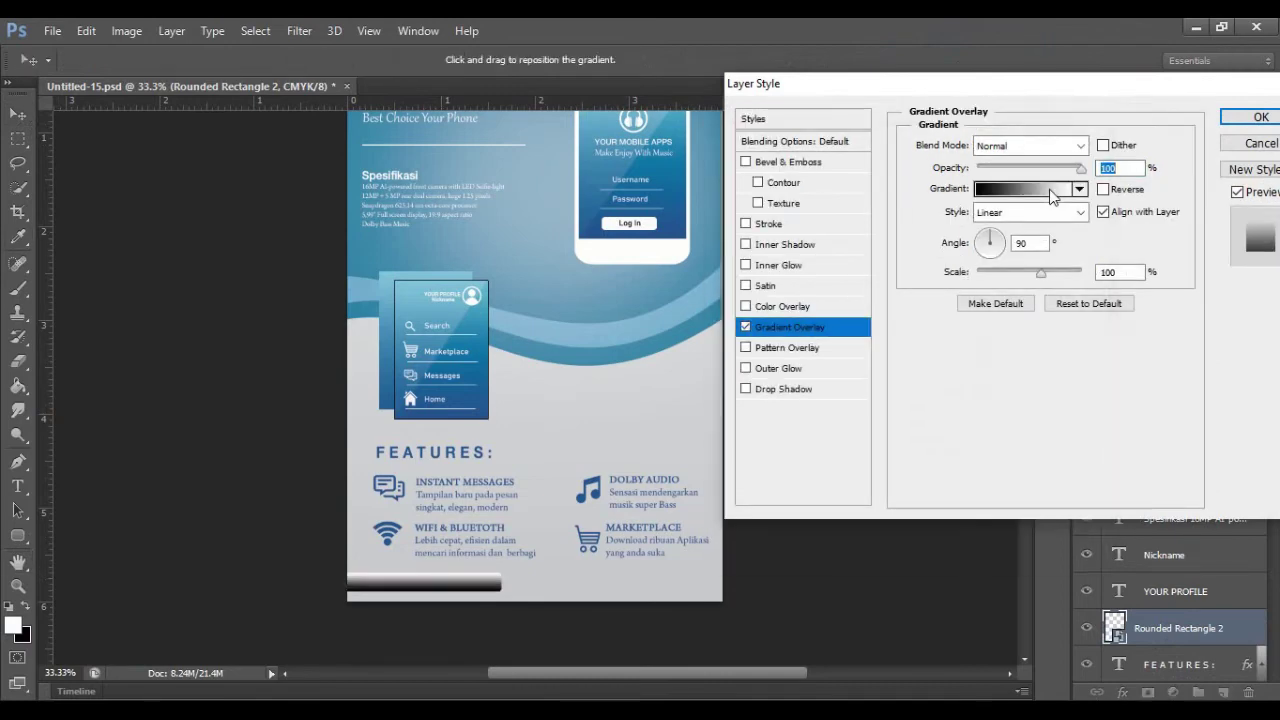
{"action": "left_click", "coordinate": [1055, 191]}
{"action": "left_click", "coordinate": [1088, 455]}
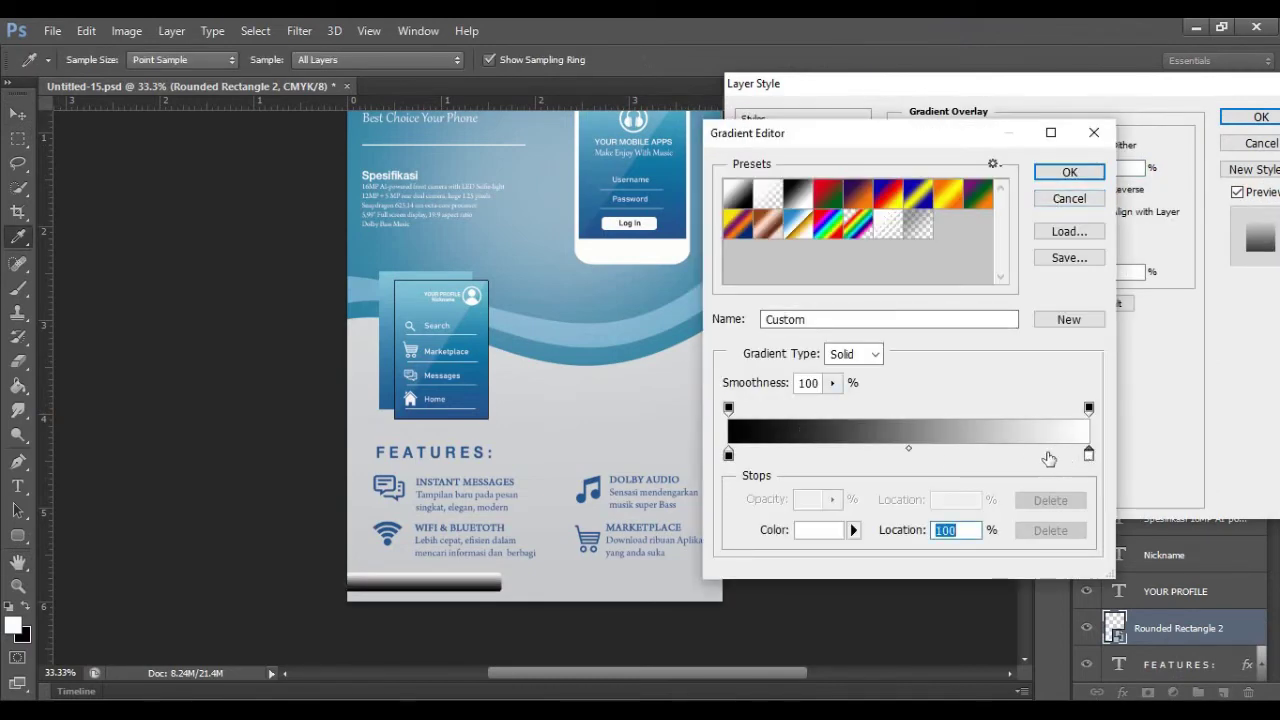
{"action": "double_click", "coordinate": [1089, 456]}
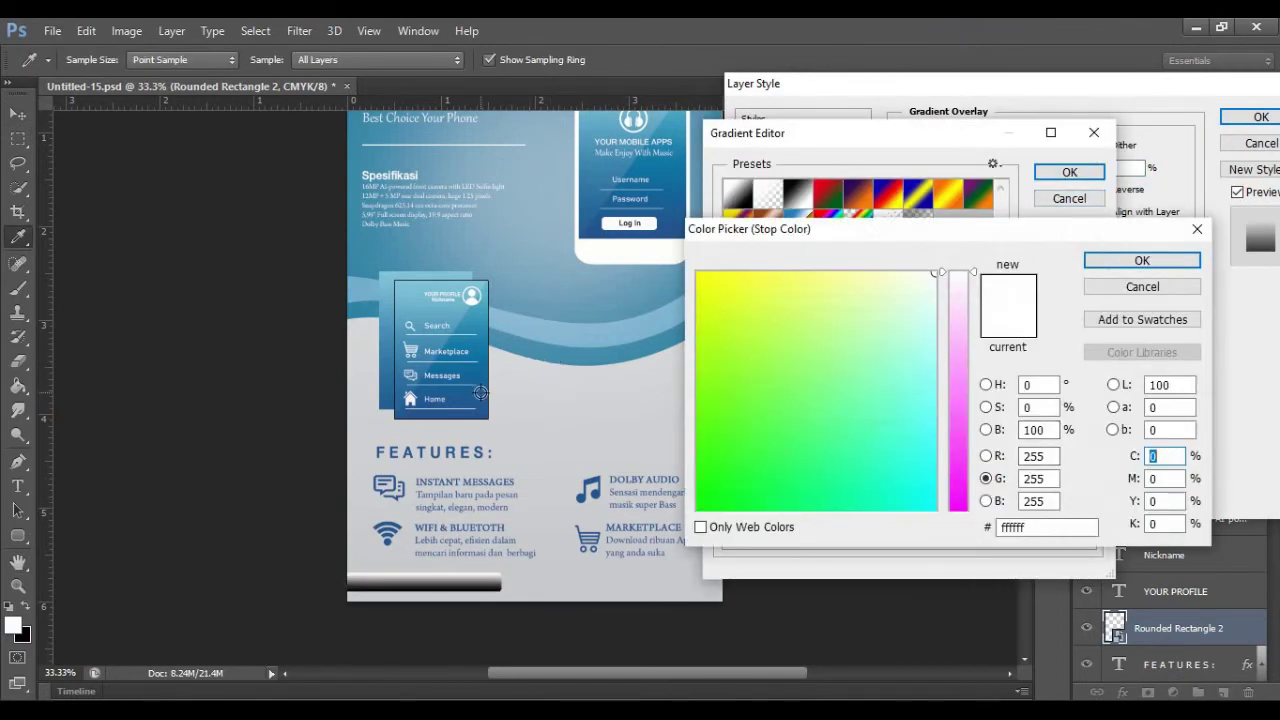
{"action": "left_click", "coordinate": [480, 408]}
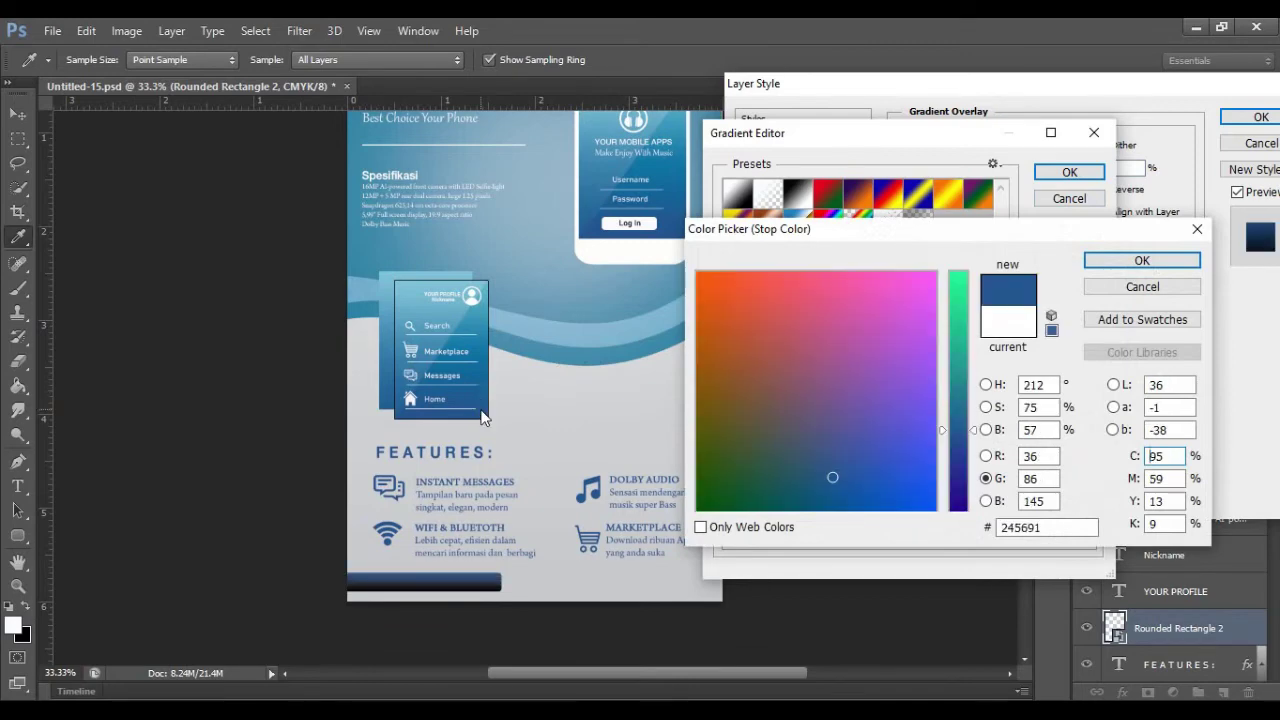
{"action": "left_click", "coordinate": [1110, 262]}
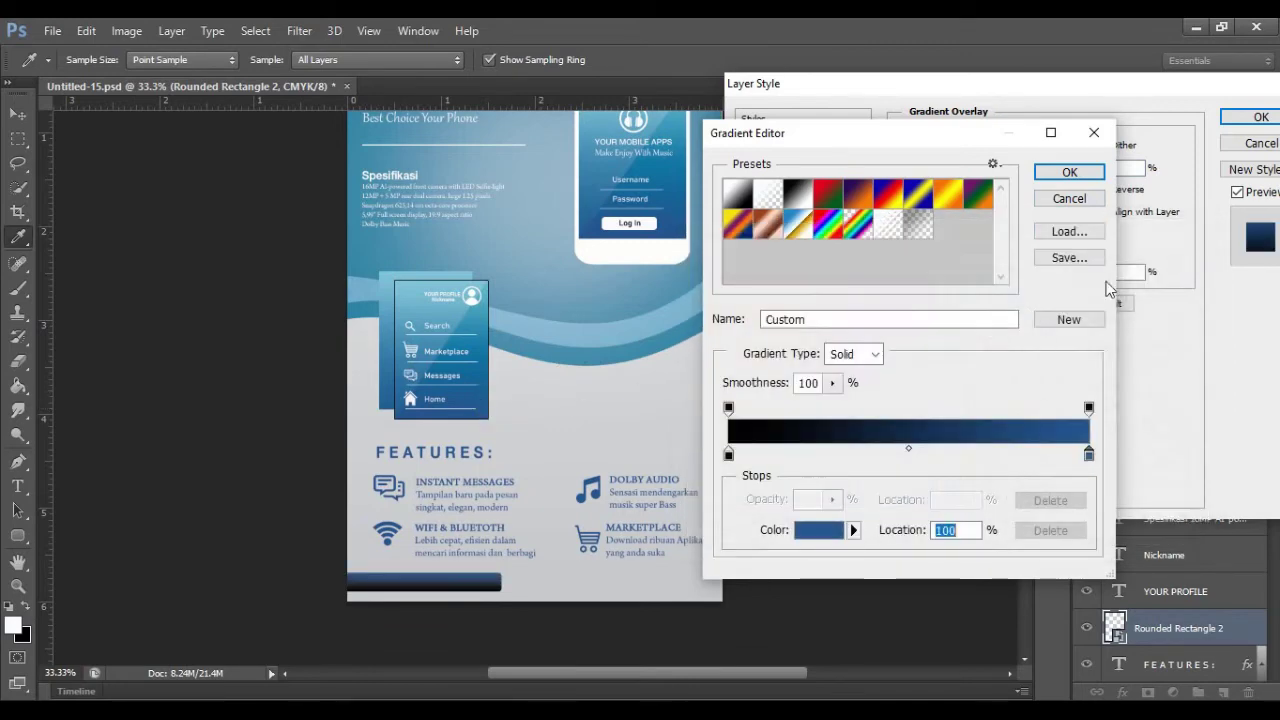
{"action": "double_click", "coordinate": [729, 455]}
{"action": "left_click", "coordinate": [403, 290]}
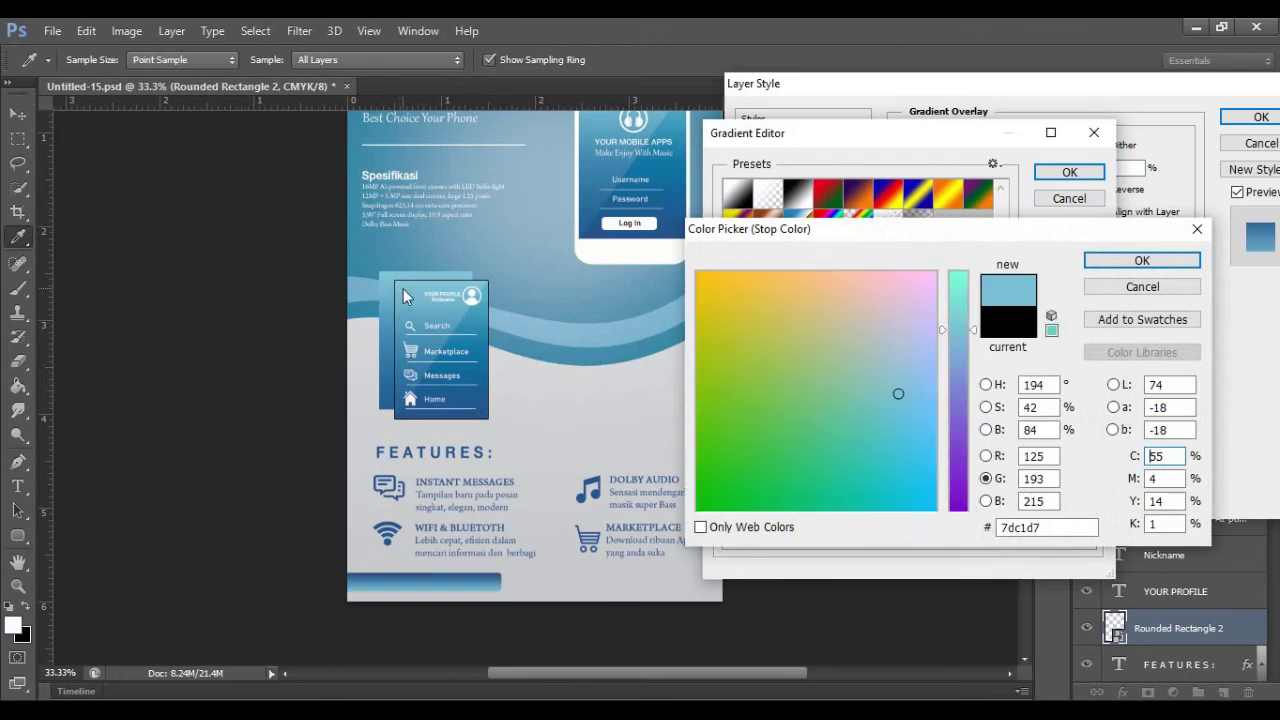
{"action": "left_click", "coordinate": [1142, 260]}
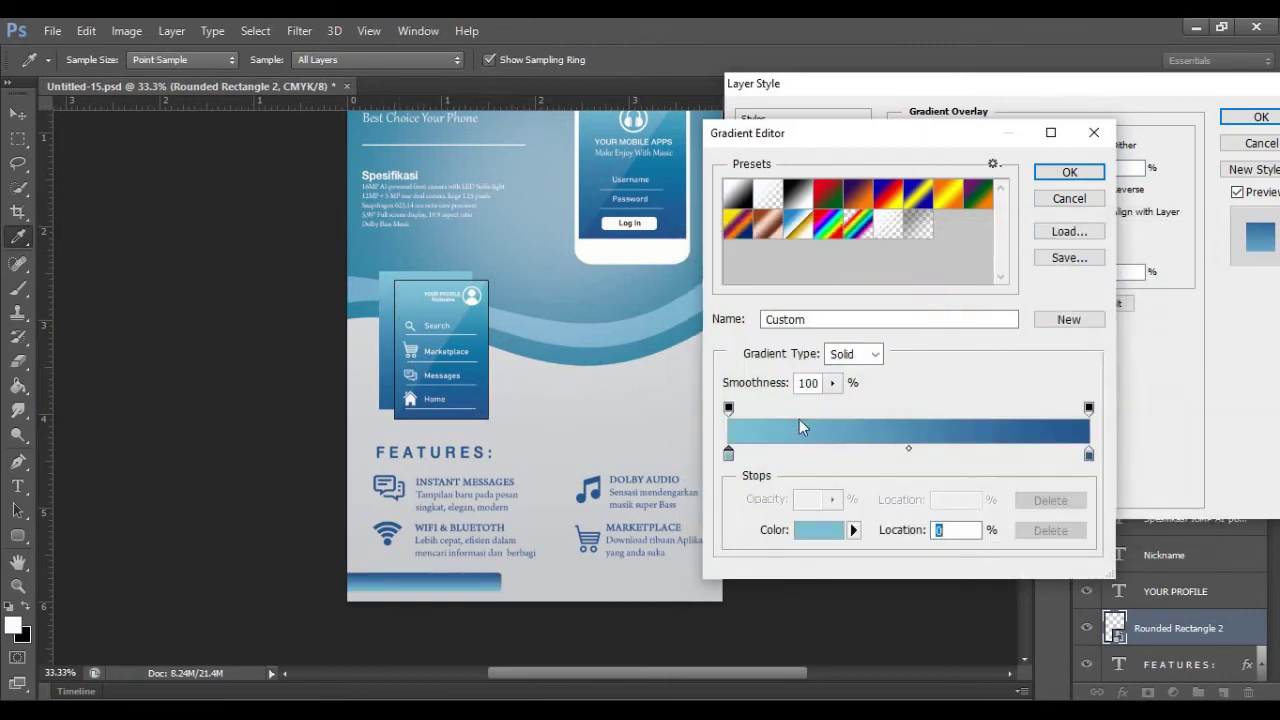
{"action": "left_click", "coordinate": [1069, 172]}
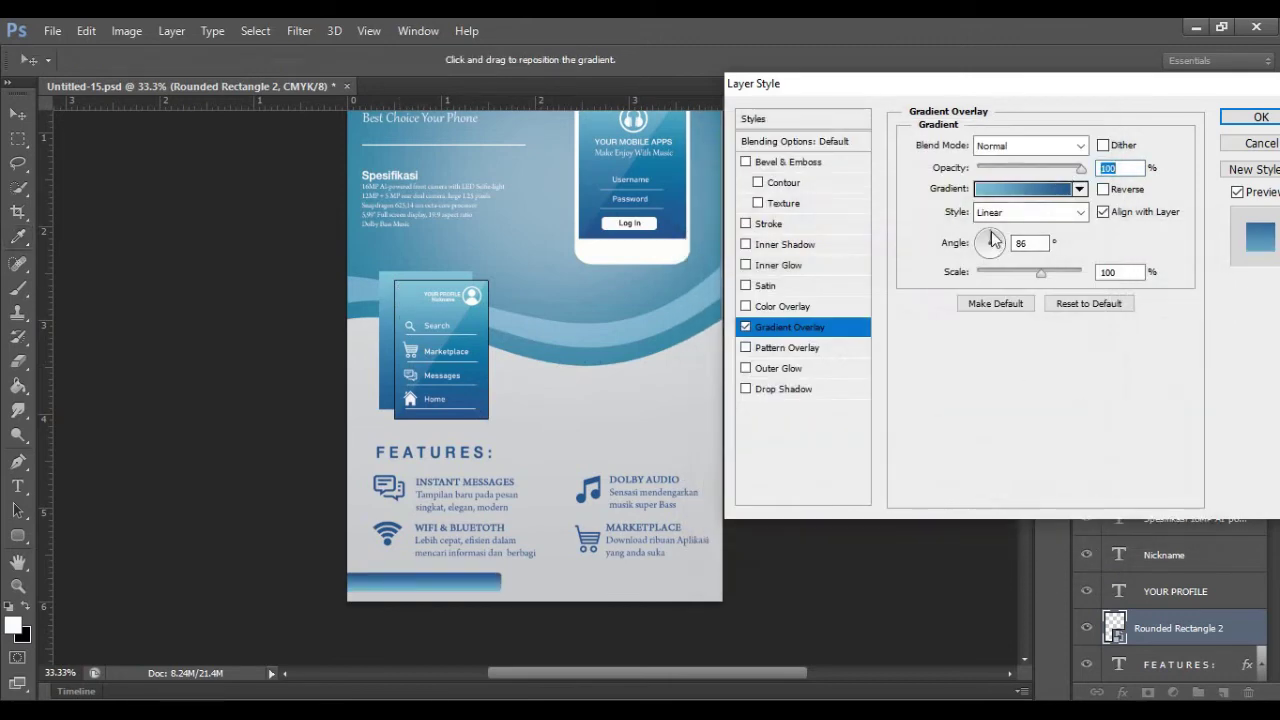
Step: Set the gradient angle to about 33 degrees and apply the layer style
{"action": "left_click_drag", "start_coordinate": [993, 240], "coordinate": [1007, 248]}
{"action": "type", "text": "33"}
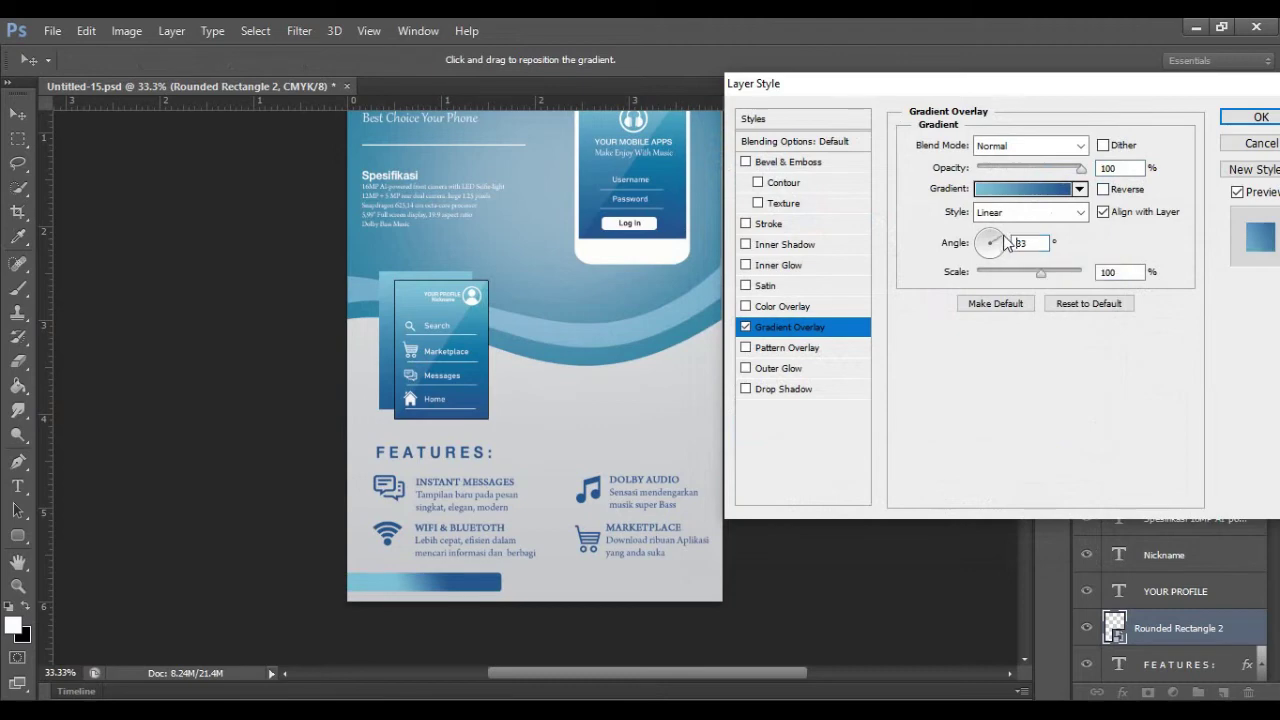
{"action": "left_click_drag", "start_coordinate": [1004, 242], "coordinate": [1006, 247]}
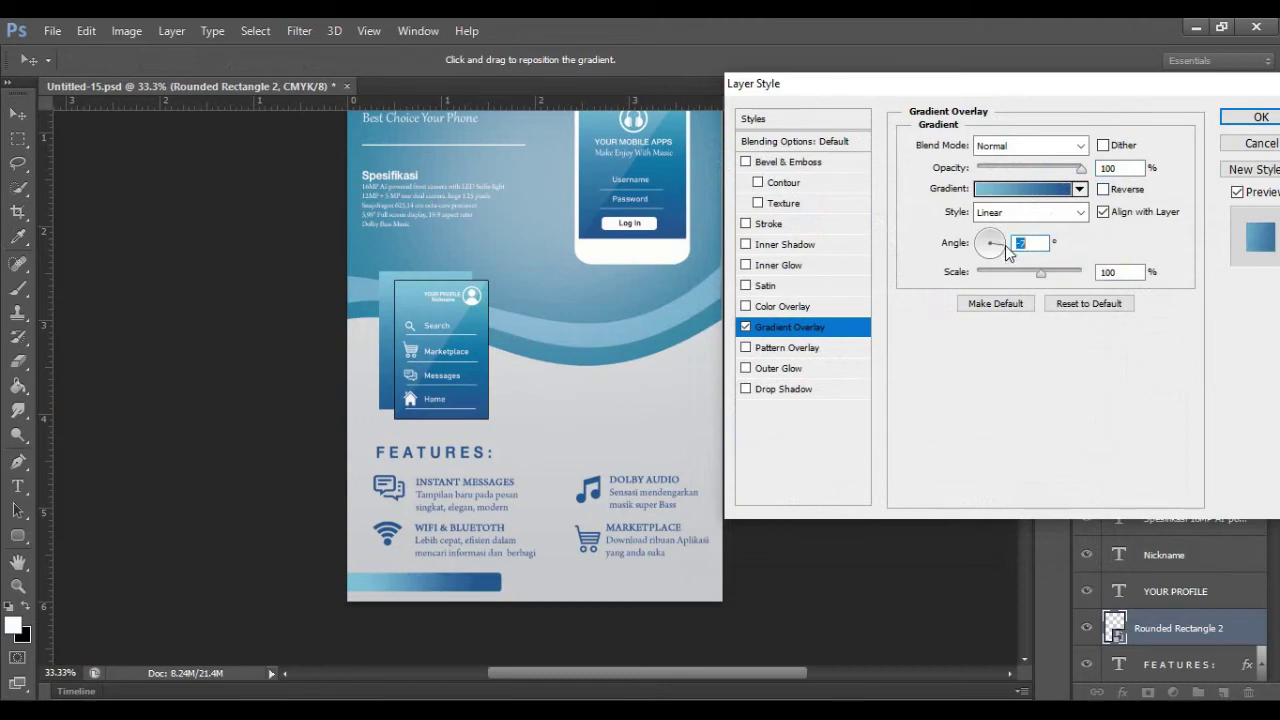
{"action": "left_click", "coordinate": [1256, 117]}
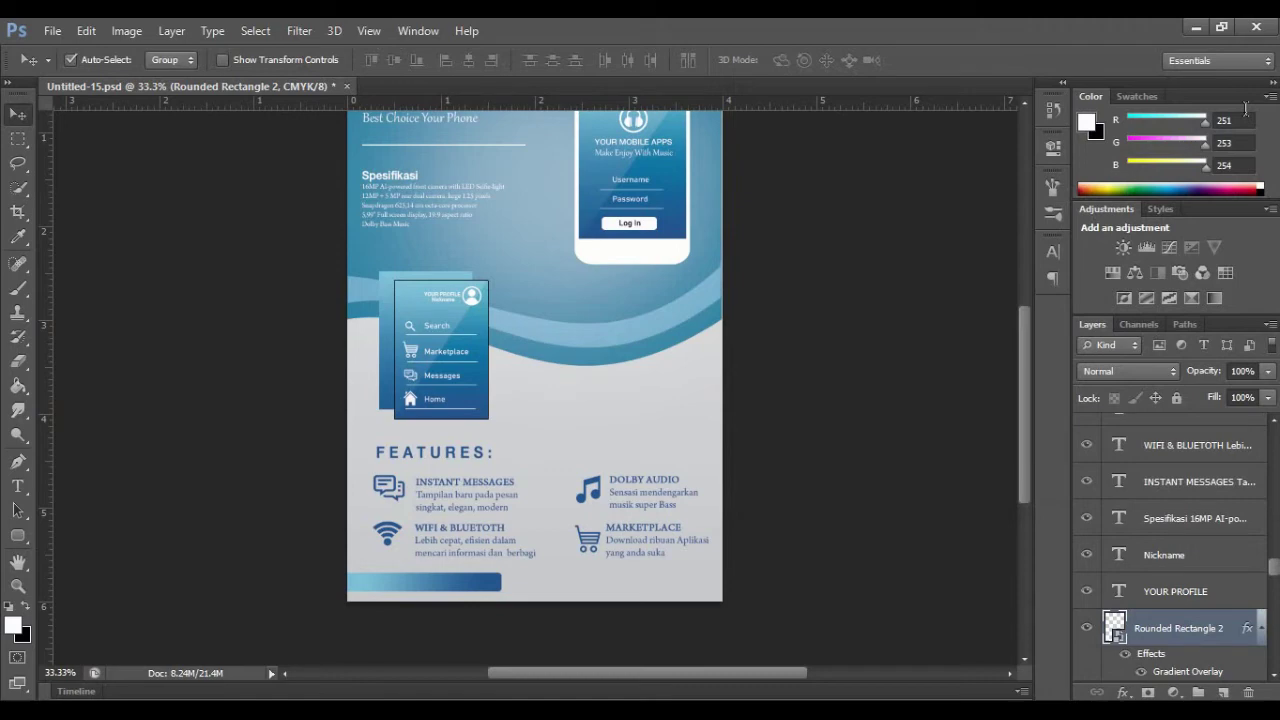
{"action": "scroll", "coordinate": [541, 614], "scroll_direction": "down", "scroll_amount": 1}
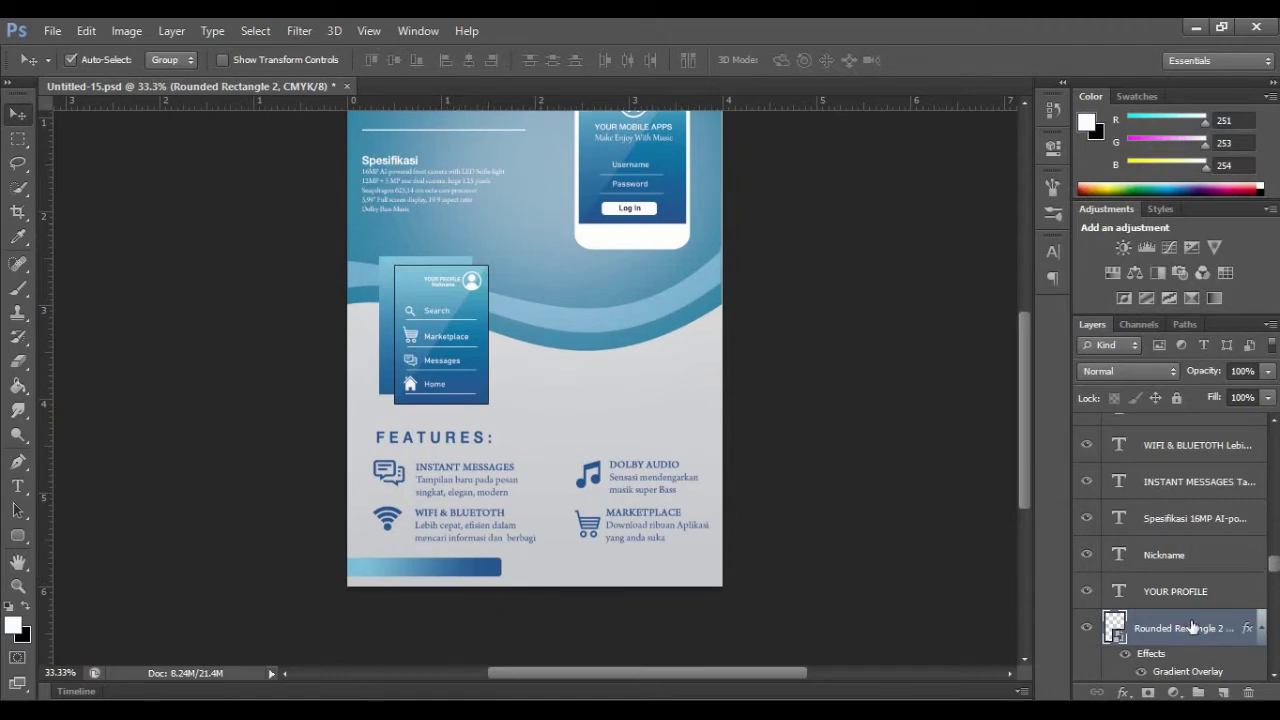
Step: Duplicate the gradient bar, move the copy to the flyer's right side, and level it
{"action": "key", "text": "ctrl+j"}
{"action": "left_click_drag", "start_coordinate": [476, 580], "coordinate": [698, 576]}
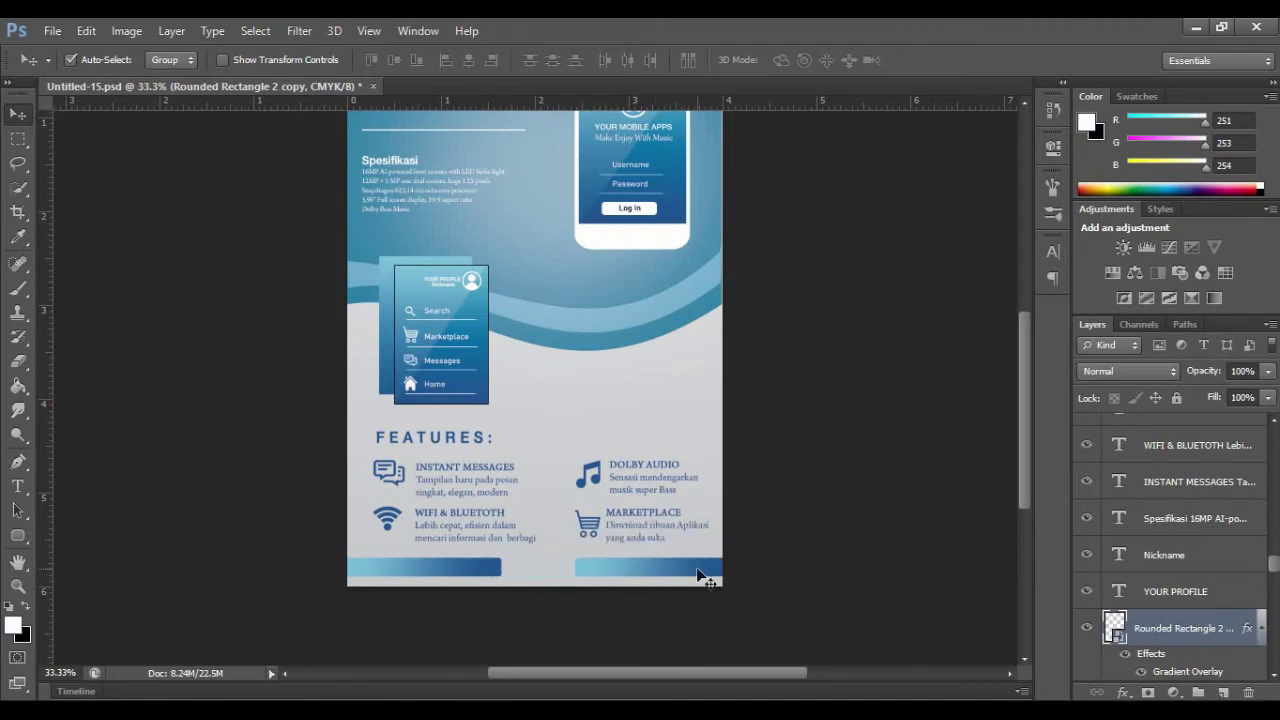
{"action": "left_click", "coordinate": [86, 34]}
{"action": "left_click", "coordinate": [486, 586]}
{"action": "left_click", "coordinate": [86, 32]}
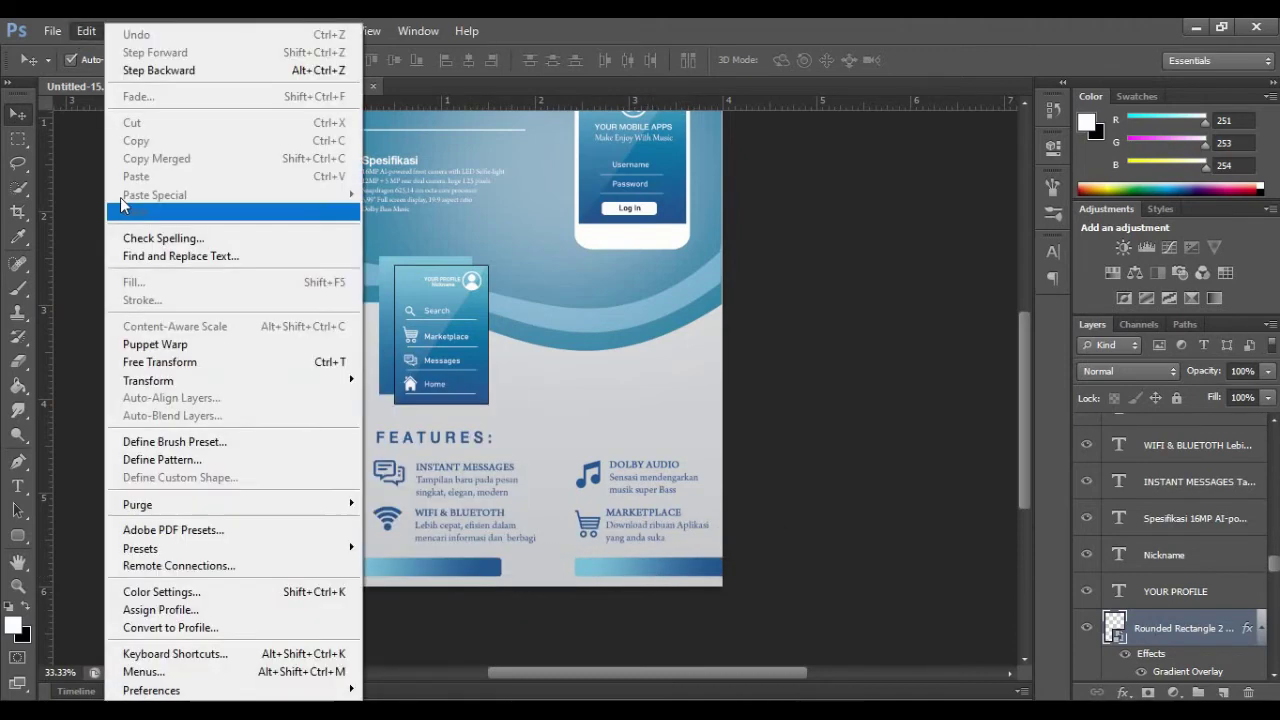
{"action": "left_click", "coordinate": [130, 362]}
{"action": "left_click_drag", "start_coordinate": [526, 503], "coordinate": [650, 575]}
{"action": "left_click", "coordinate": [911, 59]}
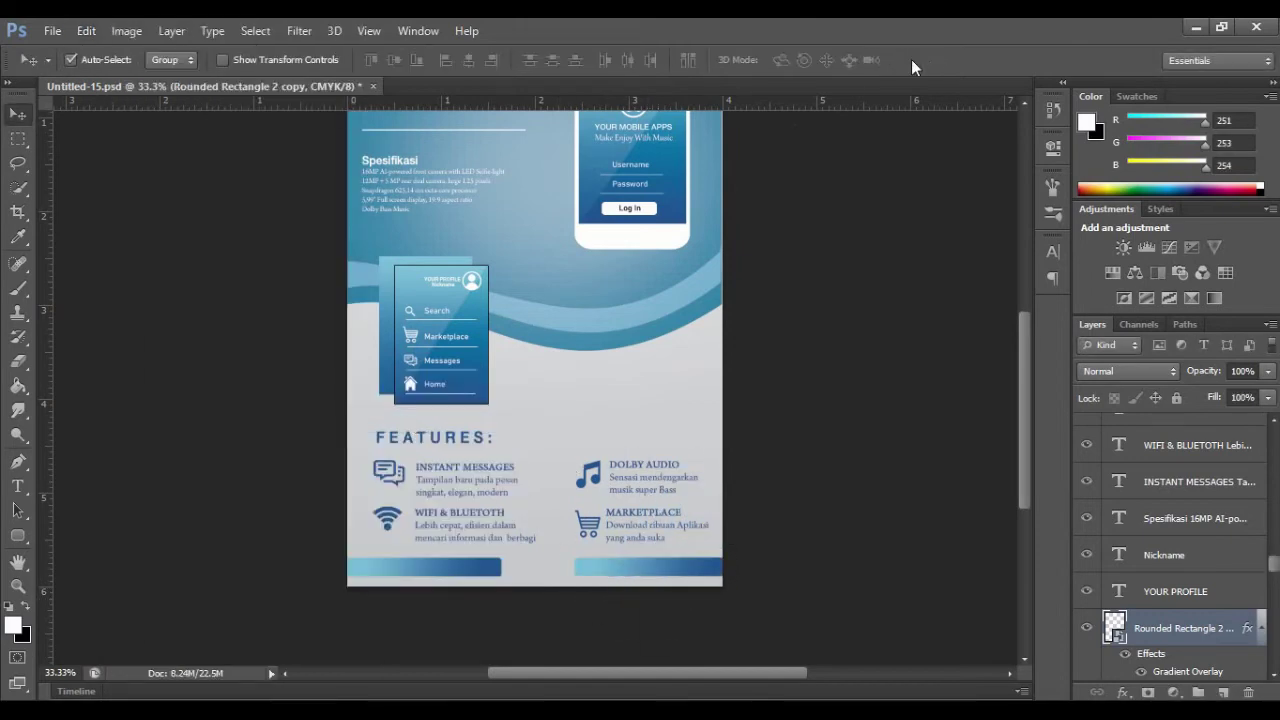
Step: Nudge the original left bar rightward and stretch it to fit
{"action": "left_click_drag", "start_coordinate": [444, 570], "coordinate": [519, 569]}
{"action": "key", "text": "ctrl+t"}
{"action": "left_click", "coordinate": [943, 60]}
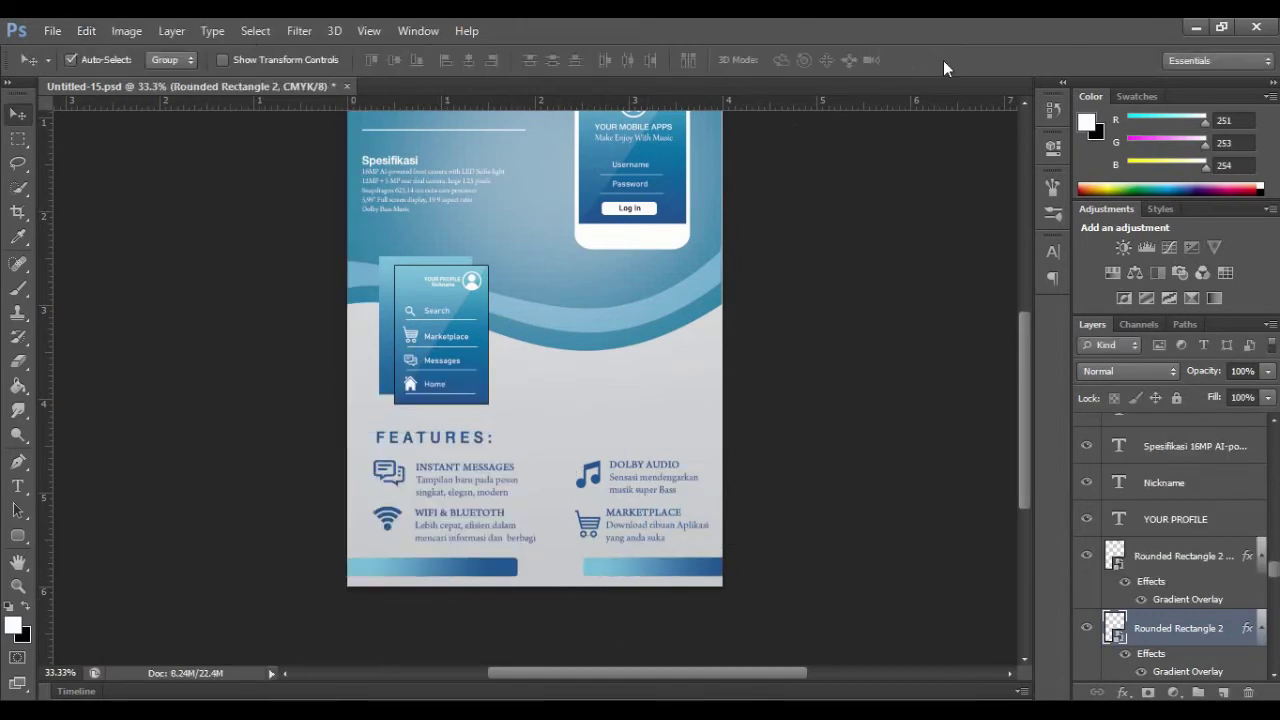
Step: Place the phone icon image and scale it down to fit the left bottom bar
{"action": "left_click", "coordinate": [52, 31]}
{"action": "left_click", "coordinate": [74, 335]}
{"action": "double_click", "coordinate": [840, 474]}
{"action": "left_click_drag", "start_coordinate": [722, 204], "coordinate": [372, 567]}
{"action": "left_click", "coordinate": [943, 60]}
{"action": "left_click", "coordinate": [18, 586]}
{"action": "left_click", "coordinate": [520, 341]}
{"action": "scroll", "coordinate": [420, 306], "scroll_direction": "down", "scroll_amount": 5}
{"action": "double_click", "coordinate": [312, 271]}
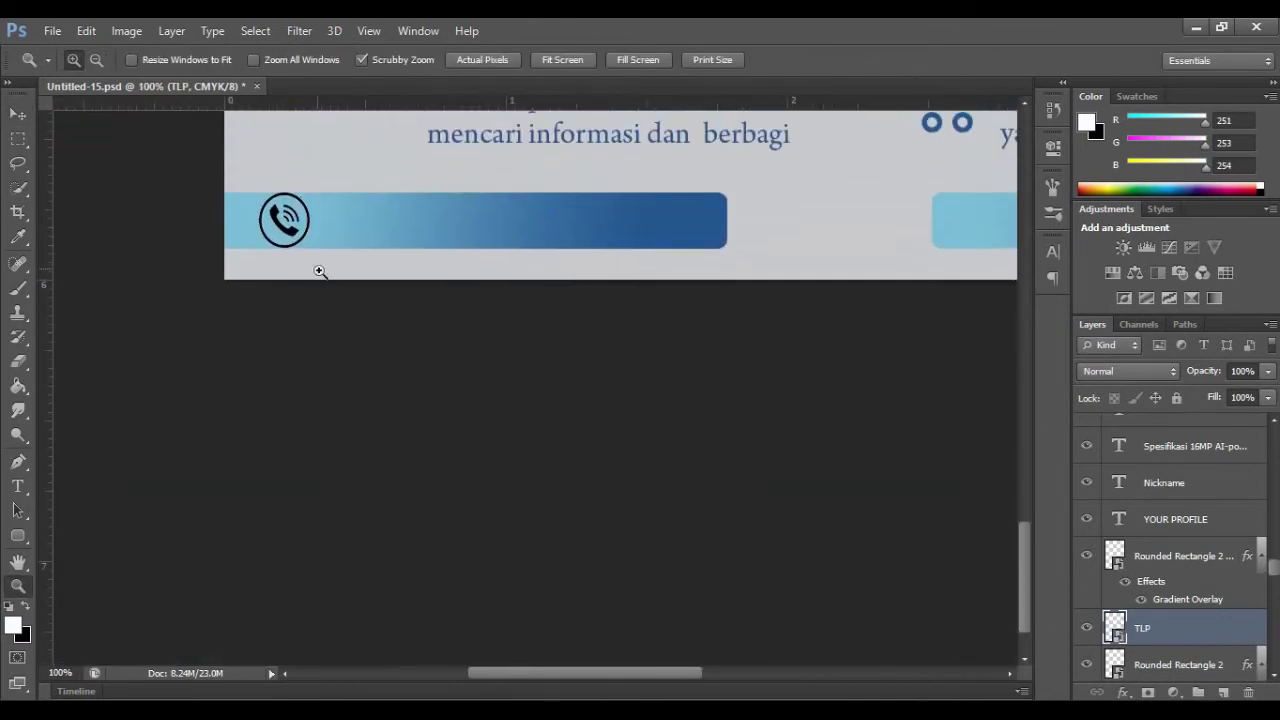
{"action": "key", "text": "ctrl+t"}
{"action": "left_click_drag", "start_coordinate": [320, 187], "coordinate": [315, 193]}
{"action": "left_click", "coordinate": [943, 60]}
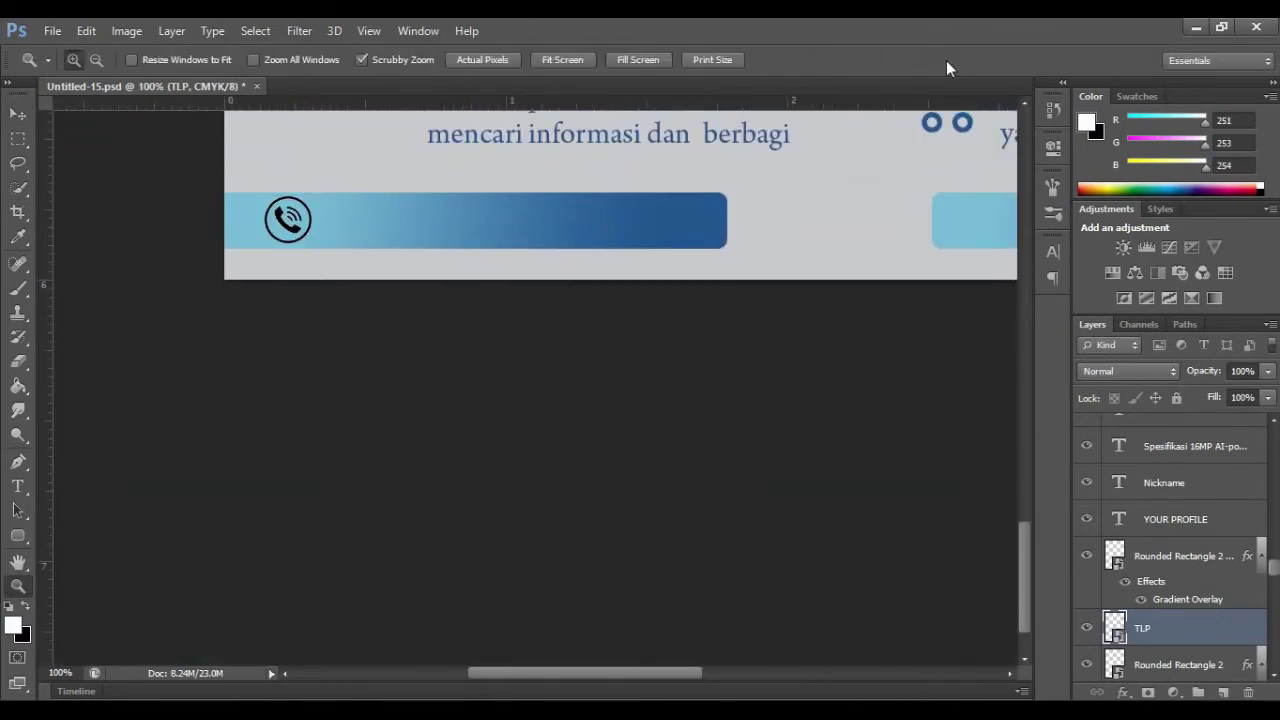
Step: Reuse the Nickname text in the bar as a near-white 'Telepon :' line with the contact phone numbers
{"action": "left_click", "coordinate": [1160, 484]}
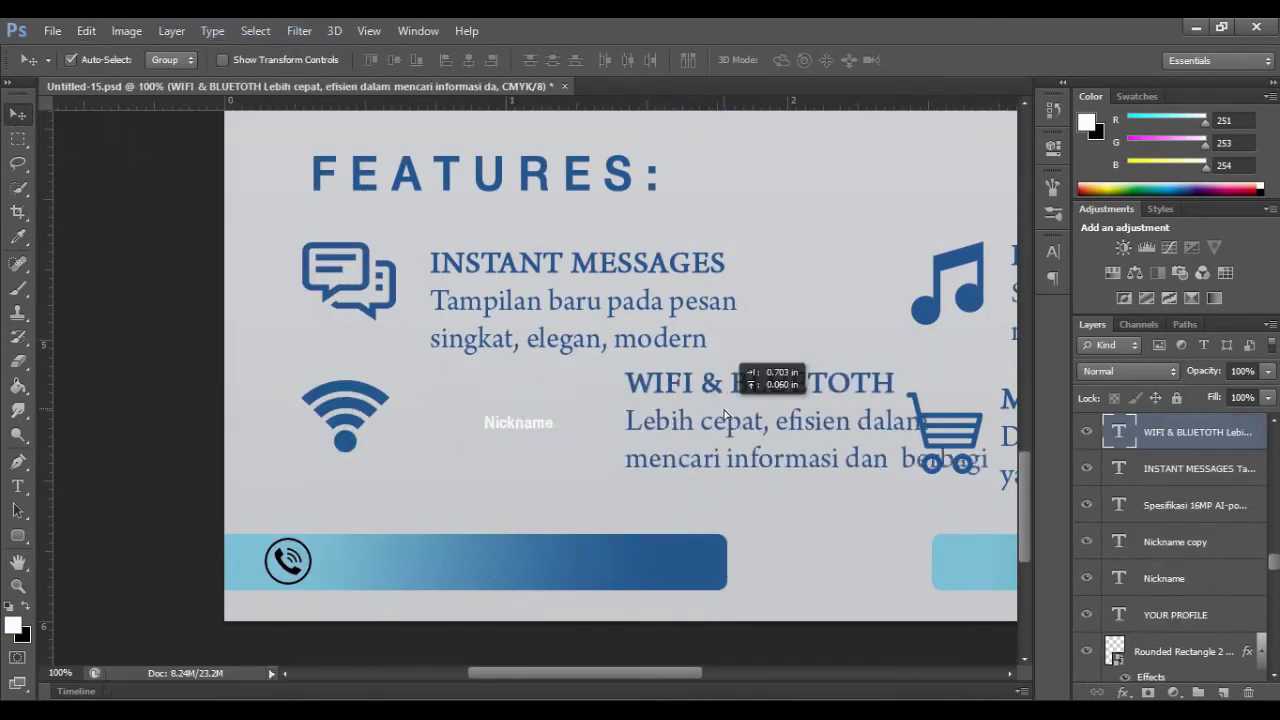
{"action": "left_click_drag", "start_coordinate": [480, 438], "coordinate": [316, 580]}
{"action": "double_click", "coordinate": [335, 564]}
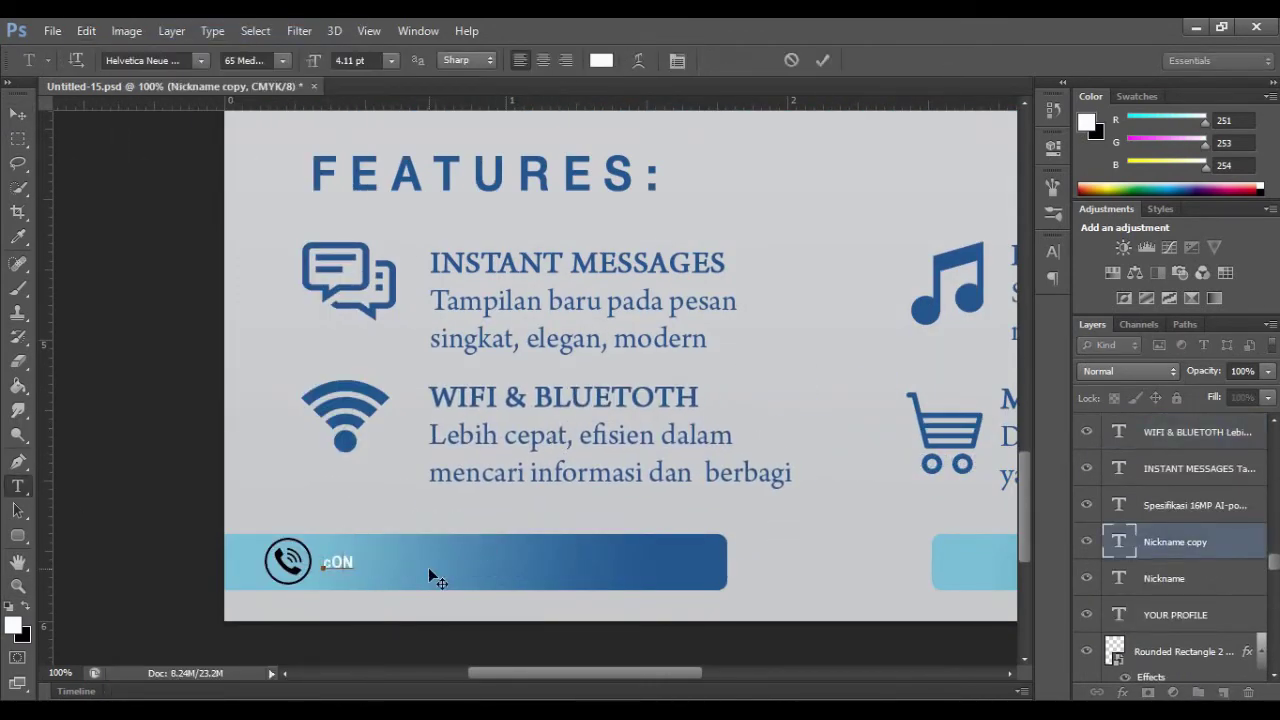
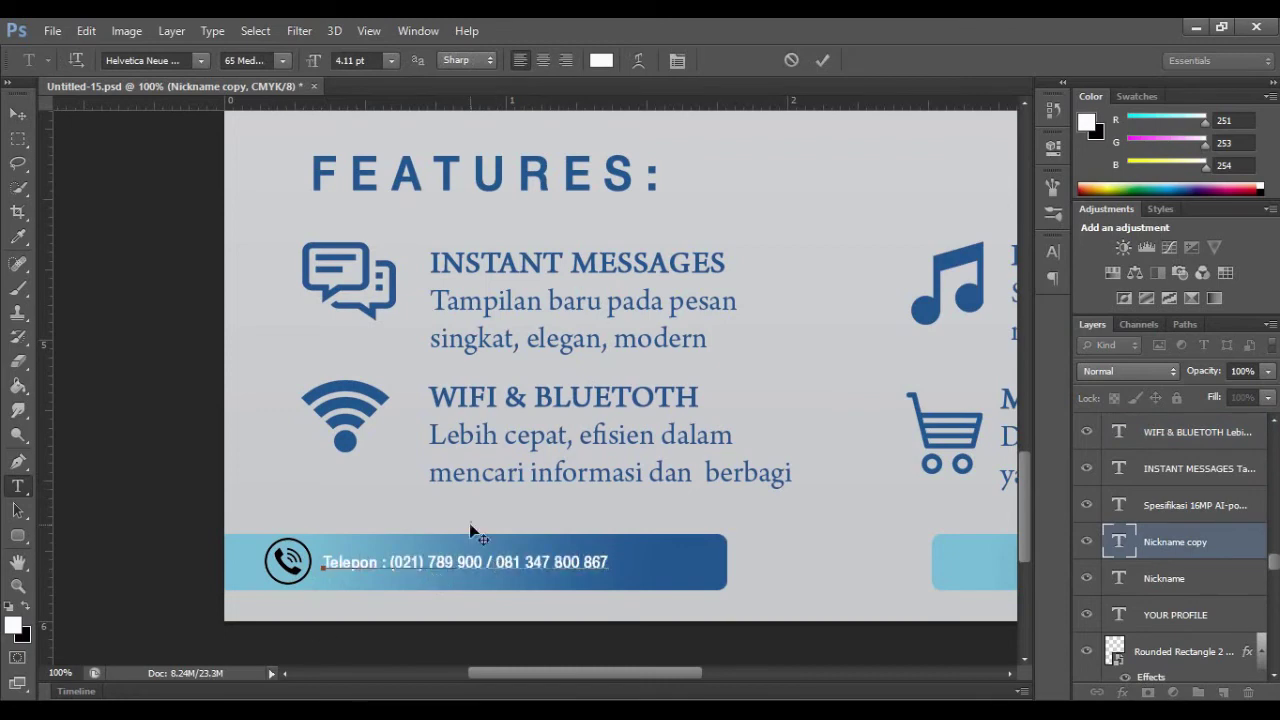
{"action": "key", "text": "ctrl+a"}
{"action": "left_click", "coordinate": [601, 61]}
{"action": "left_click", "coordinate": [700, 509]}
{"action": "mouse_move", "coordinate": [946, 280]}
{"action": "left_mouse_down"}
{"action": "mouse_move", "coordinate": [946, 510]}
{"action": "mouse_move", "coordinate": [946, 270]}
{"action": "left_mouse_up"}
{"action": "left_click", "coordinate": [932, 272]}
{"action": "left_click", "coordinate": [1142, 261]}
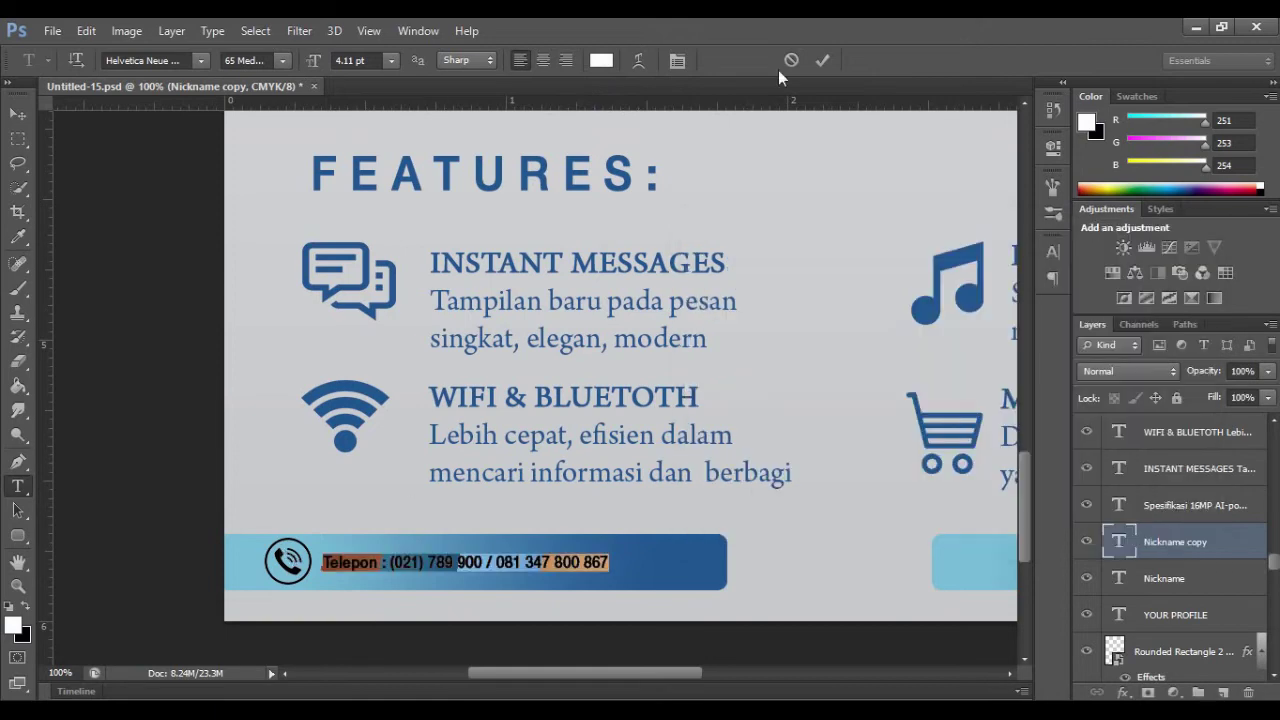
{"action": "left_click", "coordinate": [822, 61]}
Step: Shift the phone text and phone icon to the right within the bar
{"action": "key", "text": "ctrl+t"}
{"action": "left_click_drag", "start_coordinate": [328, 563], "coordinate": [385, 563]}
{"action": "left_click", "coordinate": [942, 62]}
{"action": "key", "text": "v"}
{"action": "left_click", "coordinate": [287, 569]}
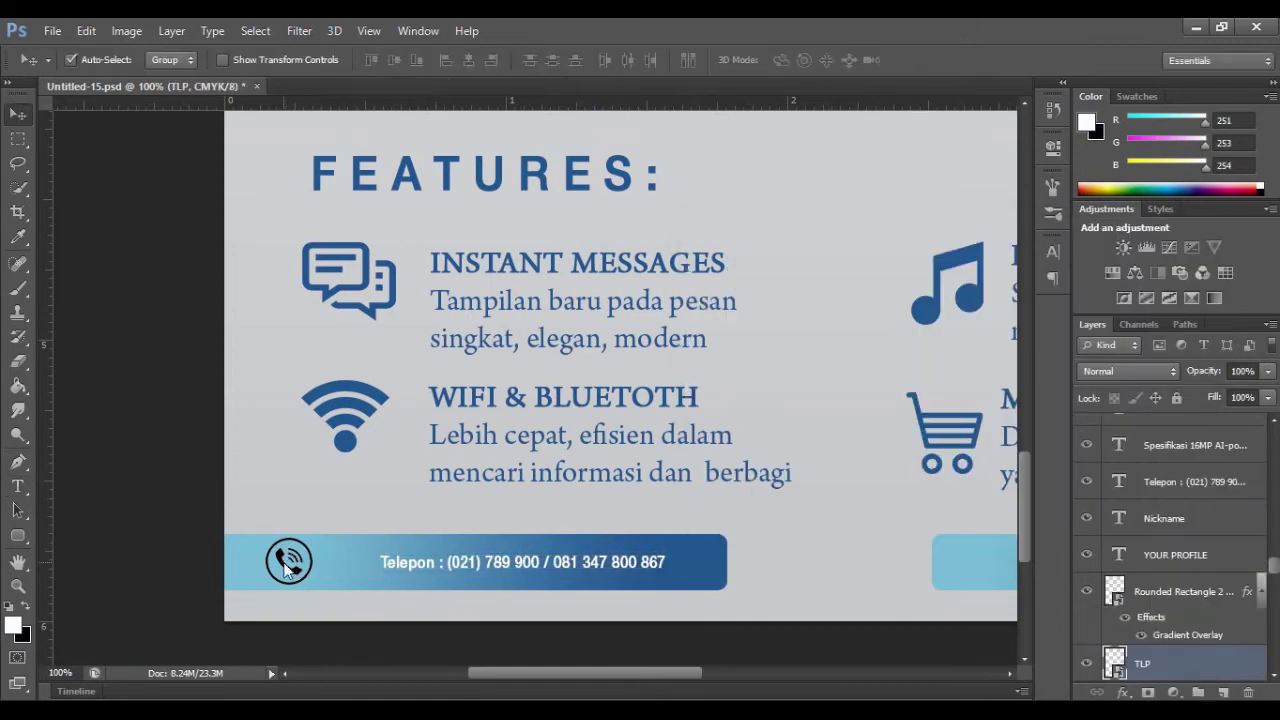
{"action": "left_click_drag", "start_coordinate": [287, 569], "coordinate": [349, 567]}
{"action": "left_click", "coordinate": [350, 562]}
Step: Give the phone icon a white Color Overlay layer style
{"action": "double_click", "coordinate": [1196, 592]}
{"action": "left_click", "coordinate": [790, 307]}
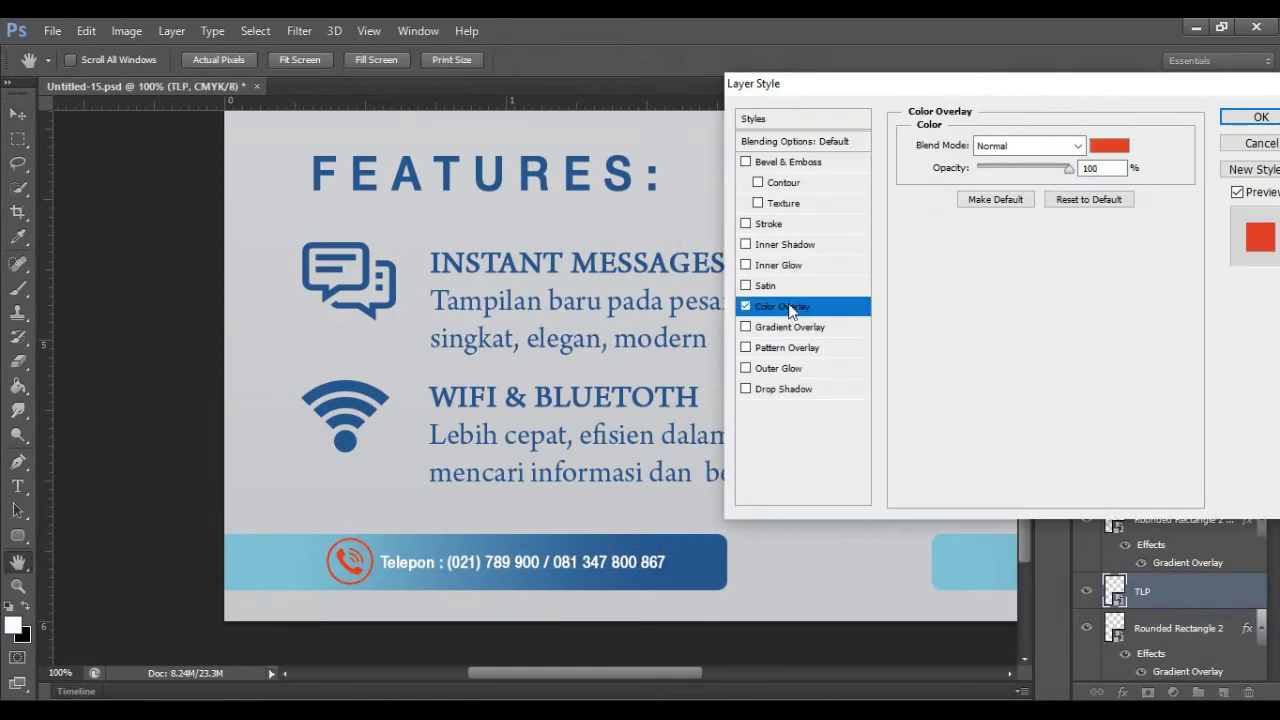
{"action": "left_click", "coordinate": [1110, 146]}
{"action": "left_click", "coordinate": [934, 271]}
{"action": "left_click", "coordinate": [1142, 261]}
{"action": "left_click", "coordinate": [1260, 117]}
Step: Select the phone numbers text and its font size value for editing
{"action": "key", "text": "t"}
{"action": "left_click_drag", "start_coordinate": [381, 563], "coordinate": [669, 564]}
{"action": "left_click", "coordinate": [391, 61]}
{"action": "left_click", "coordinate": [356, 87]}
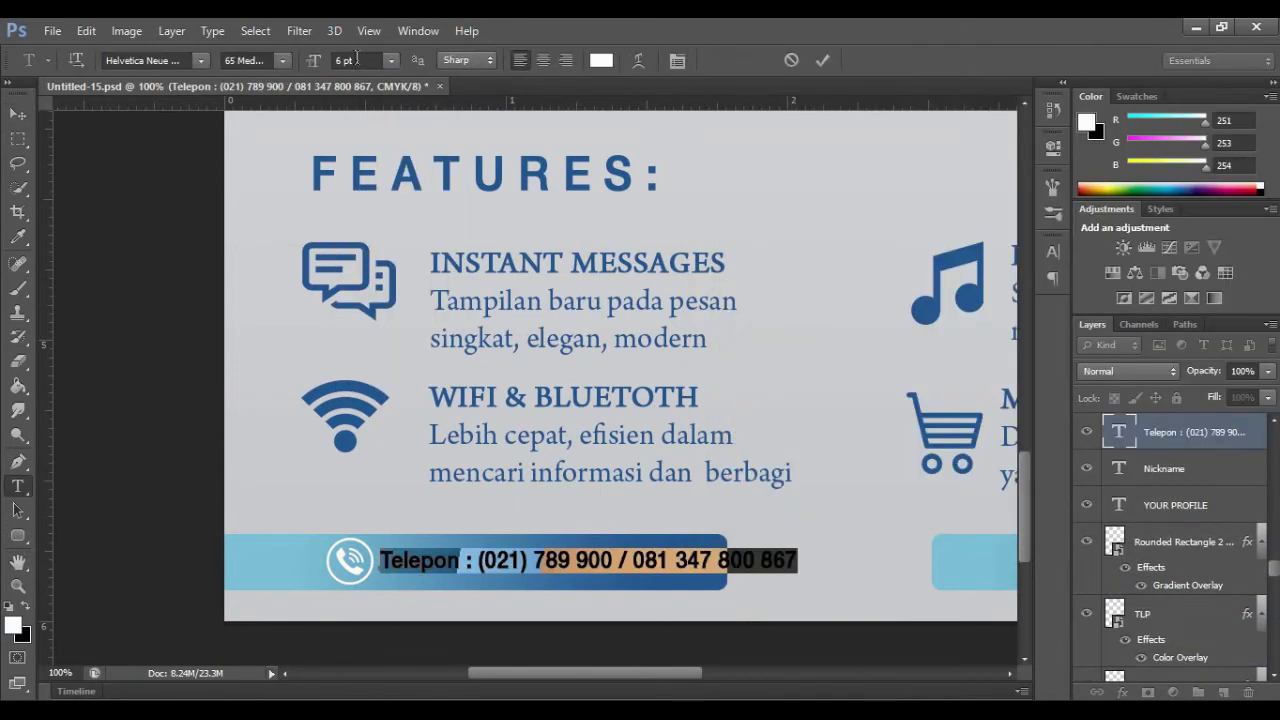
Step: Apply the smaller text size and nudge the phone text and icon slightly left
{"action": "key", "text": "Down"}
{"action": "left_click", "coordinate": [824, 61]}
{"action": "left_click", "coordinate": [18, 114]}
{"action": "left_click_drag", "start_coordinate": [474, 566], "coordinate": [323, 558]}
{"action": "left_click", "coordinate": [339, 550]}
{"action": "left_click_drag", "start_coordinate": [618, 673], "coordinate": [839, 673]}
Step: Place the mail icon image into the flyer and shrink it
{"action": "left_click", "coordinate": [52, 31]}
{"action": "left_click", "coordinate": [63, 334]}
{"action": "double_click", "coordinate": [649, 486]}
{"action": "scroll", "coordinate": [829, 465], "scroll_direction": "down", "scroll_amount": 4}
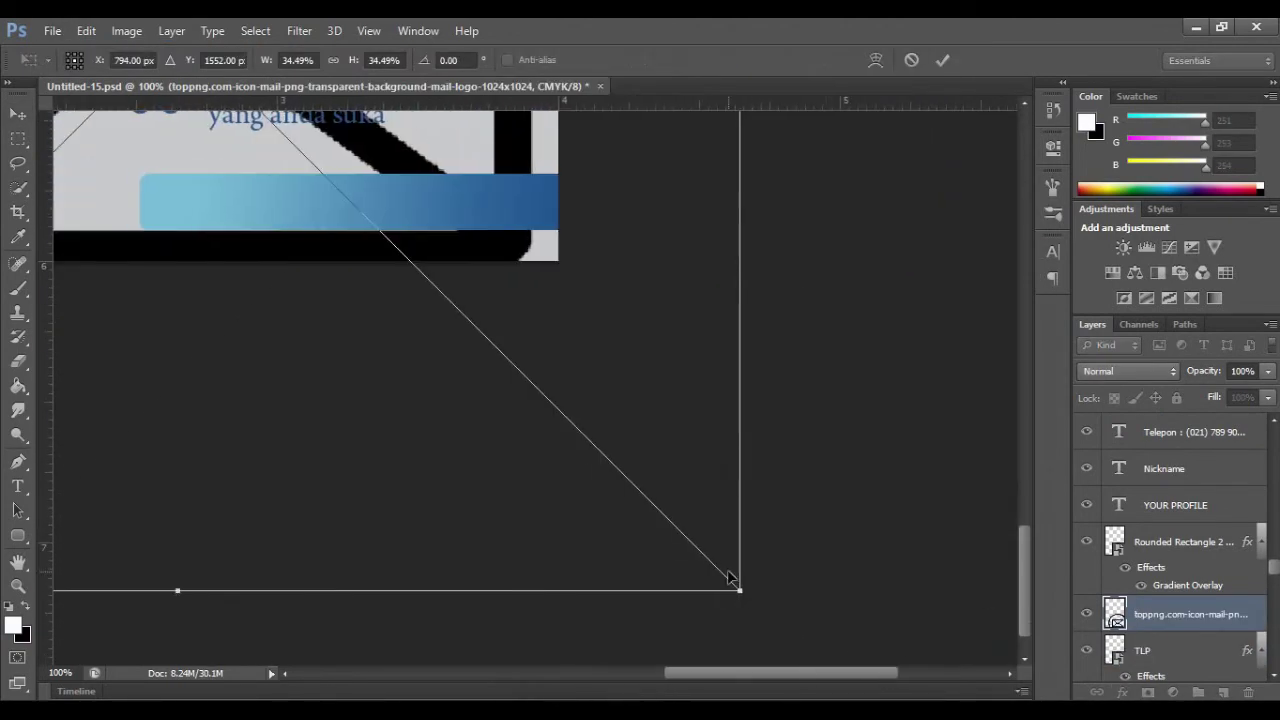
{"action": "left_click_drag", "start_coordinate": [739, 590], "coordinate": [264, 113]}
{"action": "left_click_drag", "start_coordinate": [843, 673], "coordinate": [731, 676]}
{"action": "left_click_drag", "start_coordinate": [711, 609], "coordinate": [362, 258]}
Step: Position the mail icon at the right bottom bar and commit the placement
{"action": "left_click_drag", "start_coordinate": [250, 180], "coordinate": [643, 376]}
{"action": "left_click_drag", "start_coordinate": [754, 453], "coordinate": [519, 219]}
{"action": "left_click_drag", "start_coordinate": [503, 179], "coordinate": [573, 617]}
{"action": "scroll", "coordinate": [573, 617], "scroll_direction": "down", "scroll_amount": 5}
{"action": "left_click_drag", "start_coordinate": [560, 328], "coordinate": [560, 374]}
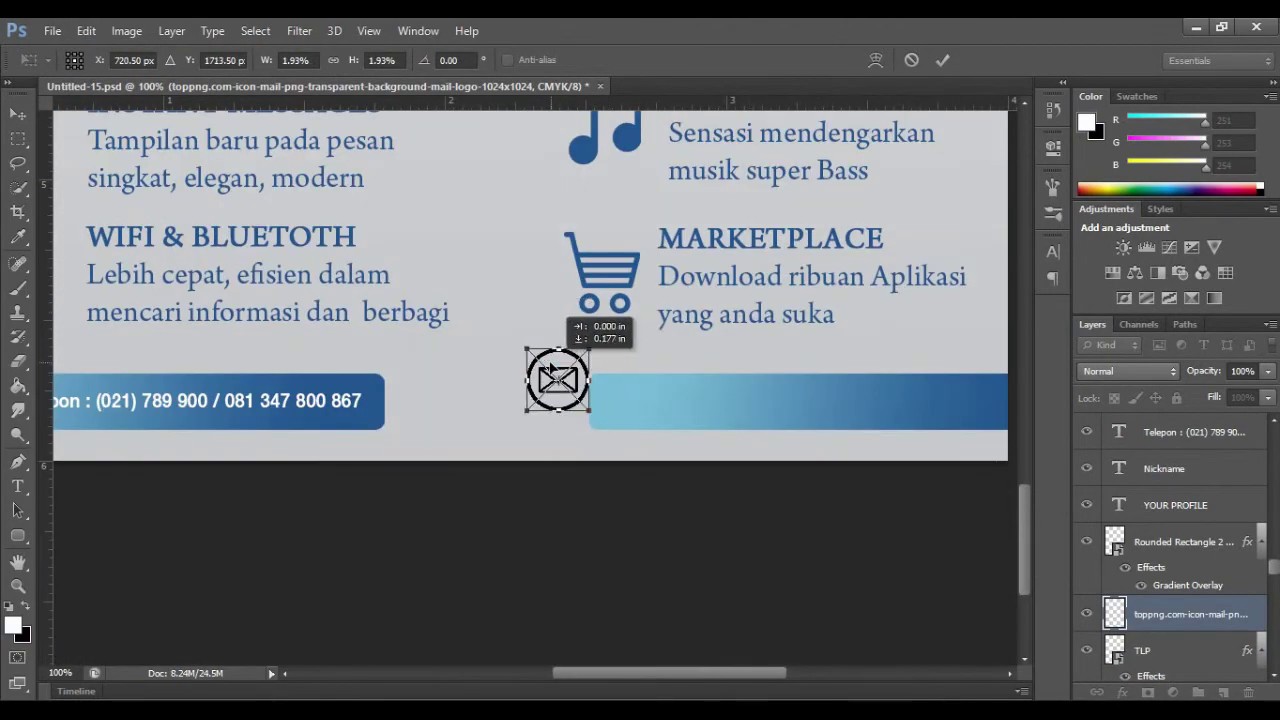
{"action": "left_click_drag", "start_coordinate": [1273, 566], "coordinate": [1273, 577]}
{"action": "key", "text": "Return"}
Step: Move the mail icon layer above the right bar layer so the envelope shows
{"action": "left_click_drag", "start_coordinate": [1194, 490], "coordinate": [1192, 572]}
{"action": "left_click_drag", "start_coordinate": [557, 379], "coordinate": [589, 393]}
{"action": "left_click_drag", "start_coordinate": [1172, 557], "coordinate": [1173, 643]}
{"action": "left_click", "coordinate": [573, 379]}
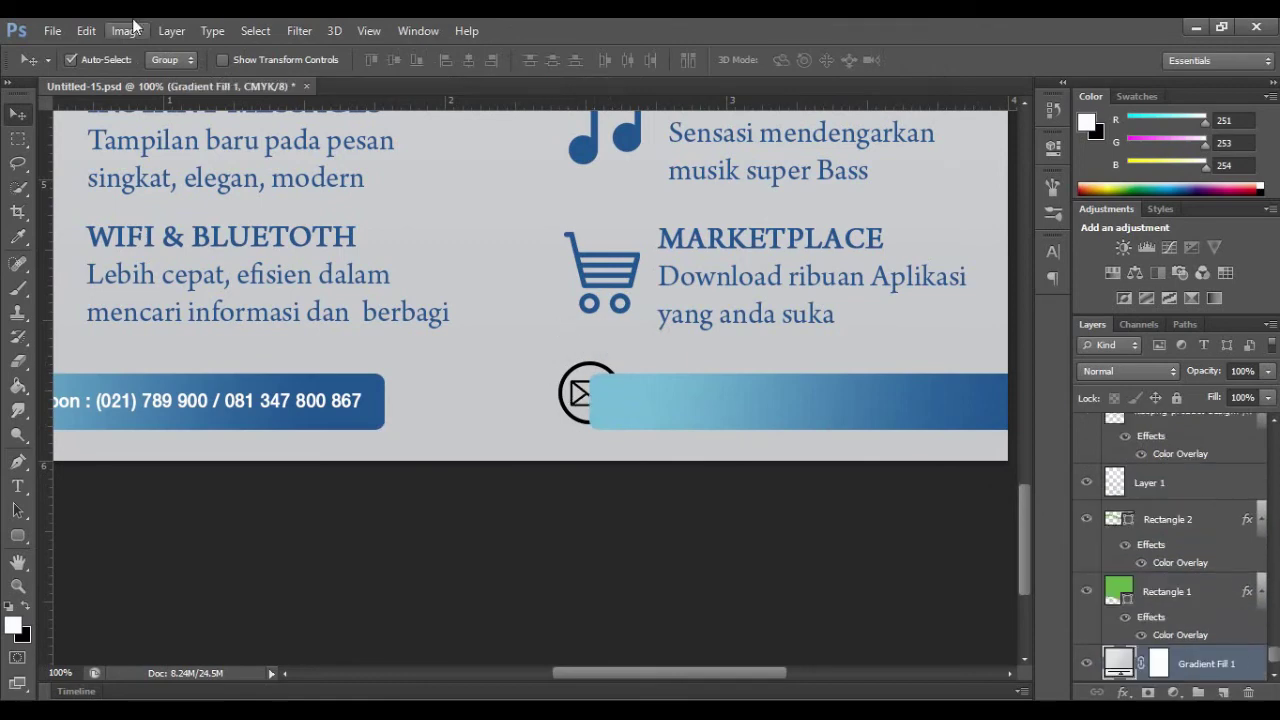
{"action": "left_click", "coordinate": [573, 393]}
{"action": "left_click_drag", "start_coordinate": [1273, 588], "coordinate": [1273, 584]}
{"action": "left_click_drag", "start_coordinate": [1191, 523], "coordinate": [1190, 434]}
{"action": "left_click", "coordinate": [589, 378]}
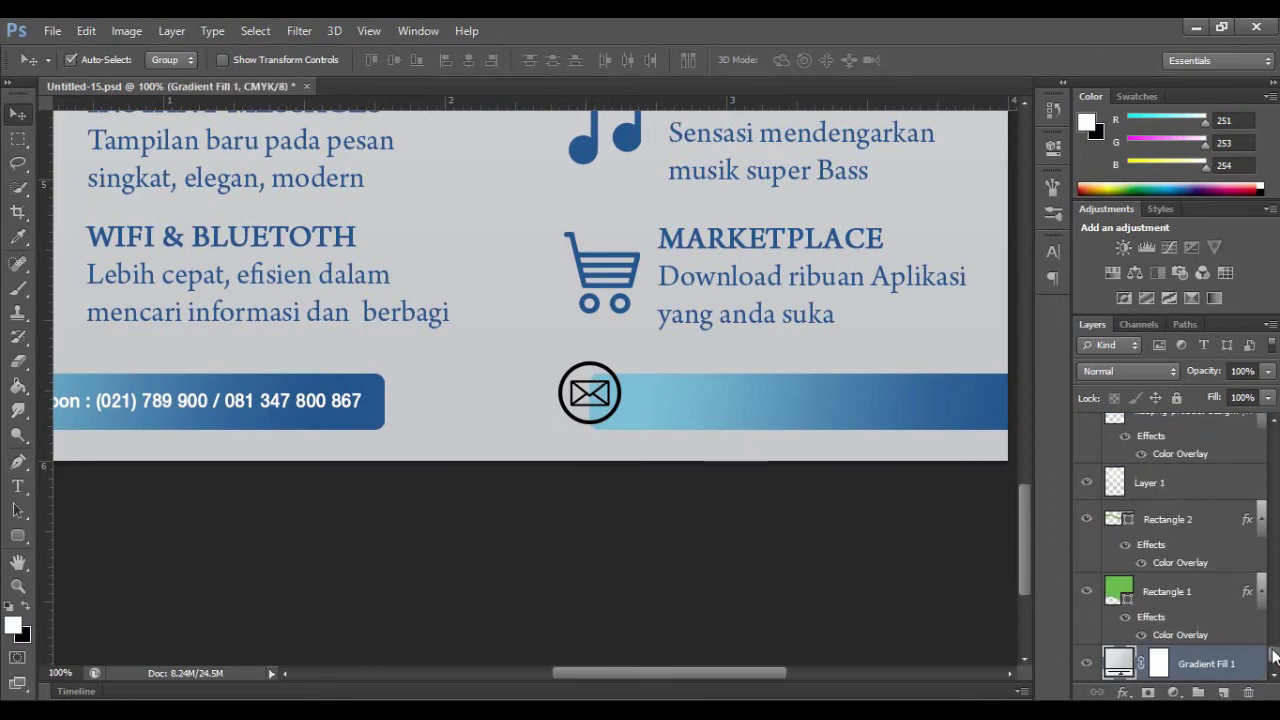
{"action": "left_click_drag", "start_coordinate": [1274, 657], "coordinate": [1269, 410]}
{"action": "left_click", "coordinate": [1172, 441]}
{"action": "left_click", "coordinate": [601, 385]}
{"action": "left_click_drag", "start_coordinate": [1273, 657], "coordinate": [1272, 430]}
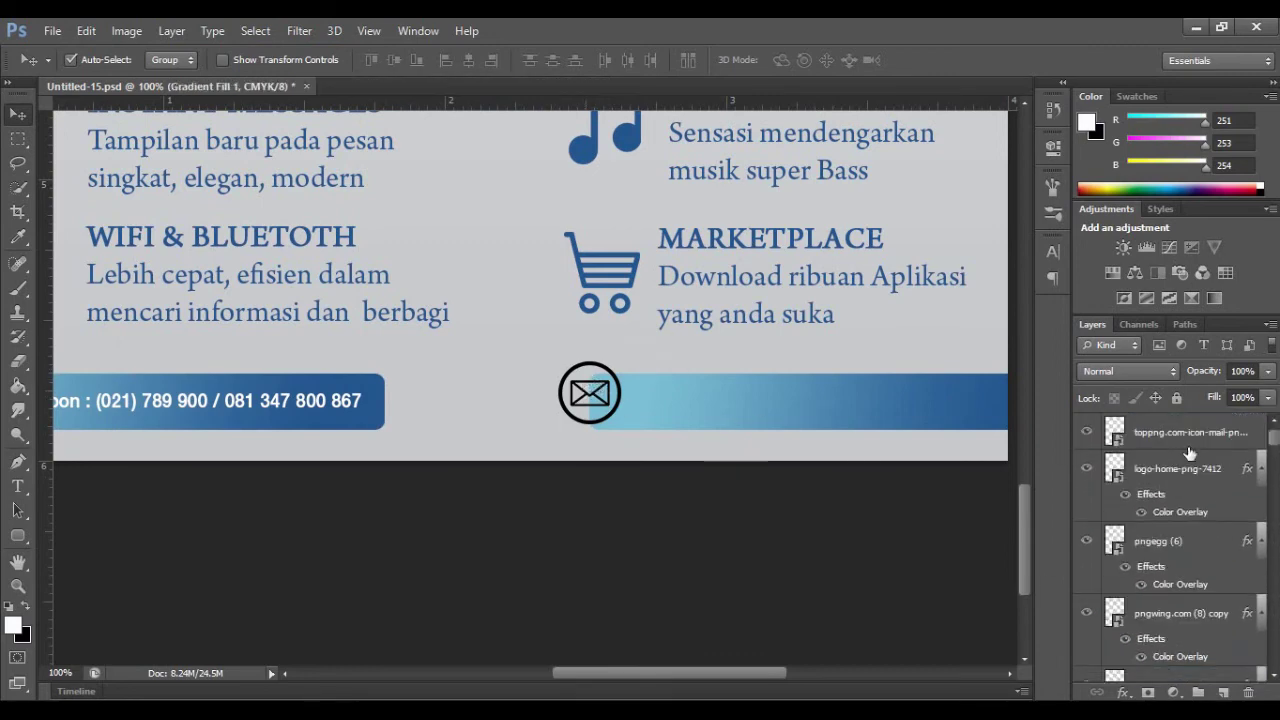
{"action": "left_click", "coordinate": [1189, 440]}
Step: Resize the mail icon to fit the bar and nudge it right
{"action": "key", "text": "ctrl+t"}
{"action": "left_click_drag", "start_coordinate": [620, 362], "coordinate": [607, 377]}
{"action": "key", "text": "shift+Right"}
{"action": "key", "text": "shift+Right"}
{"action": "key", "text": "shift+Right"}
{"action": "key", "text": "shift+Right"}
{"action": "key", "text": "shift+Right"}
{"action": "key", "text": "shift+Right"}
{"action": "key", "text": "shift+Right"}
{"action": "key", "text": "shift+Right"}
{"action": "key", "text": "shift+Right"}
{"action": "key", "text": "shift+Right"}
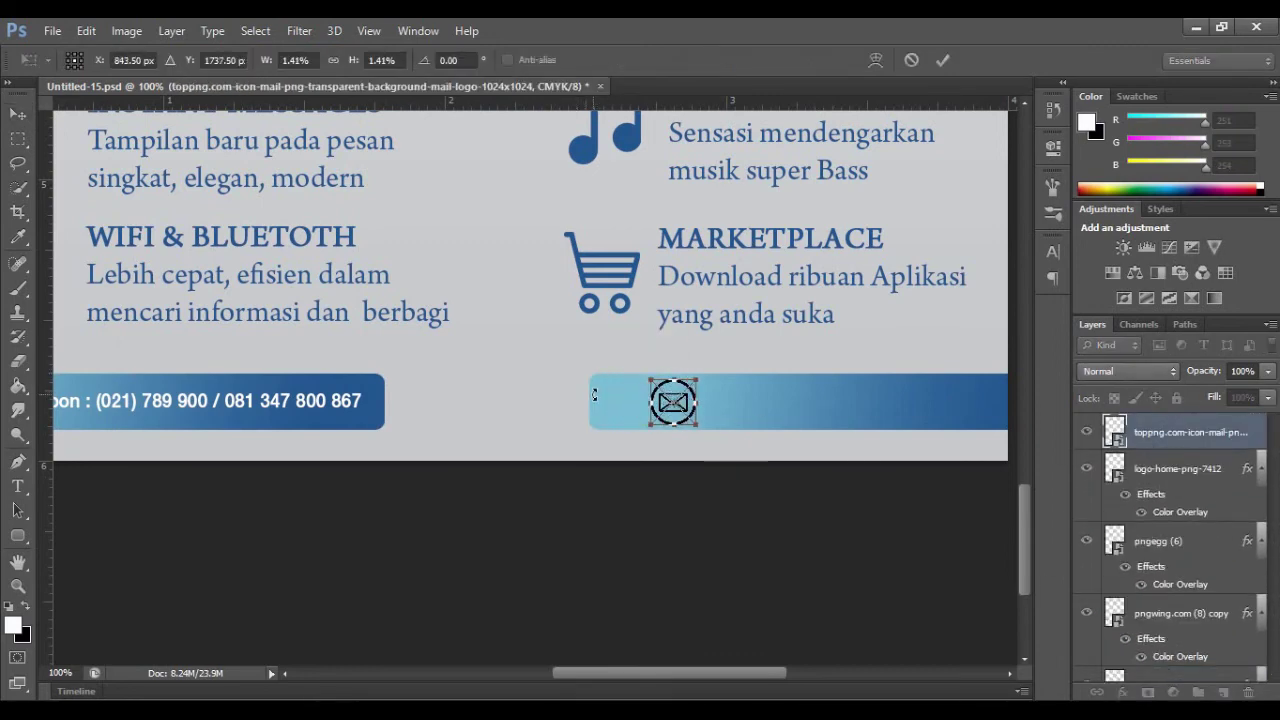
{"action": "key", "text": "Return"}
Step: Give the mail icon a near-white Color Overlay layer style
{"action": "double_click", "coordinate": [1257, 433]}
{"action": "left_click", "coordinate": [786, 303]}
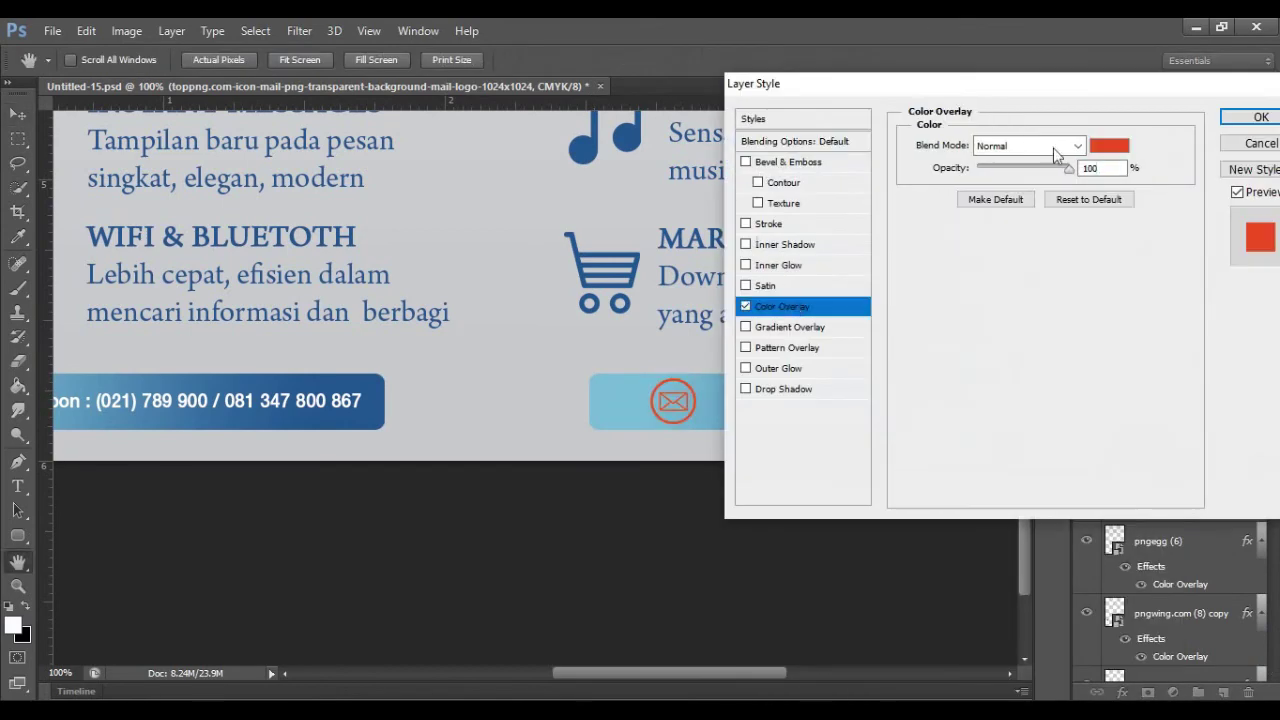
{"action": "left_click", "coordinate": [1109, 144]}
{"action": "left_click", "coordinate": [958, 269]}
{"action": "left_click", "coordinate": [934, 271]}
{"action": "left_click", "coordinate": [1134, 260]}
{"action": "left_click", "coordinate": [1263, 117]}
Step: Duplicate the Telepon text layer, move it onto the right bar and retype it as the Email line
{"action": "left_click", "coordinate": [189, 401]}
{"action": "key", "text": "ctrl+j"}
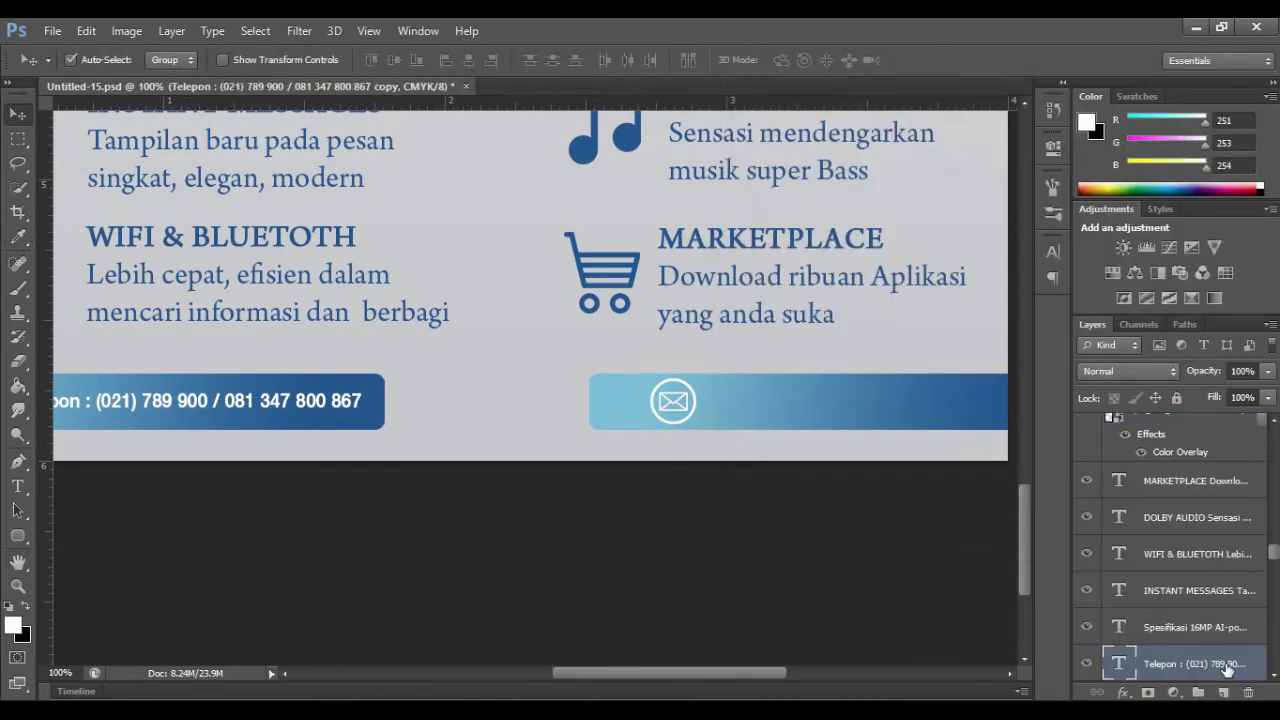
{"action": "left_click_drag", "start_coordinate": [1190, 592], "coordinate": [1212, 443]}
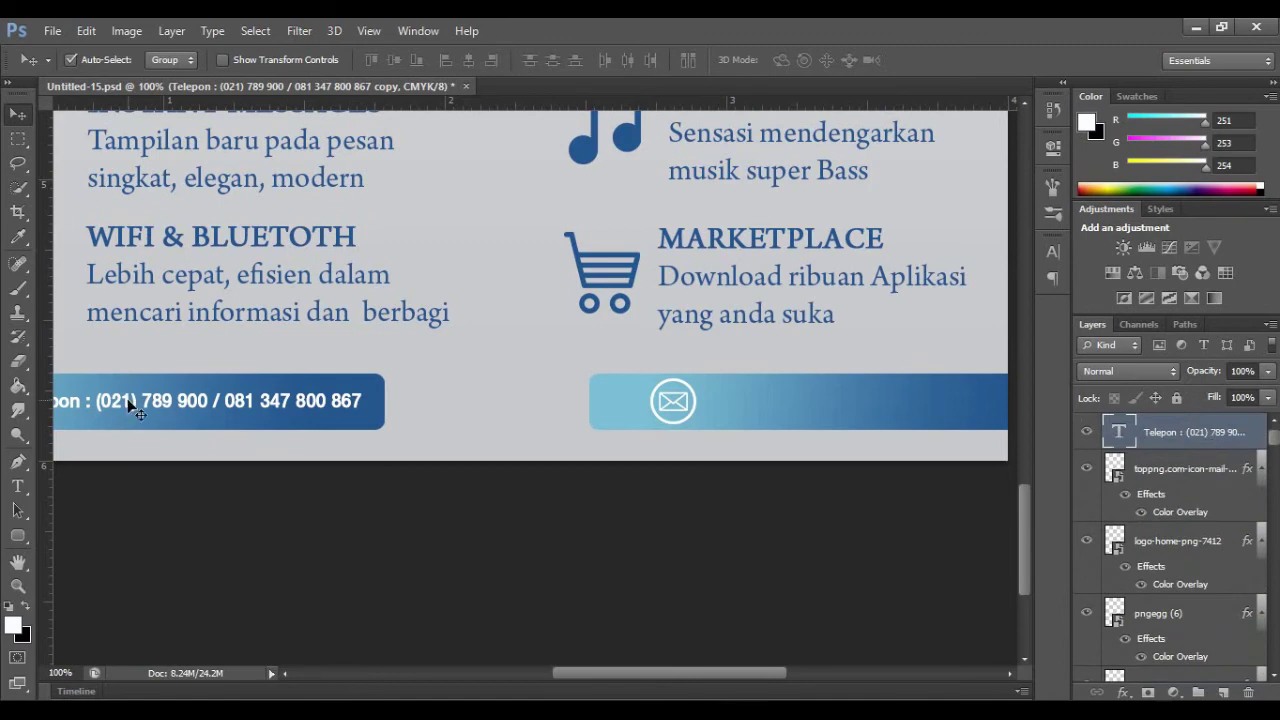
{"action": "left_click_drag", "start_coordinate": [128, 402], "coordinate": [688, 420]}
{"action": "left_click", "coordinate": [18, 486]}
{"action": "left_click_drag", "start_coordinate": [578, 419], "coordinate": [1005, 433]}
{"action": "type", "text": "Email : youe"}
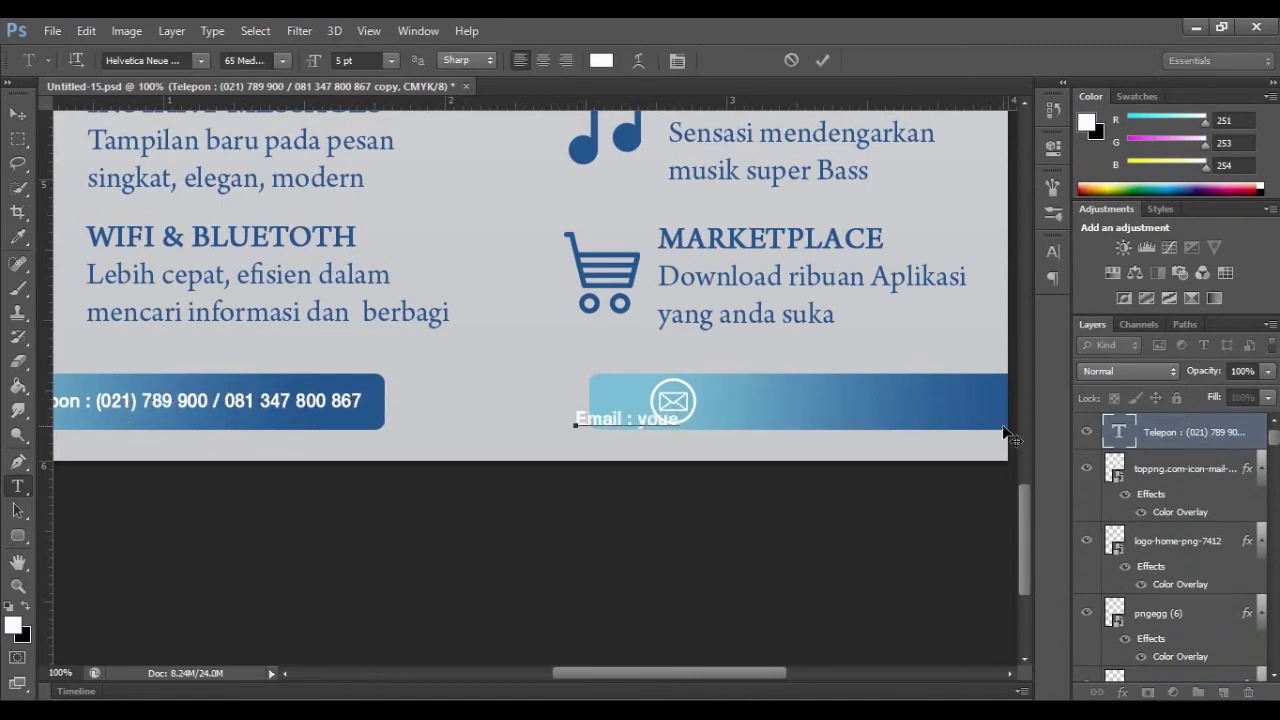
{"action": "key", "text": "ctrl+t"}
{"action": "key", "text": "ctrl+t"}
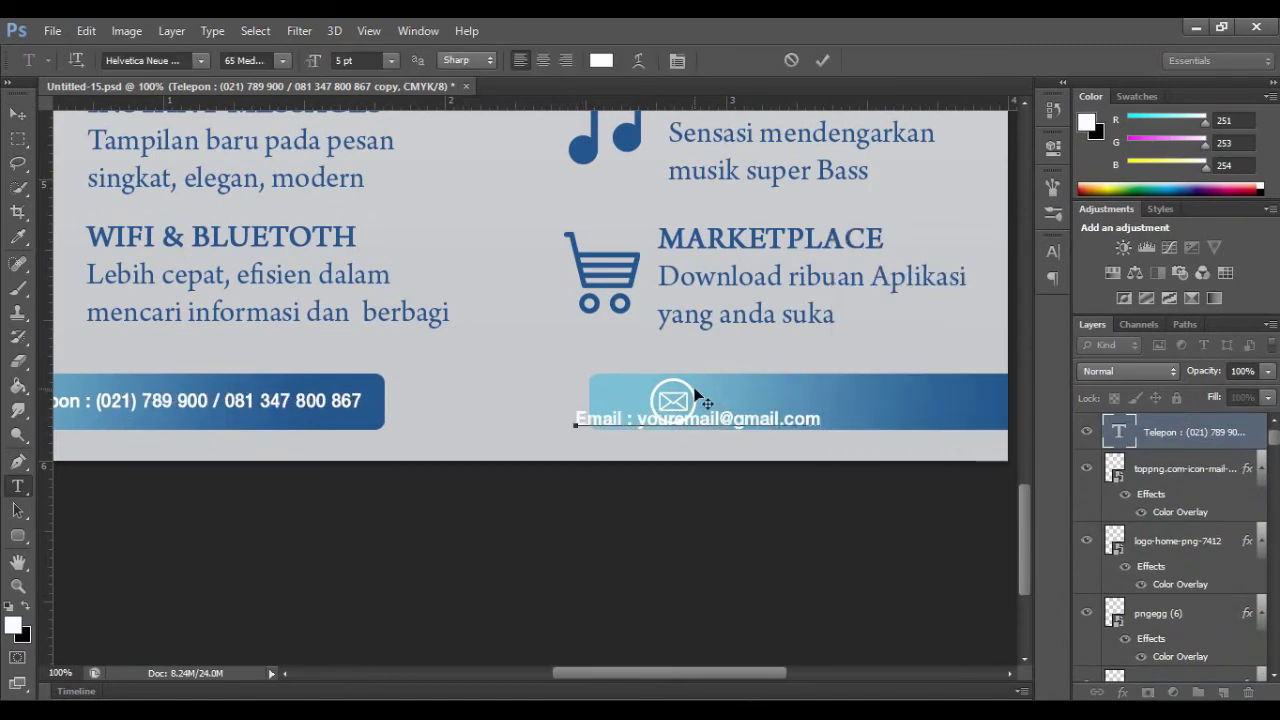
{"action": "left_click", "coordinate": [822, 61]}
Step: Nudge the email text beside the mail icon, then zoom out to view the whole flyer
{"action": "key", "text": "ctrl+t"}
{"action": "key", "text": "shift+Right"}
{"action": "key", "text": "shift+Right"}
{"action": "key", "text": "shift+Right"}
{"action": "key", "text": "shift+Right"}
{"action": "key", "text": "shift+Right"}
{"action": "key", "text": "shift+Right"}
{"action": "key", "text": "shift+Right"}
{"action": "key", "text": "shift+Right"}
{"action": "key", "text": "shift+Right"}
{"action": "key", "text": "shift+Right"}
{"action": "key", "text": "shift+Right"}
{"action": "key", "text": "shift+Right"}
{"action": "key", "text": "shift+Right"}
{"action": "key", "text": "shift+Right"}
{"action": "key", "text": "shift+Right"}
{"action": "key", "text": "shift+Right"}
{"action": "key", "text": "shift+Right"}
{"action": "key", "text": "shift+Right"}
{"action": "key", "text": "shift+Right"}
{"action": "key", "text": "shift+Up"}
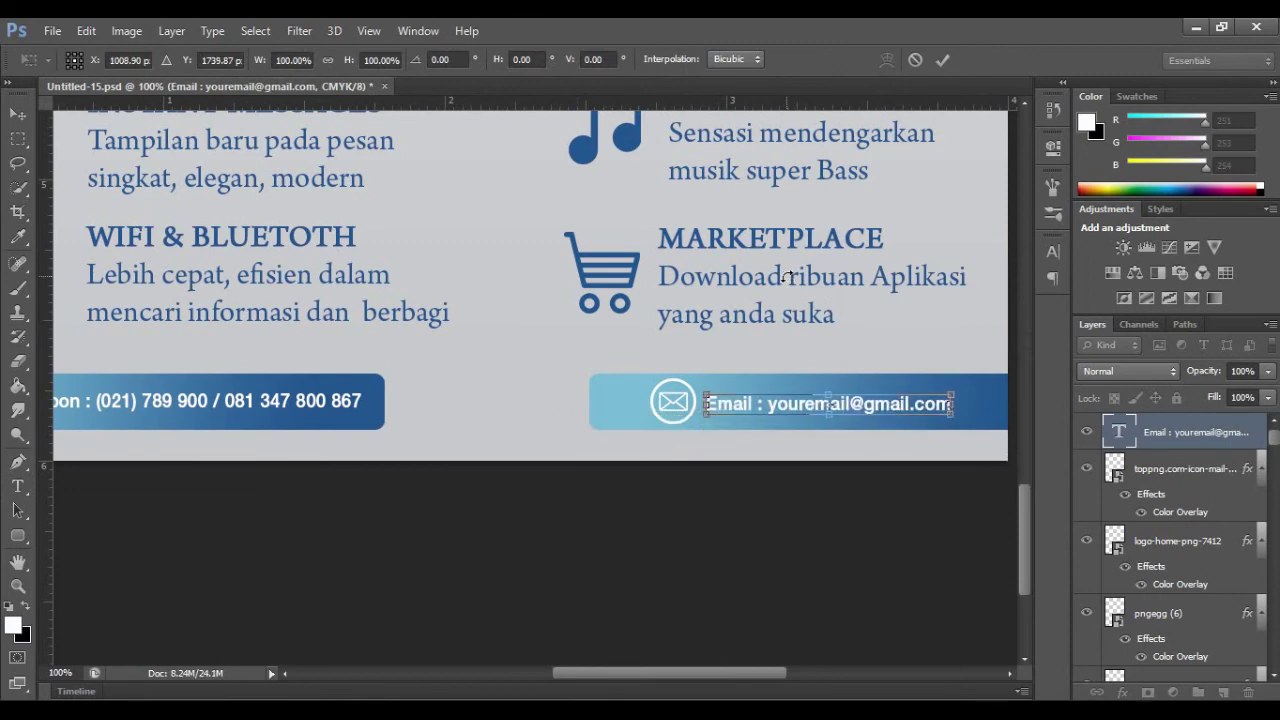
{"action": "key", "text": "Return"}
{"action": "key", "text": "z"}
{"action": "left_click", "coordinate": [522, 352], "text": "alt"}
{"action": "left_click", "coordinate": [522, 352], "text": "alt"}
{"action": "left_click", "coordinate": [598, 492], "text": "alt"}
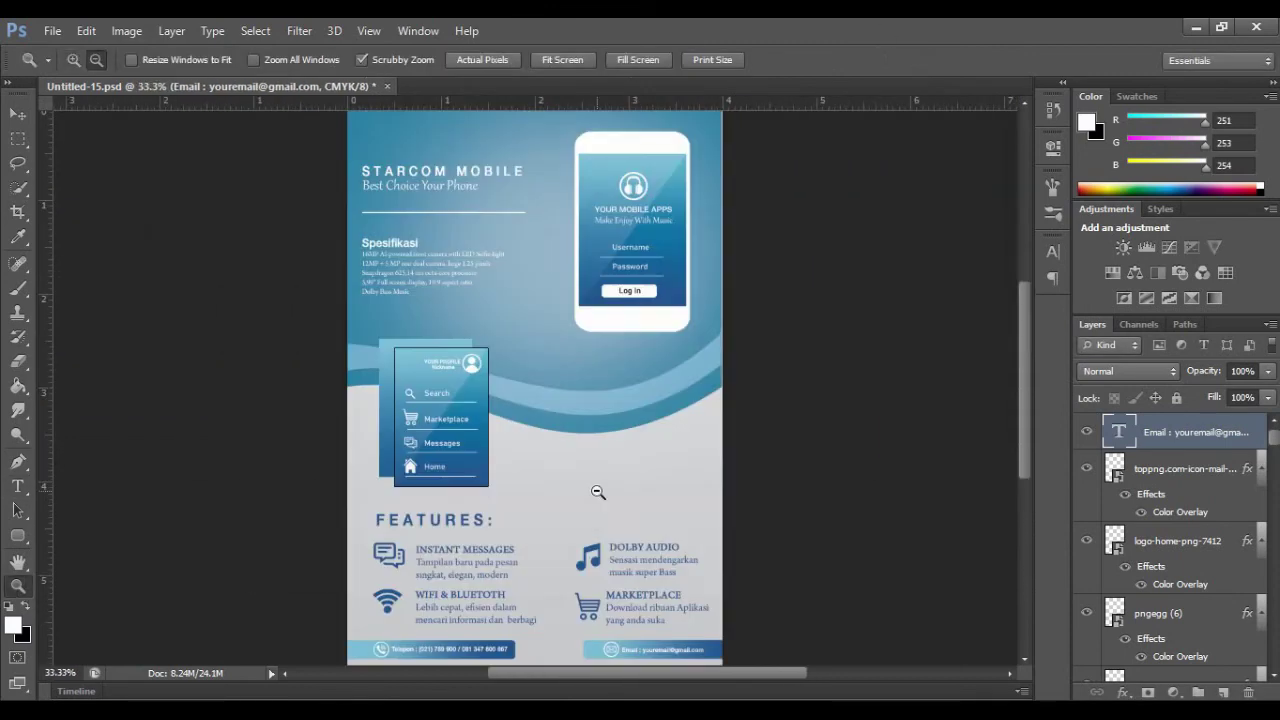
Step: Place the clipart430424 tag image above the background and size it beside the wave
{"action": "scroll", "coordinate": [765, 376], "scroll_direction": "up", "scroll_amount": 1}
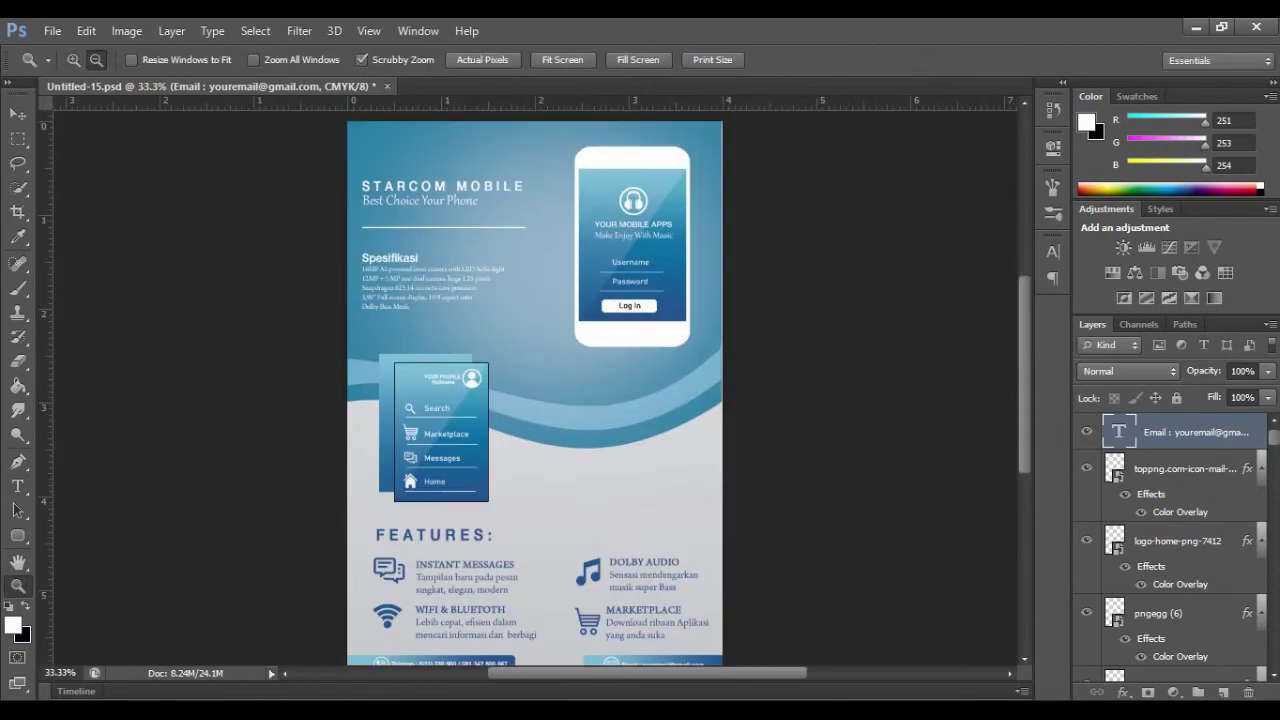
{"action": "key", "text": "ctrl+minus"}
{"action": "key", "text": "v"}
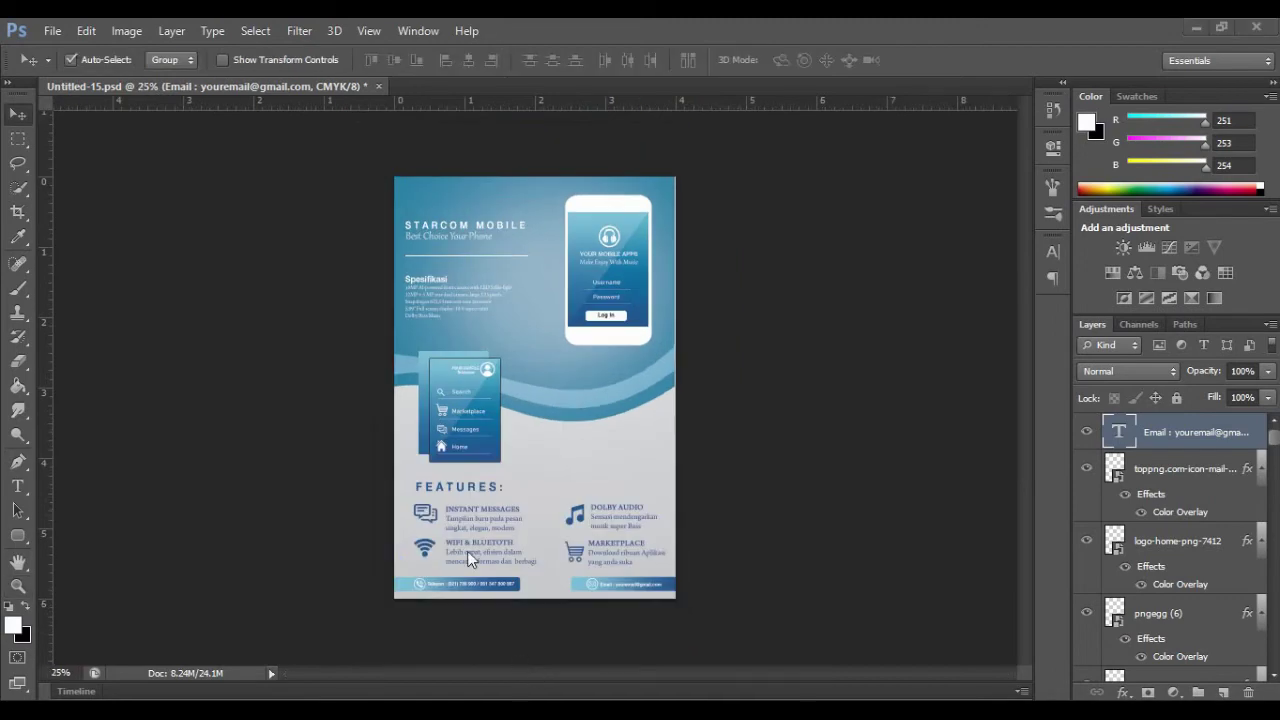
{"action": "left_click", "coordinate": [555, 450]}
{"action": "left_click", "coordinate": [52, 30]}
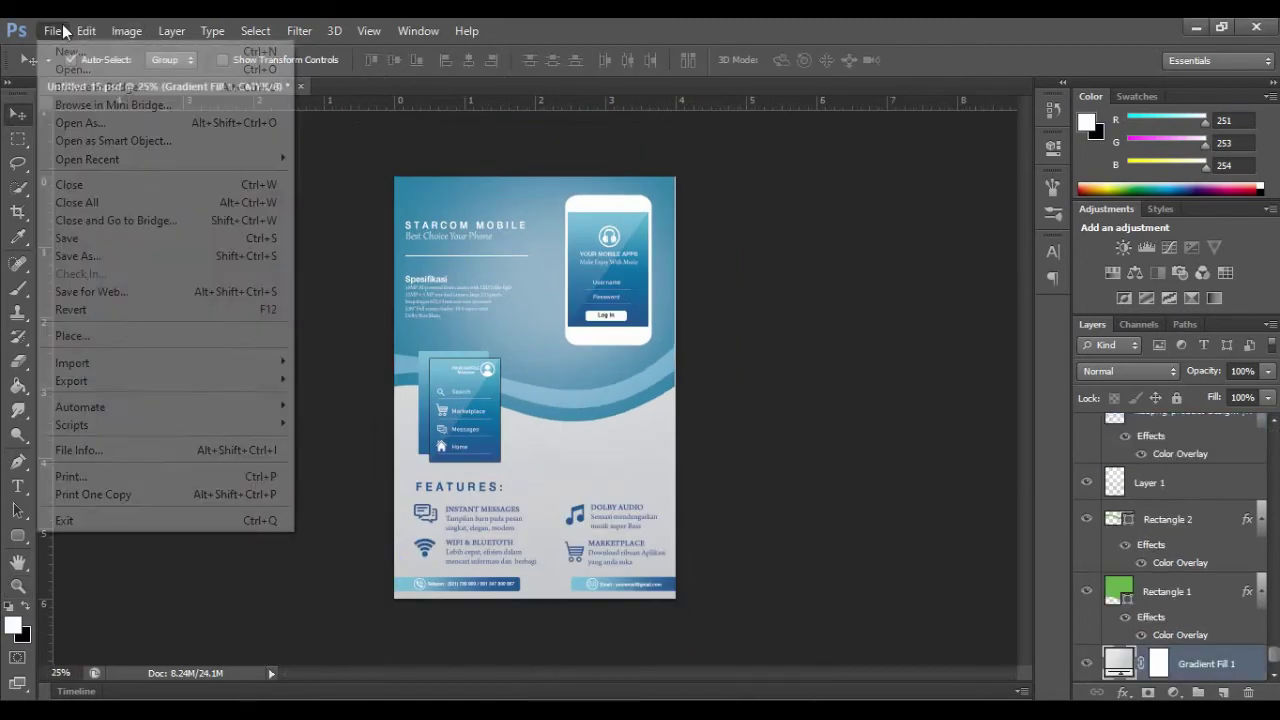
{"action": "left_click", "coordinate": [40, 337]}
{"action": "left_click", "coordinate": [657, 262]}
{"action": "double_click", "coordinate": [657, 262]}
{"action": "left_click_drag", "start_coordinate": [451, 333], "coordinate": [540, 425]}
{"action": "left_click_drag", "start_coordinate": [768, 544], "coordinate": [618, 481]}
{"action": "left_click_drag", "start_coordinate": [538, 453], "coordinate": [609, 457]}
{"action": "left_click", "coordinate": [943, 61]}
Step: Style the tag with a colour overlay of the flyer's blue and a near-white outline
{"action": "scroll", "coordinate": [1227, 546], "scroll_direction": "up", "scroll_amount": 5}
{"action": "scroll", "coordinate": [1226, 546], "scroll_direction": "down", "scroll_amount": 5}
{"action": "right_click", "coordinate": [1212, 667]}
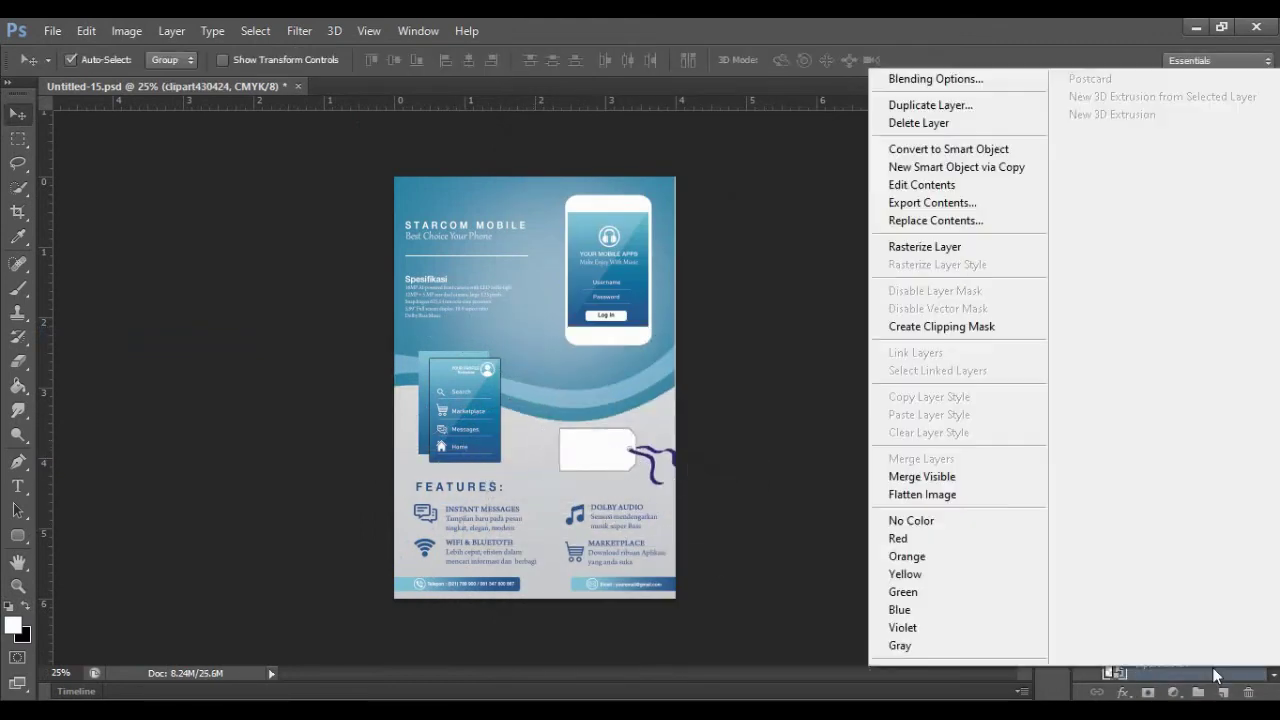
{"action": "left_click", "coordinate": [935, 77]}
{"action": "left_click", "coordinate": [790, 308]}
{"action": "left_click", "coordinate": [1109, 145]}
{"action": "left_click", "coordinate": [446, 376]}
{"action": "left_click", "coordinate": [1140, 262]}
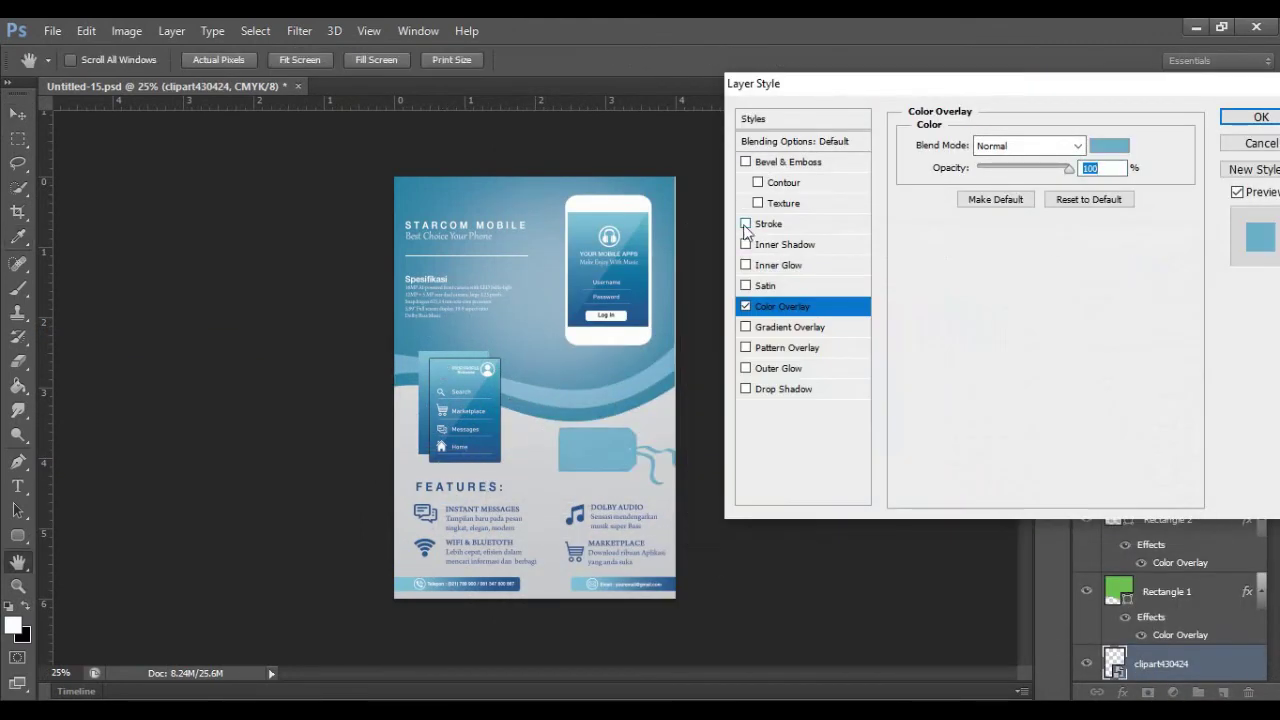
{"action": "left_click", "coordinate": [765, 224]}
{"action": "left_click", "coordinate": [962, 273]}
{"action": "left_click", "coordinate": [960, 274]}
{"action": "left_click", "coordinate": [935, 275]}
{"action": "left_click", "coordinate": [1120, 263]}
{"action": "left_click", "coordinate": [1258, 117]}
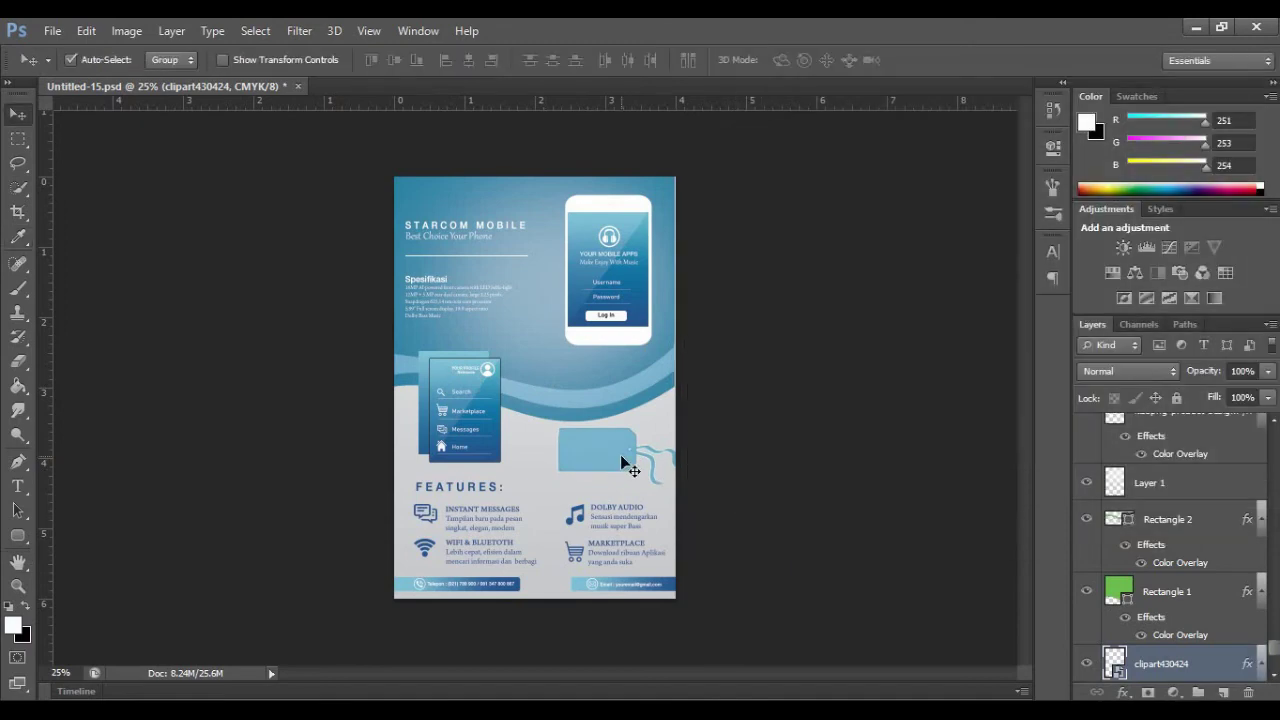
Step: Rotate the tag to about -49° and shift it right and down
{"action": "left_click", "coordinate": [87, 31]}
{"action": "mouse_move", "coordinate": [250, 381]}
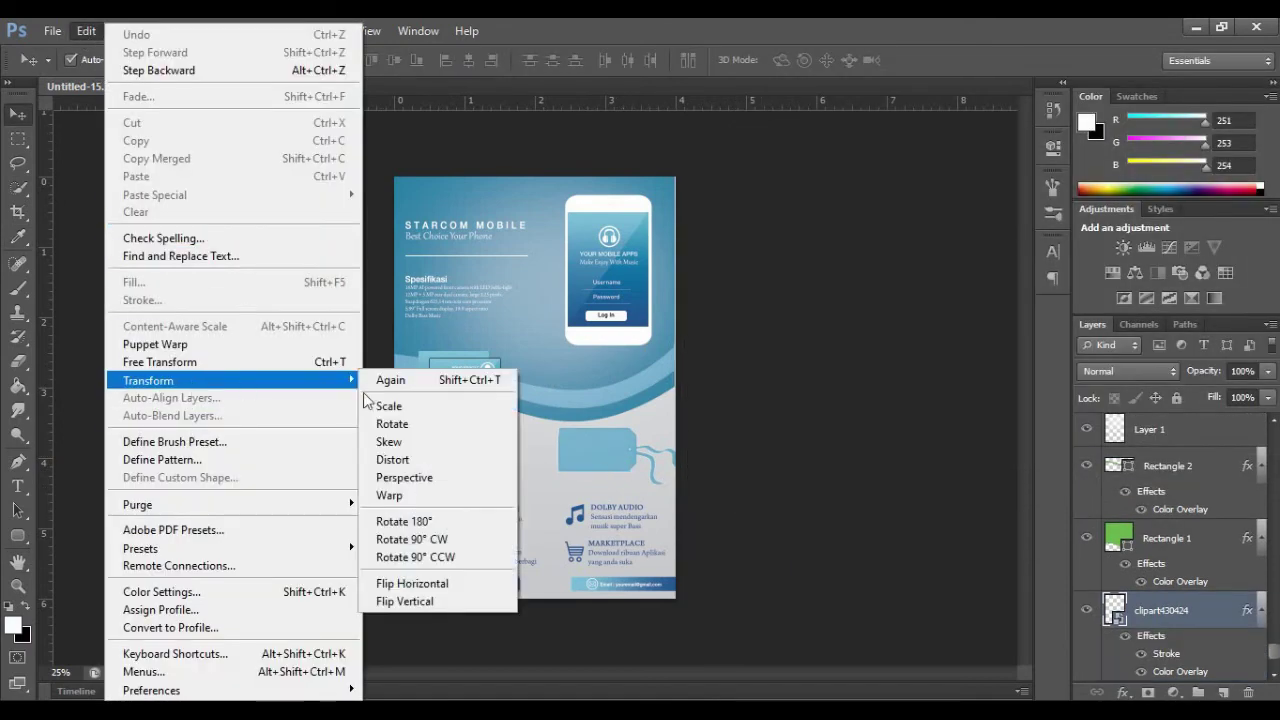
{"action": "left_click", "coordinate": [391, 424]}
{"action": "left_click_drag", "start_coordinate": [689, 427], "coordinate": [588, 332]}
{"action": "mouse_move", "coordinate": [630, 447]}
{"action": "left_mouse_down"}
{"action": "mouse_move", "coordinate": [625, 430]}
{"action": "mouse_move", "coordinate": [643, 446]}
{"action": "left_mouse_up"}
{"action": "left_click_drag", "start_coordinate": [656, 374], "coordinate": [691, 390]}
{"action": "left_click_drag", "start_coordinate": [587, 454], "coordinate": [611, 466]}
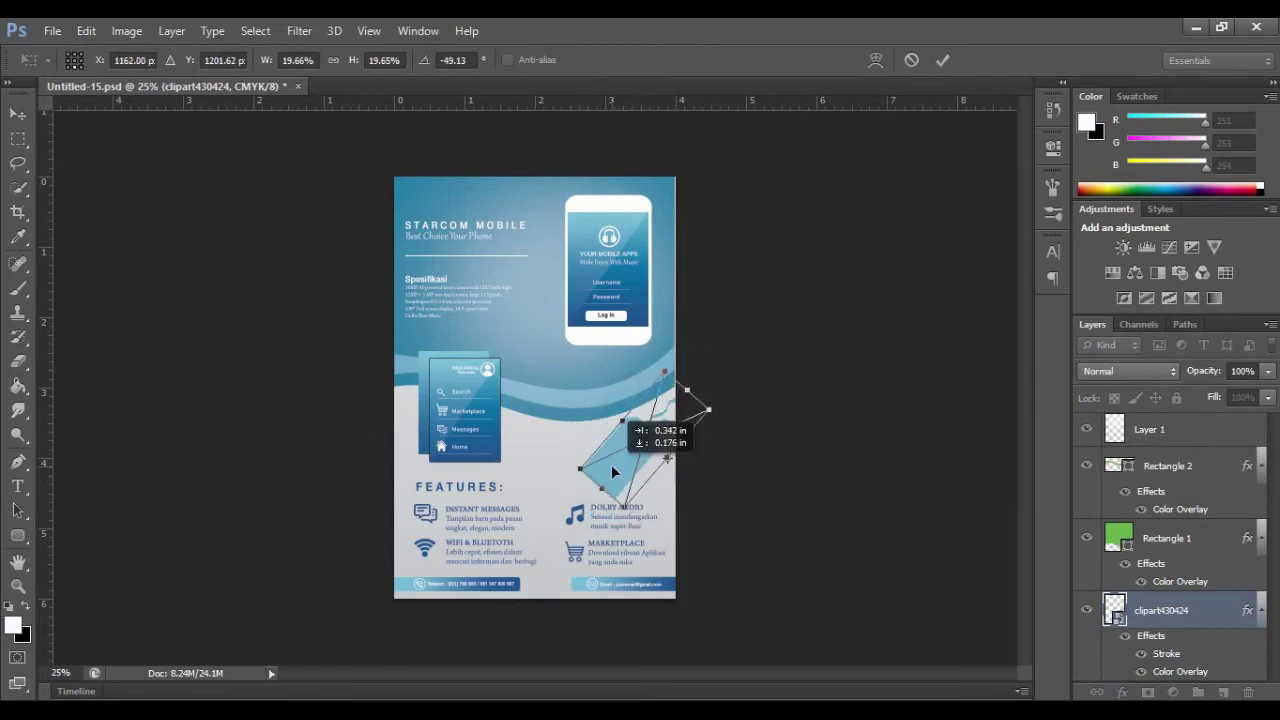
{"action": "left_click", "coordinate": [940, 60]}
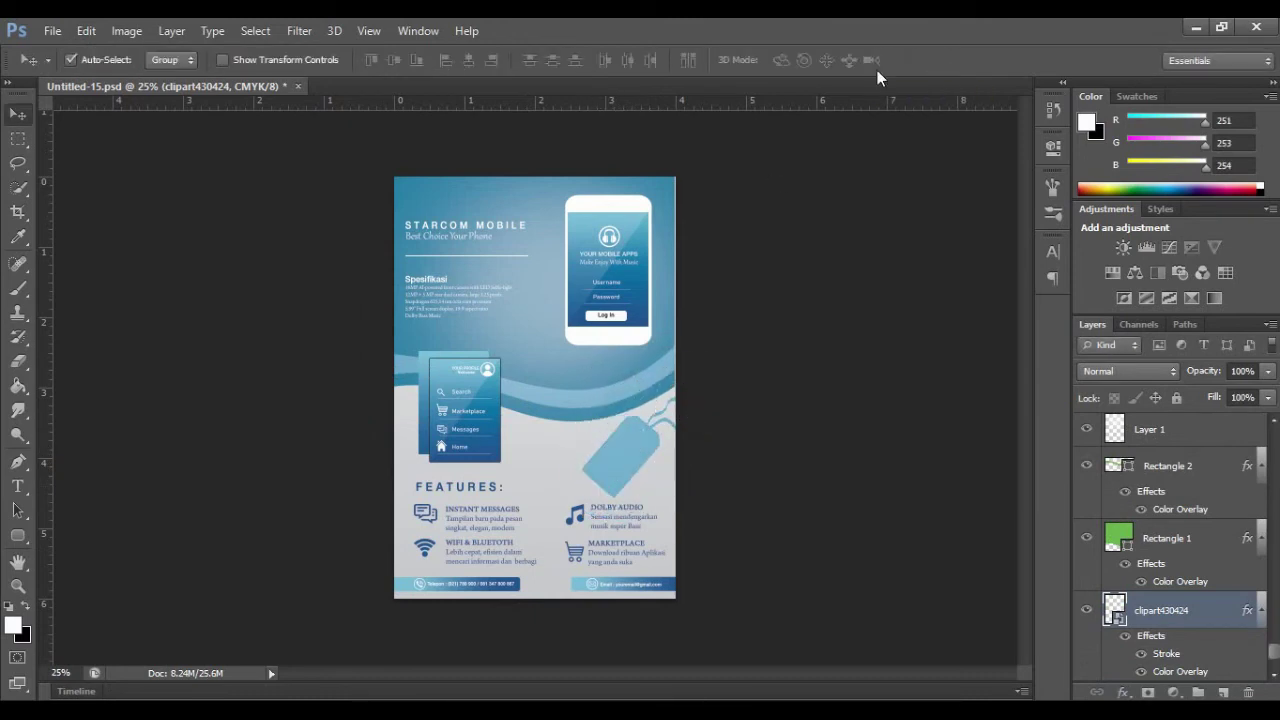
Step: Duplicate the FEATURES heading beside the tag and retype it as single-line DISCOUNT at 10 pt
{"action": "left_click", "coordinate": [480, 489]}
{"action": "key", "text": "ctrl+j"}
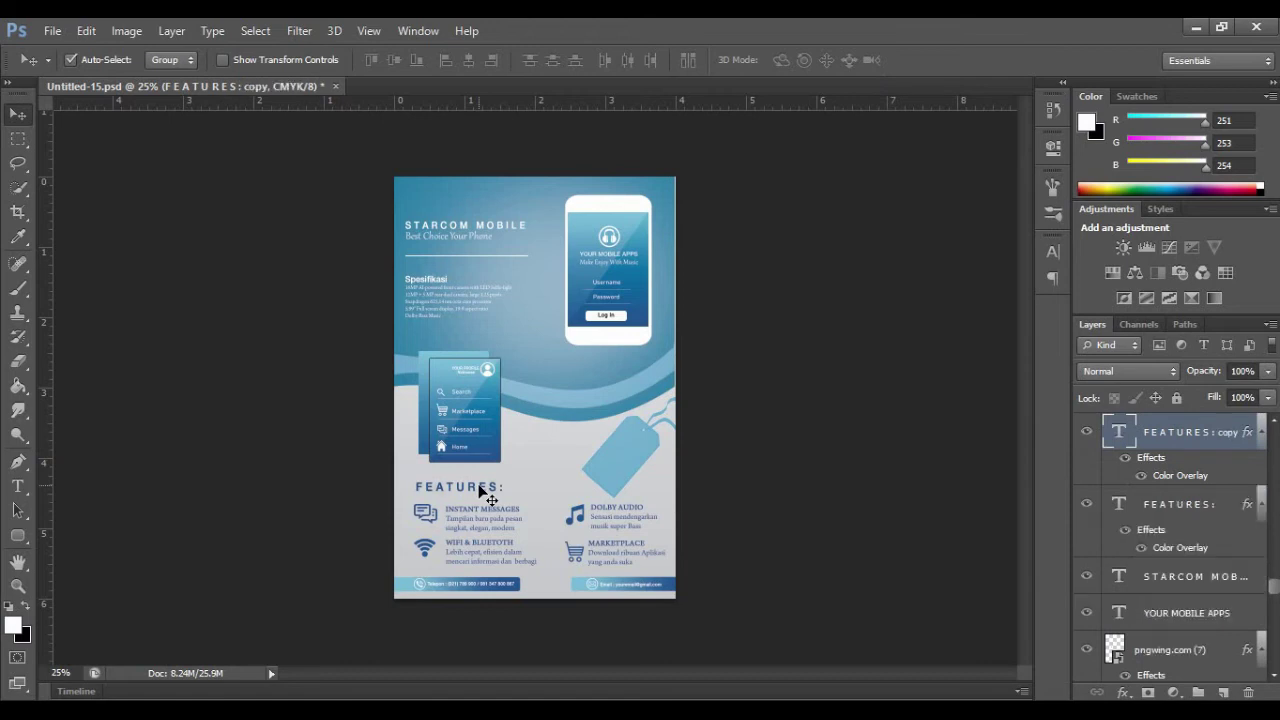
{"action": "left_click_drag", "start_coordinate": [480, 489], "coordinate": [587, 447]}
{"action": "key", "text": "t"}
{"action": "left_click", "coordinate": [590, 447]}
{"action": "key", "text": "ctrl+a"}
{"action": "type", "text": "di"}
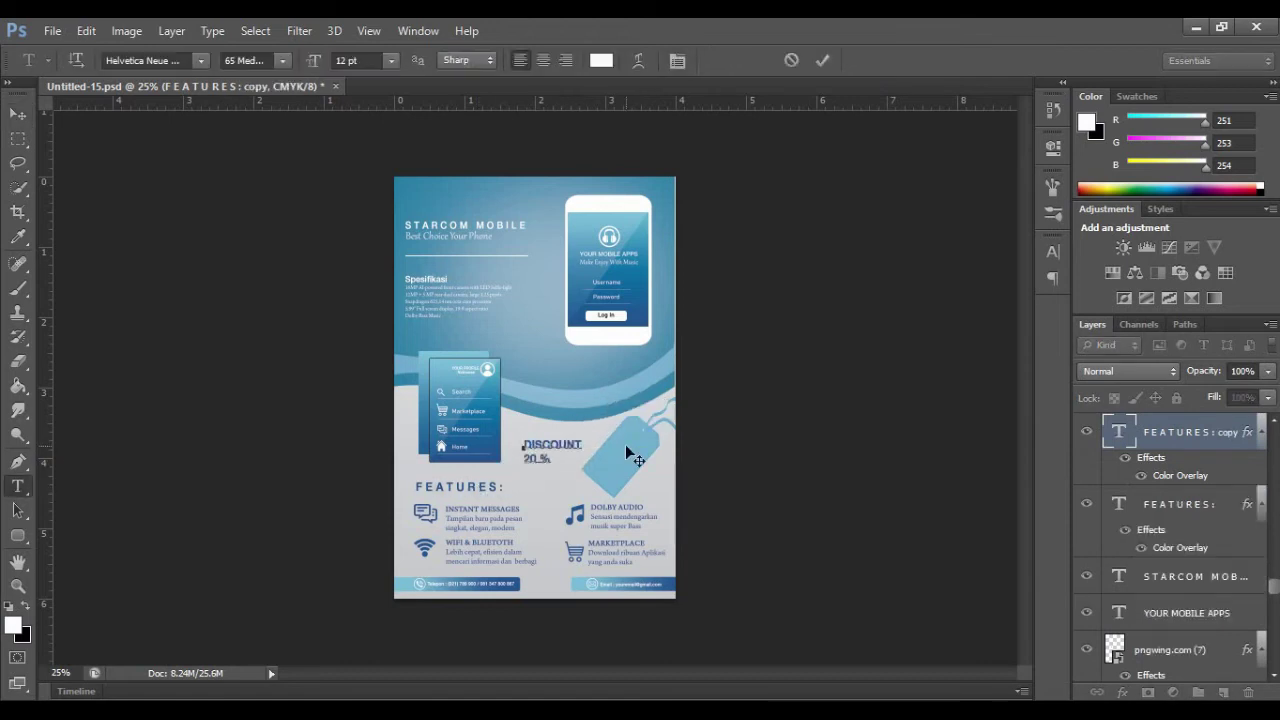
{"action": "key", "text": "ctrl+a"}
{"action": "left_click", "coordinate": [553, 457]}
{"action": "key", "text": "BackSpace"}
{"action": "key", "text": "BackSpace"}
{"action": "key", "text": "ctrl+a"}
{"action": "left_click", "coordinate": [391, 61]}
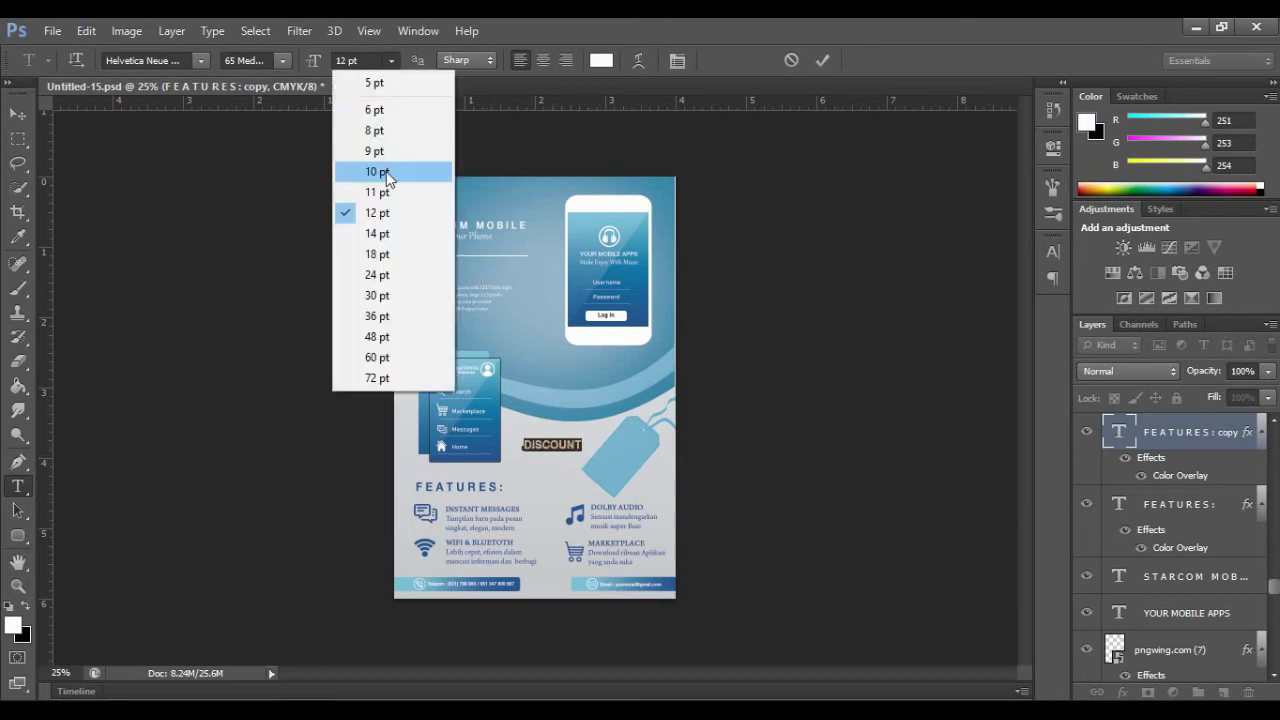
{"action": "left_click", "coordinate": [384, 173]}
{"action": "key", "text": "ctrl+Return"}
Step: Nudge the DISCOUNT text onto the tag and rotate it about 44° along it
{"action": "key", "text": "ctrl+t"}
{"action": "key", "text": "shift+Right"}
{"action": "key", "text": "shift+Right"}
{"action": "key", "text": "shift+Right"}
{"action": "key", "text": "shift+Right"}
{"action": "key", "text": "shift+Right"}
{"action": "key", "text": "shift+Right"}
{"action": "key", "text": "shift+Right"}
{"action": "key", "text": "shift+Right"}
{"action": "key", "text": "shift+Right"}
{"action": "key", "text": "shift+Right"}
{"action": "key", "text": "shift+Right"}
{"action": "key", "text": "shift+Right"}
{"action": "key", "text": "shift+Right"}
{"action": "key", "text": "shift+Right"}
{"action": "key", "text": "shift+Right"}
{"action": "key", "text": "shift+Right"}
{"action": "key", "text": "shift+Right"}
{"action": "key", "text": "shift+Right"}
{"action": "key", "text": "shift+Right"}
{"action": "key", "text": "Down"}
{"action": "key", "text": "Down"}
{"action": "key", "text": "Down"}
{"action": "key", "text": "Down"}
{"action": "key", "text": "Down"}
{"action": "key", "text": "Down"}
{"action": "key", "text": "Down"}
{"action": "key", "text": "Down"}
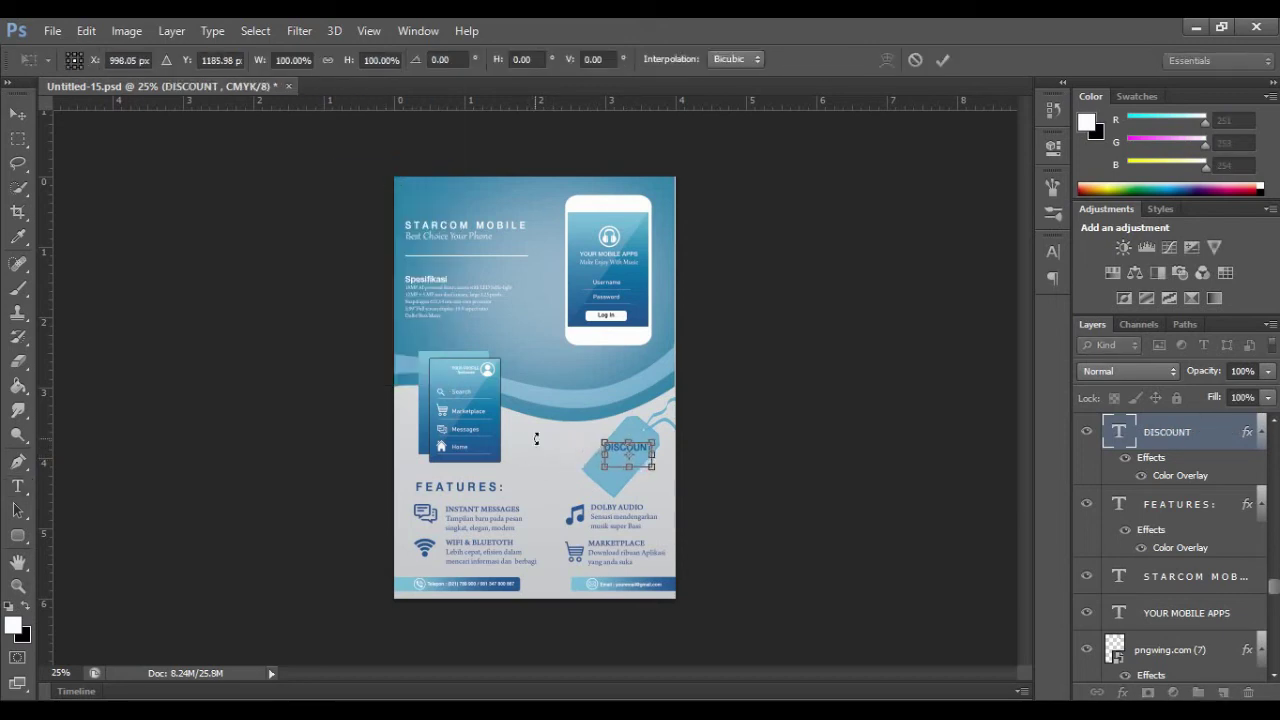
{"action": "left_click", "coordinate": [944, 60]}
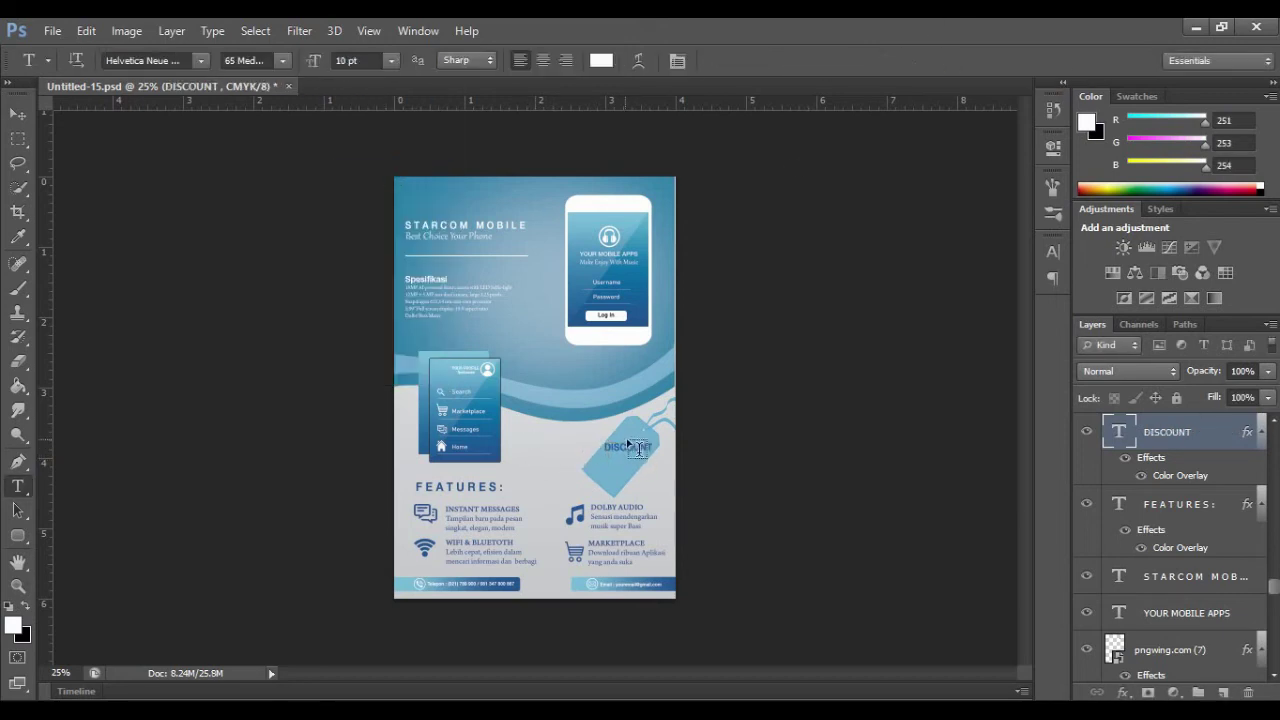
{"action": "key", "text": "ctrl+t"}
{"action": "left_click", "coordinate": [86, 31]}
{"action": "mouse_move", "coordinate": [351, 388]}
{"action": "left_click", "coordinate": [393, 424]}
{"action": "left_click_drag", "start_coordinate": [660, 453], "coordinate": [648, 476]}
{"action": "left_click", "coordinate": [943, 61]}
{"action": "key", "text": "ctrl+t"}
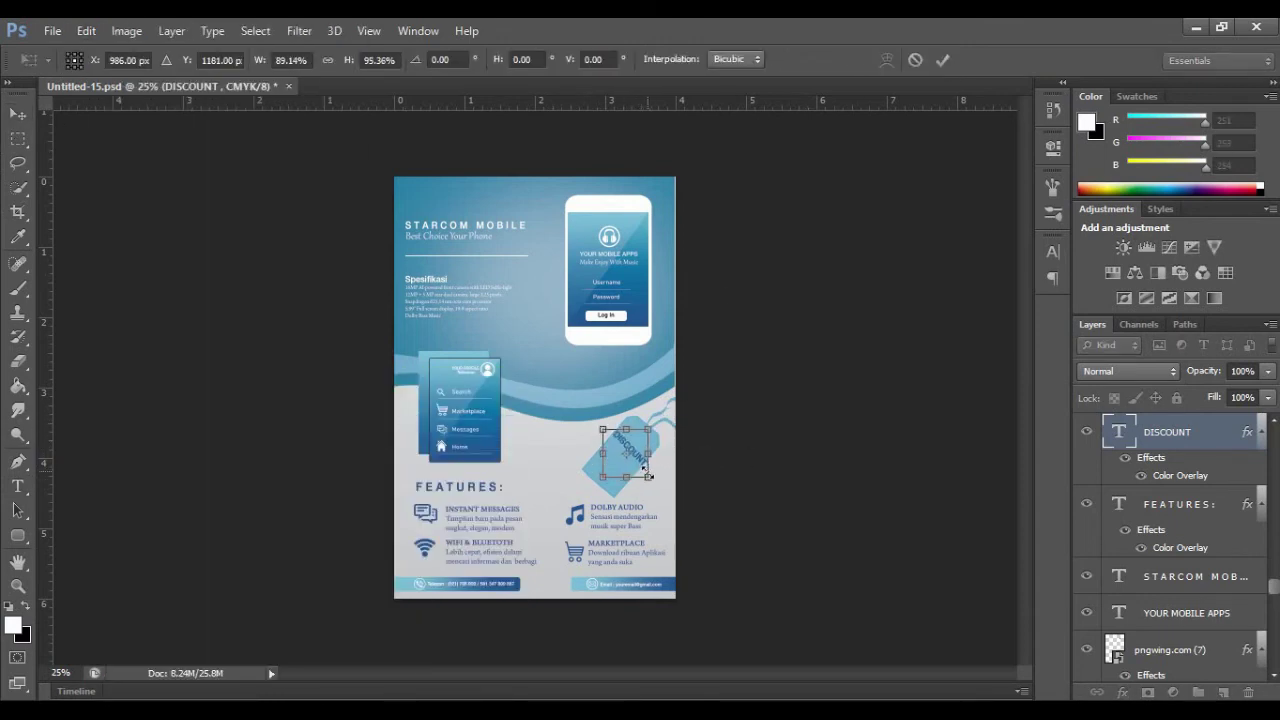
{"action": "key", "text": "Return"}
Step: Shorten the text to DISC at 12 pt and nudge it slightly right and down
{"action": "left_click", "coordinate": [18, 486]}
{"action": "left_click_drag", "start_coordinate": [613, 428], "coordinate": [653, 470]}
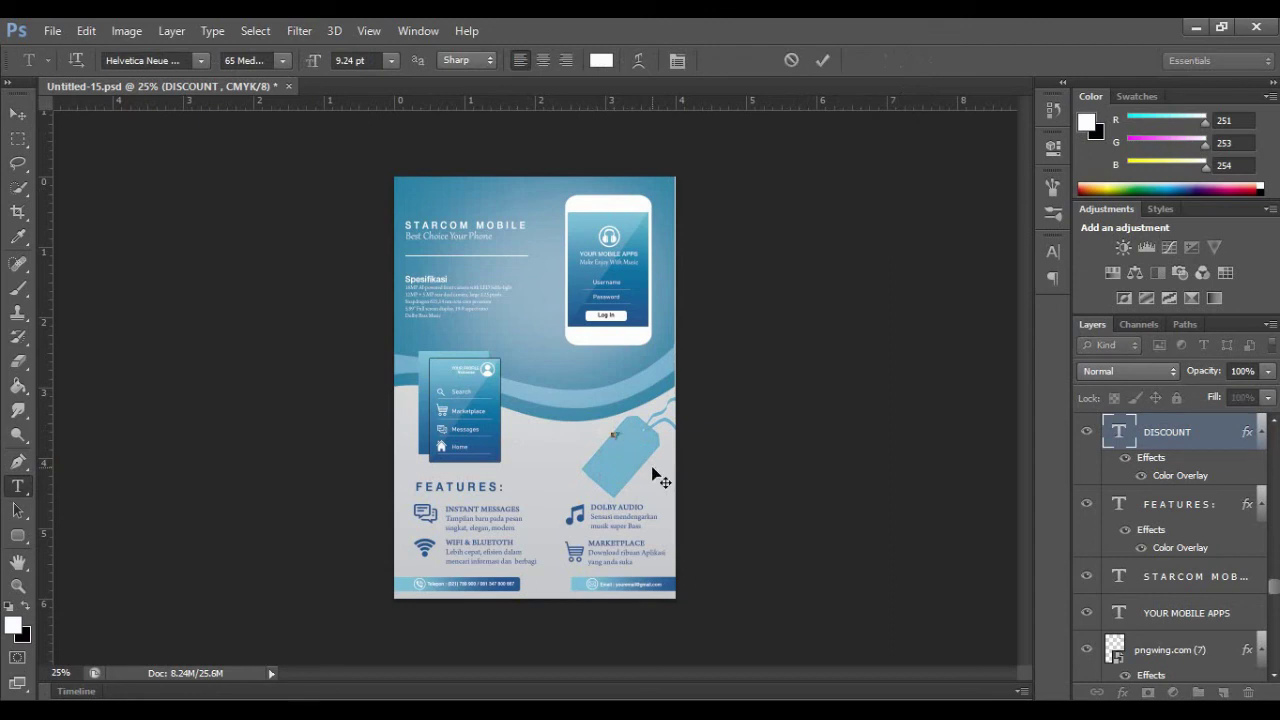
{"action": "left_click", "coordinate": [392, 61]}
{"action": "left_click", "coordinate": [390, 189]}
{"action": "left_click", "coordinate": [392, 61]}
{"action": "left_click", "coordinate": [389, 217]}
{"action": "left_click", "coordinate": [822, 61]}
{"action": "key", "text": "ctrl+t"}
{"action": "left_click_drag", "start_coordinate": [616, 443], "coordinate": [652, 454]}
{"action": "left_click", "coordinate": [941, 64]}
Step: Add a new '20 %' text on the tag at 24 pt
{"action": "left_click", "coordinate": [611, 453]}
{"action": "type", "text": "20 %"}
{"action": "left_click", "coordinate": [392, 61]}
{"action": "left_click", "coordinate": [388, 230]}
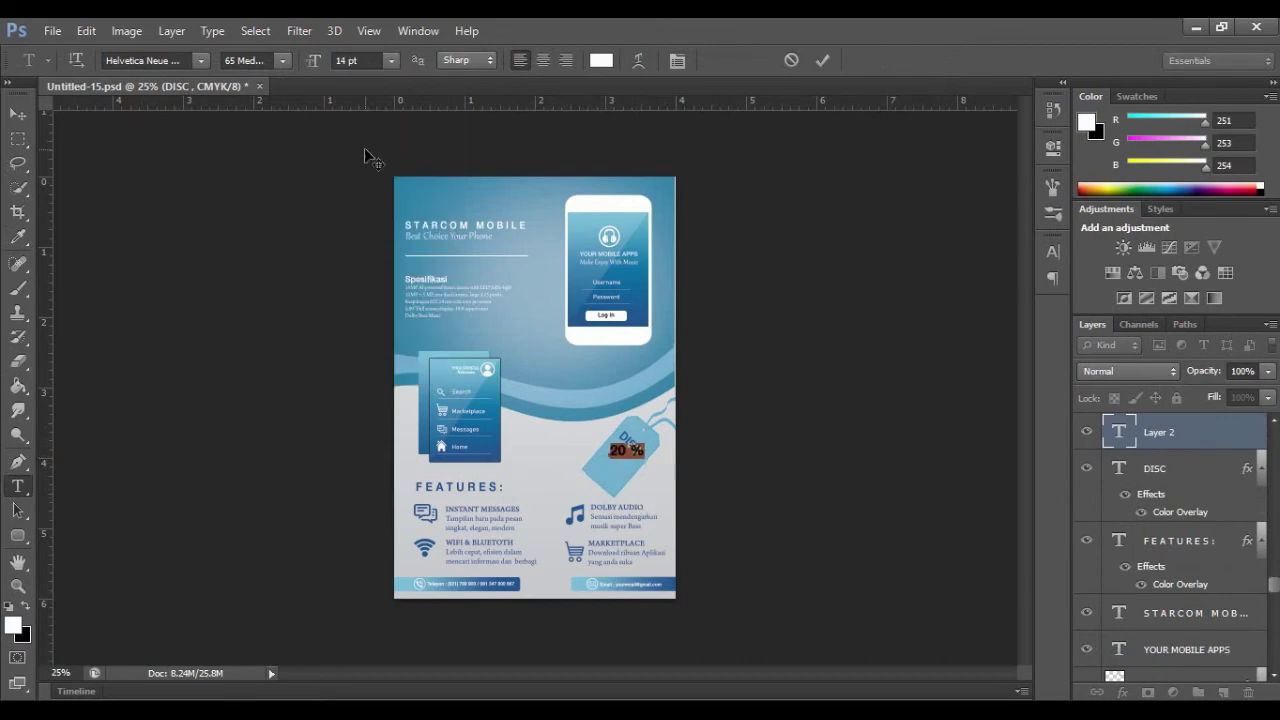
{"action": "left_click", "coordinate": [392, 61]}
{"action": "left_click", "coordinate": [405, 284]}
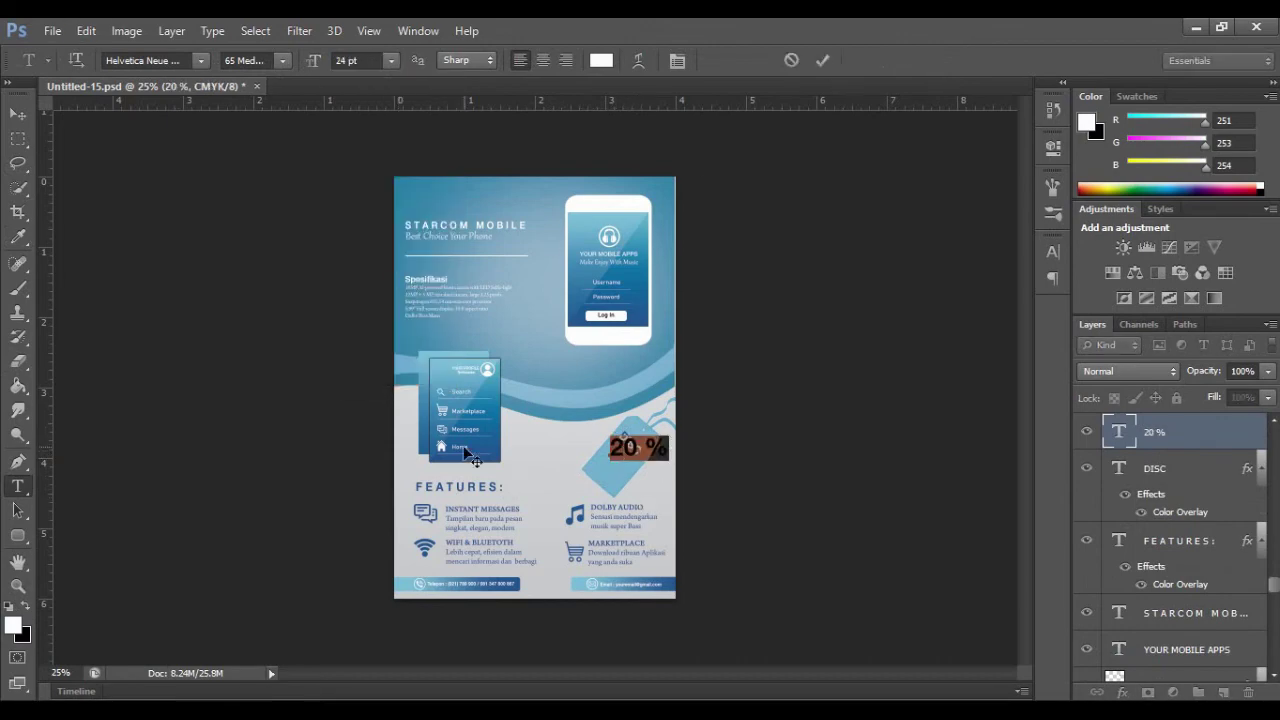
{"action": "left_click", "coordinate": [822, 60]}
Step: Rotate the 20 % text about 41° along the tag and nudge it into place
{"action": "key", "text": "v"}
{"action": "left_click", "coordinate": [86, 30]}
{"action": "mouse_move", "coordinate": [200, 381]}
{"action": "left_click", "coordinate": [395, 425]}
{"action": "left_click_drag", "start_coordinate": [674, 456], "coordinate": [616, 430]}
{"action": "key", "text": "shift+Down"}
{"action": "key", "text": "shift+Down"}
{"action": "key", "text": "shift+Left"}
{"action": "key", "text": "shift+Left"}
{"action": "key", "text": "Right"}
{"action": "key", "text": "Right"}
{"action": "key", "text": "Down"}
{"action": "key", "text": "Down"}
{"action": "key", "text": "Up"}
{"action": "key", "text": "Right"}
{"action": "key", "text": "Right"}
{"action": "key", "text": "Right"}
{"action": "left_click", "coordinate": [943, 60]}
Step: Reduce the 20 % text to 16 pt
{"action": "key", "text": "t"}
{"action": "left_click", "coordinate": [392, 61]}
{"action": "left_click", "coordinate": [392, 235]}
{"action": "key", "text": "Up"}
{"action": "key", "text": "Up"}
{"action": "left_click", "coordinate": [822, 61]}
Step: Give the DISC text a near-white colour overlay
{"action": "left_click", "coordinate": [601, 61]}
{"action": "left_click", "coordinate": [1141, 260]}
{"action": "left_click", "coordinate": [822, 62]}
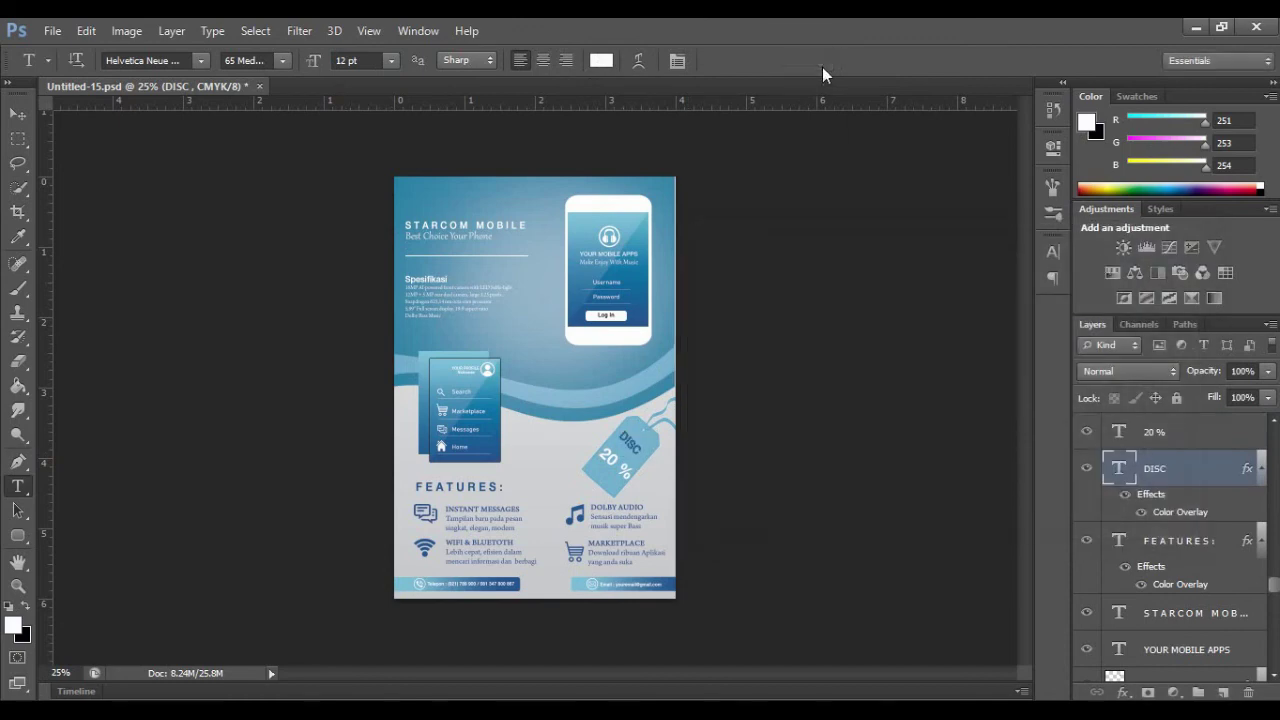
{"action": "double_click", "coordinate": [1180, 512]}
{"action": "left_click", "coordinate": [1114, 149]}
{"action": "left_click", "coordinate": [957, 271]}
{"action": "left_click", "coordinate": [932, 273]}
{"action": "left_click", "coordinate": [1142, 261]}
{"action": "left_click", "coordinate": [1256, 118]}
Step: Commit the 20 % text and apply a final transform so it sits beneath DISC
{"action": "left_click", "coordinate": [620, 465]}
{"action": "left_click", "coordinate": [1053, 251]}
{"action": "left_click", "coordinate": [1053, 251]}
{"action": "left_click", "coordinate": [18, 114]}
{"action": "key", "text": "ctrl+t"}
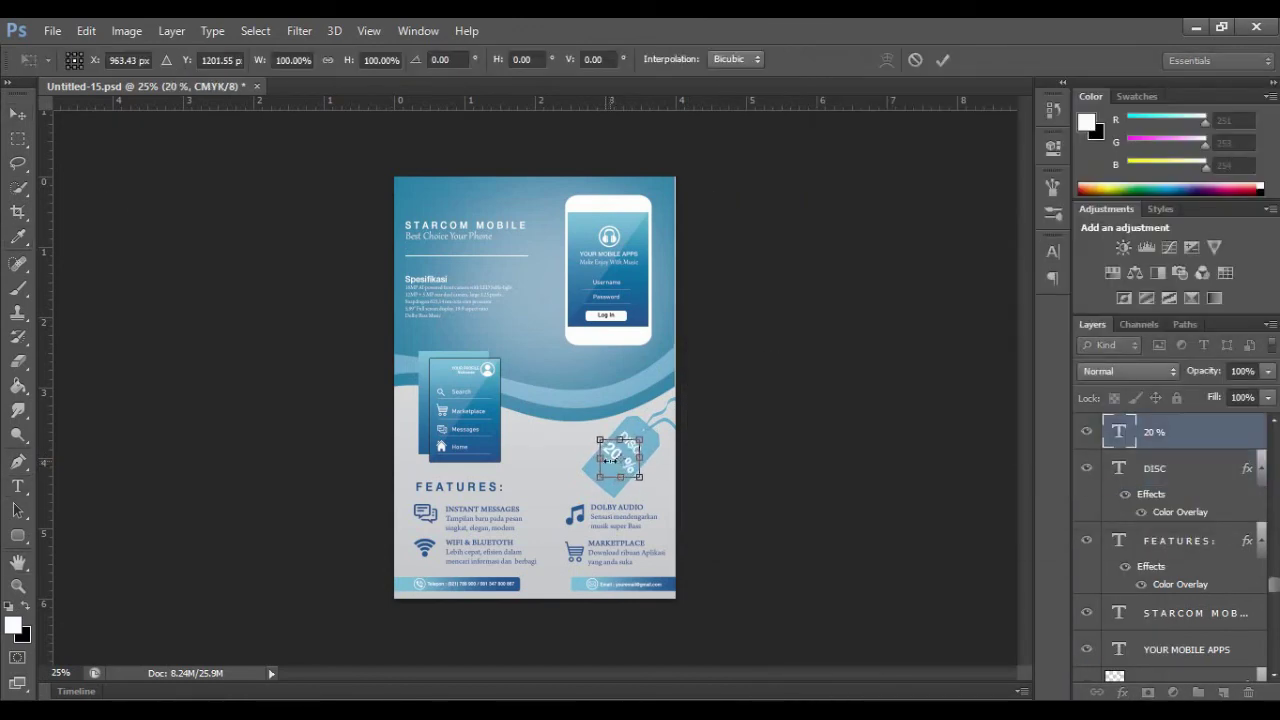
{"action": "left_click", "coordinate": [943, 58]}
{"action": "key", "text": "t"}
{"action": "left_click", "coordinate": [624, 467]}
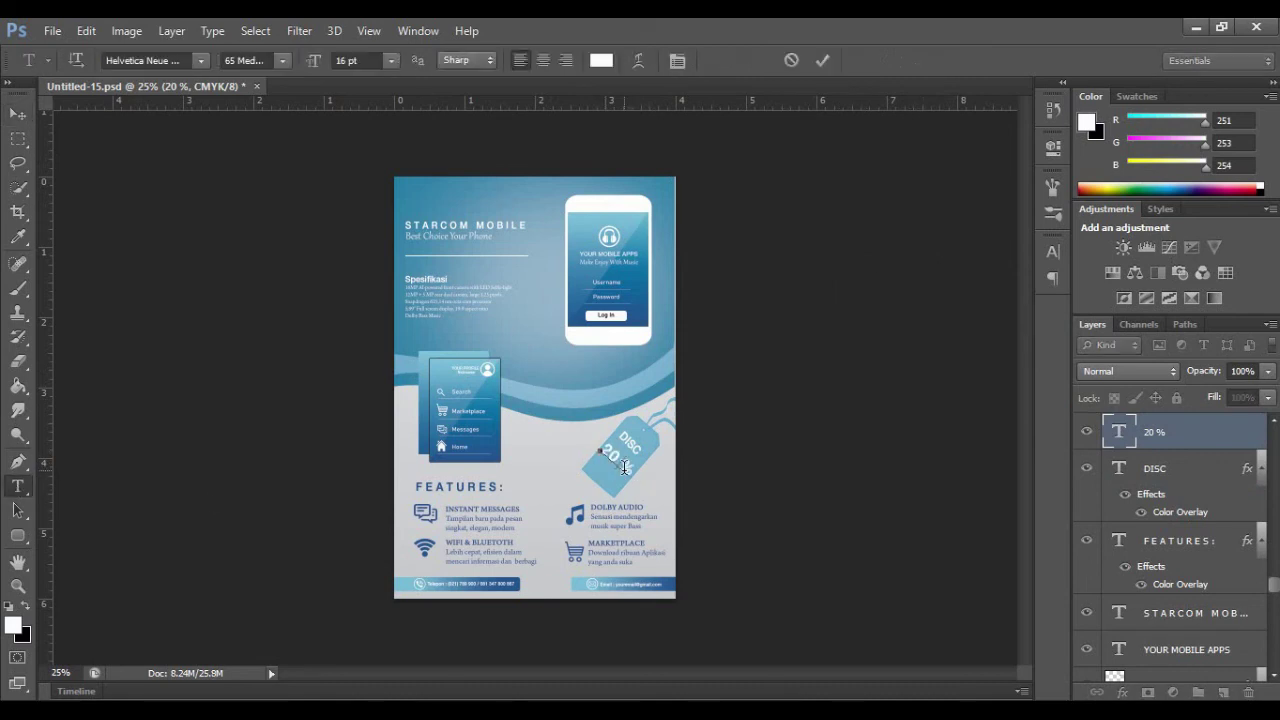
{"action": "left_click", "coordinate": [822, 60]}
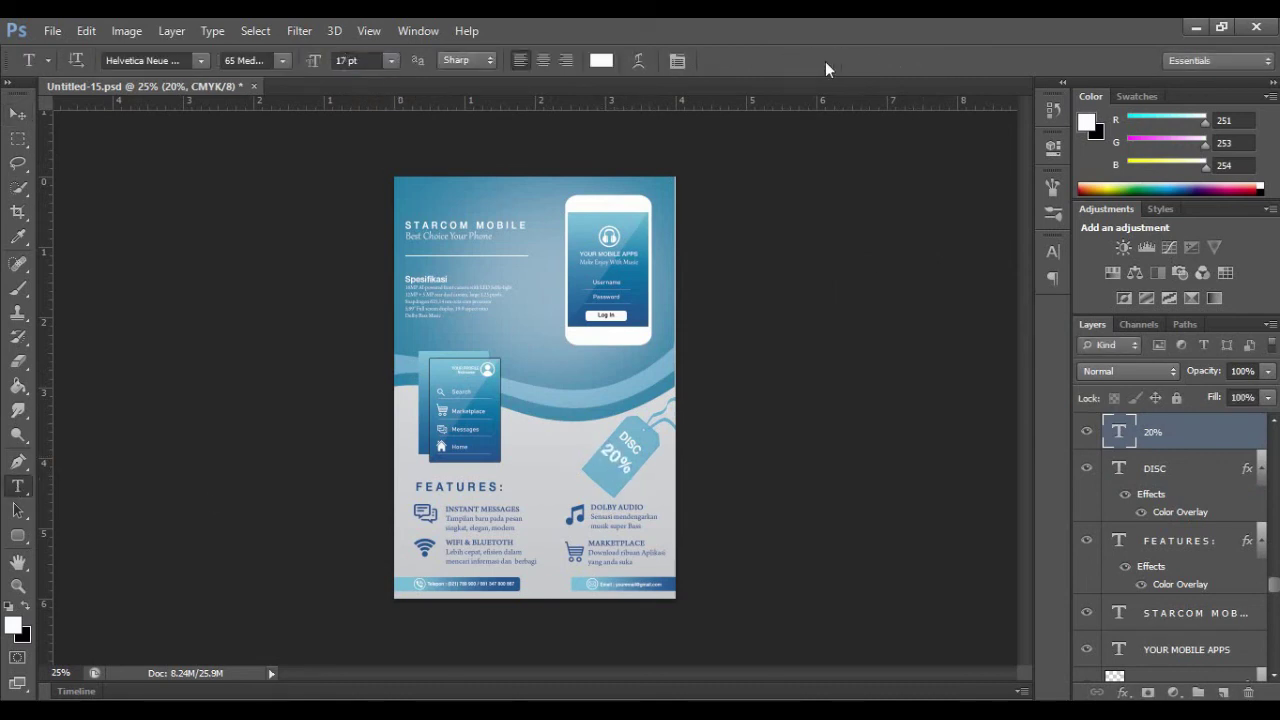
{"action": "key", "text": "v"}
{"action": "key", "text": "ctrl+t"}
{"action": "key", "text": "Return"}
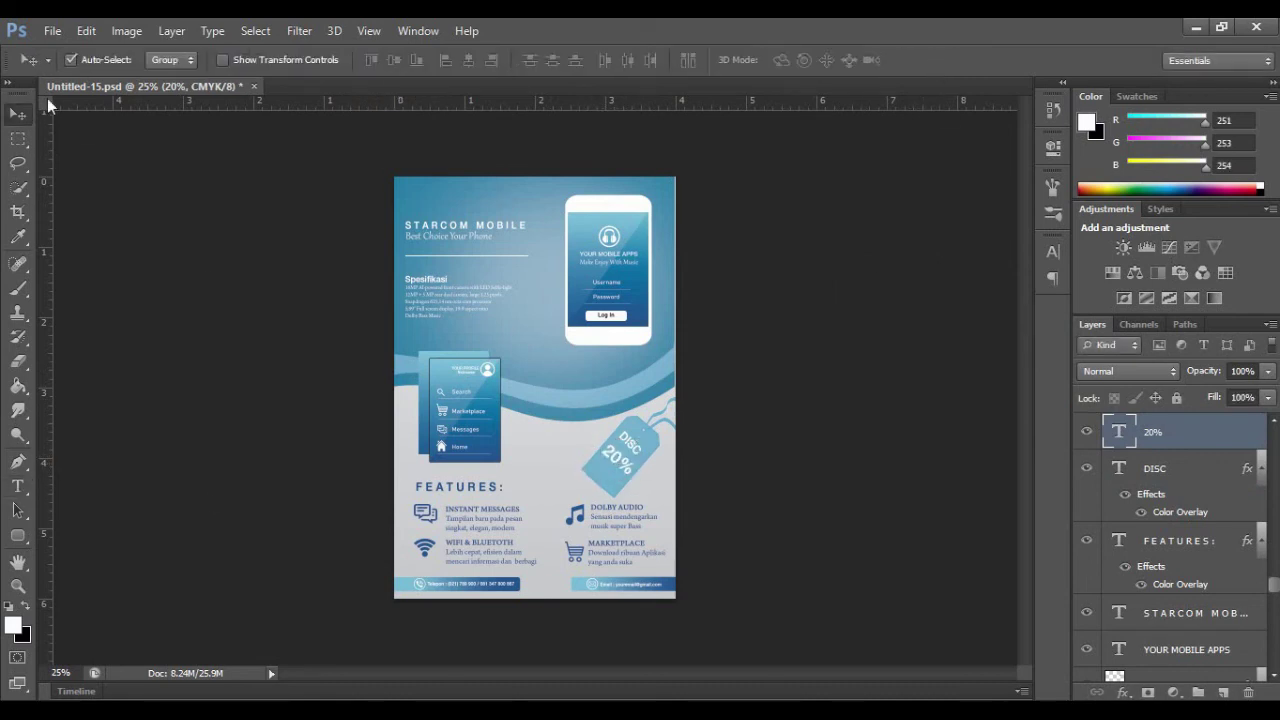
Step: Place badge image P and shrink it into the flyer's top-left corner above STARCOM MOBILE
{"action": "left_click", "coordinate": [52, 31]}
{"action": "left_click", "coordinate": [92, 337]}
{"action": "scroll", "coordinate": [790, 380], "scroll_direction": "down", "scroll_amount": 3}
{"action": "left_click", "coordinate": [645, 260]}
{"action": "left_click", "coordinate": [998, 614]}
{"action": "left_click_drag", "start_coordinate": [498, 345], "coordinate": [501, 165]}
{"action": "left_click_drag", "start_coordinate": [679, 257], "coordinate": [553, 212]}
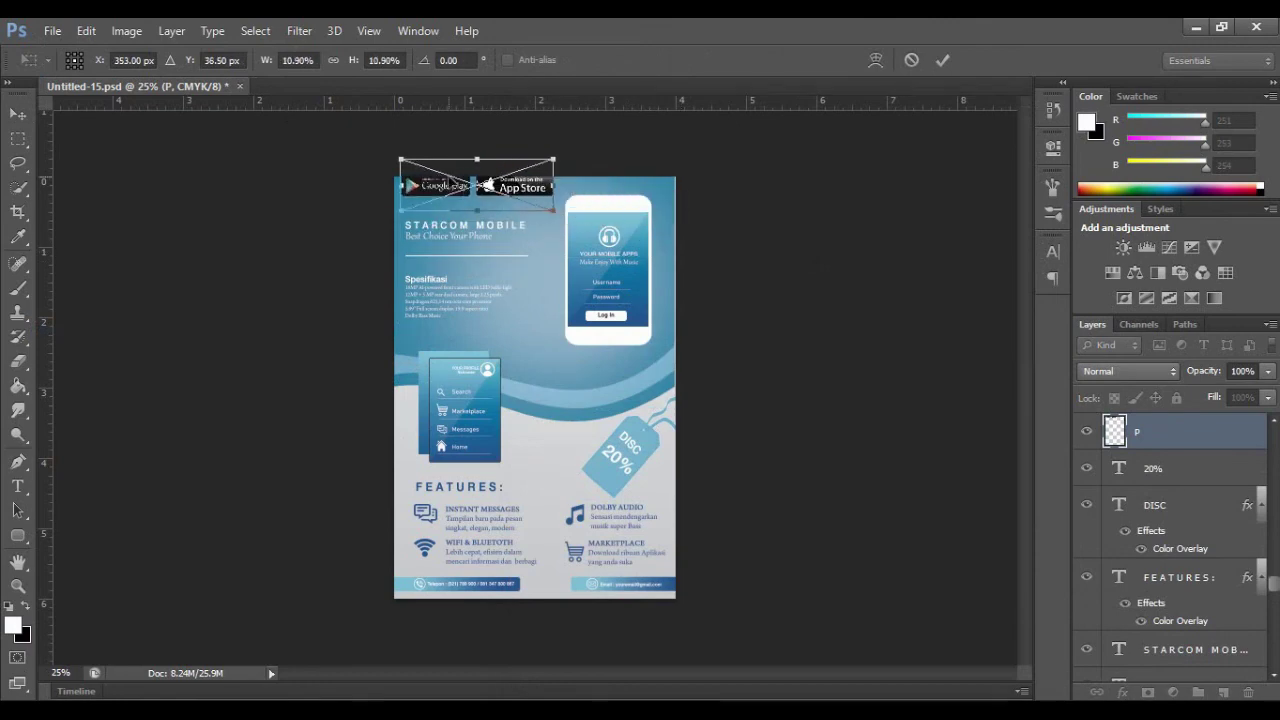
{"action": "left_click_drag", "start_coordinate": [446, 187], "coordinate": [446, 197]}
{"action": "left_click_drag", "start_coordinate": [553, 222], "coordinate": [517, 209]}
{"action": "left_click_drag", "start_coordinate": [428, 192], "coordinate": [428, 195]}
{"action": "left_click", "coordinate": [943, 60]}
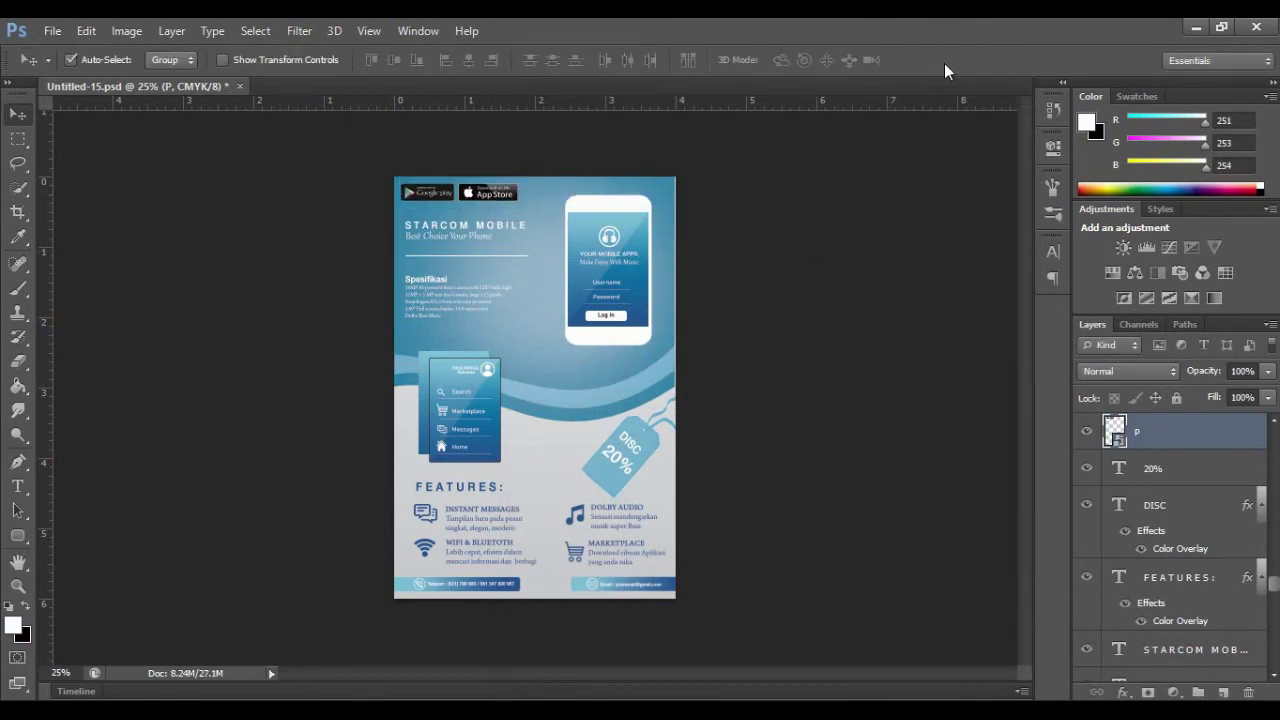
{"action": "key", "text": "z"}
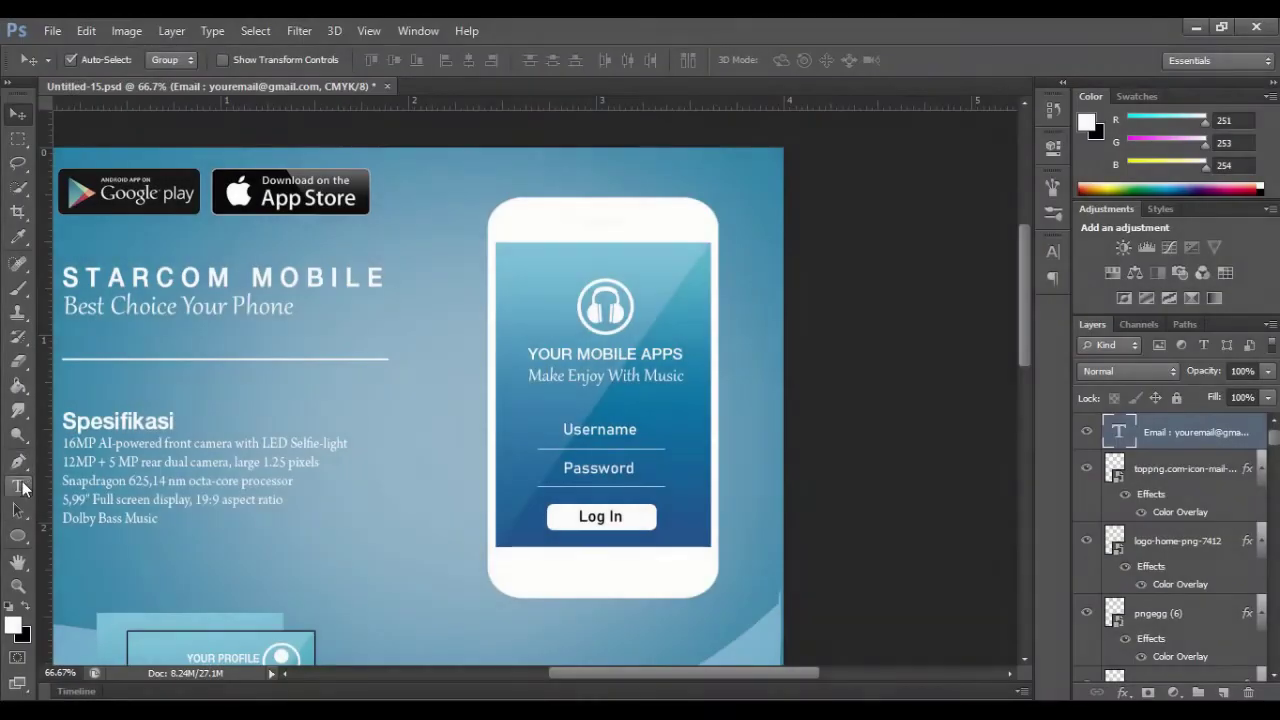
Step: Draw a short line with the Line Tool at the top of the phone
{"action": "left_click", "coordinate": [19, 537]}
{"action": "left_click", "coordinate": [97, 603]}
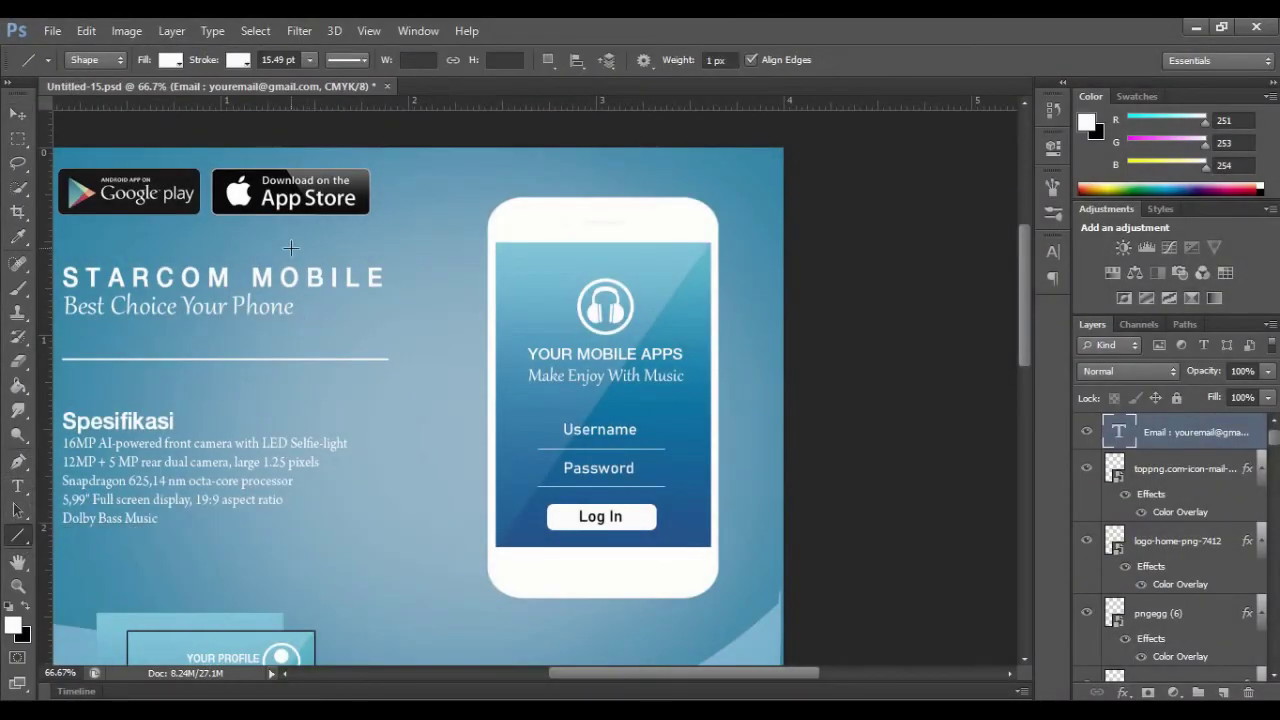
{"action": "left_click_drag", "start_coordinate": [587, 224], "coordinate": [633, 222]}
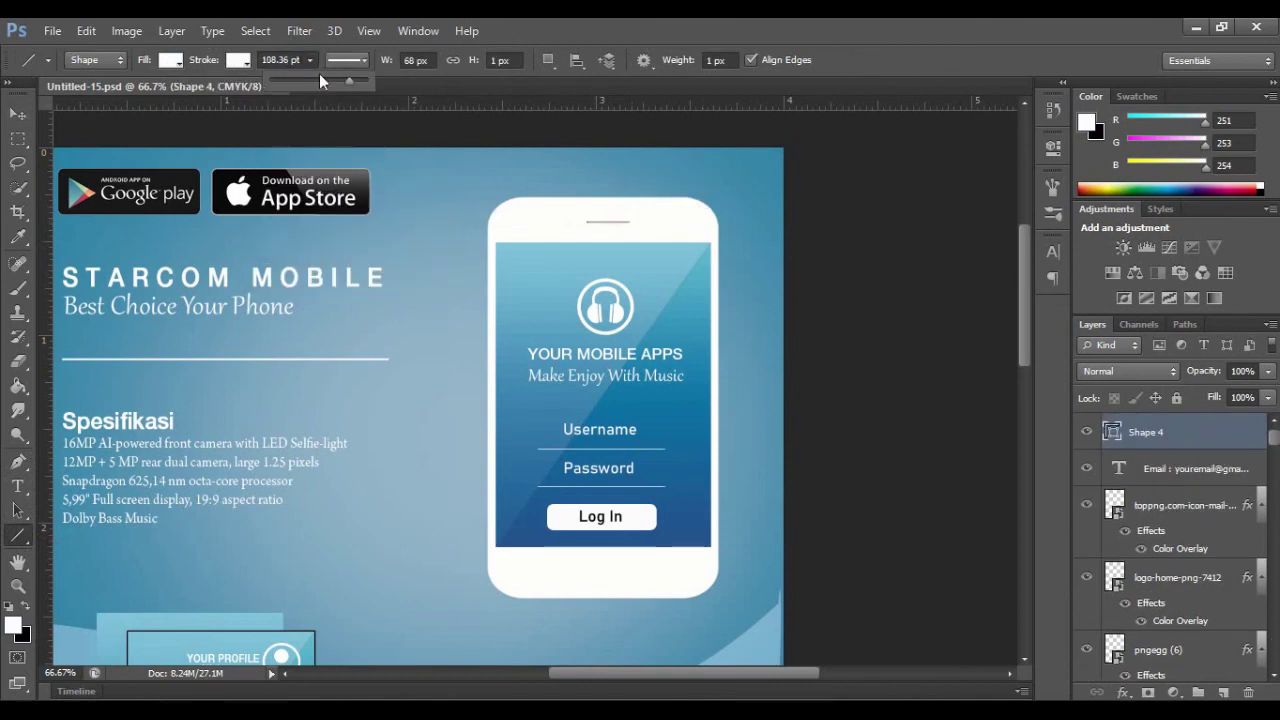
{"action": "key", "text": "v"}
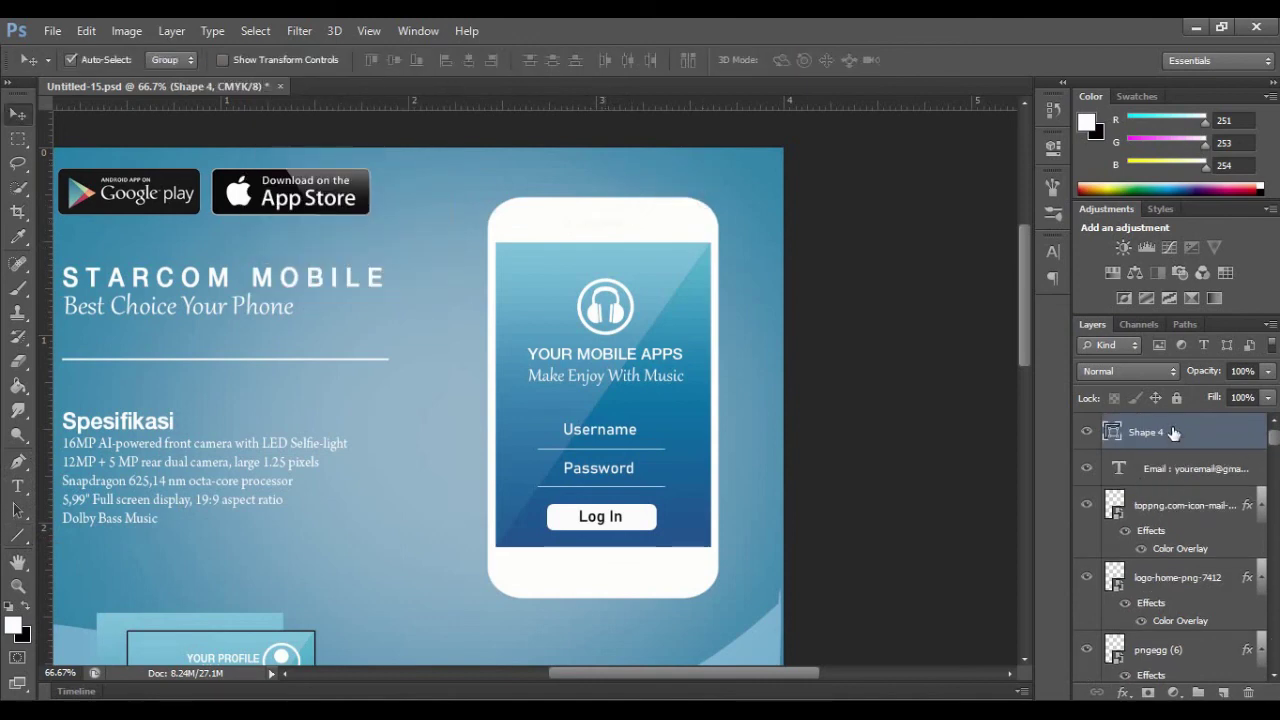
{"action": "left_click_drag", "start_coordinate": [600, 235], "coordinate": [603, 195]}
Step: Give the speaker line a stroke and position it just below the phone's top edge
{"action": "right_click", "coordinate": [1160, 436]}
{"action": "left_click", "coordinate": [792, 124]}
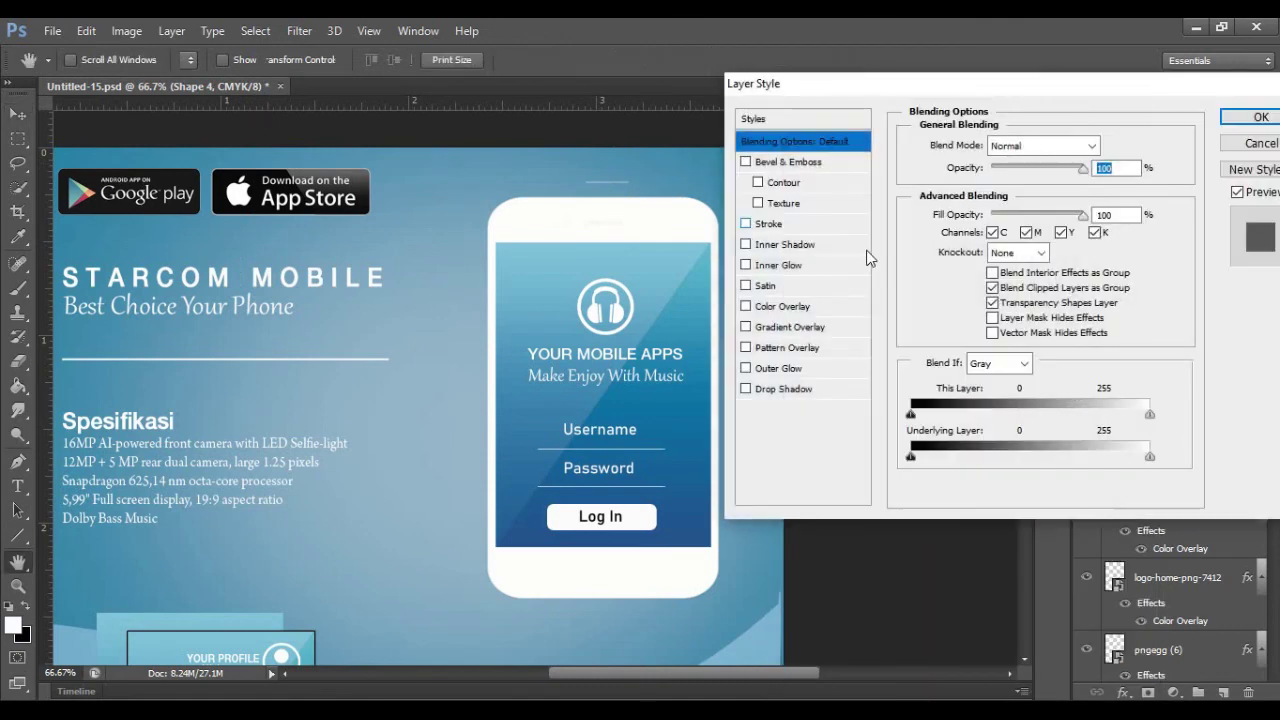
{"action": "left_click", "coordinate": [768, 223]}
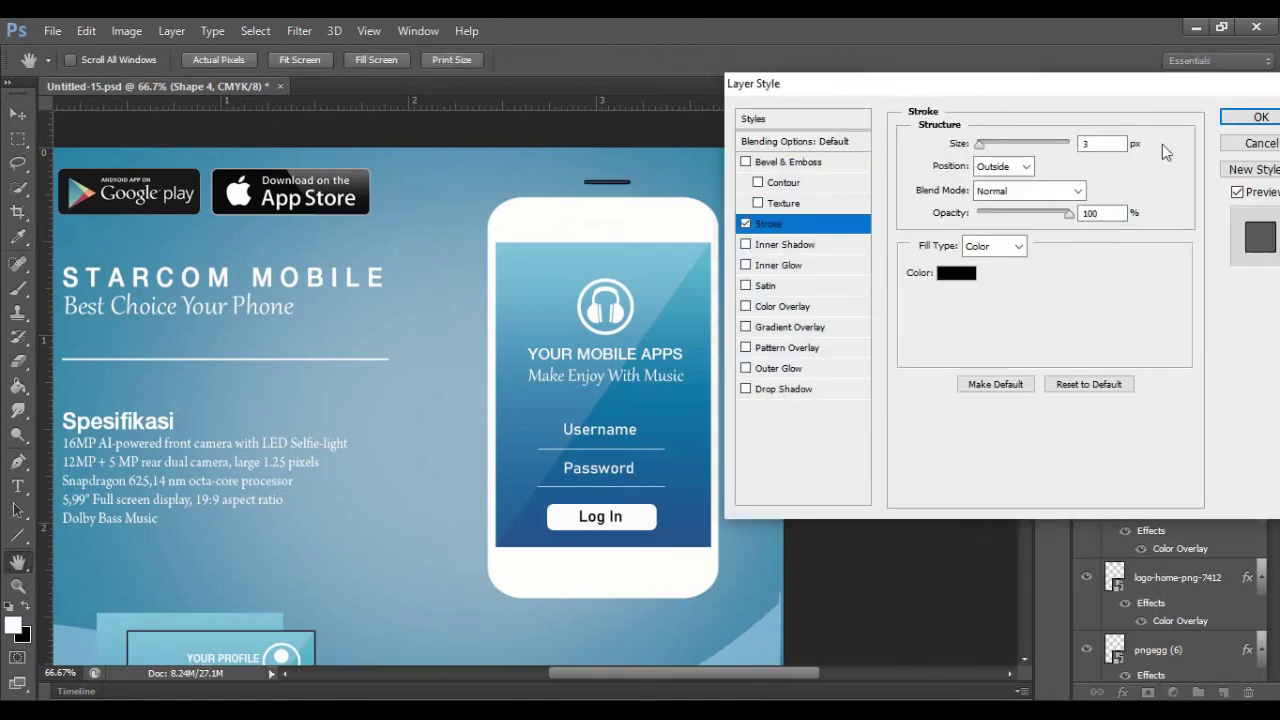
{"action": "left_click", "coordinate": [1260, 117]}
{"action": "left_click_drag", "start_coordinate": [600, 184], "coordinate": [594, 223]}
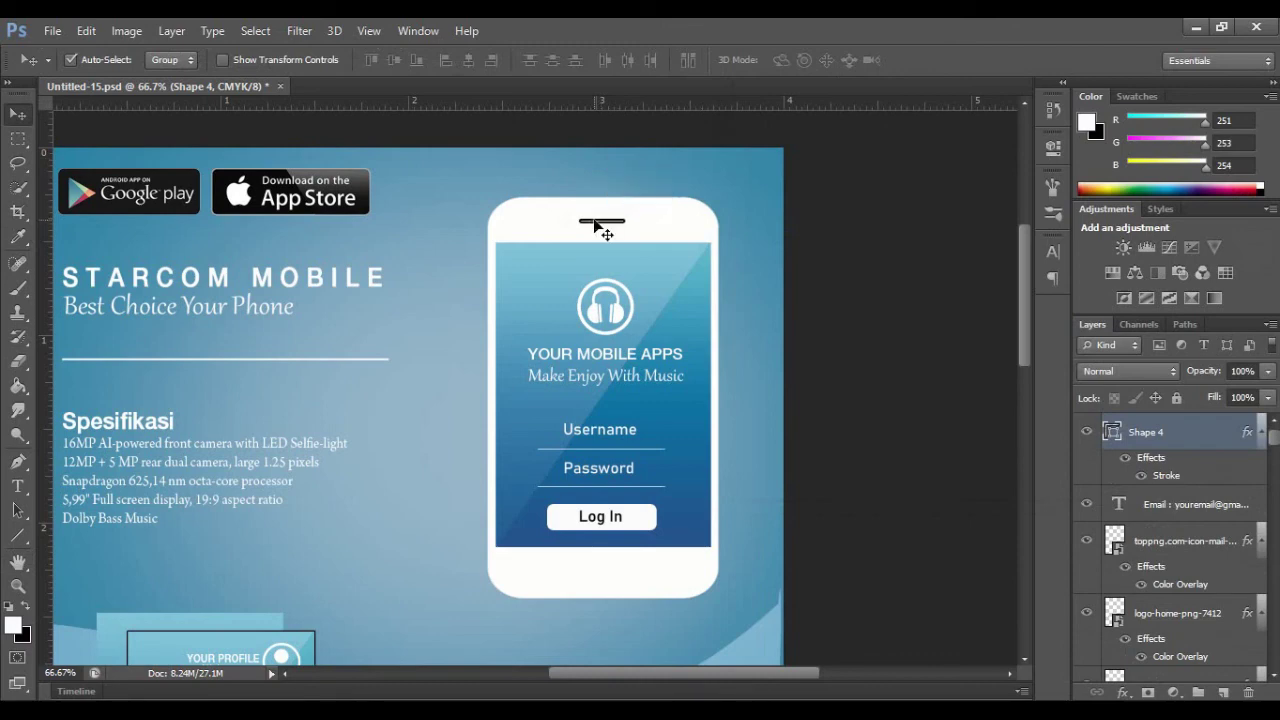
{"action": "left_click", "coordinate": [440, 285]}
{"action": "left_click", "coordinate": [24, 436]}
Step: With black as the colour, draw a small circle beside the speaker slit as the camera dot
{"action": "left_click", "coordinate": [17, 566]}
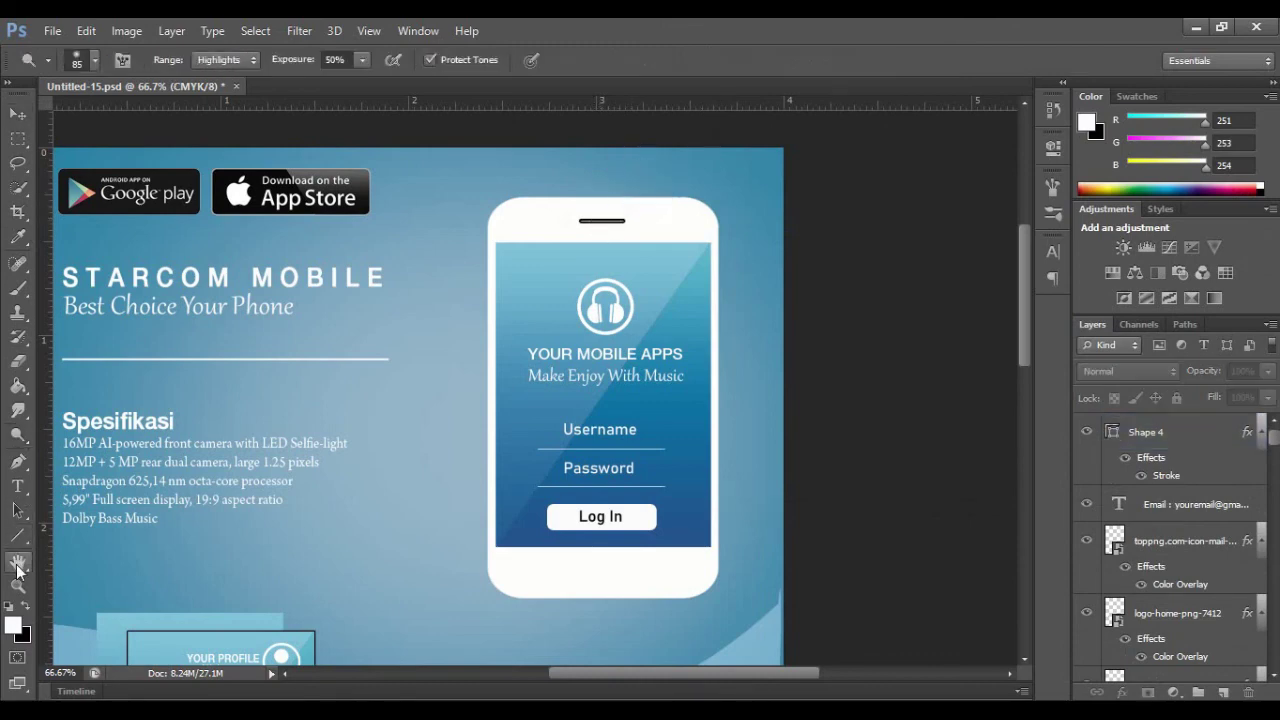
{"action": "left_click", "coordinate": [17, 536]}
{"action": "left_click", "coordinate": [24, 609]}
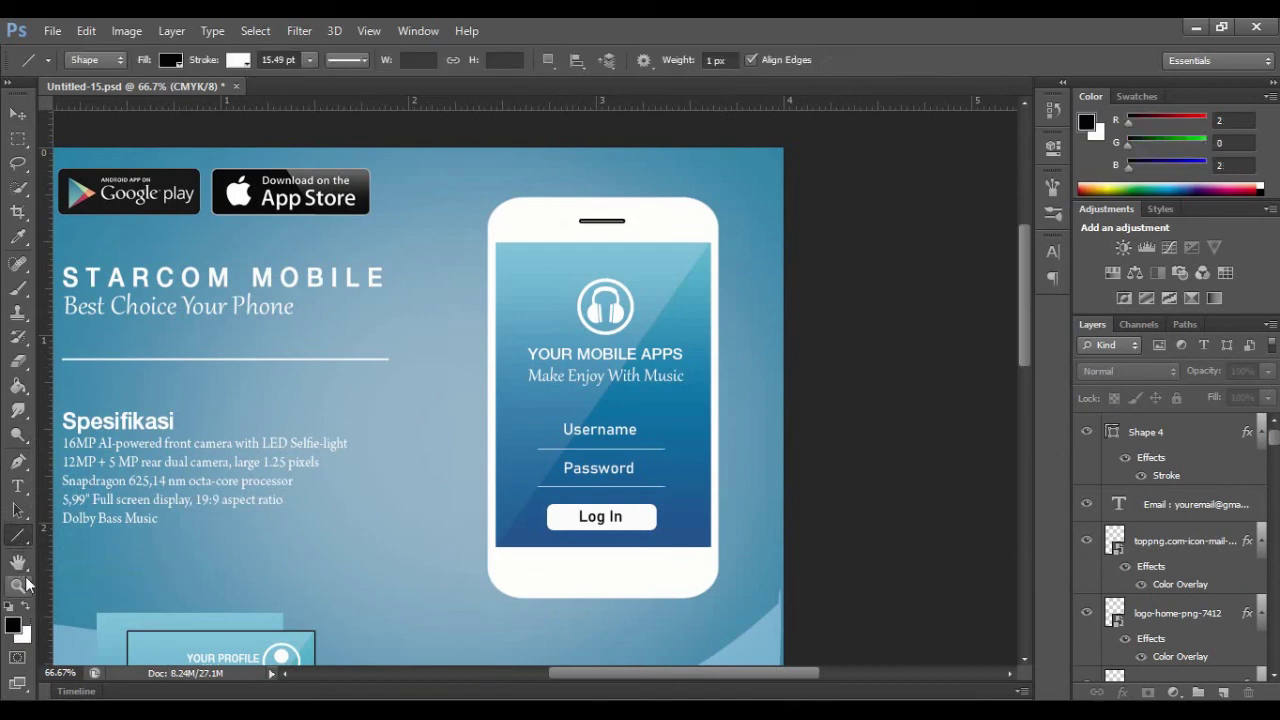
{"action": "right_click", "coordinate": [26, 545]}
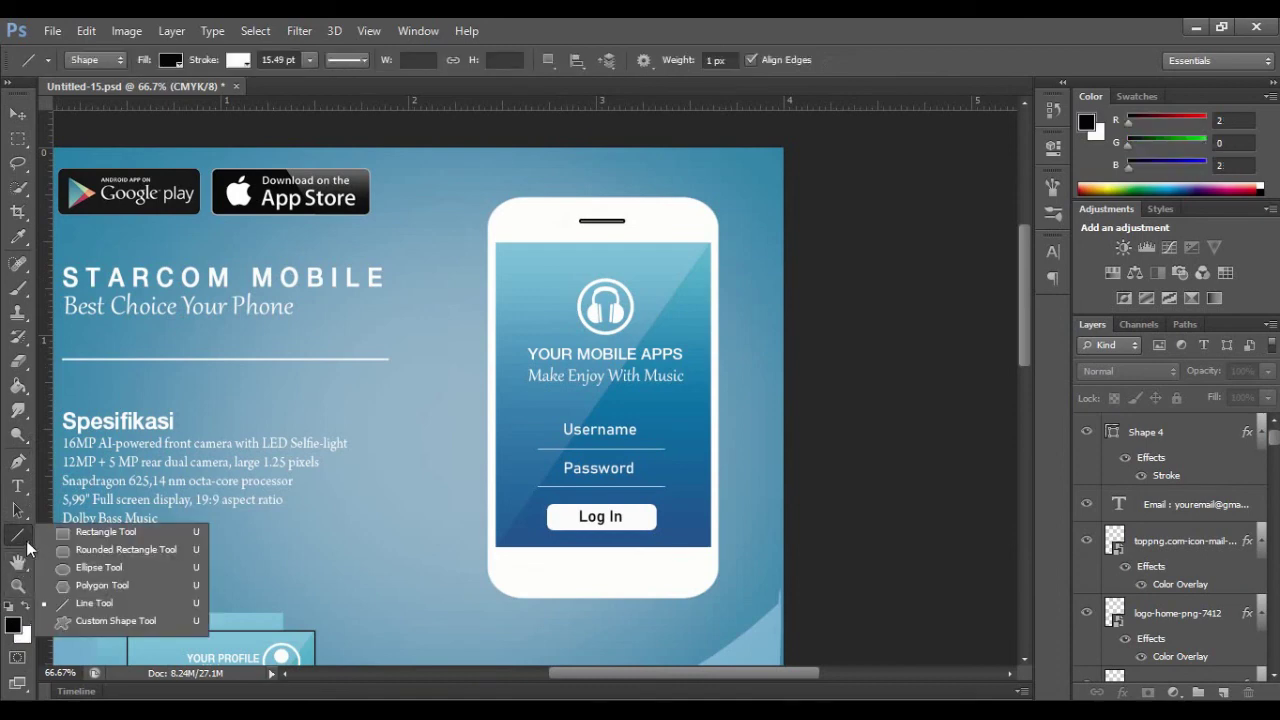
{"action": "left_click", "coordinate": [100, 567]}
{"action": "left_click_drag", "start_coordinate": [566, 223], "coordinate": [573, 230]}
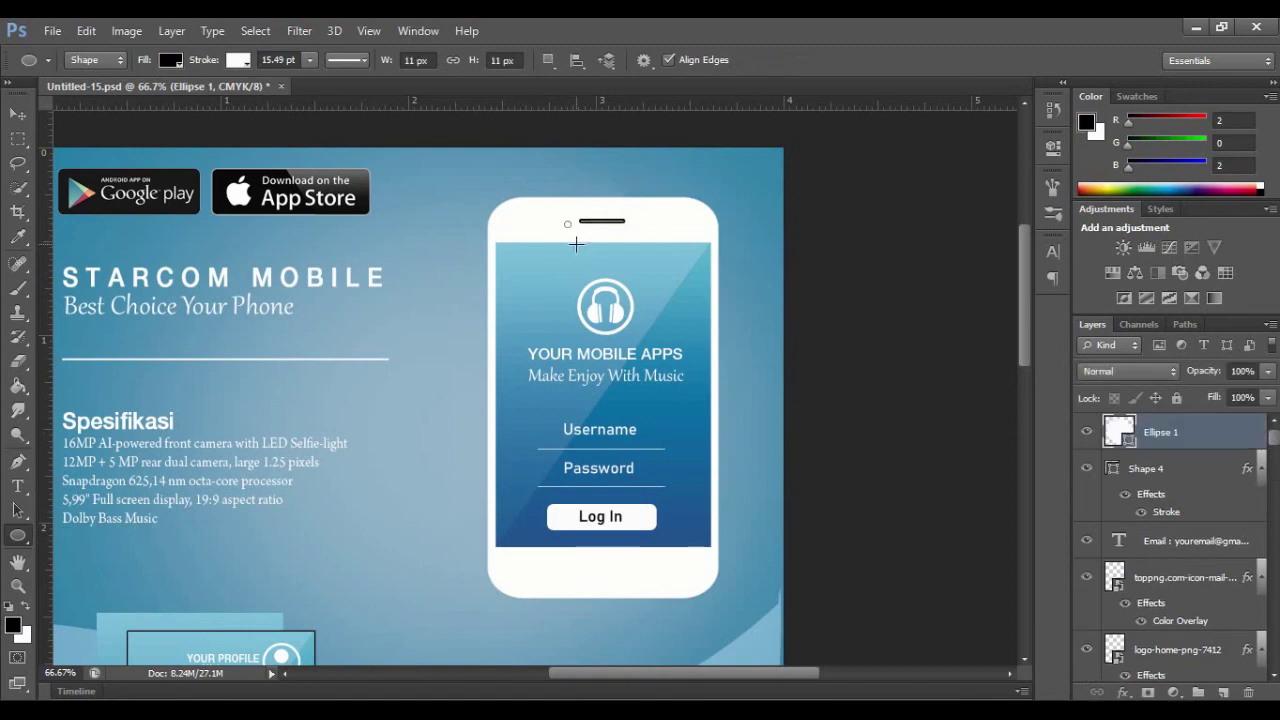
Step: Give the camera dot a dark Color Overlay and a black outline
{"action": "right_click", "coordinate": [1160, 431]}
{"action": "left_click", "coordinate": [800, 123]}
{"action": "left_click", "coordinate": [782, 307]}
{"action": "left_click", "coordinate": [1109, 146]}
{"action": "left_click", "coordinate": [711, 504]}
{"action": "left_click", "coordinate": [1143, 260]}
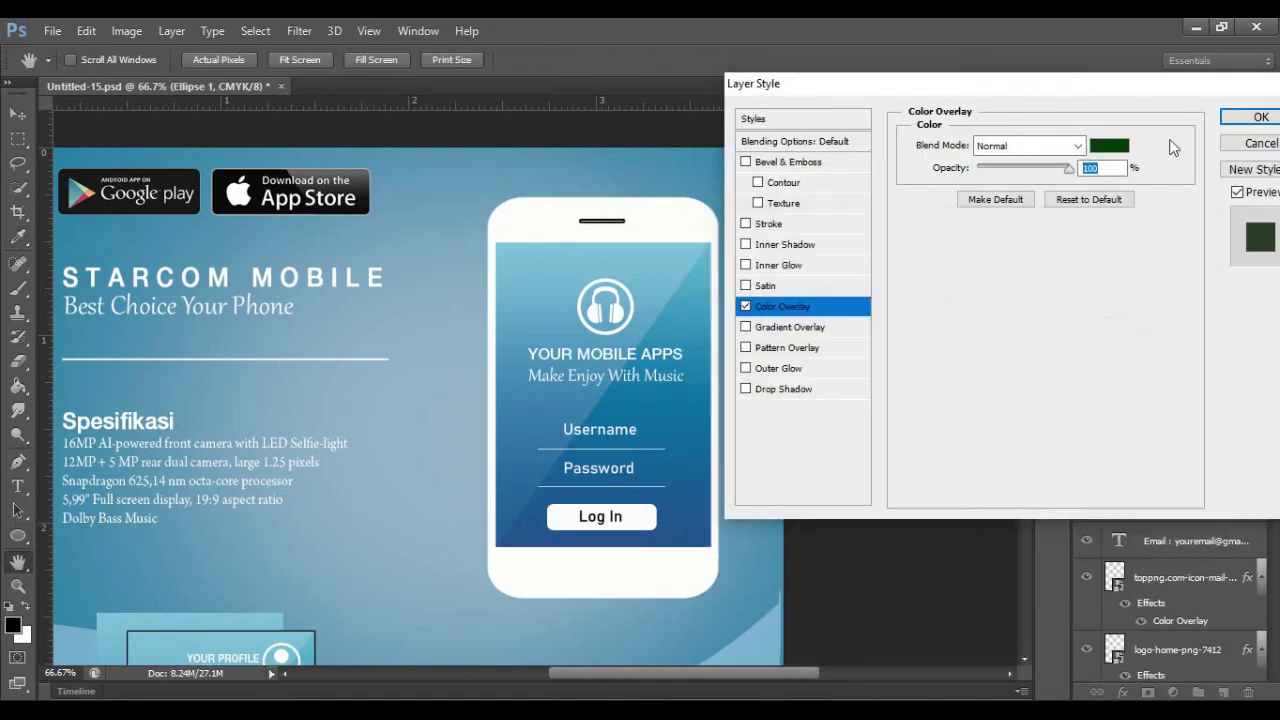
{"action": "left_click", "coordinate": [1233, 120]}
{"action": "left_click", "coordinate": [238, 60]}
{"action": "left_click", "coordinate": [149, 149]}
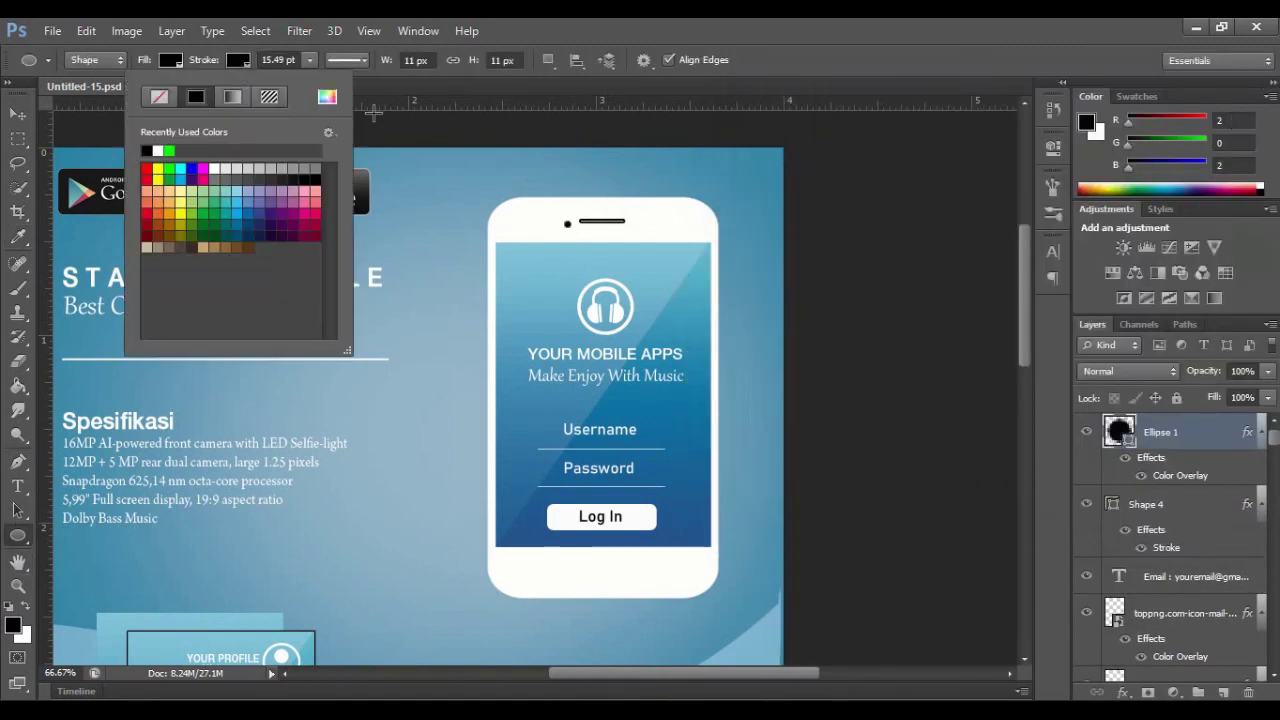
Step: Nudge the camera dot into place and enlarge it slightly with Ctrl+T
{"action": "key", "text": "v"}
{"action": "key", "text": "Up"}
{"action": "key", "text": "Up"}
{"action": "key", "text": "Up"}
{"action": "key", "text": "Right"}
{"action": "key", "text": "Right"}
{"action": "key", "text": "Right"}
{"action": "key", "text": "ctrl+t"}
{"action": "left_click_drag", "start_coordinate": [575, 217], "coordinate": [577, 215]}
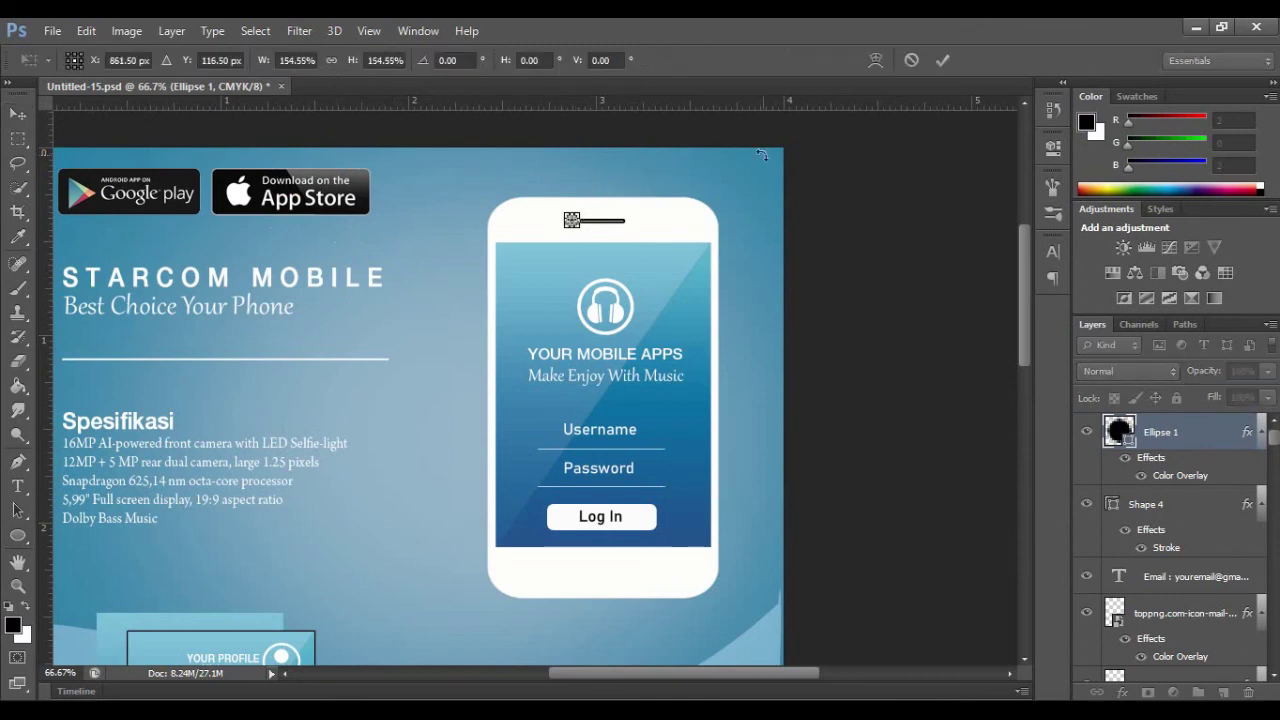
{"action": "left_click", "coordinate": [942, 60]}
{"action": "key", "text": "Left"}
{"action": "key", "text": "Left"}
{"action": "key", "text": "Left"}
{"action": "key", "text": "Down"}
{"action": "key", "text": "Down"}
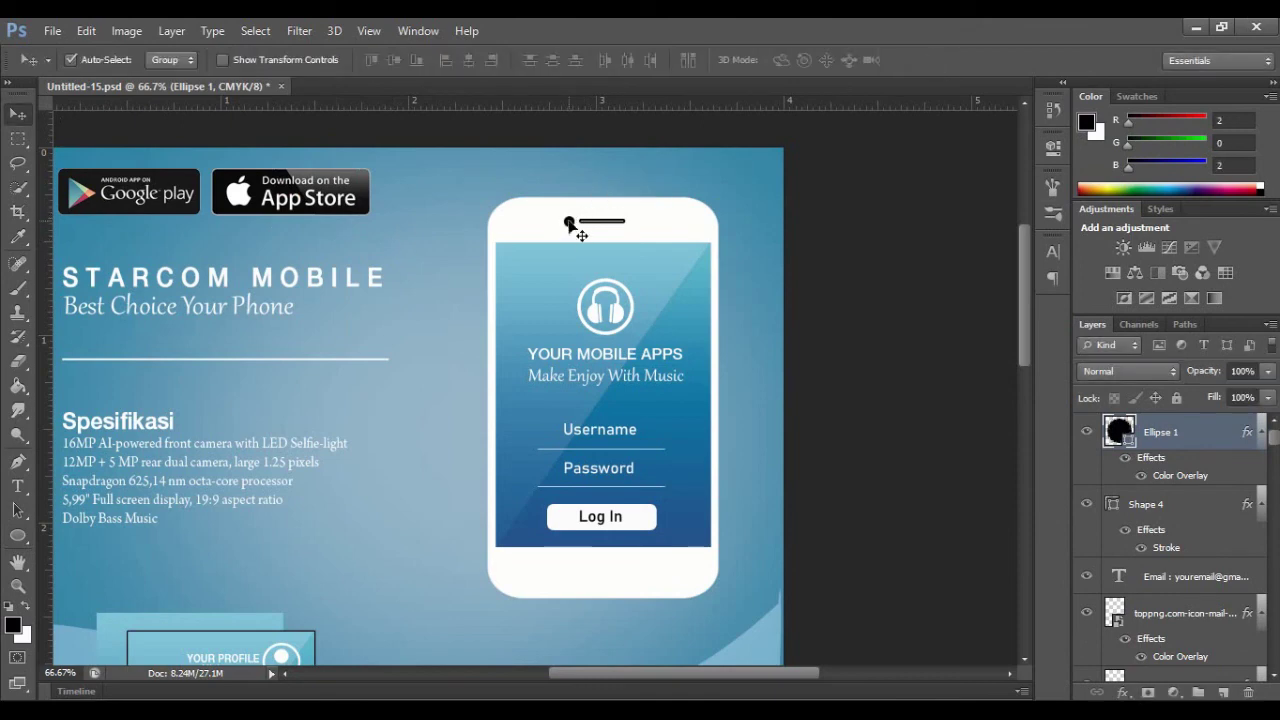
Step: Copy the dot down to the phone's bottom as the enlarged home button with a near-white overlay
{"action": "left_click_drag", "start_coordinate": [569, 221], "coordinate": [599, 566]}
{"action": "key", "text": "ctrl+t"}
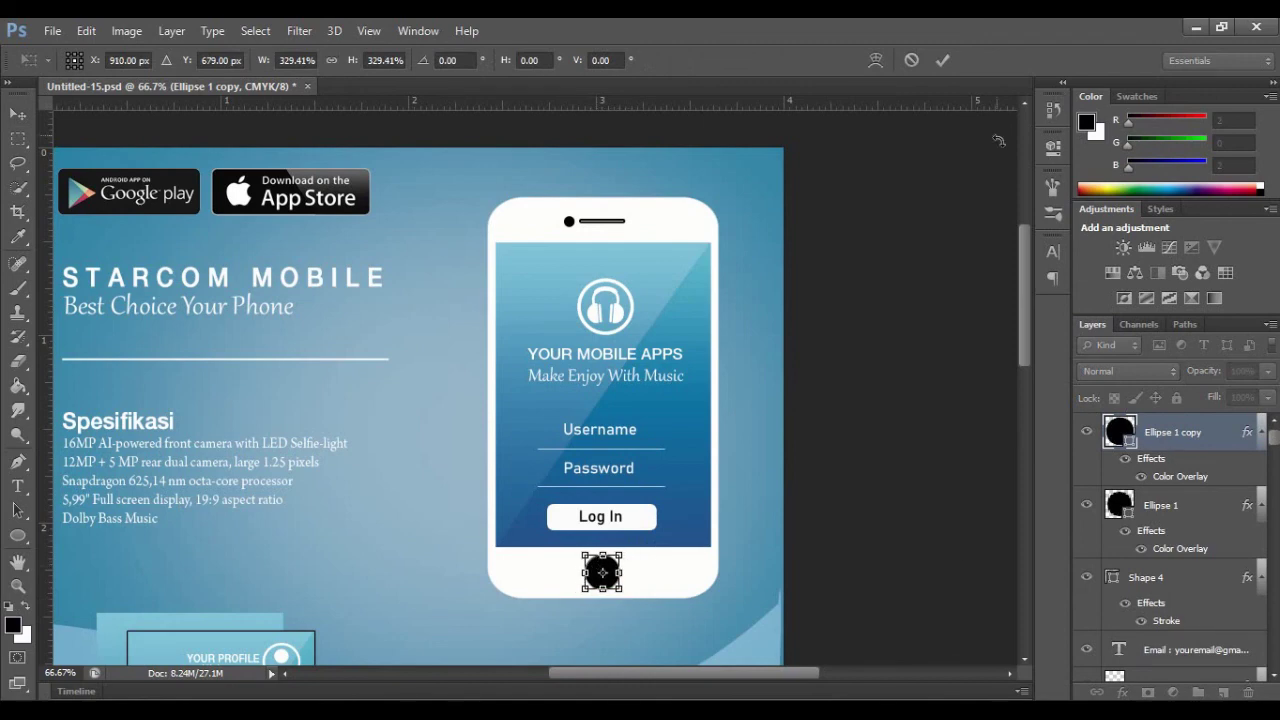
{"action": "left_click", "coordinate": [942, 61]}
{"action": "right_click", "coordinate": [1200, 426]}
{"action": "left_click", "coordinate": [868, 122]}
{"action": "left_click", "coordinate": [782, 306]}
{"action": "left_click", "coordinate": [1109, 145]}
{"action": "left_click", "coordinate": [700, 270]}
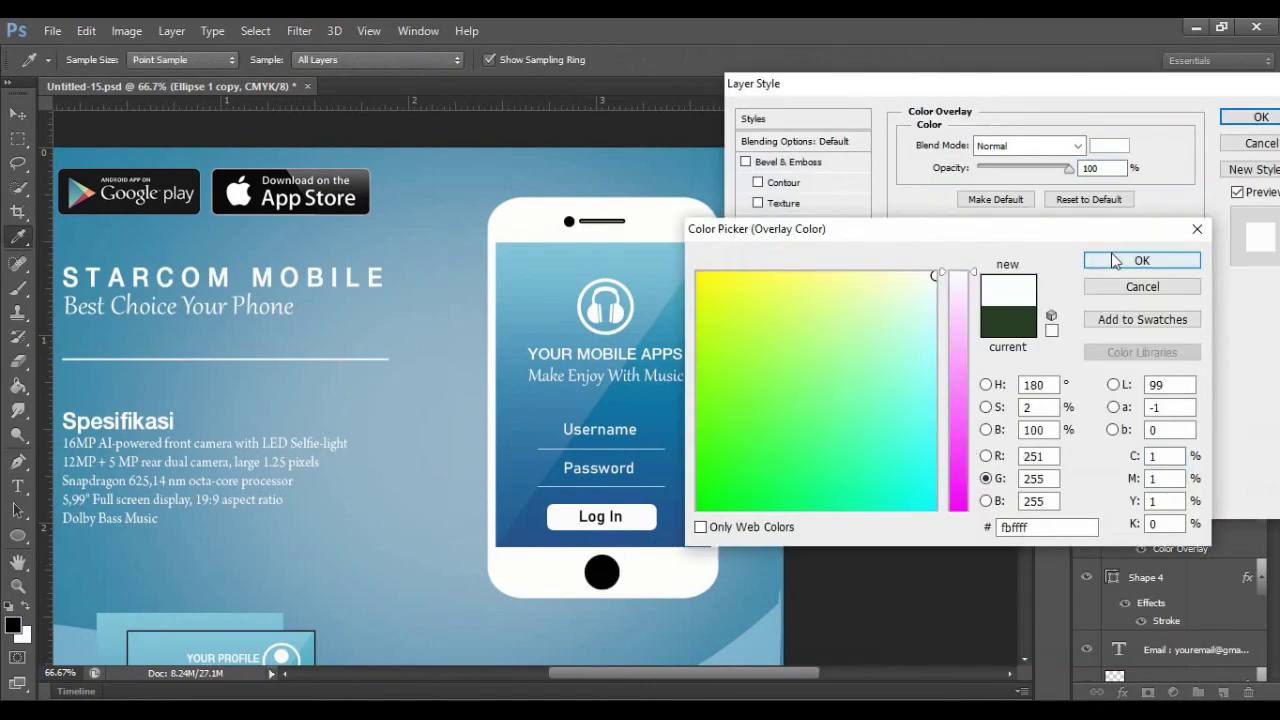
{"action": "left_click", "coordinate": [1063, 257]}
{"action": "key", "text": "Return"}
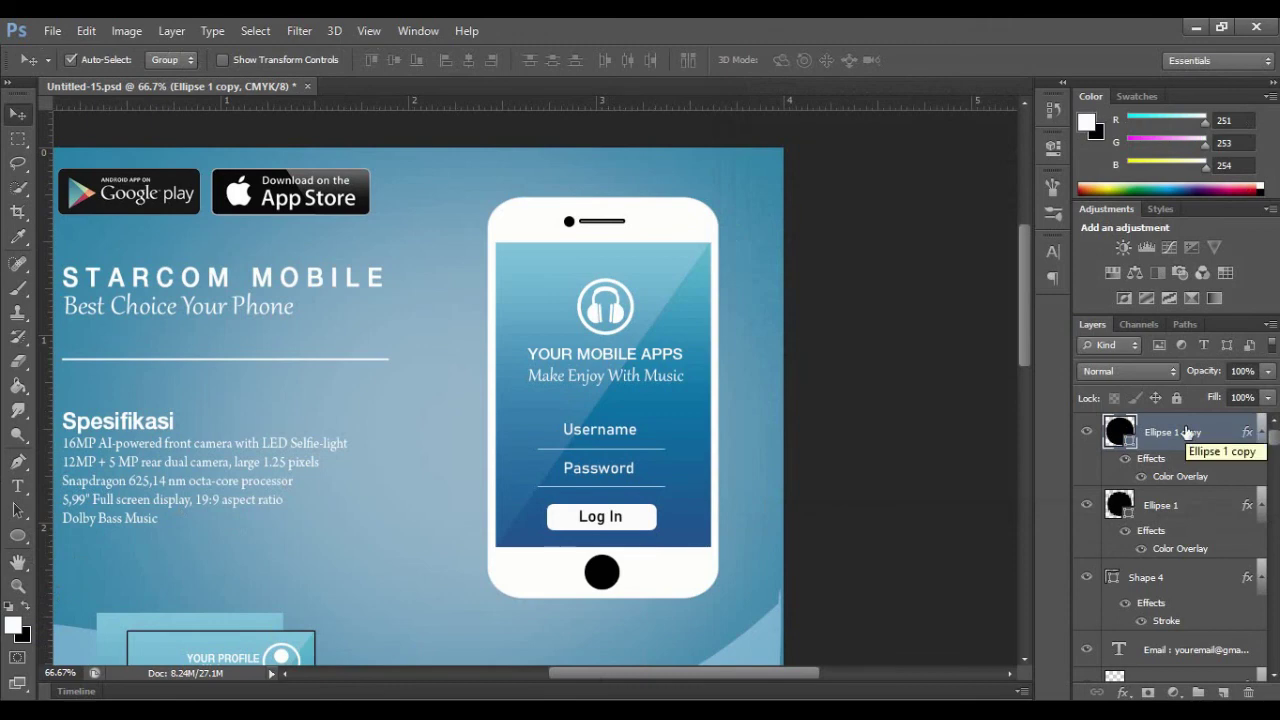
Step: Confirm the home button transform, nudge the camera dot right, and deselect all layers
{"action": "right_click", "coordinate": [1187, 432]}
{"action": "left_click", "coordinate": [606, 567]}
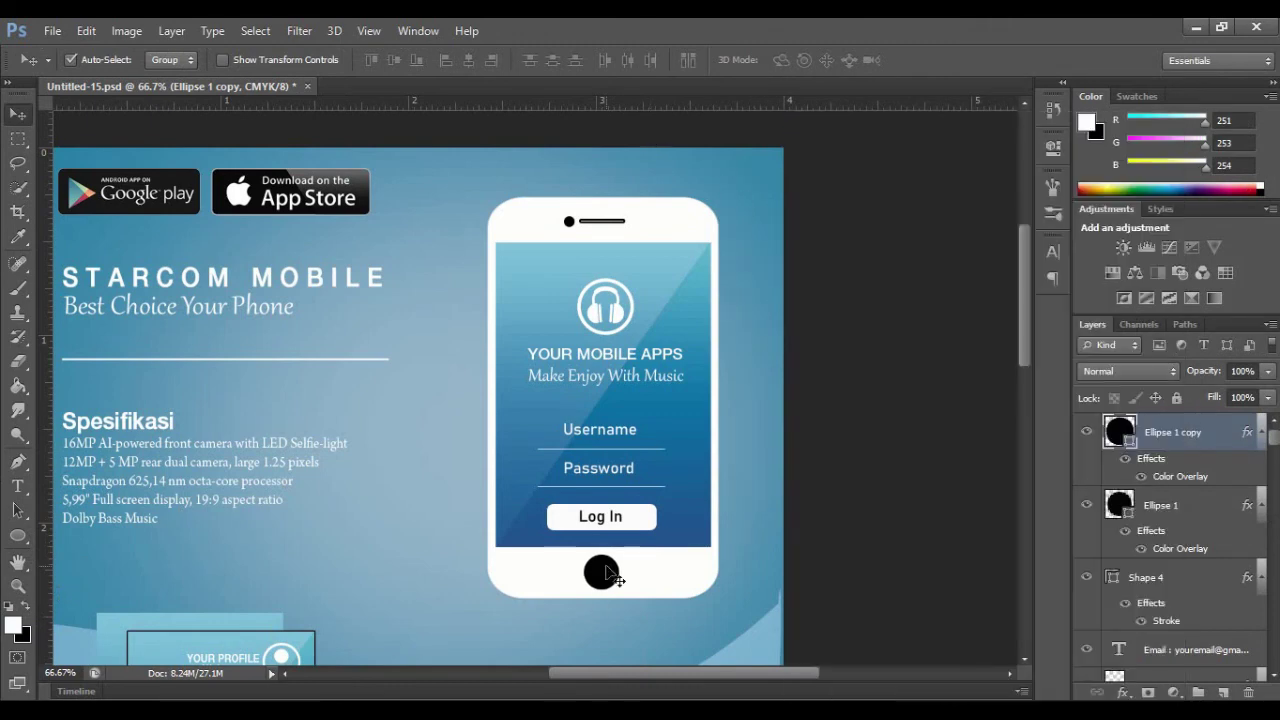
{"action": "key", "text": "ctrl+t"}
{"action": "left_click", "coordinate": [942, 62]}
{"action": "left_click", "coordinate": [619, 220]}
{"action": "left_click_drag", "start_coordinate": [569, 222], "coordinate": [572, 222]}
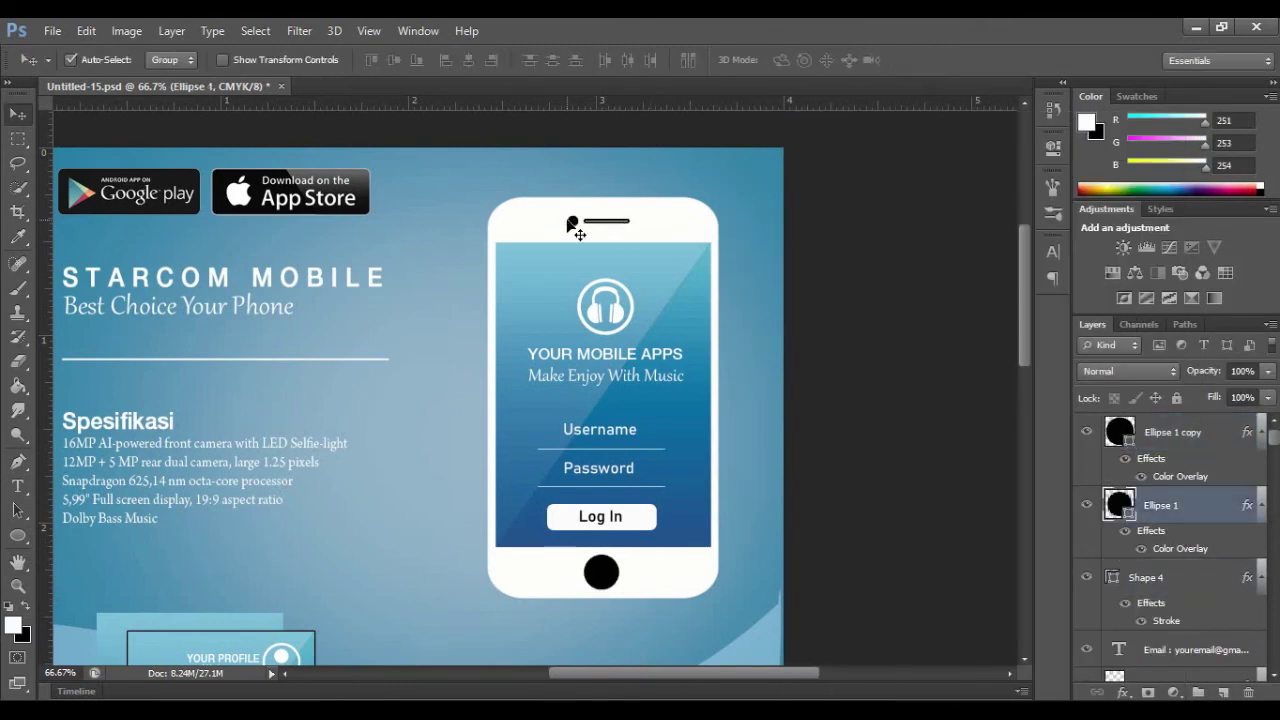
{"action": "left_click", "coordinate": [898, 213]}
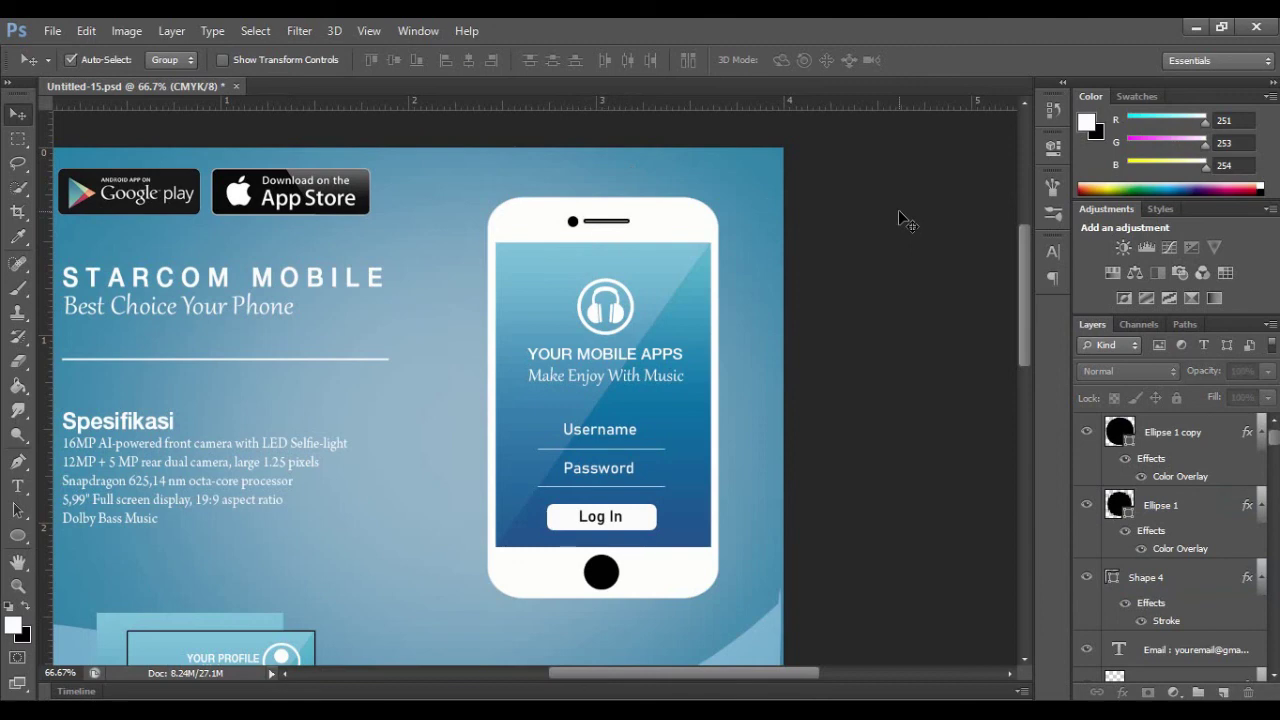
{"action": "left_click", "coordinate": [18, 586]}
{"action": "left_click", "coordinate": [96, 59]}
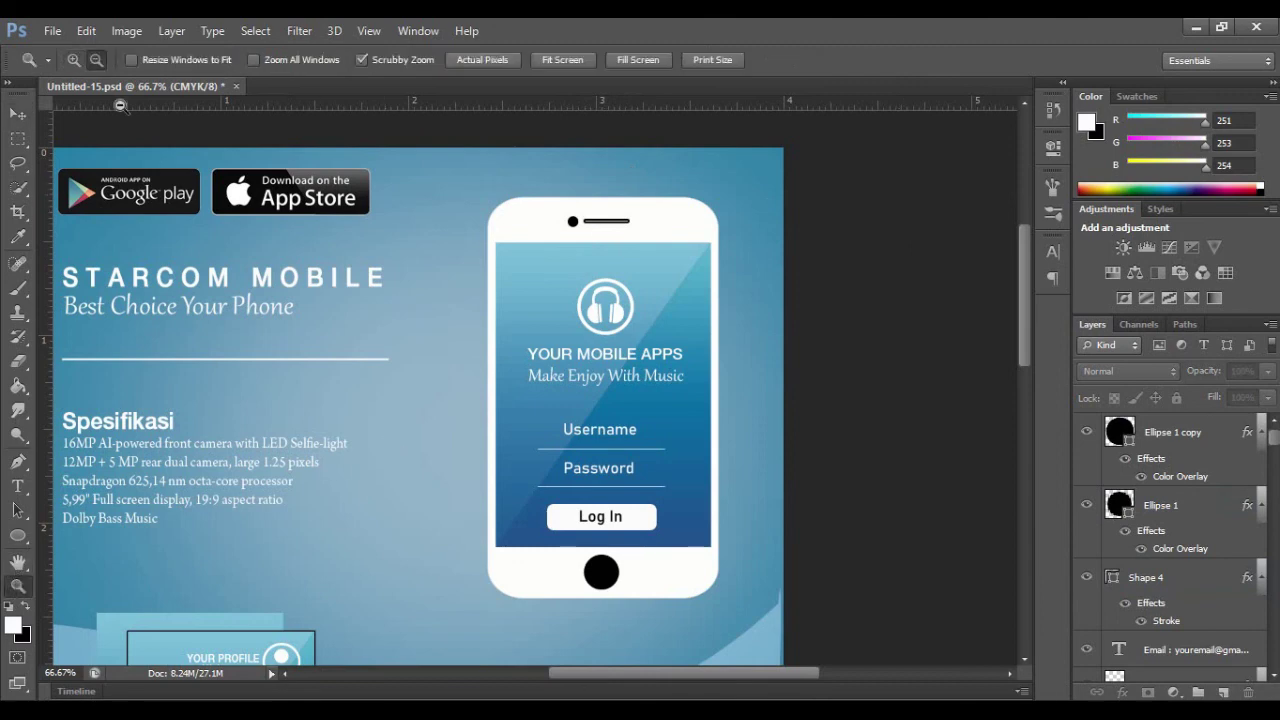
{"action": "left_click", "coordinate": [376, 371]}
{"action": "left_click", "coordinate": [376, 371]}
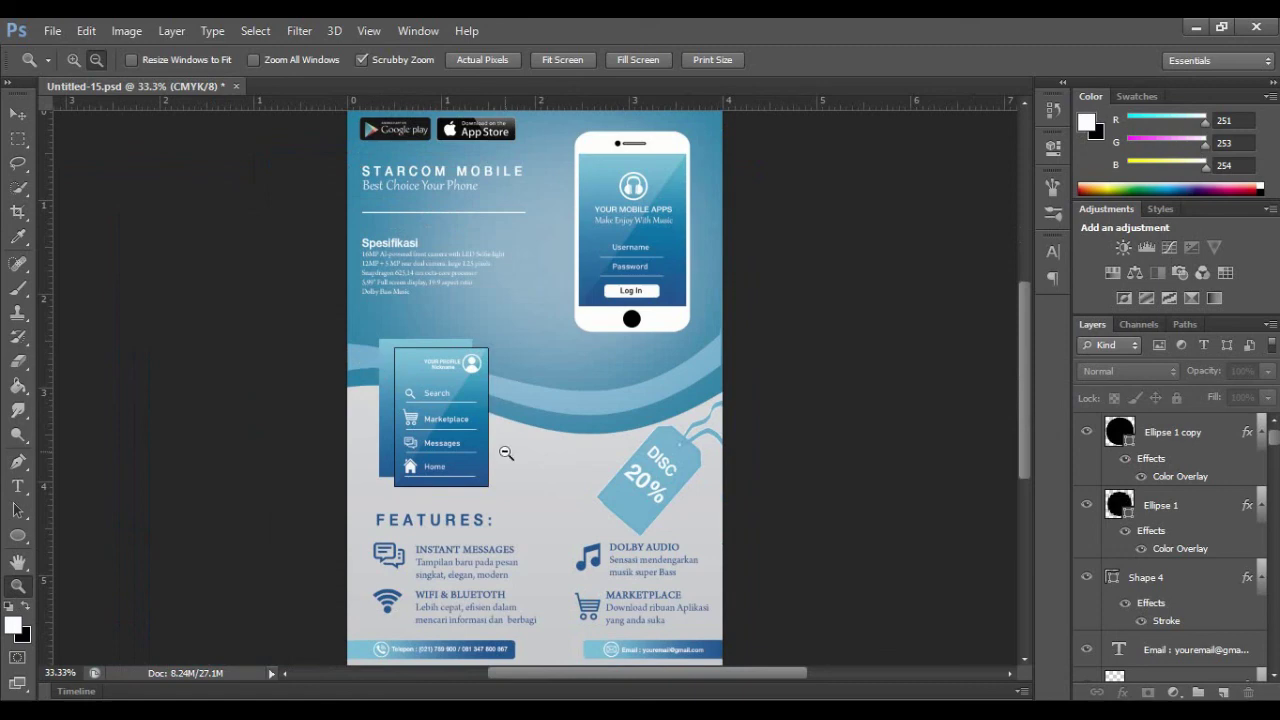
{"action": "left_click", "coordinate": [532, 503]}
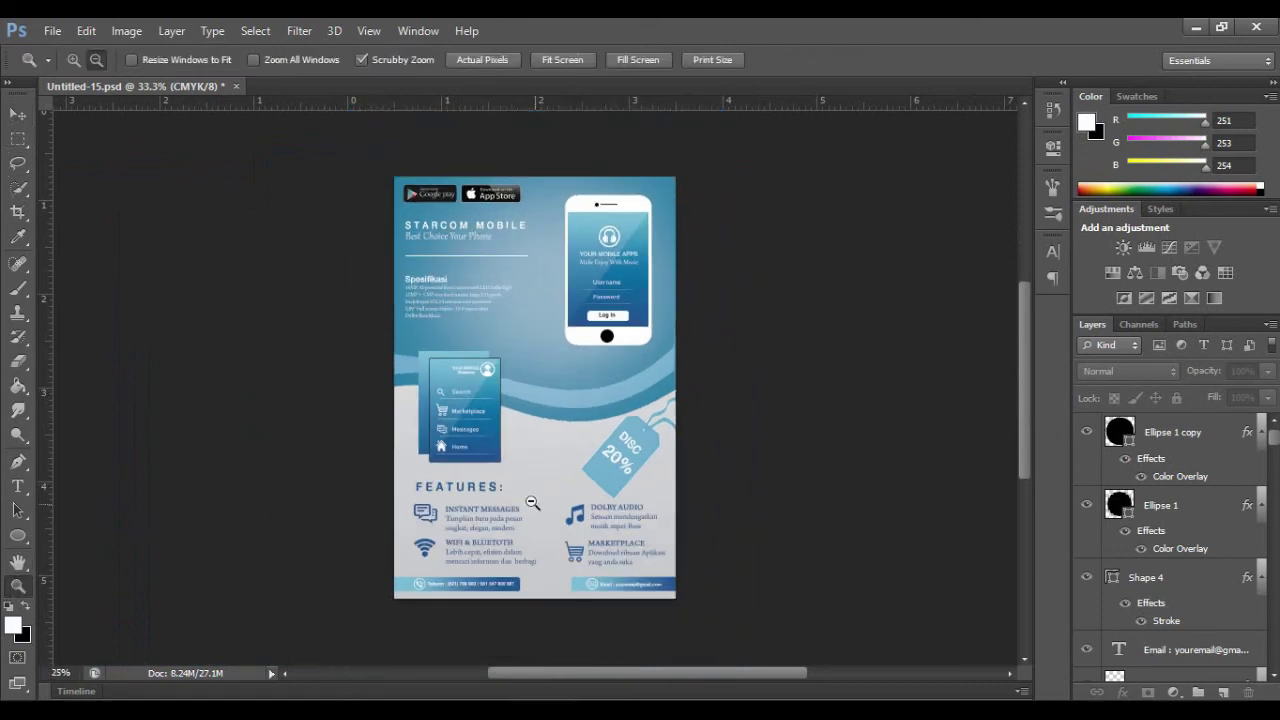
{"action": "left_click", "coordinate": [522, 417]}
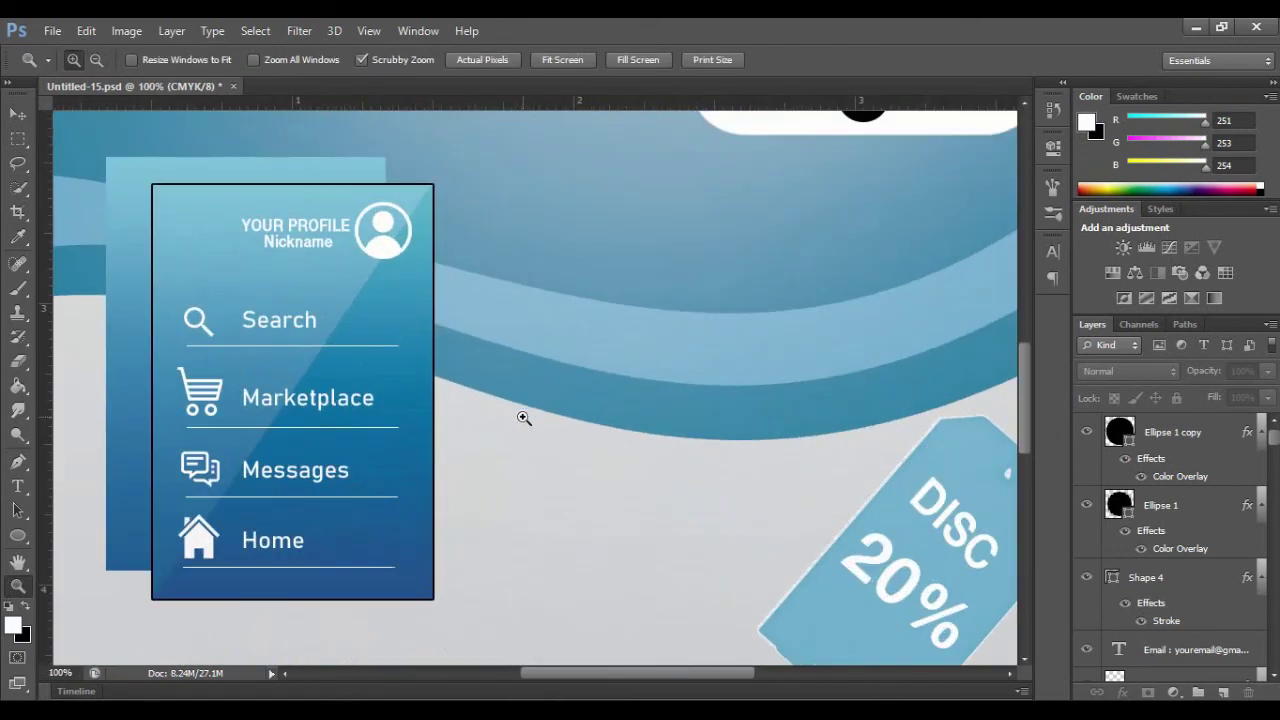
{"action": "left_click", "coordinate": [97, 60]}
{"action": "left_click", "coordinate": [654, 454]}
{"action": "left_click", "coordinate": [654, 454]}
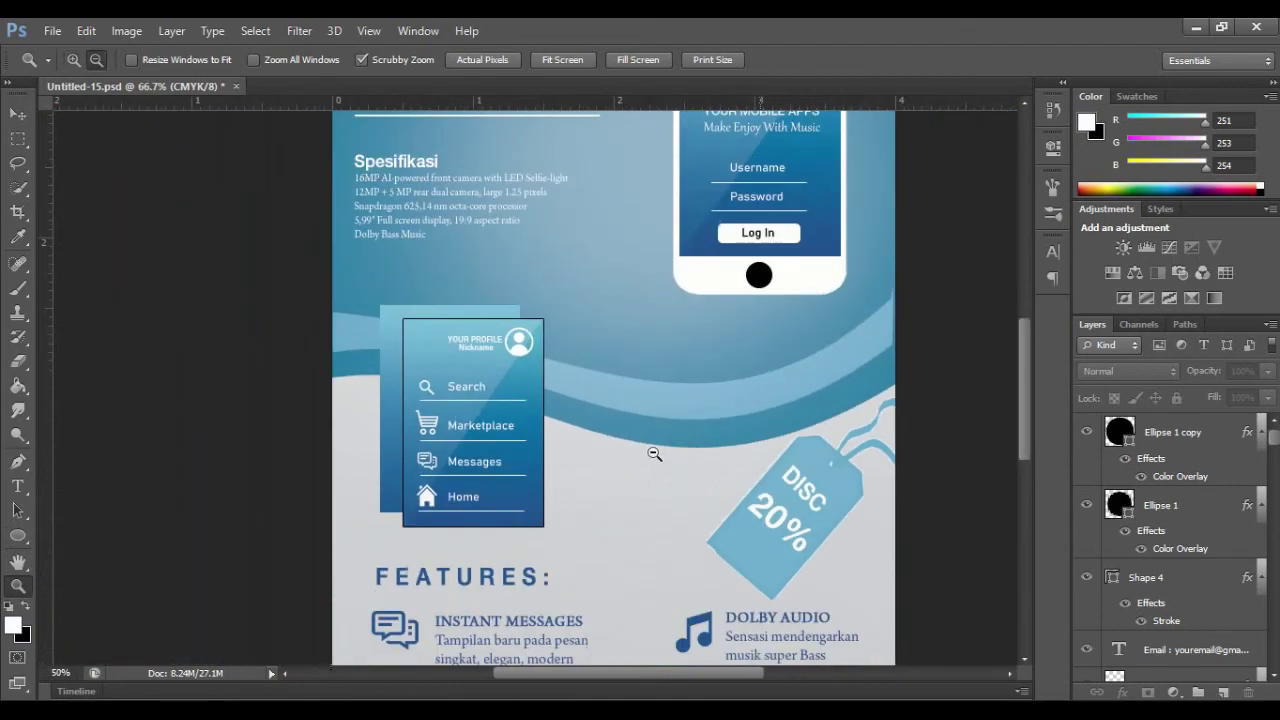